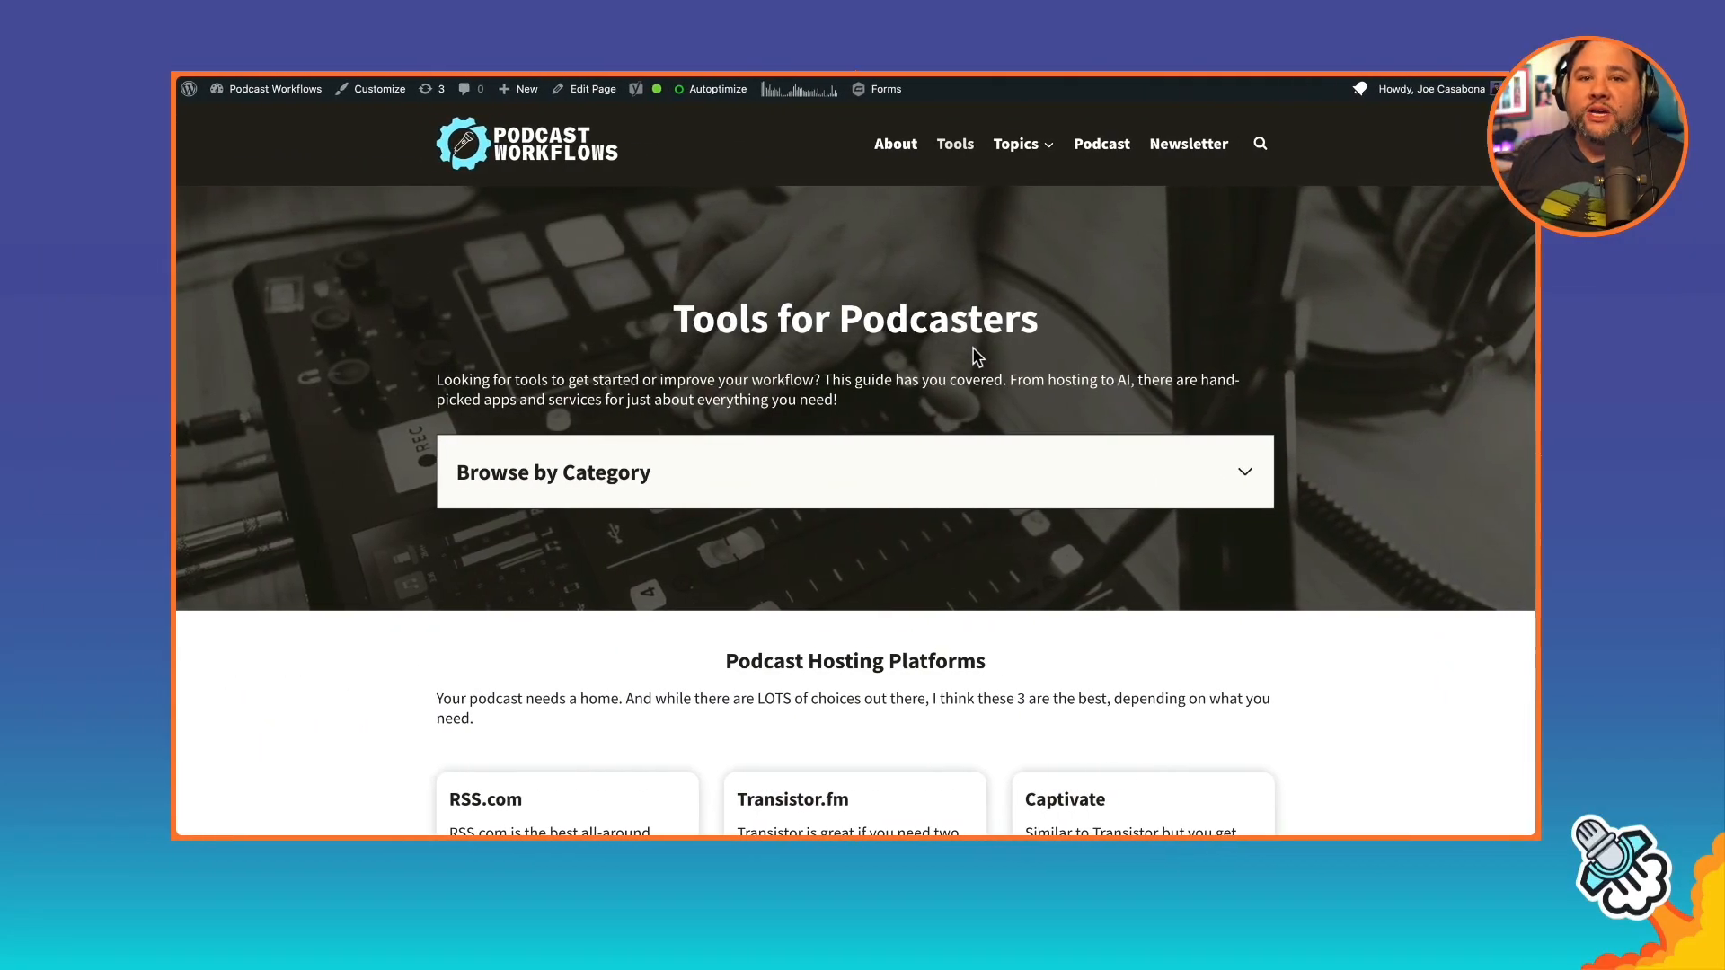
scroll(995, 391, down, 2)
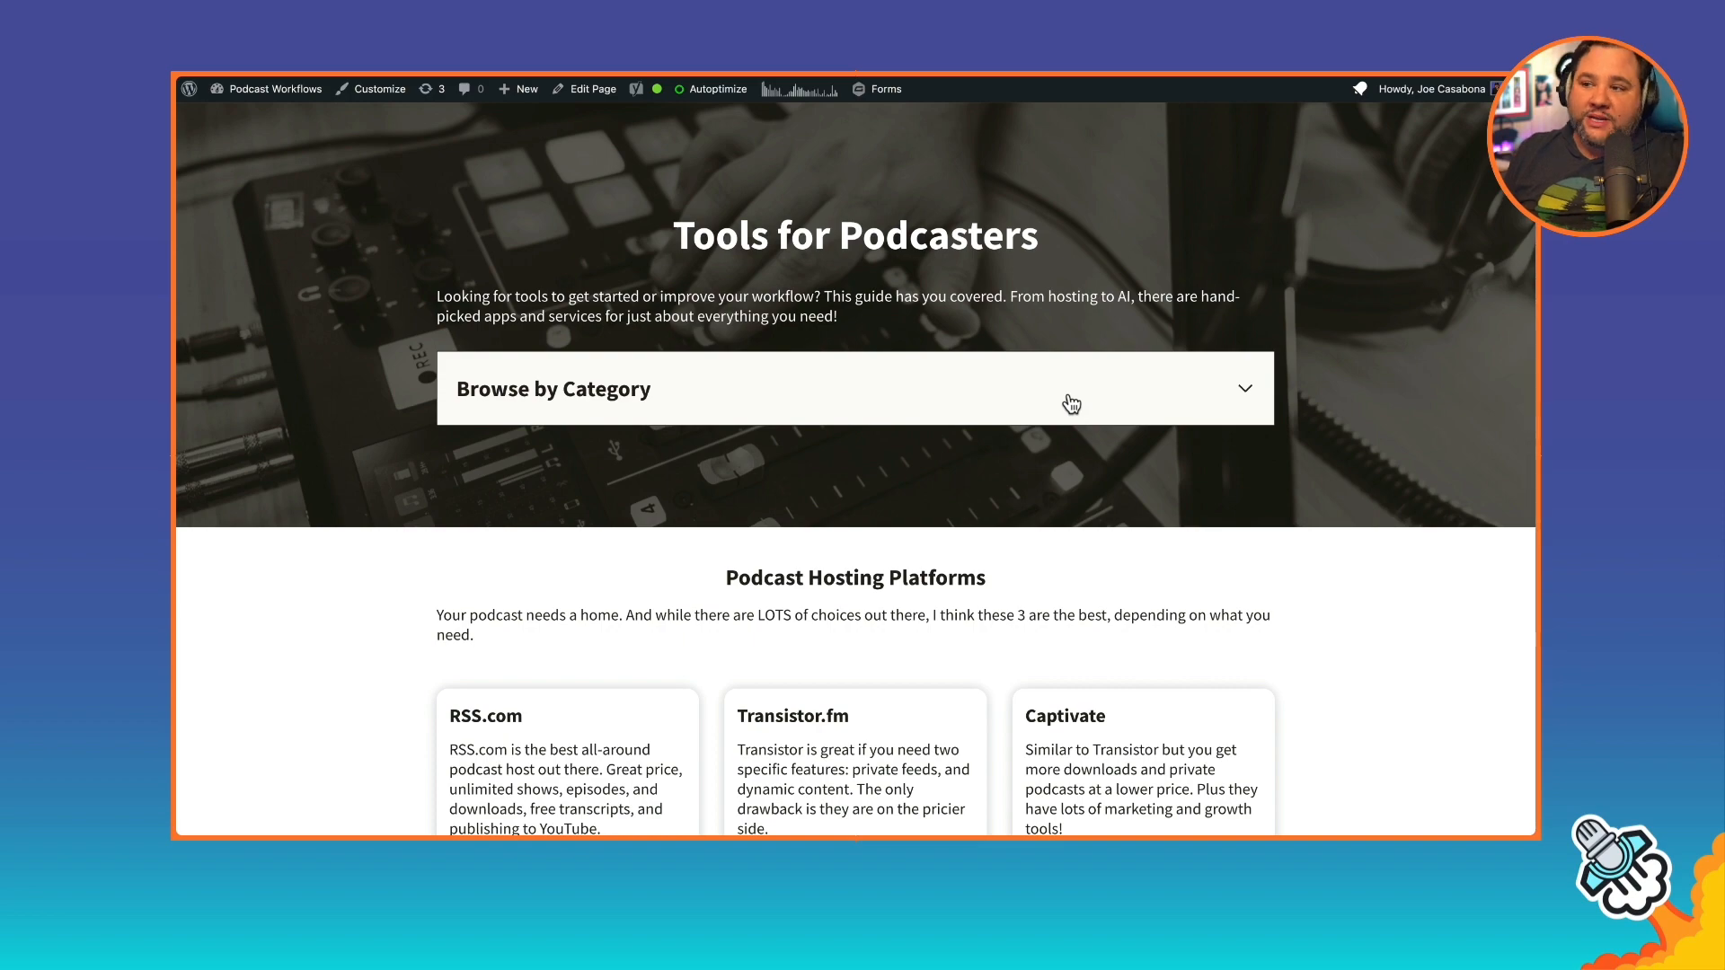
Step: Expand Browse by Category and jump to the Transcription tools section
click(1077, 403)
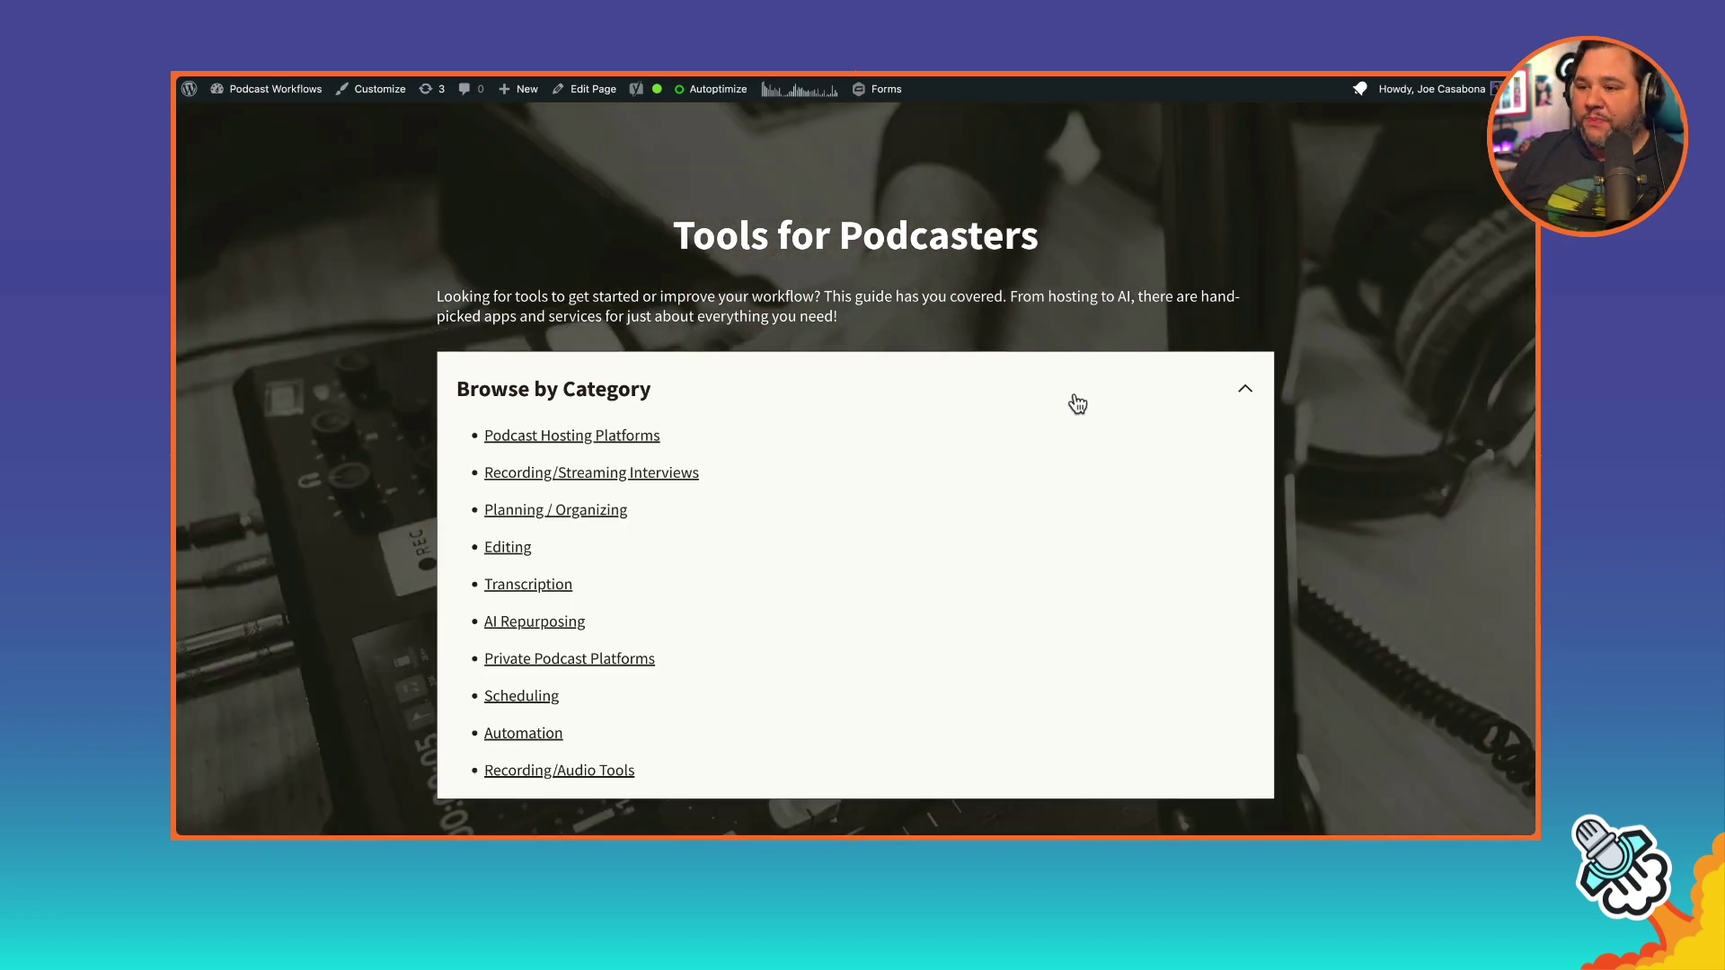
click(527, 584)
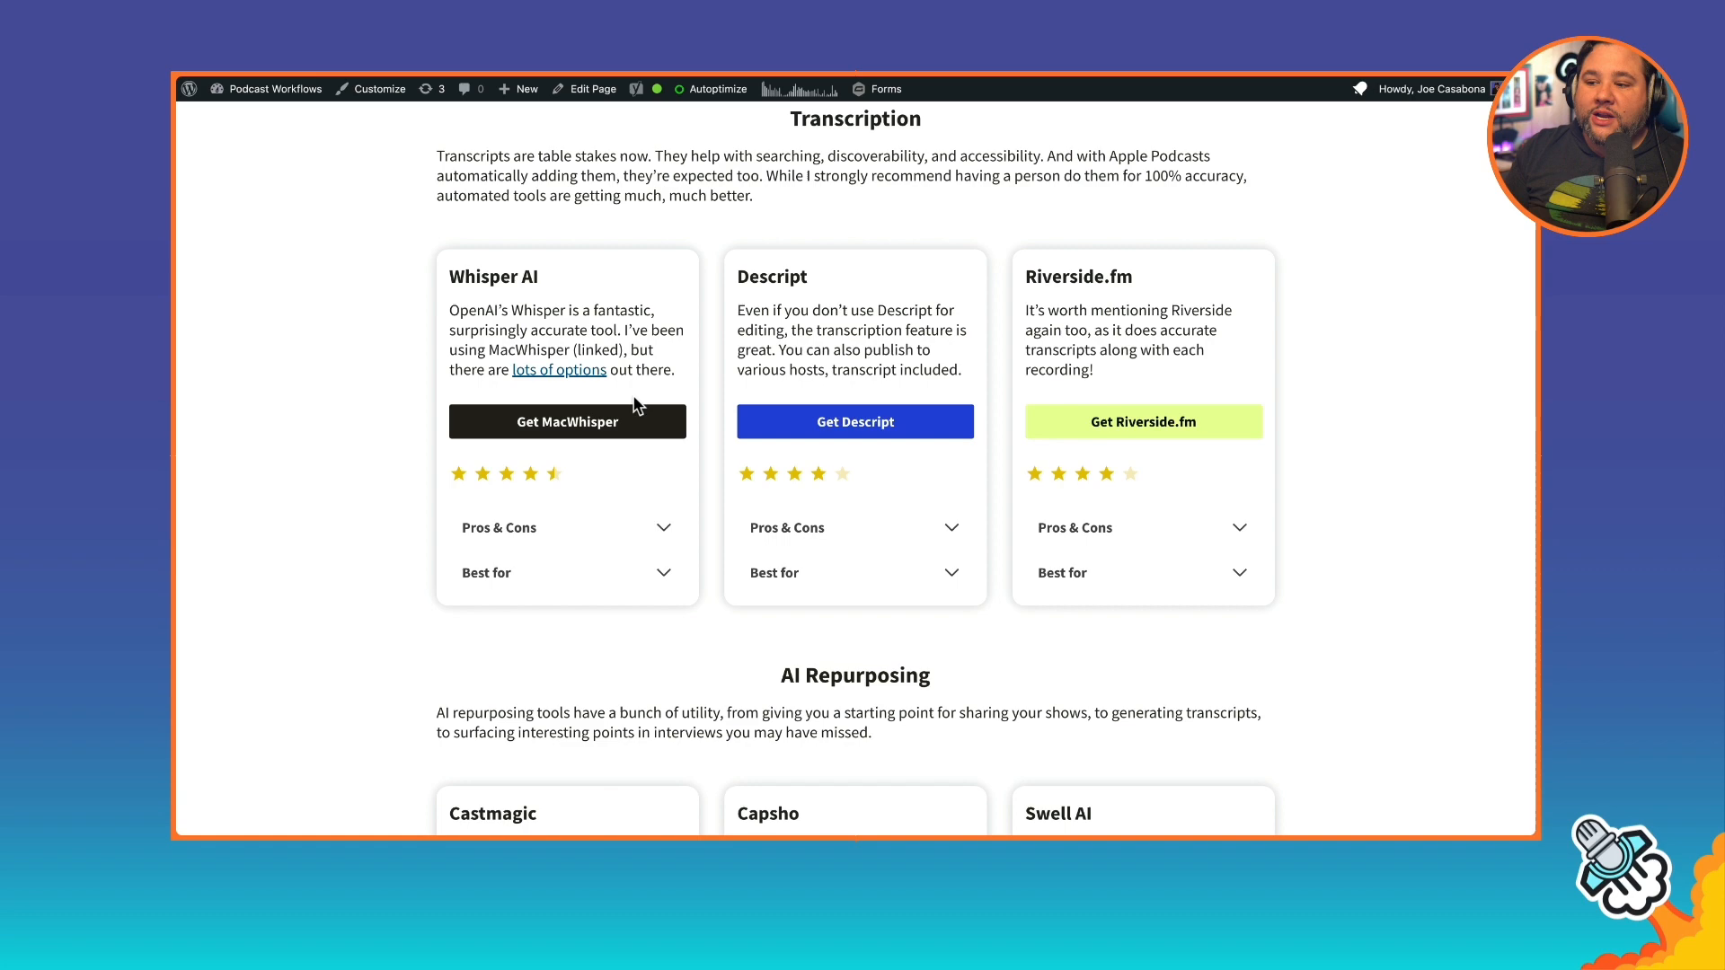
scroll(636, 405, down, 5)
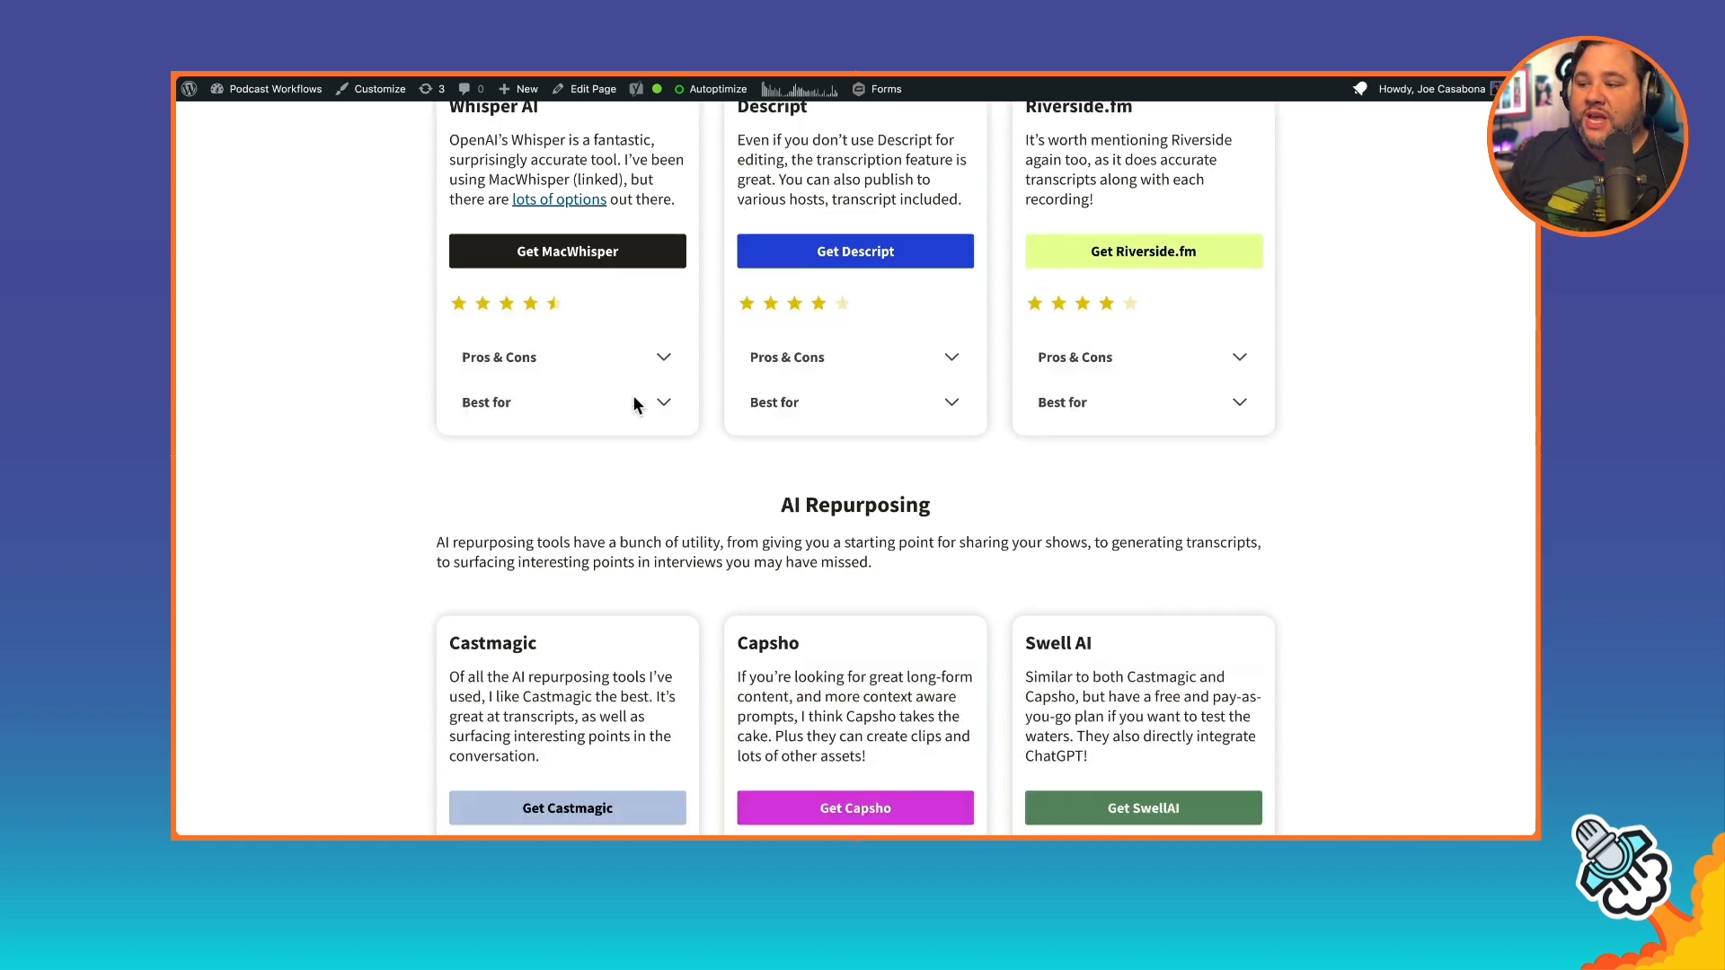
scroll(632, 395, down, 3)
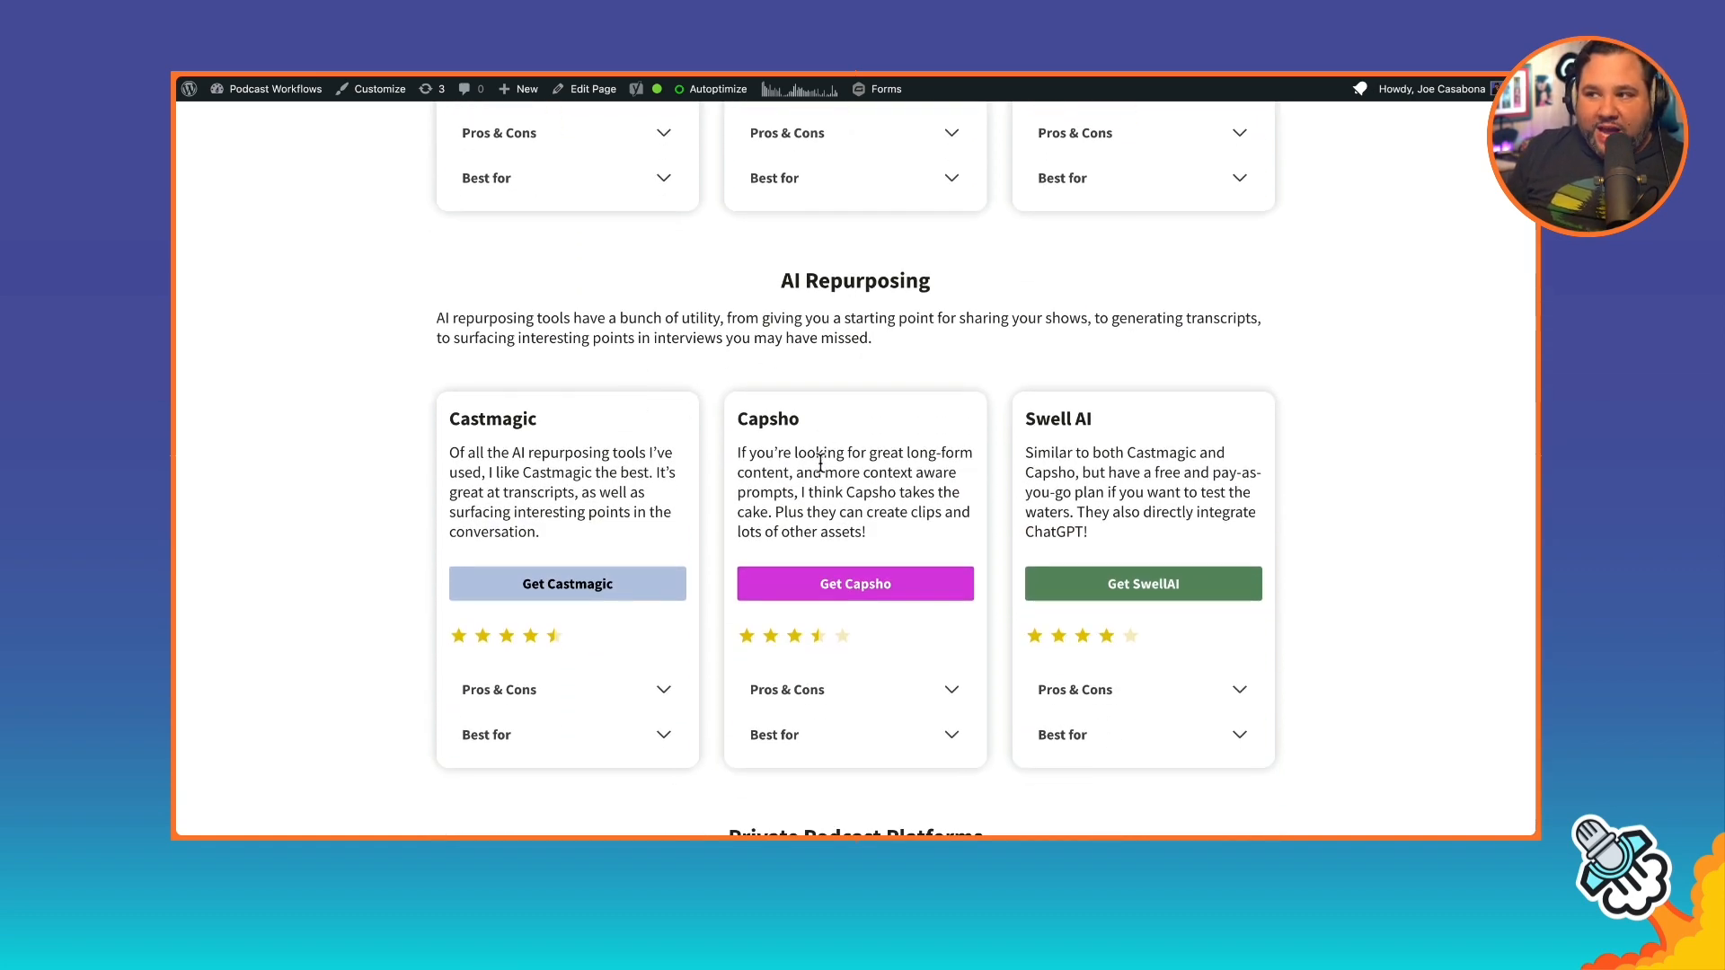
scroll(820, 463, down, 2)
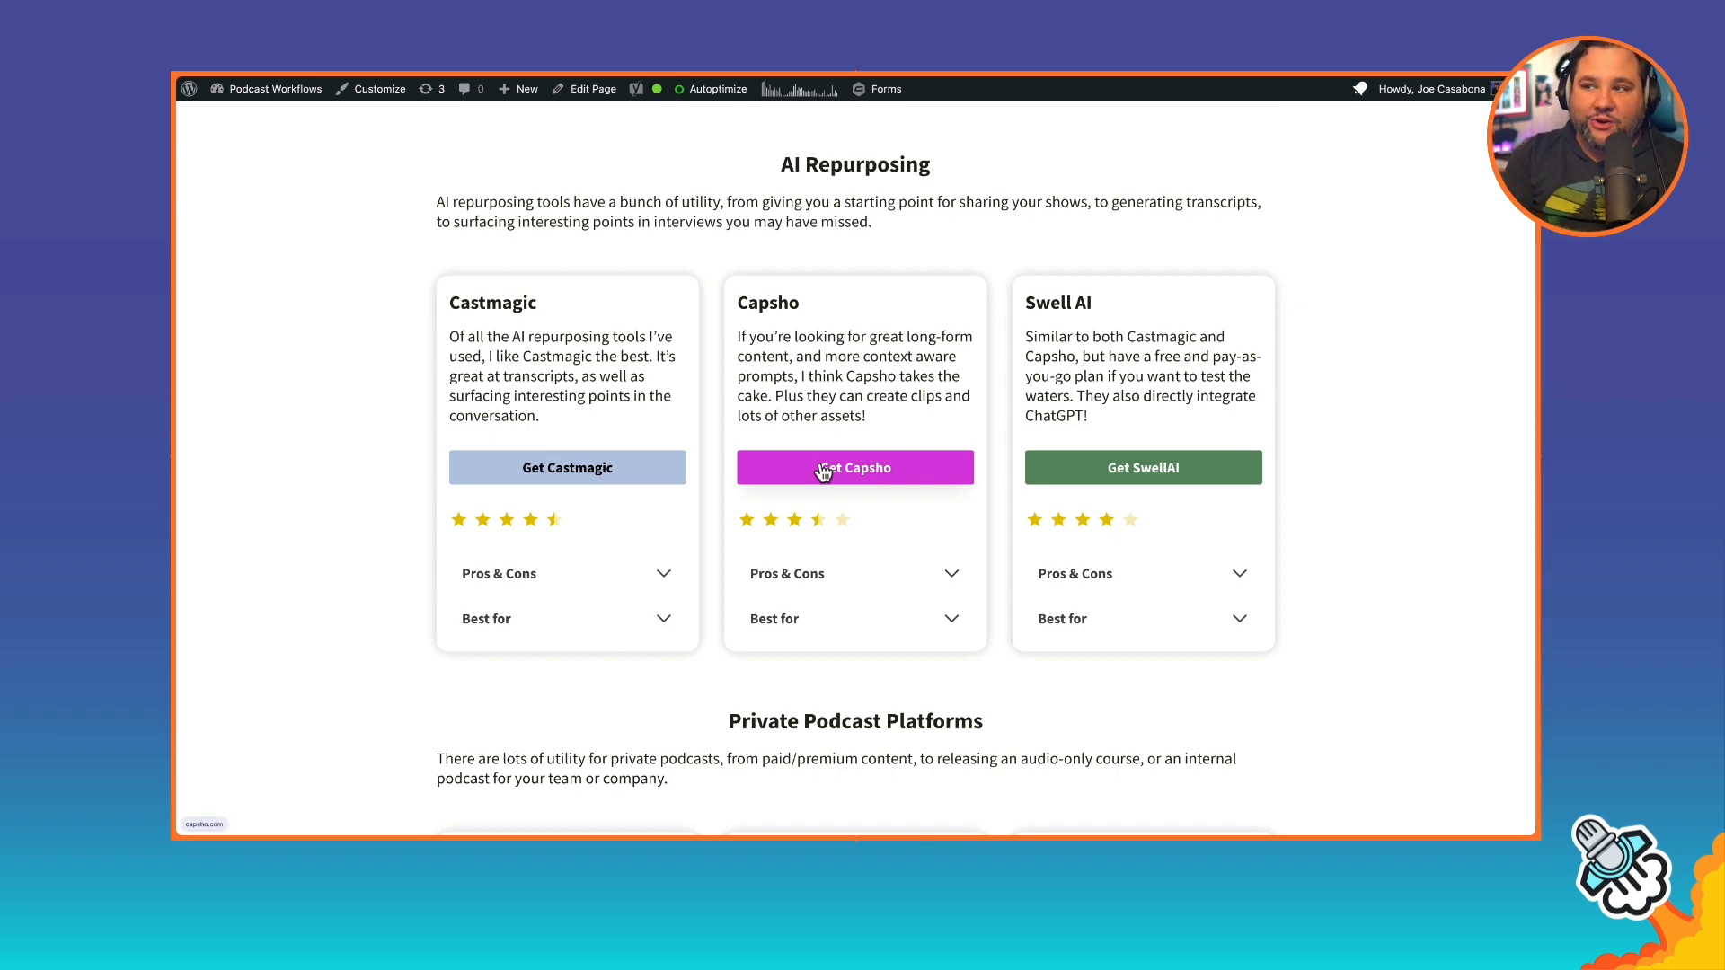
scroll(824, 471, up, 2)
scroll(825, 445, up, 4)
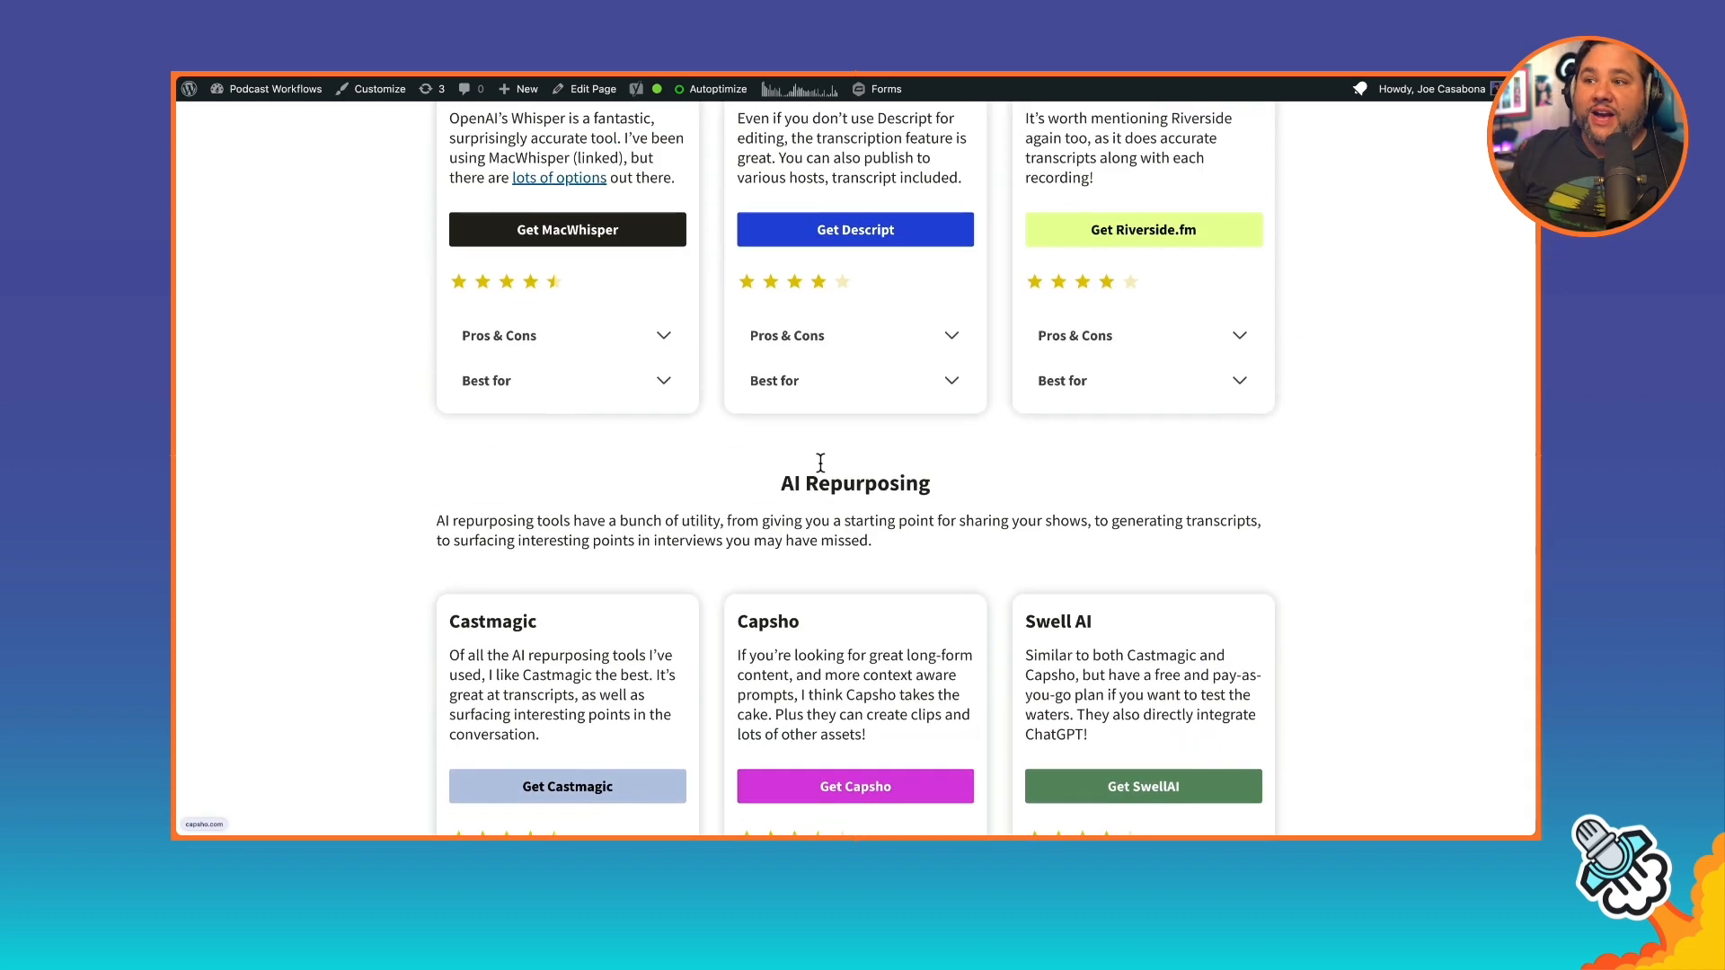
scroll(702, 335, up, 2)
scroll(703, 334, up, 1)
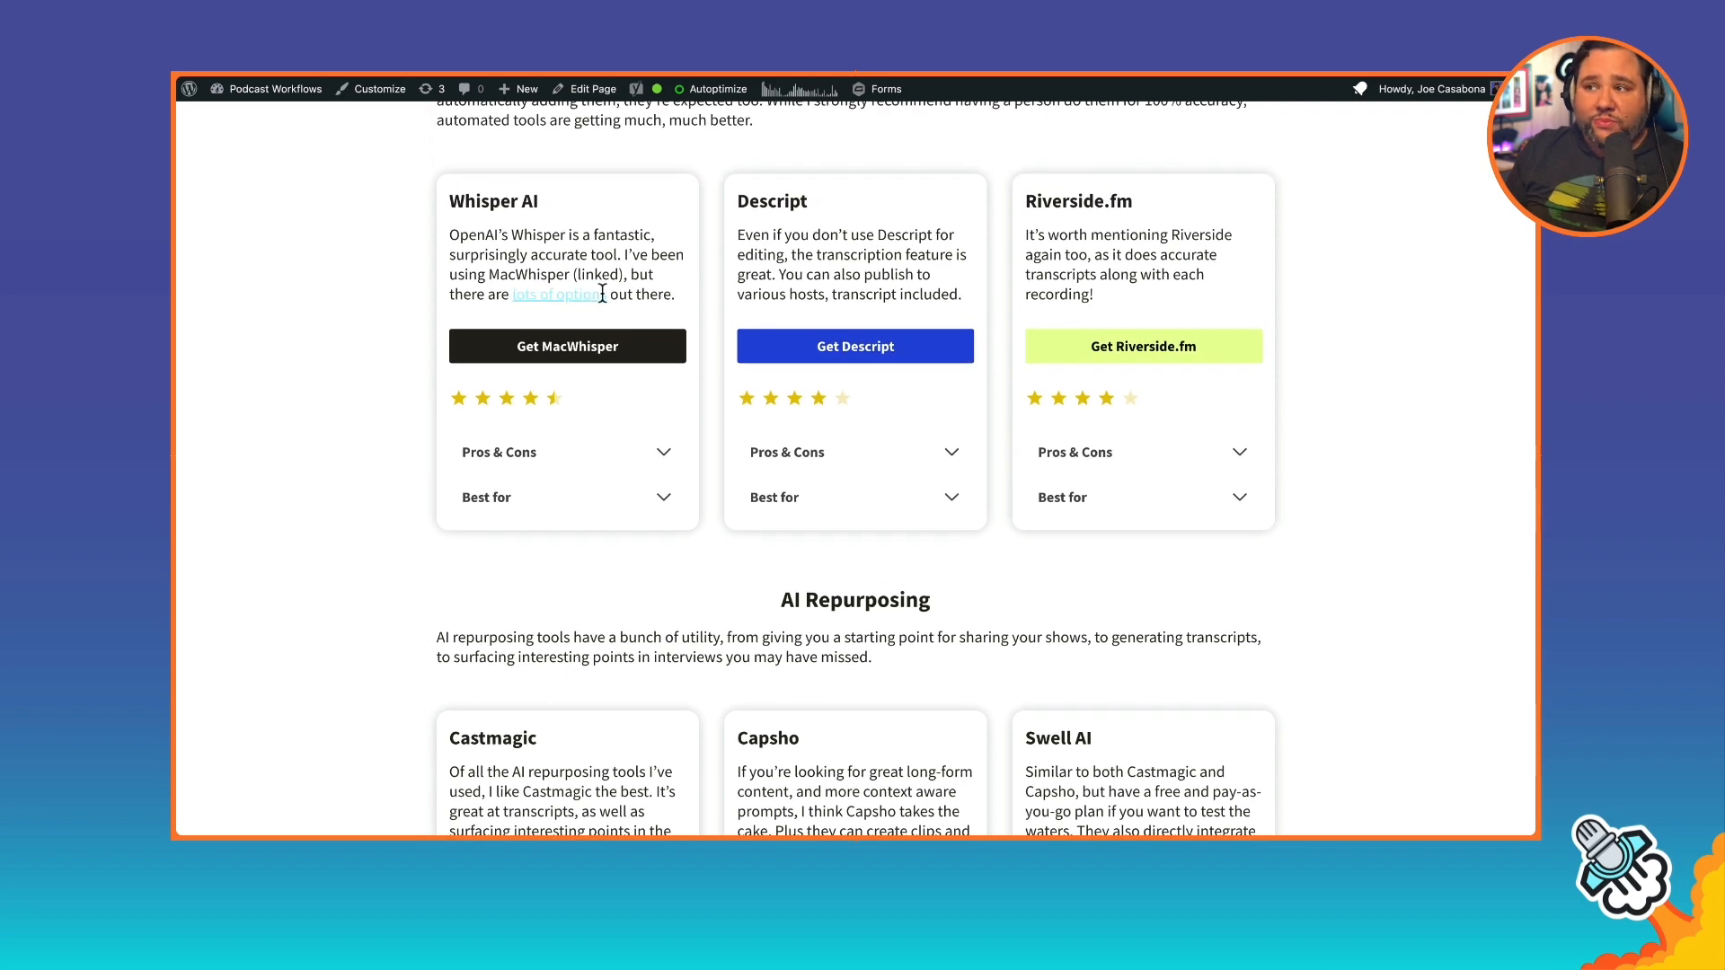
scroll(809, 512, down, 4)
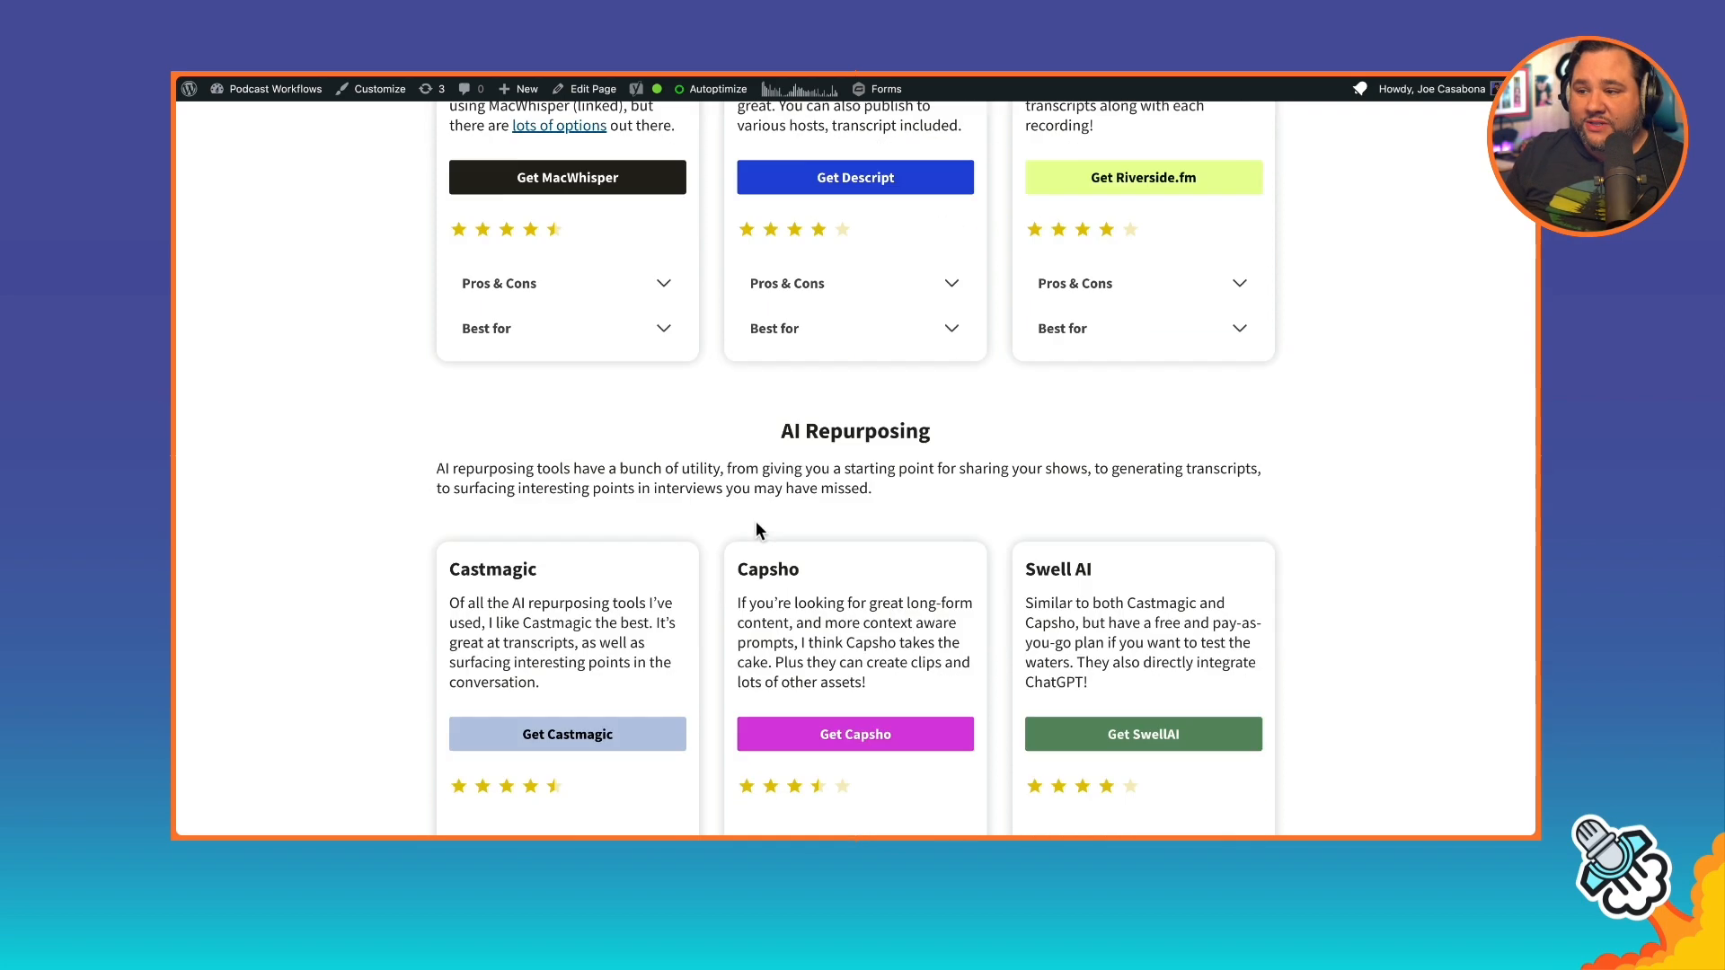
scroll(756, 522, down, 4)
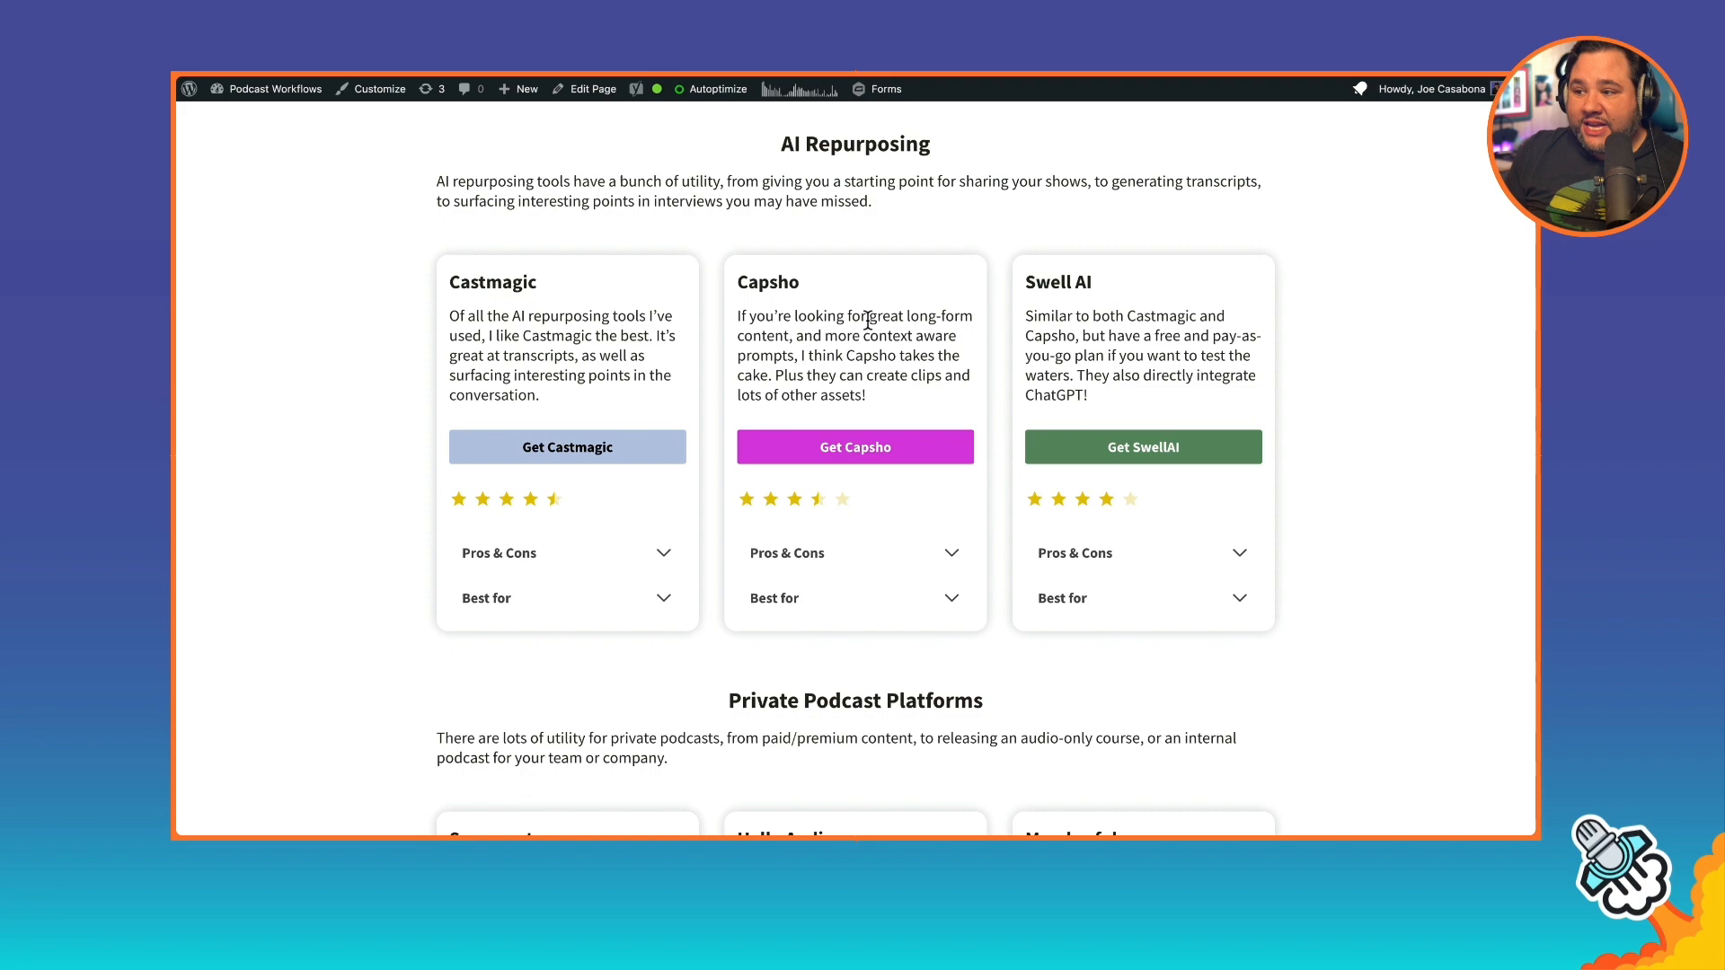
scroll(1130, 308, down, 3)
scroll(1130, 308, down, 3)
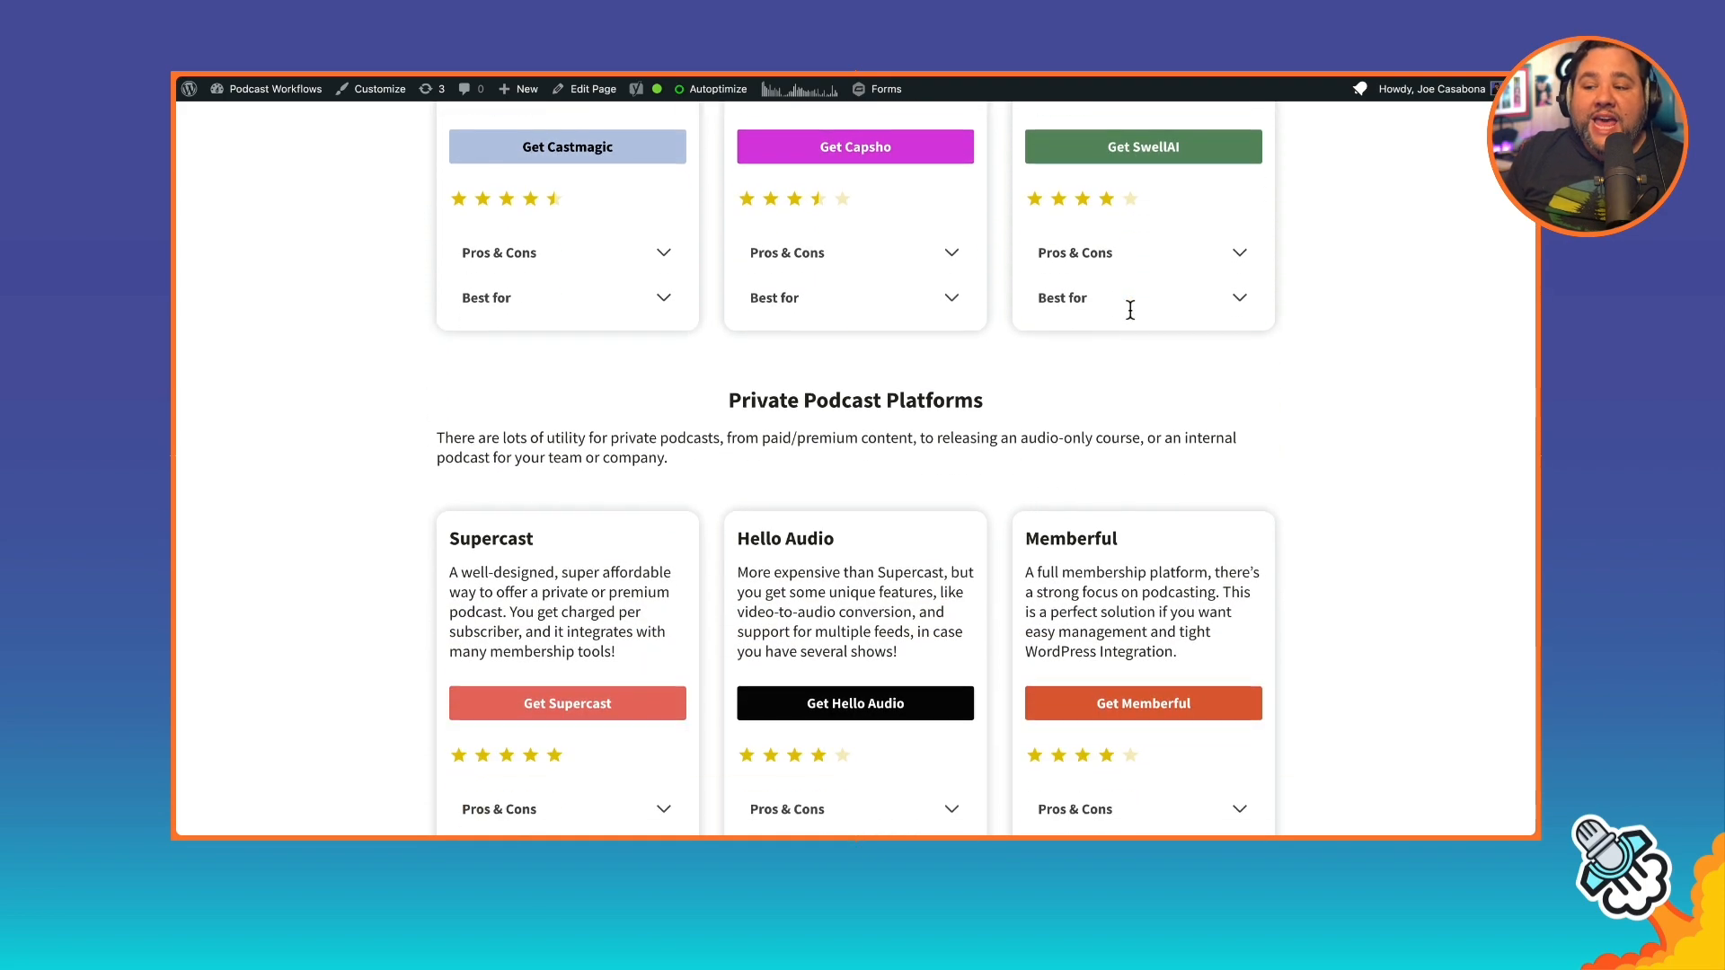
scroll(1130, 309, down, 2)
scroll(1129, 309, down, 3)
scroll(1130, 309, down, 1)
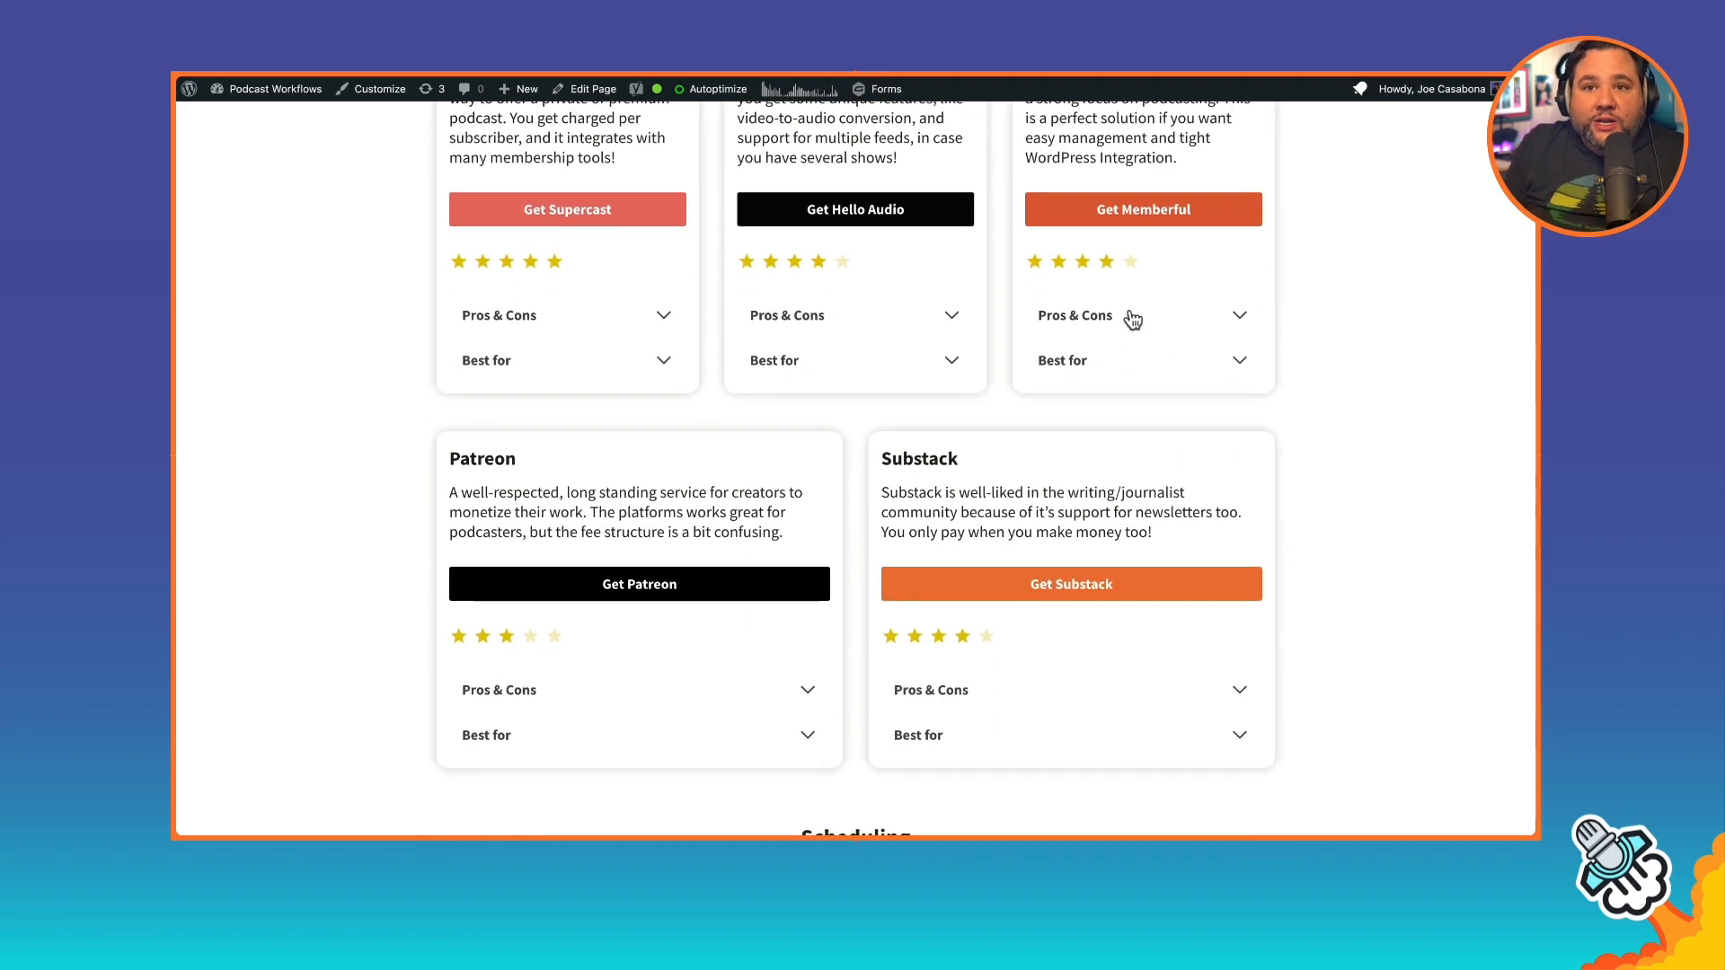
scroll(1132, 319, up, 4)
scroll(1132, 319, up, 6)
scroll(1131, 318, up, 2)
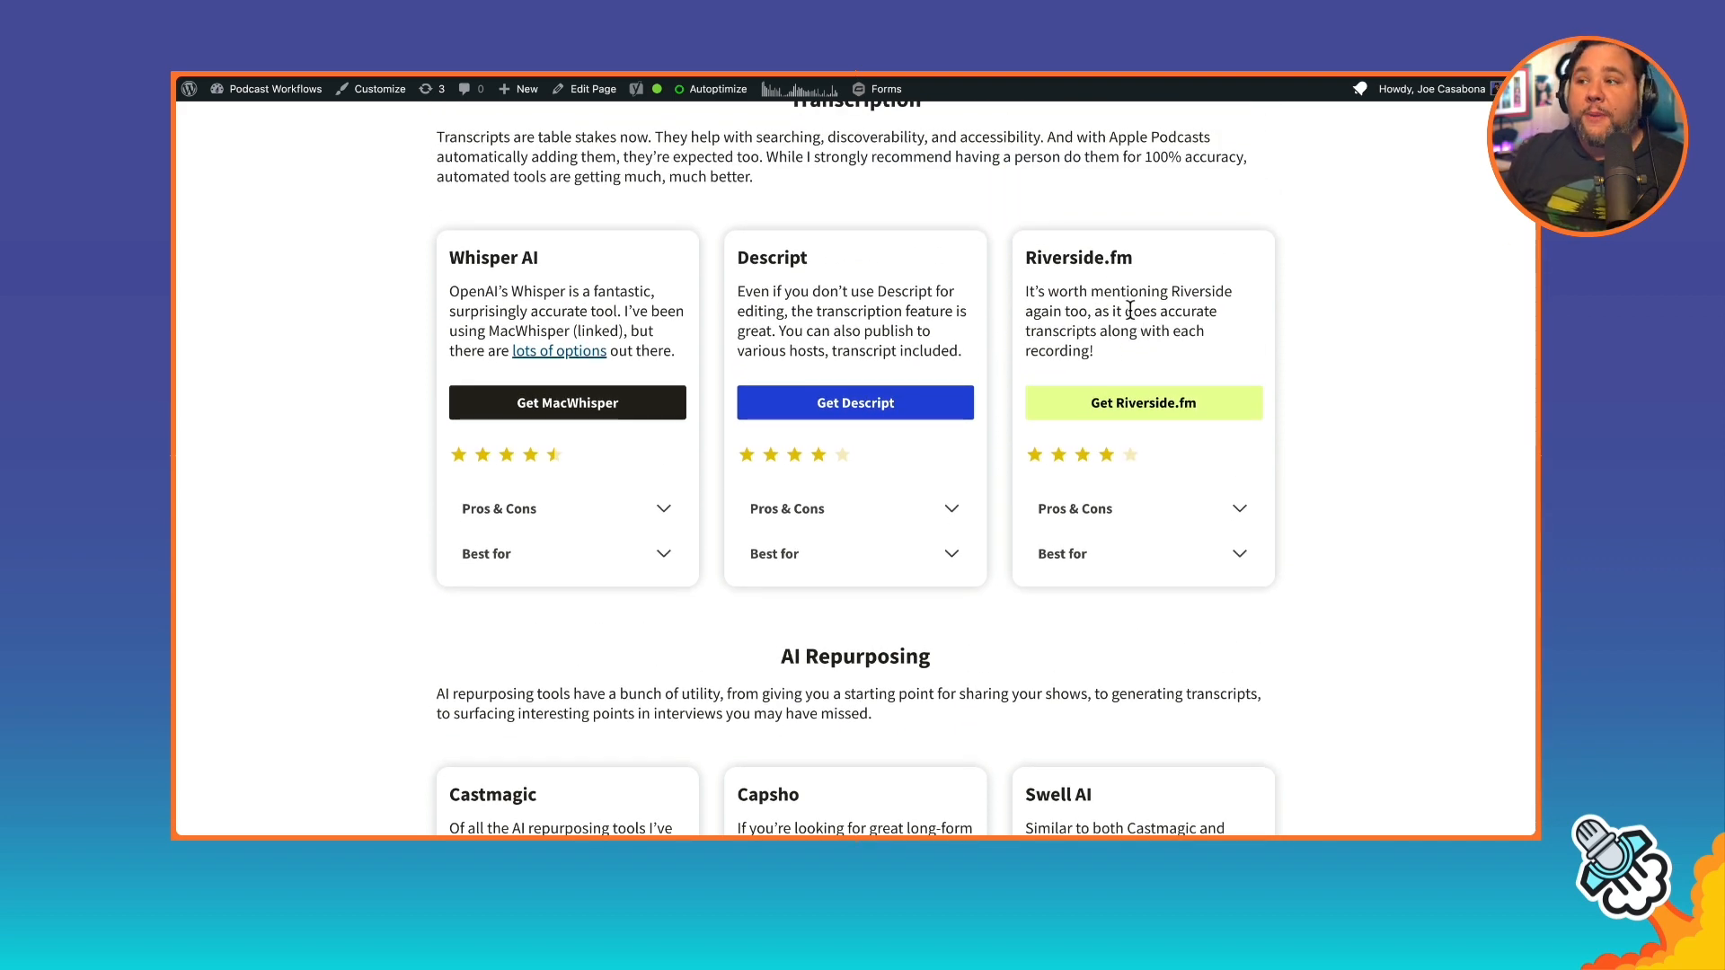
scroll(1129, 309, up, 6)
scroll(1129, 308, up, 6)
scroll(1130, 308, up, 6)
scroll(1130, 308, down, 1)
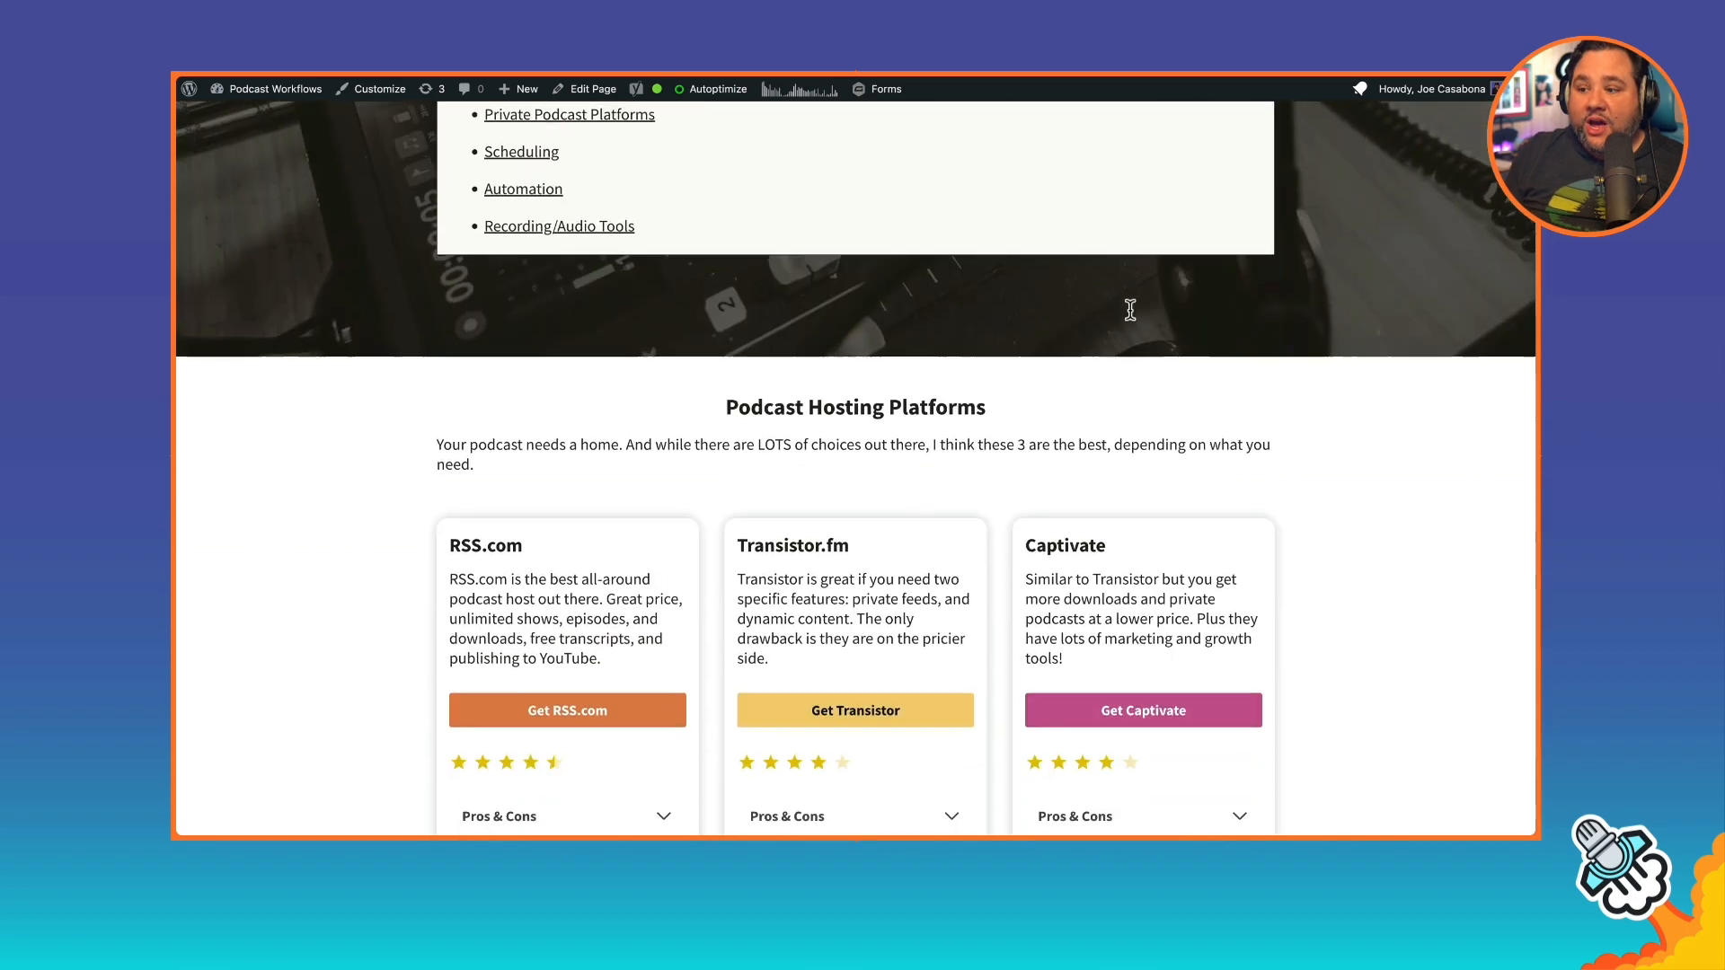
scroll(1130, 309, down, 3)
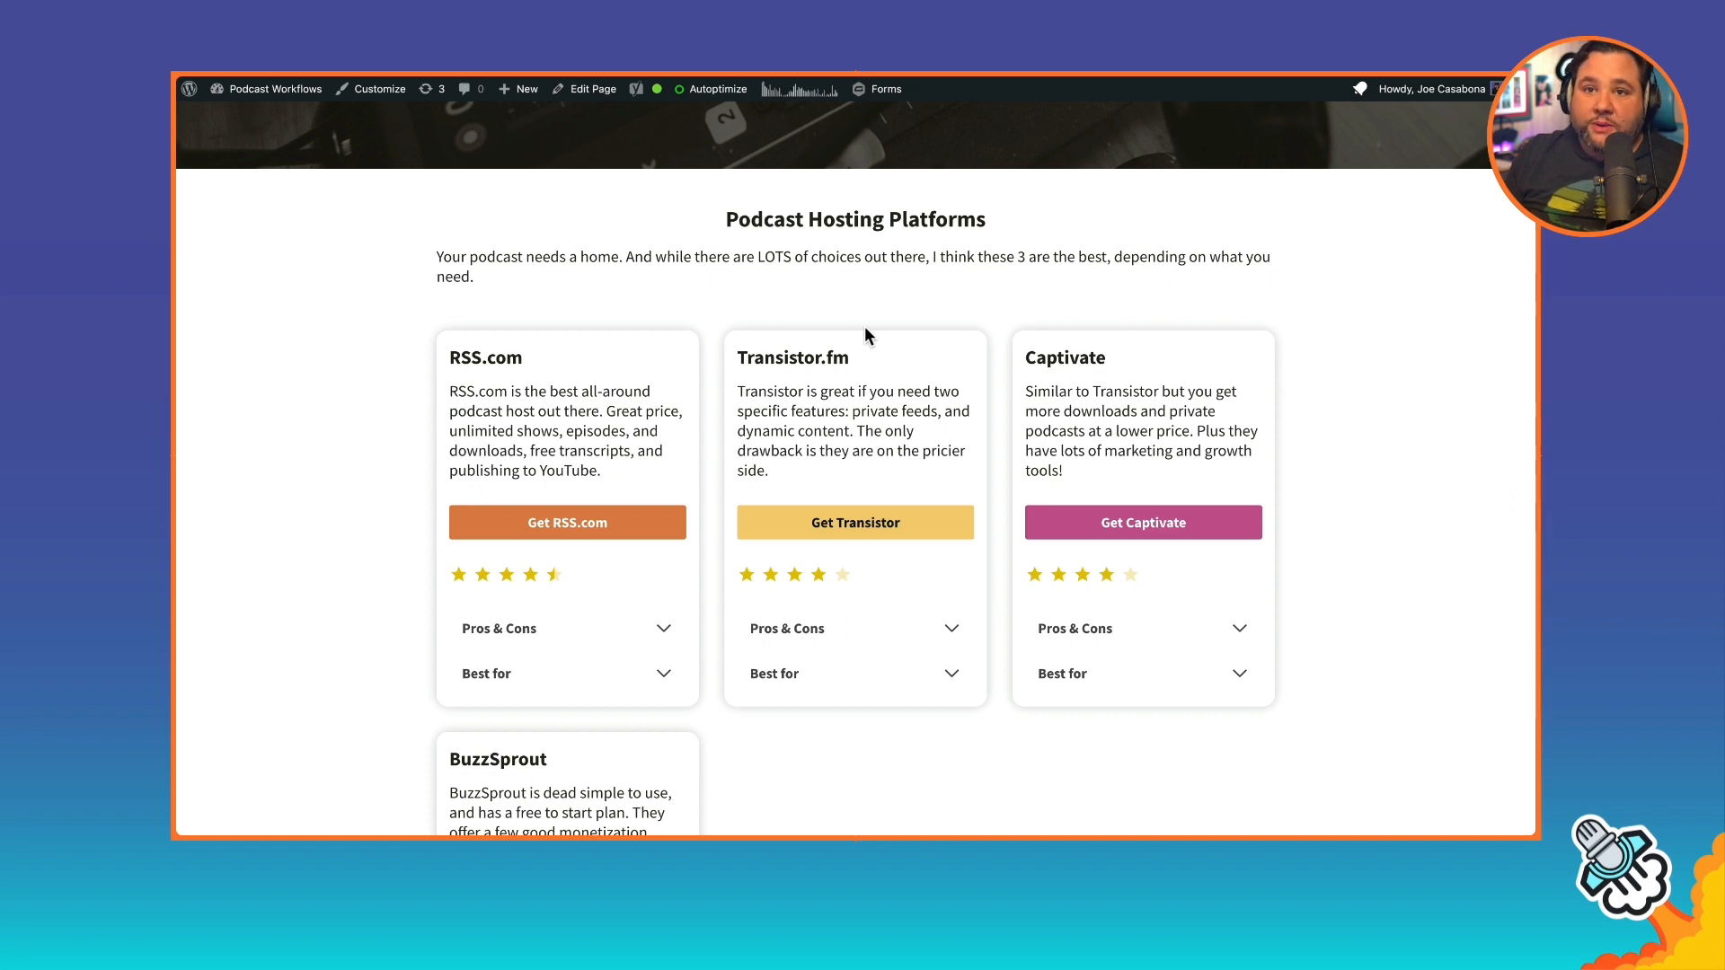
scroll(863, 326, down, 3)
scroll(864, 326, down, 2)
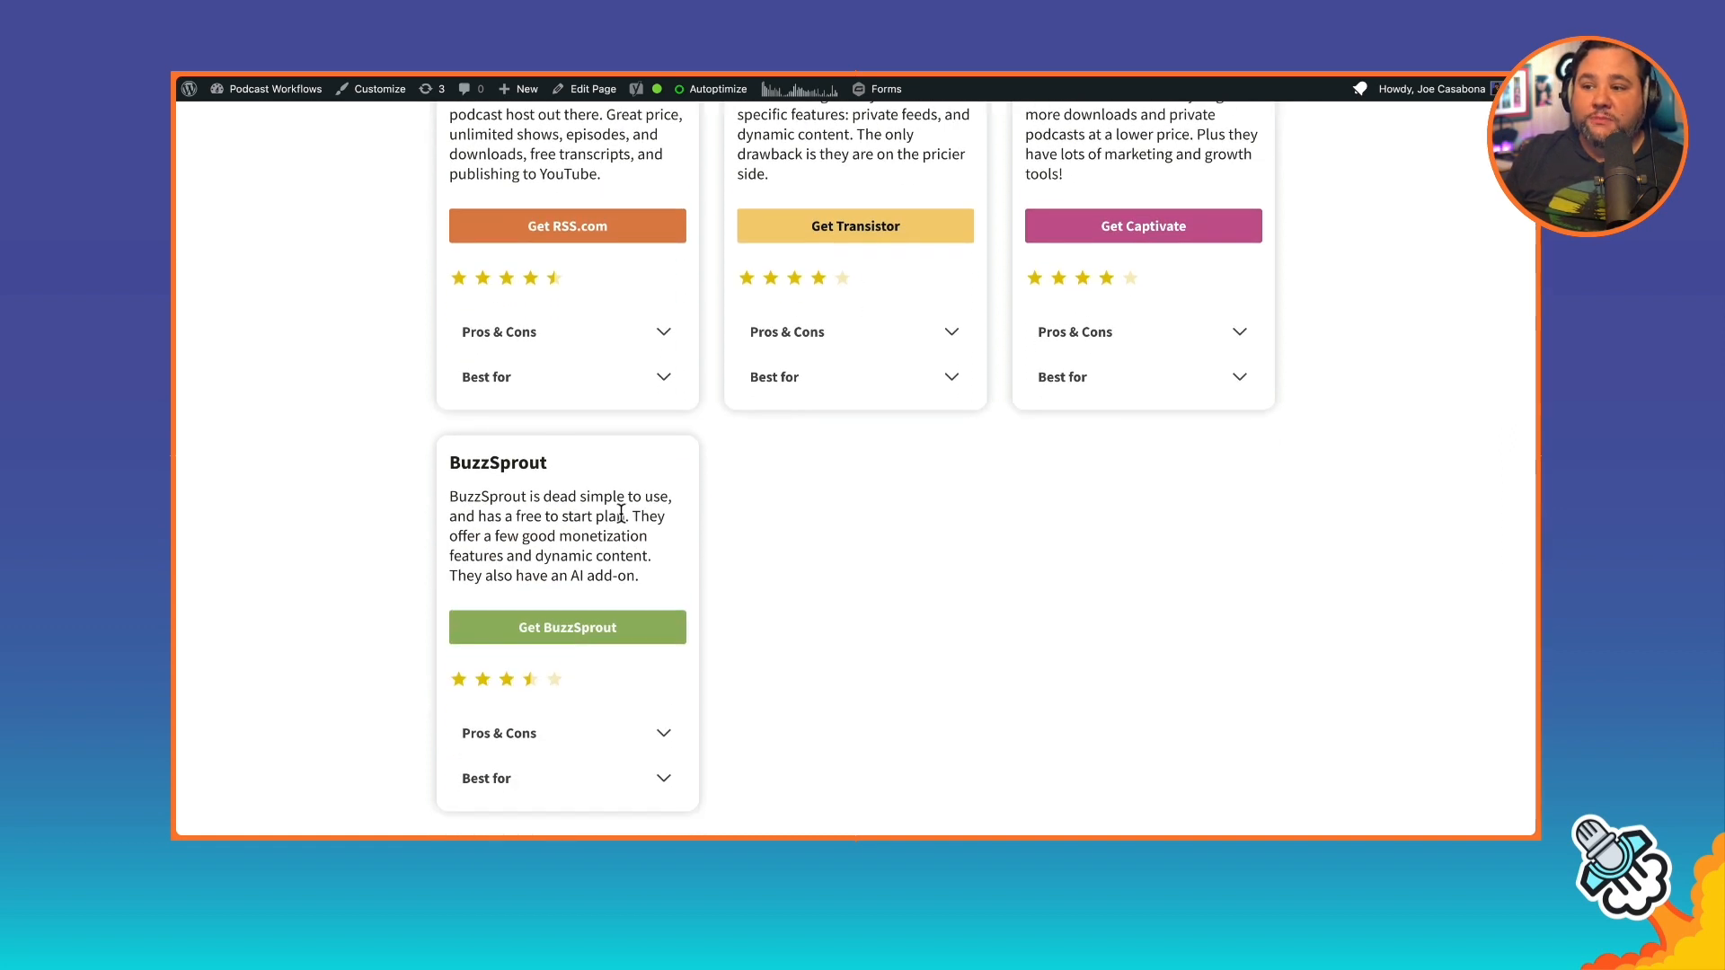
scroll(772, 498, up, 4)
scroll(771, 498, up, 4)
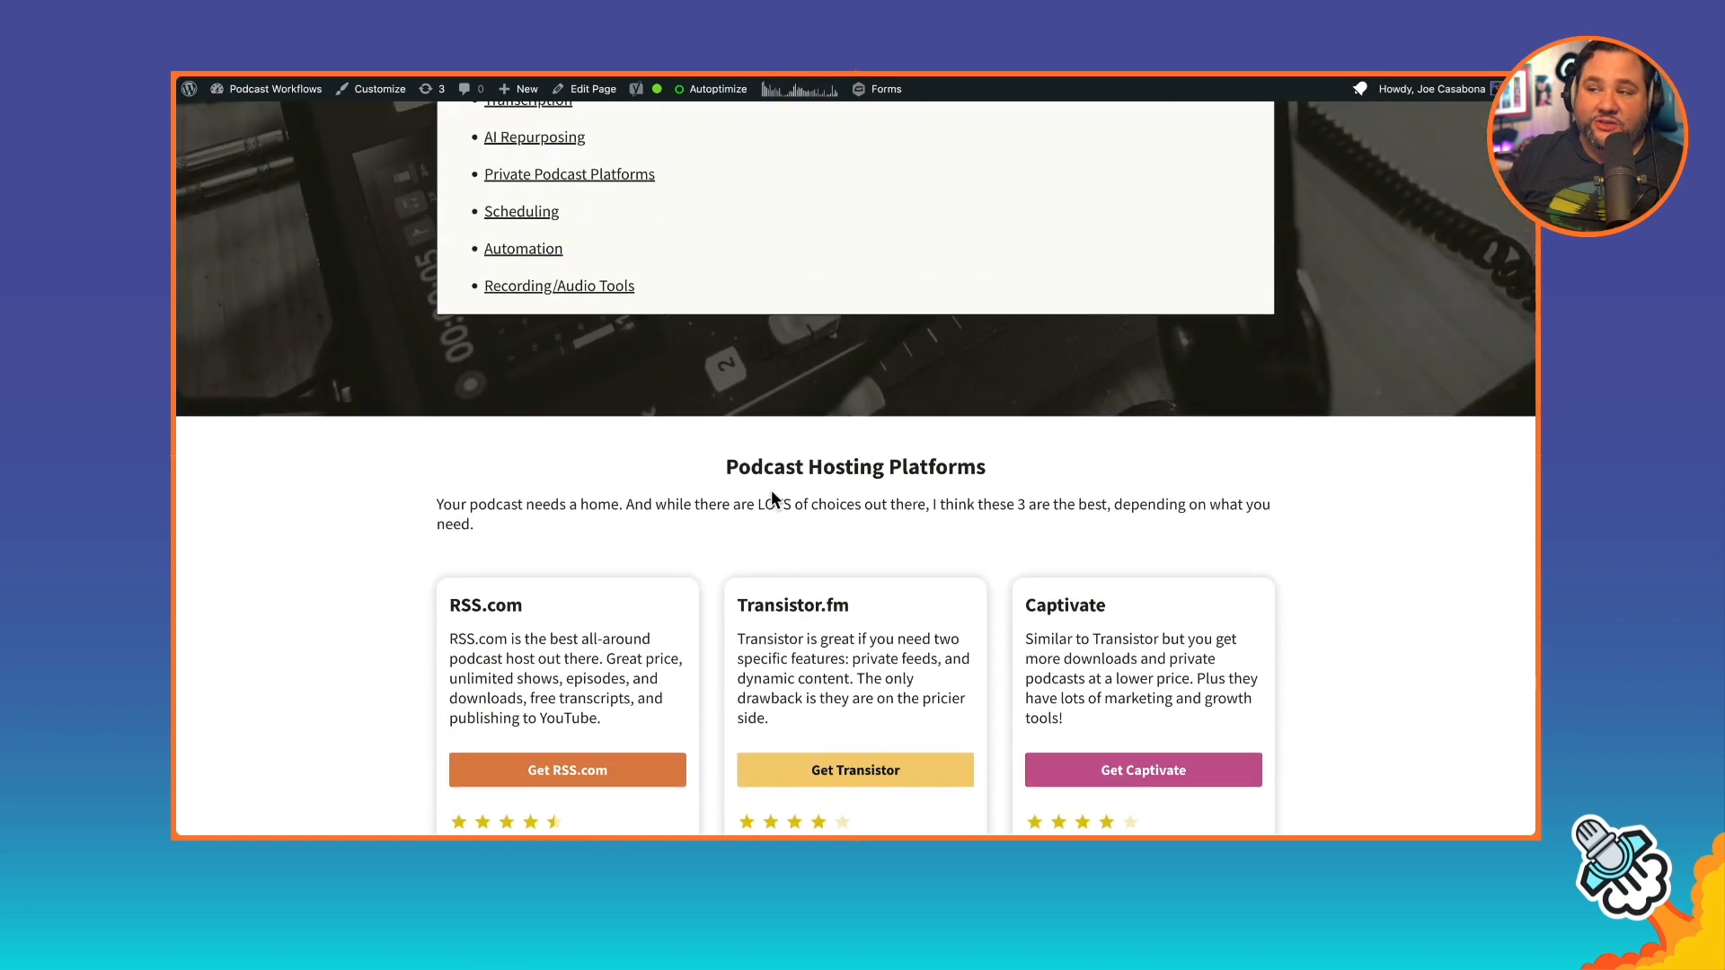
scroll(770, 498, up, 4)
scroll(771, 499, up, 2)
Step: Collapse the category list before showing the Descript and MacWhisper transcripts side by side
click(835, 474)
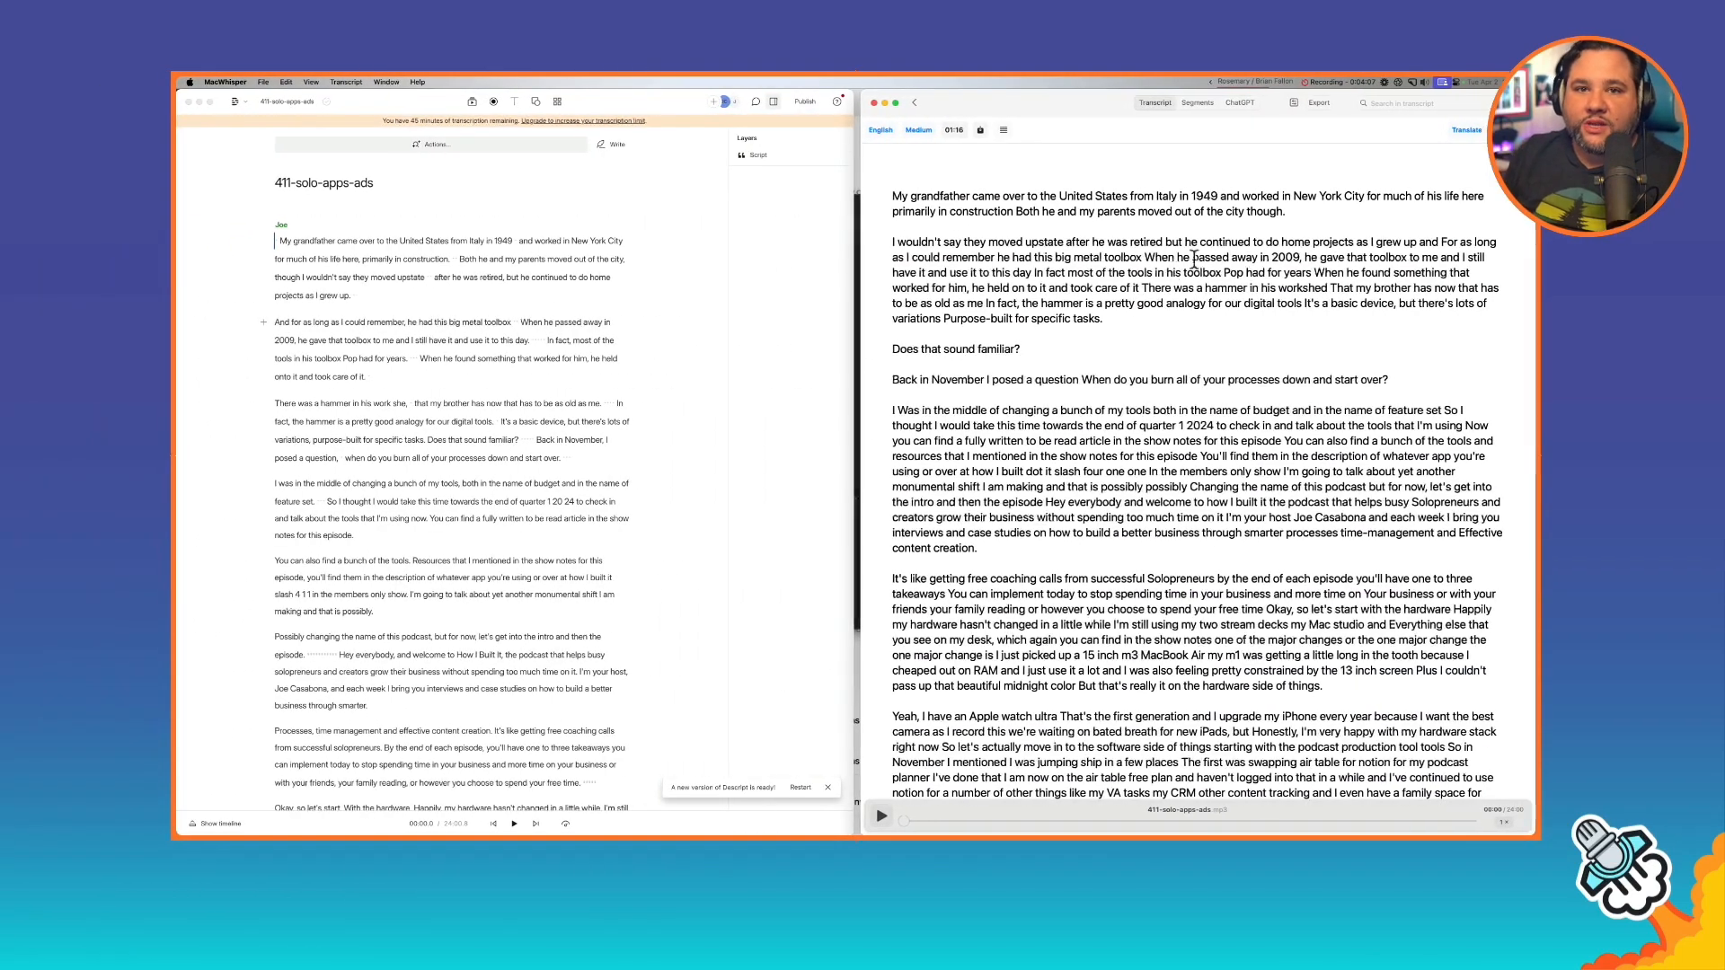
click(693, 335)
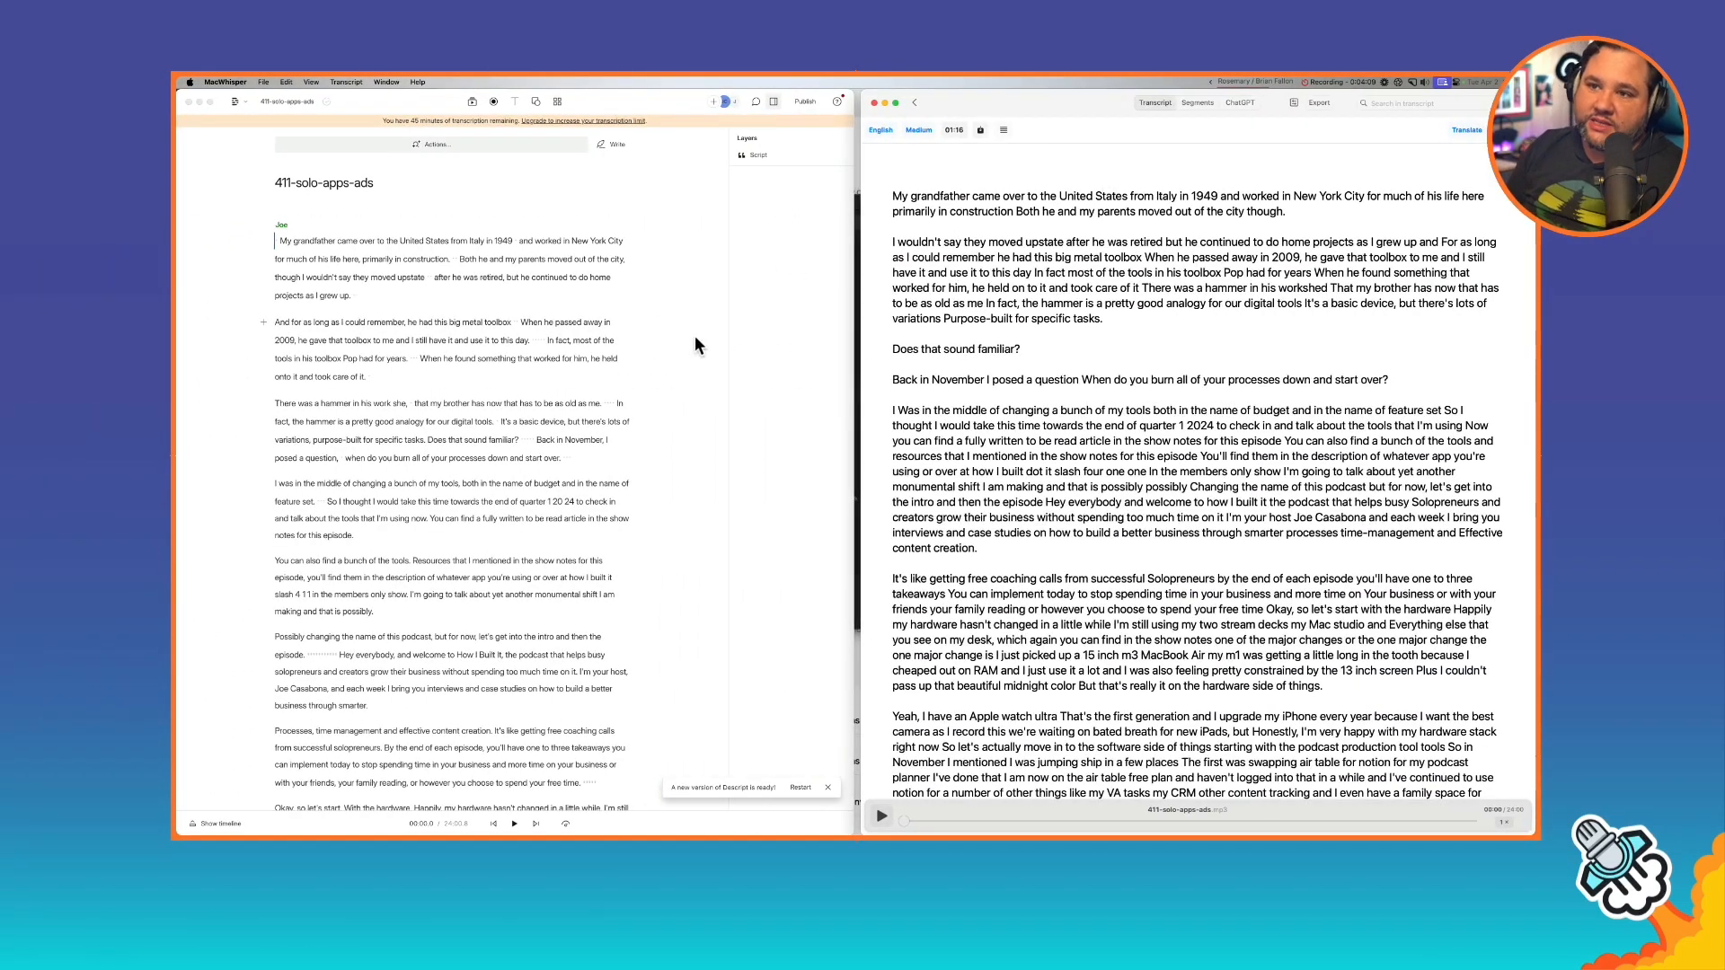
scroll(694, 336, down, 1)
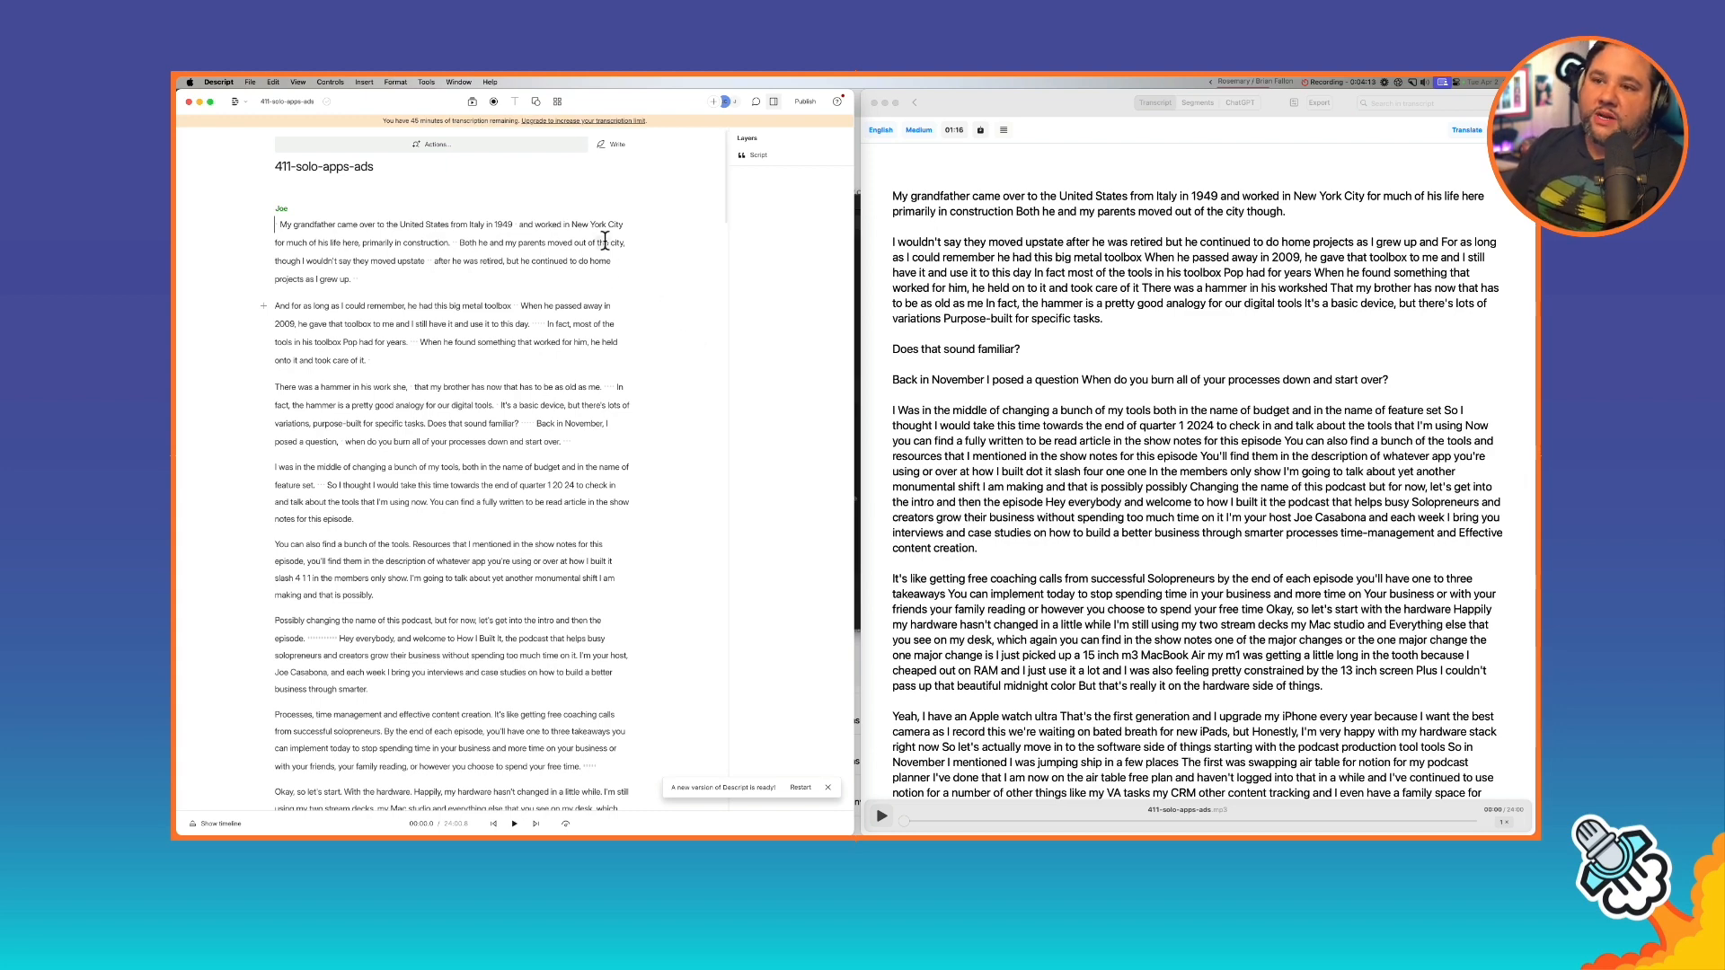
scroll(604, 243, down, 2)
scroll(603, 243, down, 2)
scroll(603, 243, down, 2)
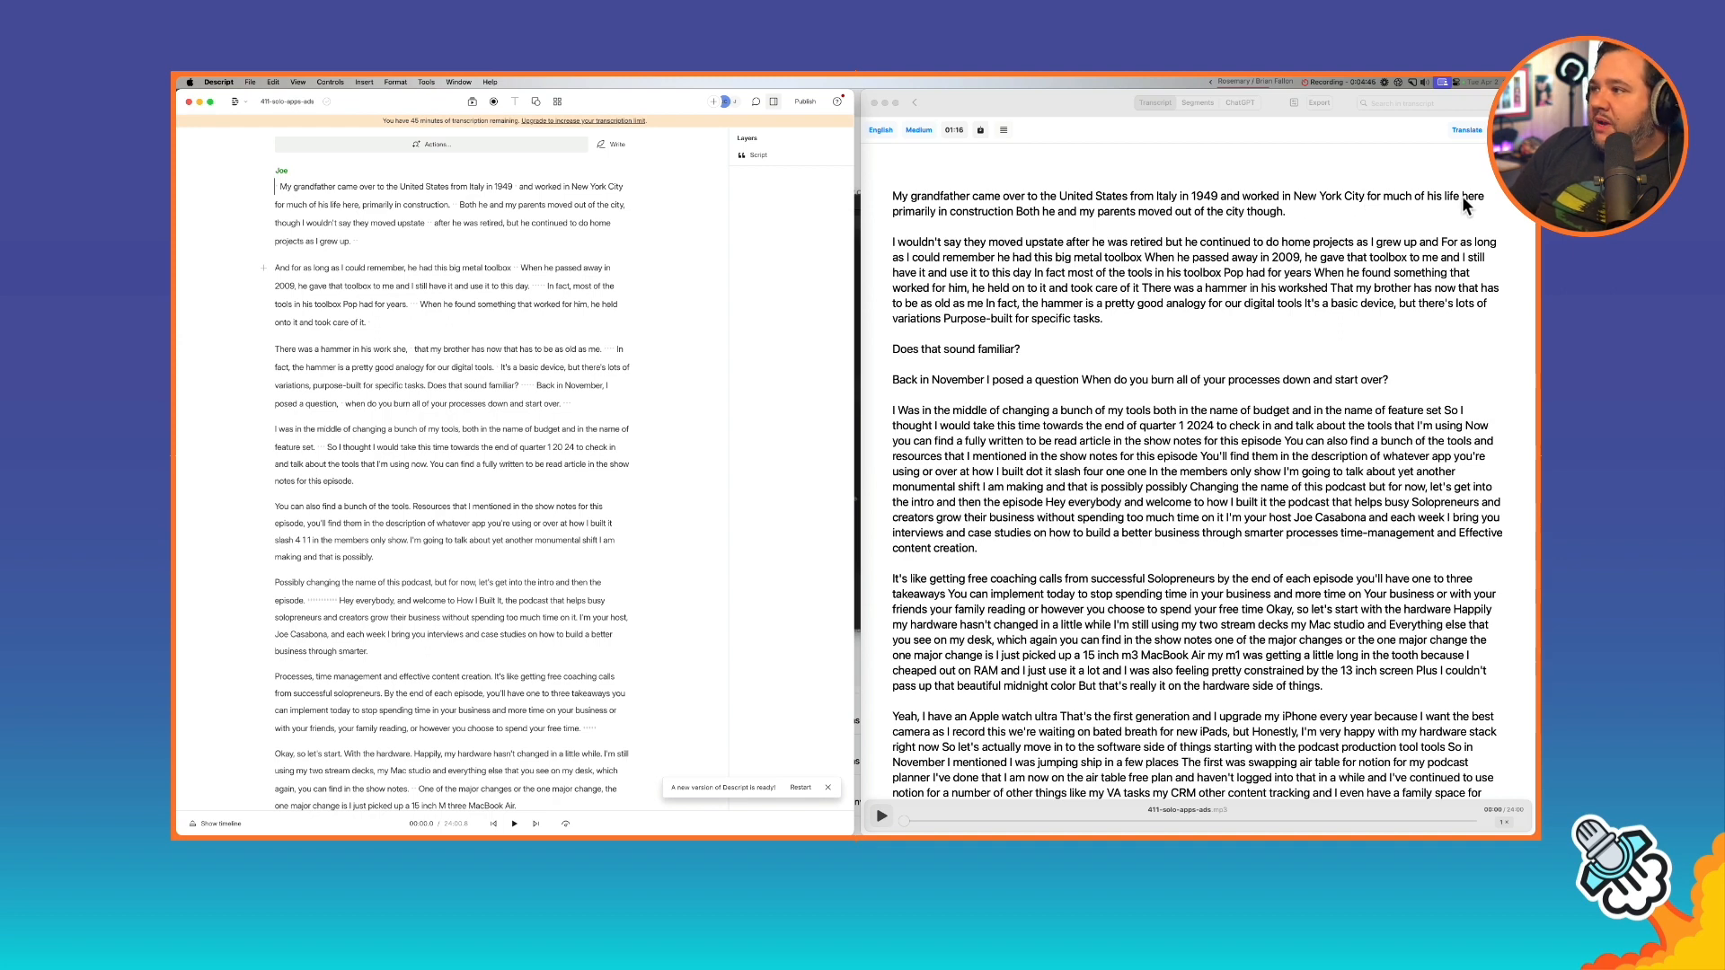
Step: Select 'primarily' in the Descript transcript, then bring the MacWhisper transcript window forward
click(362, 204)
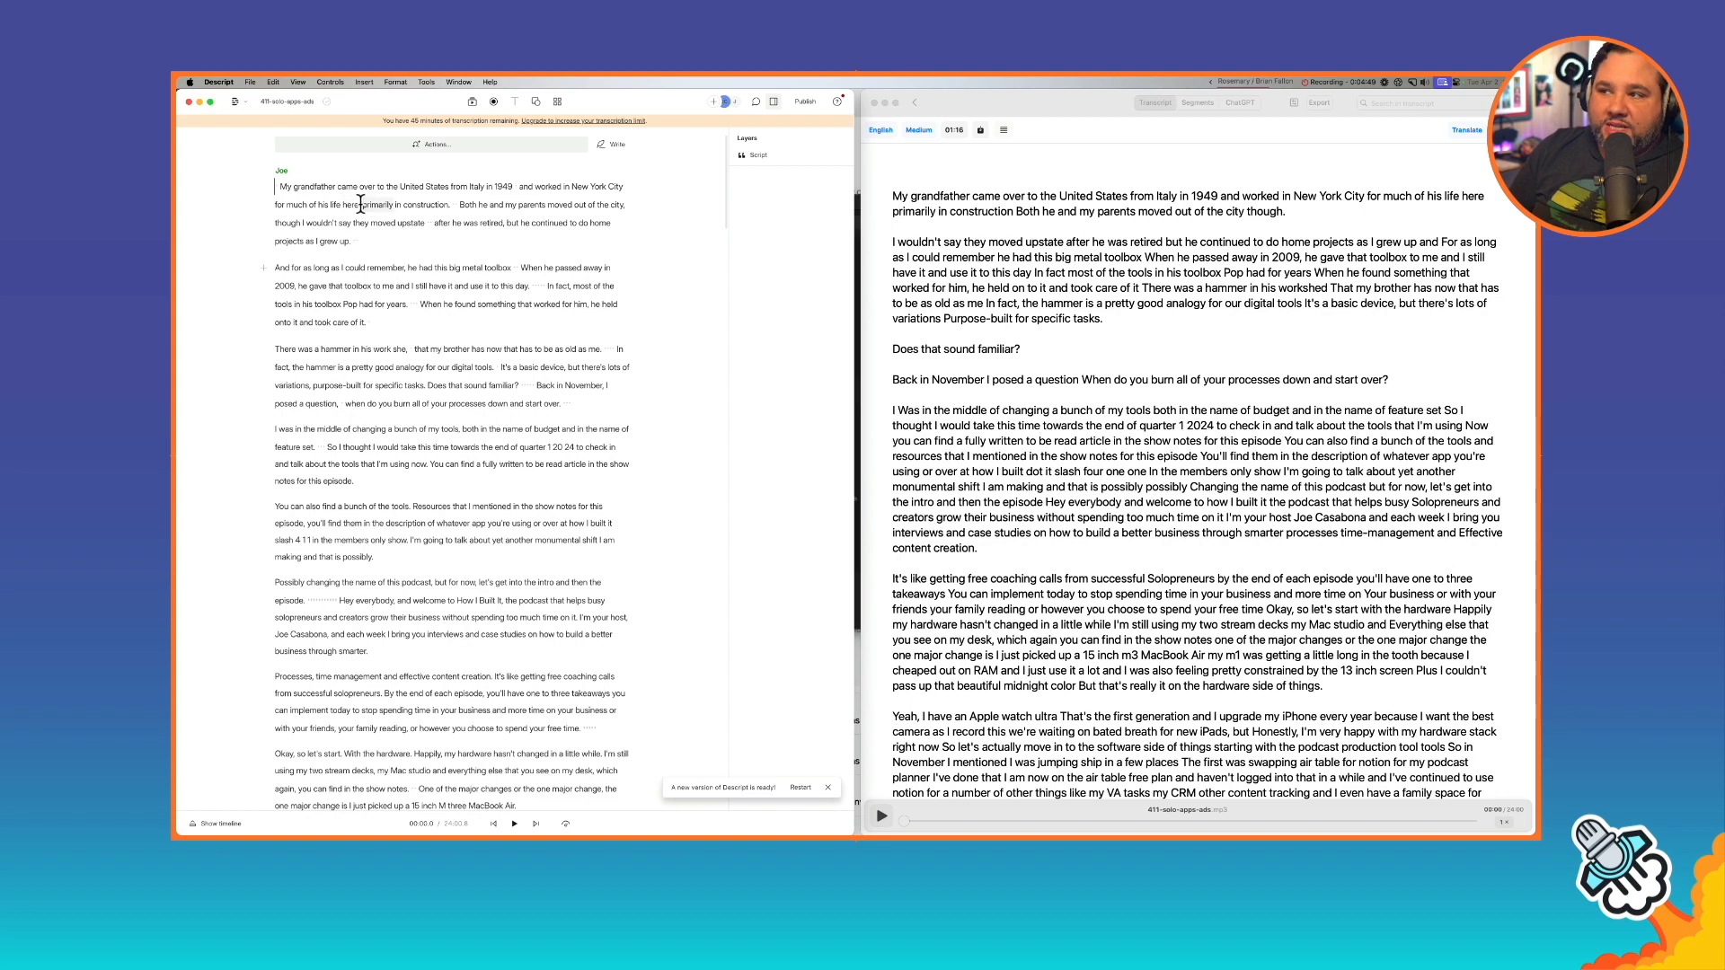
scroll(1061, 268, down, 1)
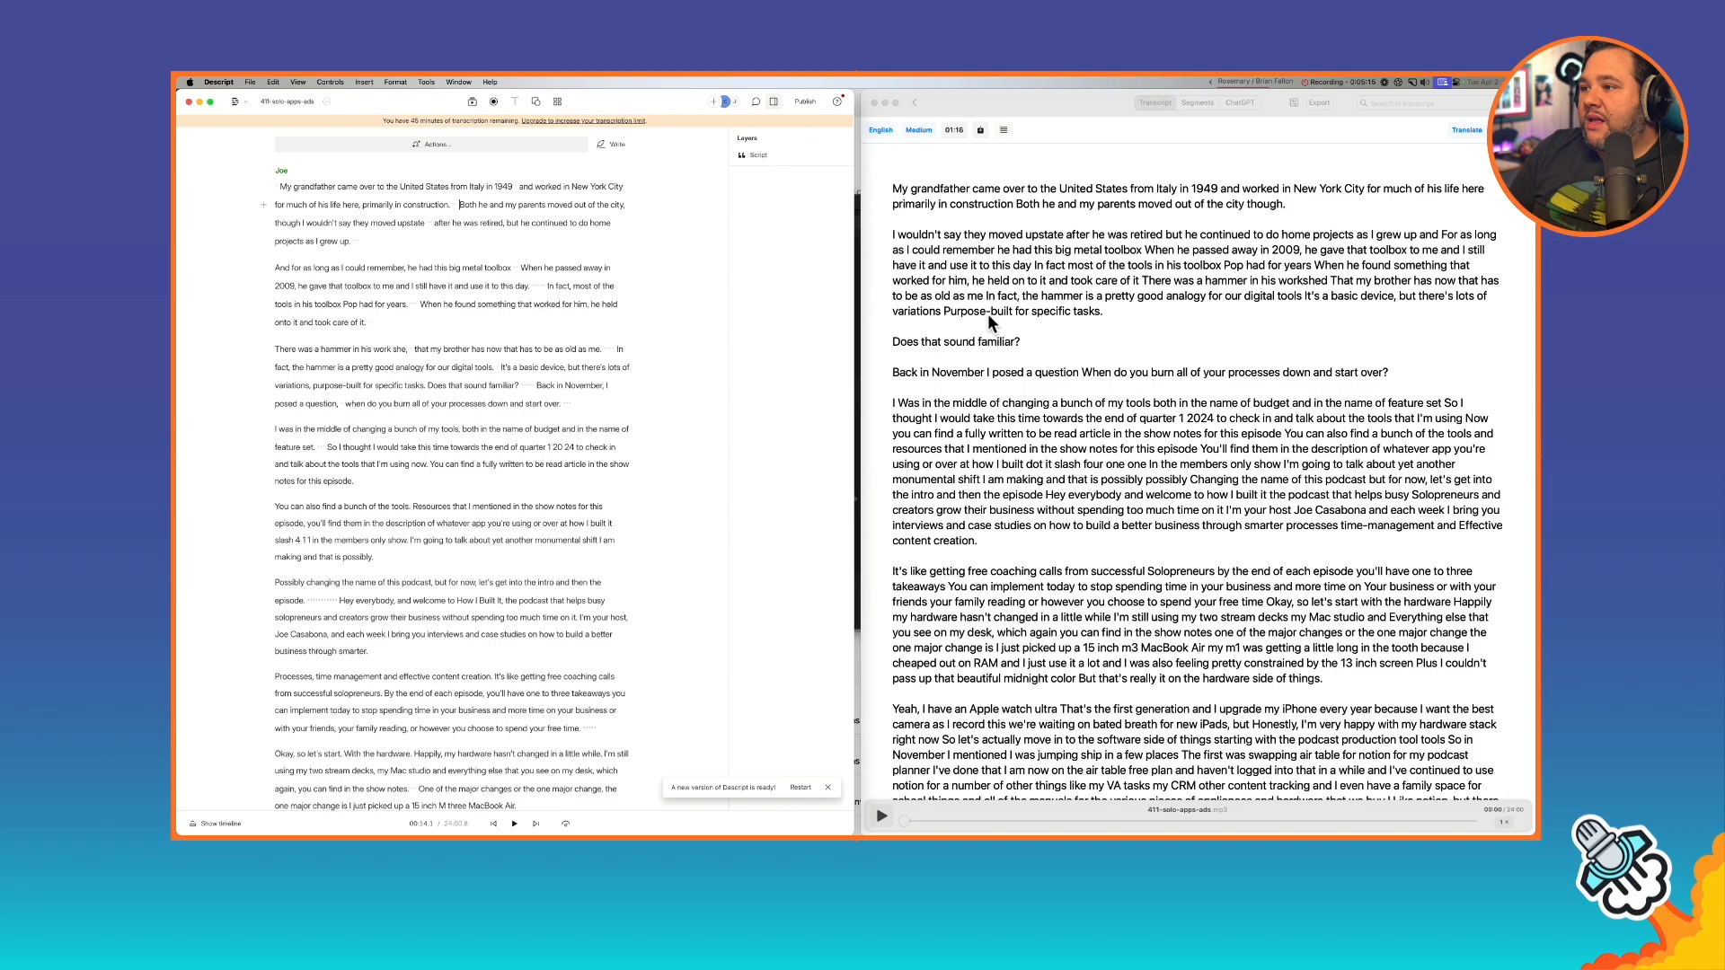
scroll(988, 315, down, 2)
scroll(987, 313, up, 2)
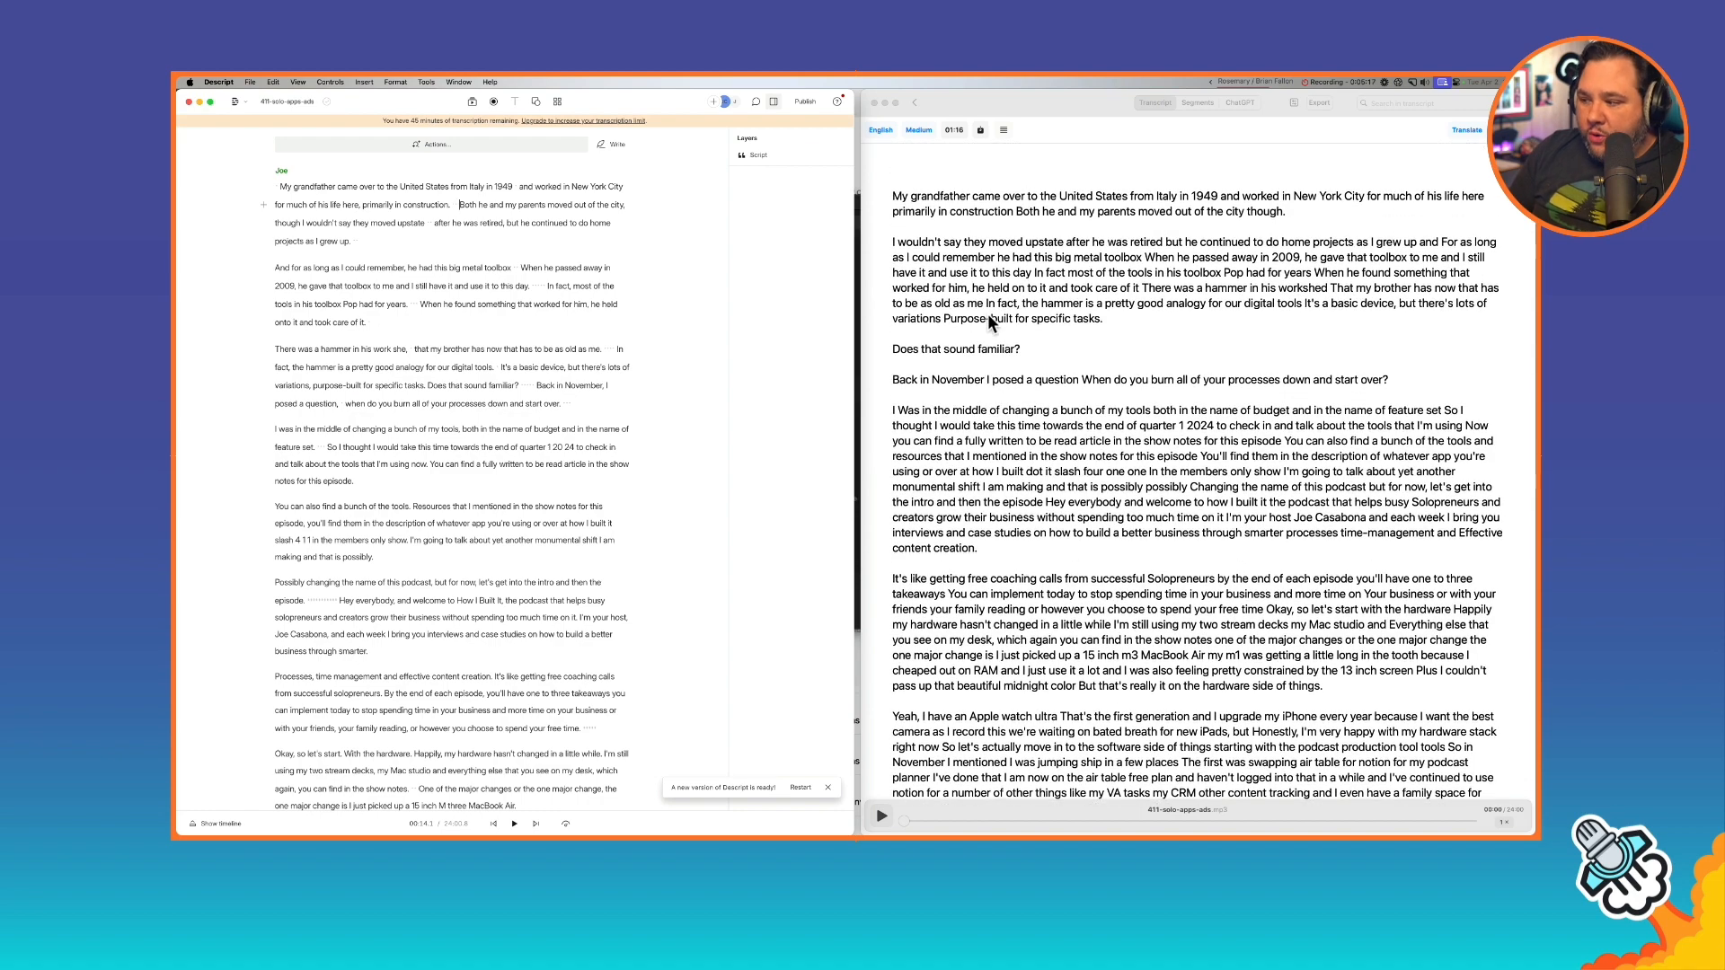
scroll(632, 394, down, 15)
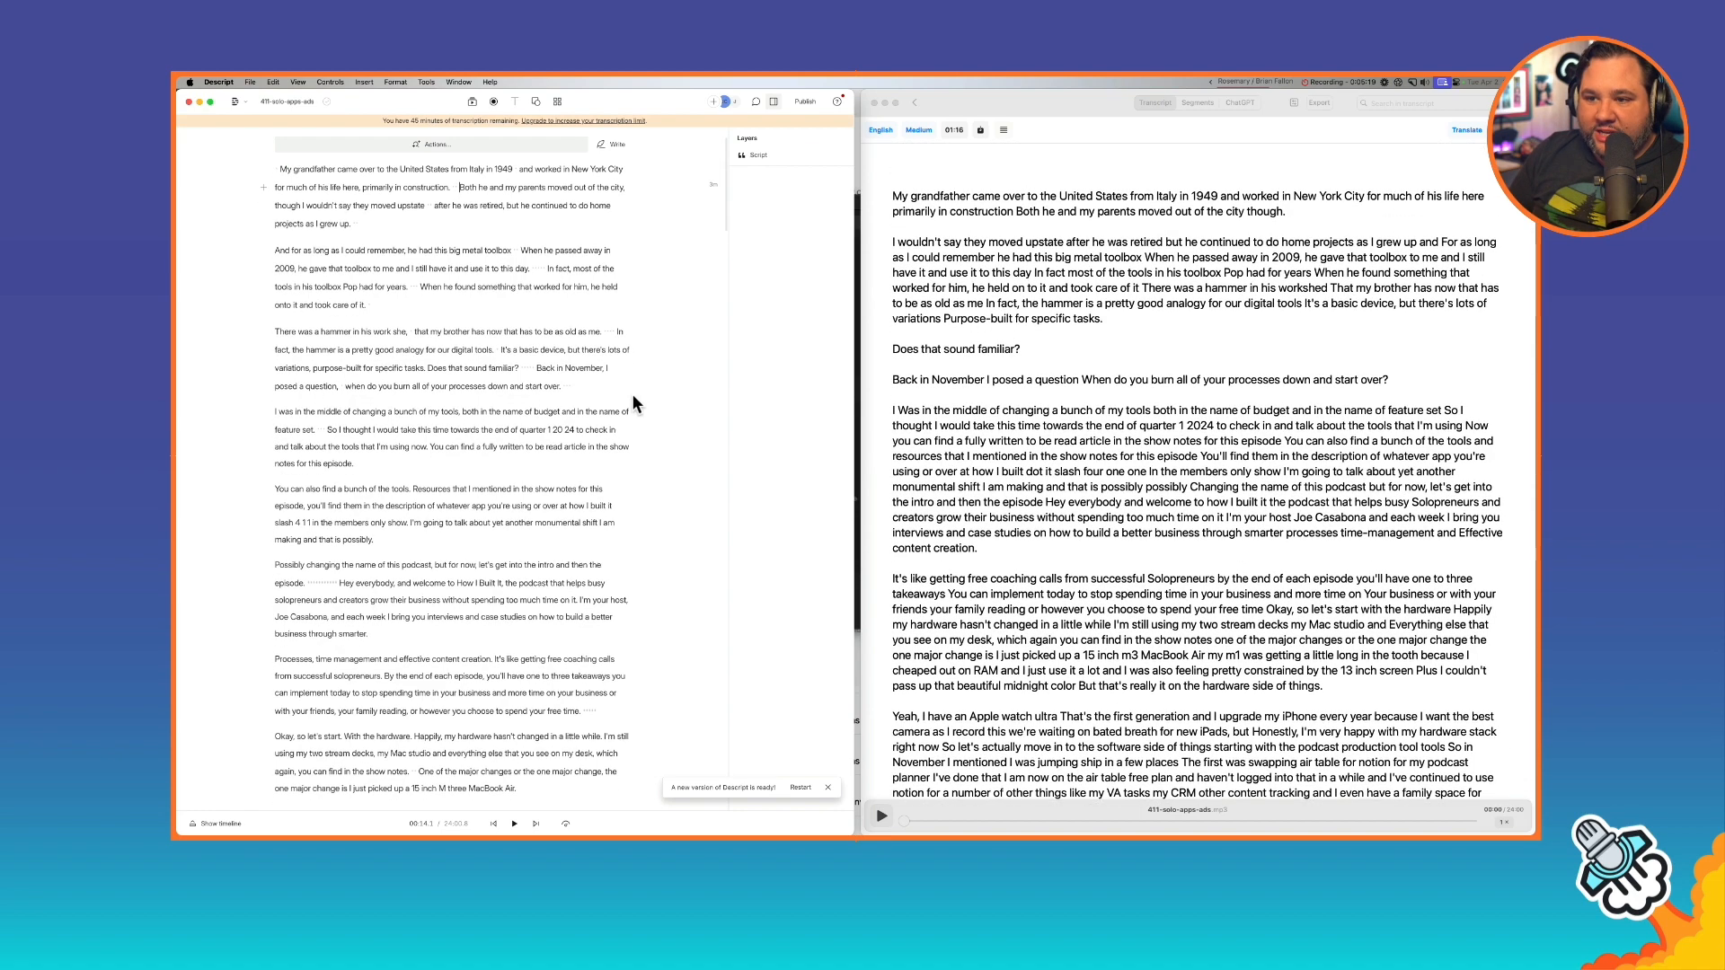
scroll(632, 394, down, 15)
scroll(633, 393, down, 15)
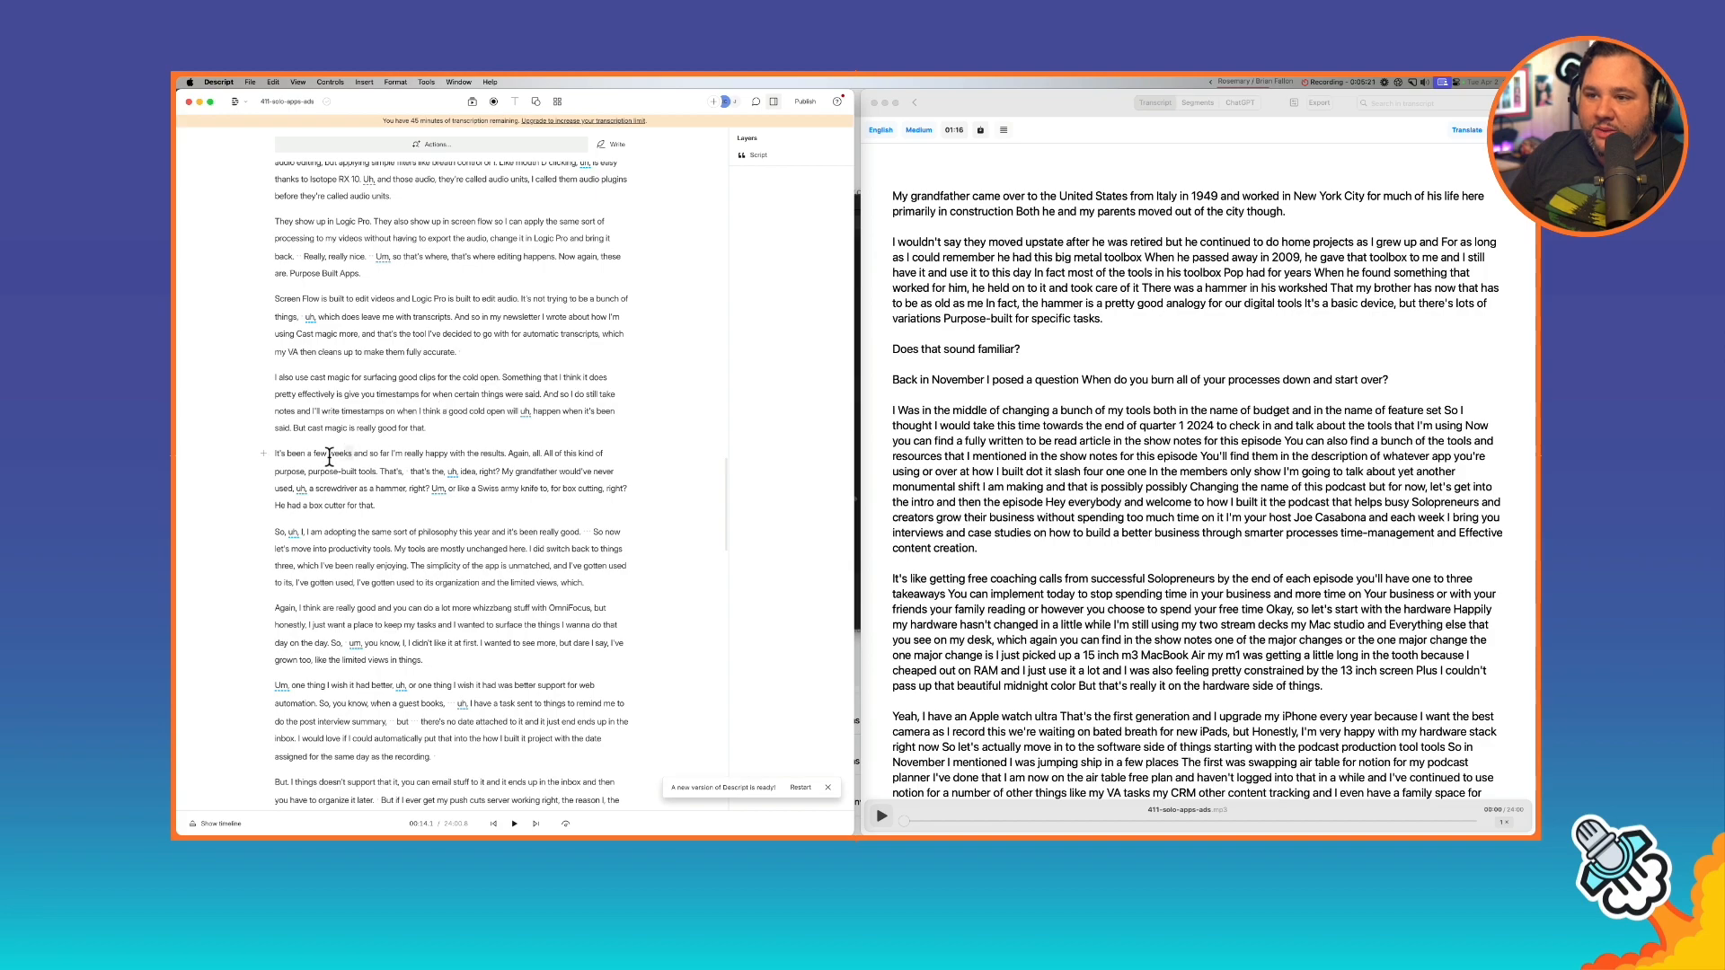
scroll(1114, 441, down, 15)
scroll(1113, 440, down, 10)
scroll(1113, 441, down, 3)
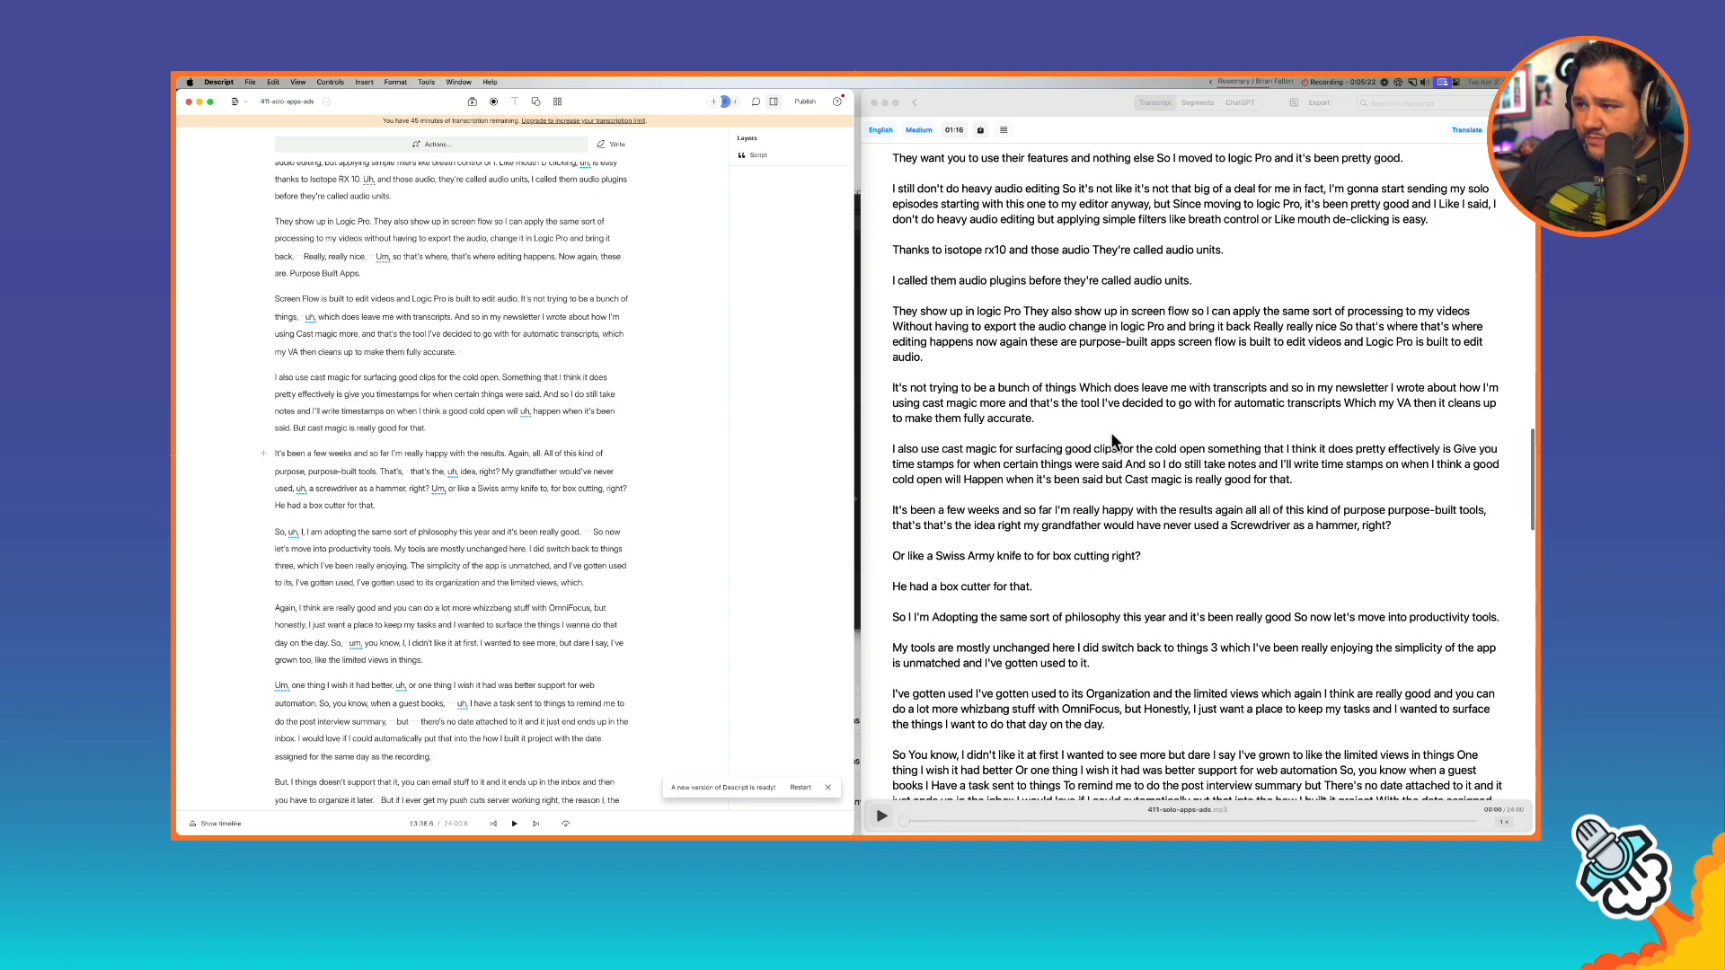
scroll(1113, 440, down, 3)
scroll(1114, 441, down, 3)
scroll(1110, 433, down, 3)
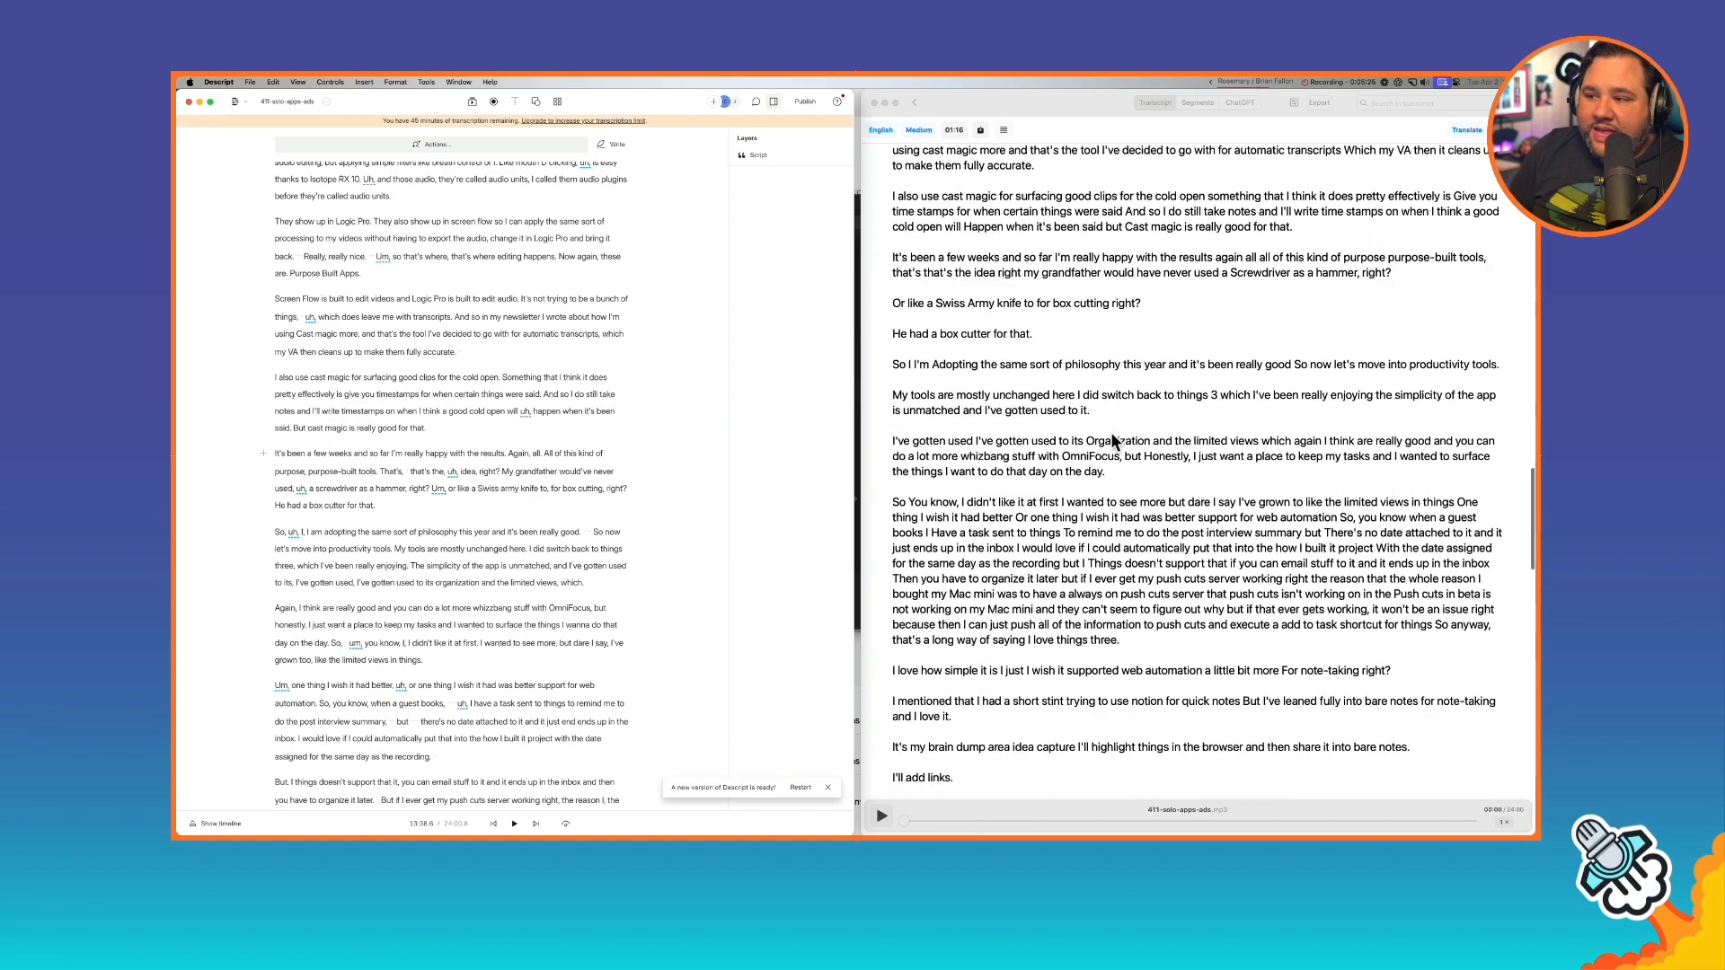
scroll(1111, 431, down, 2)
scroll(1111, 431, down, 3)
scroll(1110, 432, down, 2)
scroll(1111, 432, down, 2)
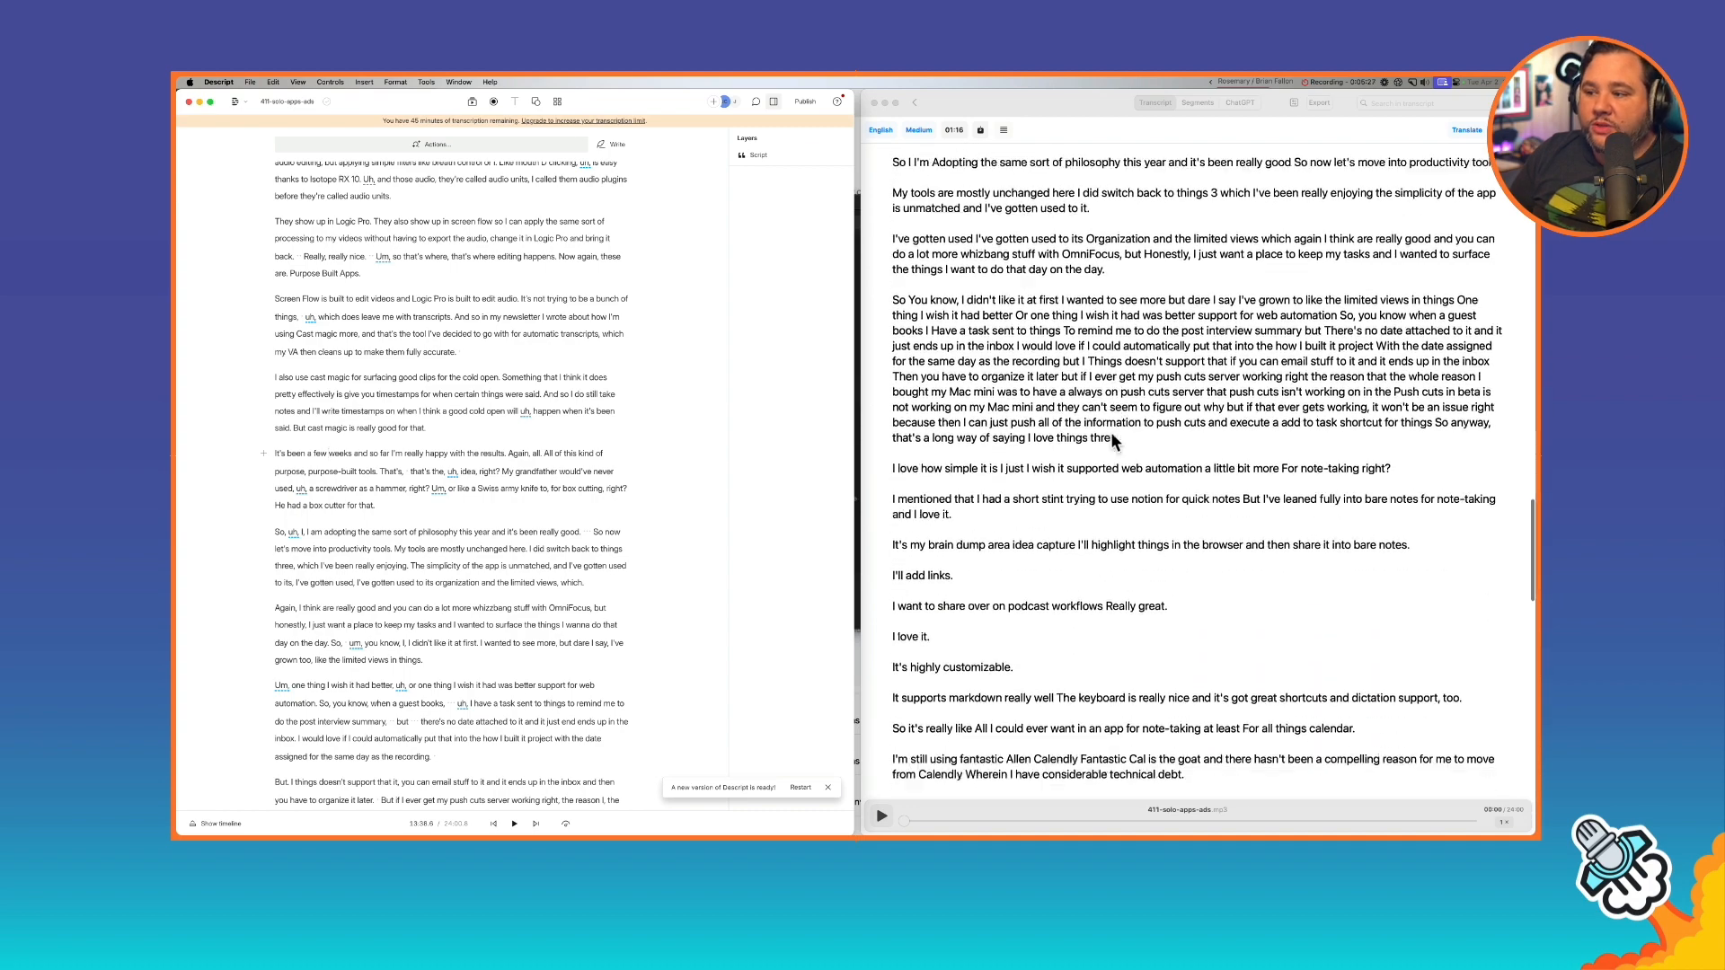
scroll(534, 616, down, 5)
scroll(534, 615, down, 5)
scroll(534, 615, down, 5)
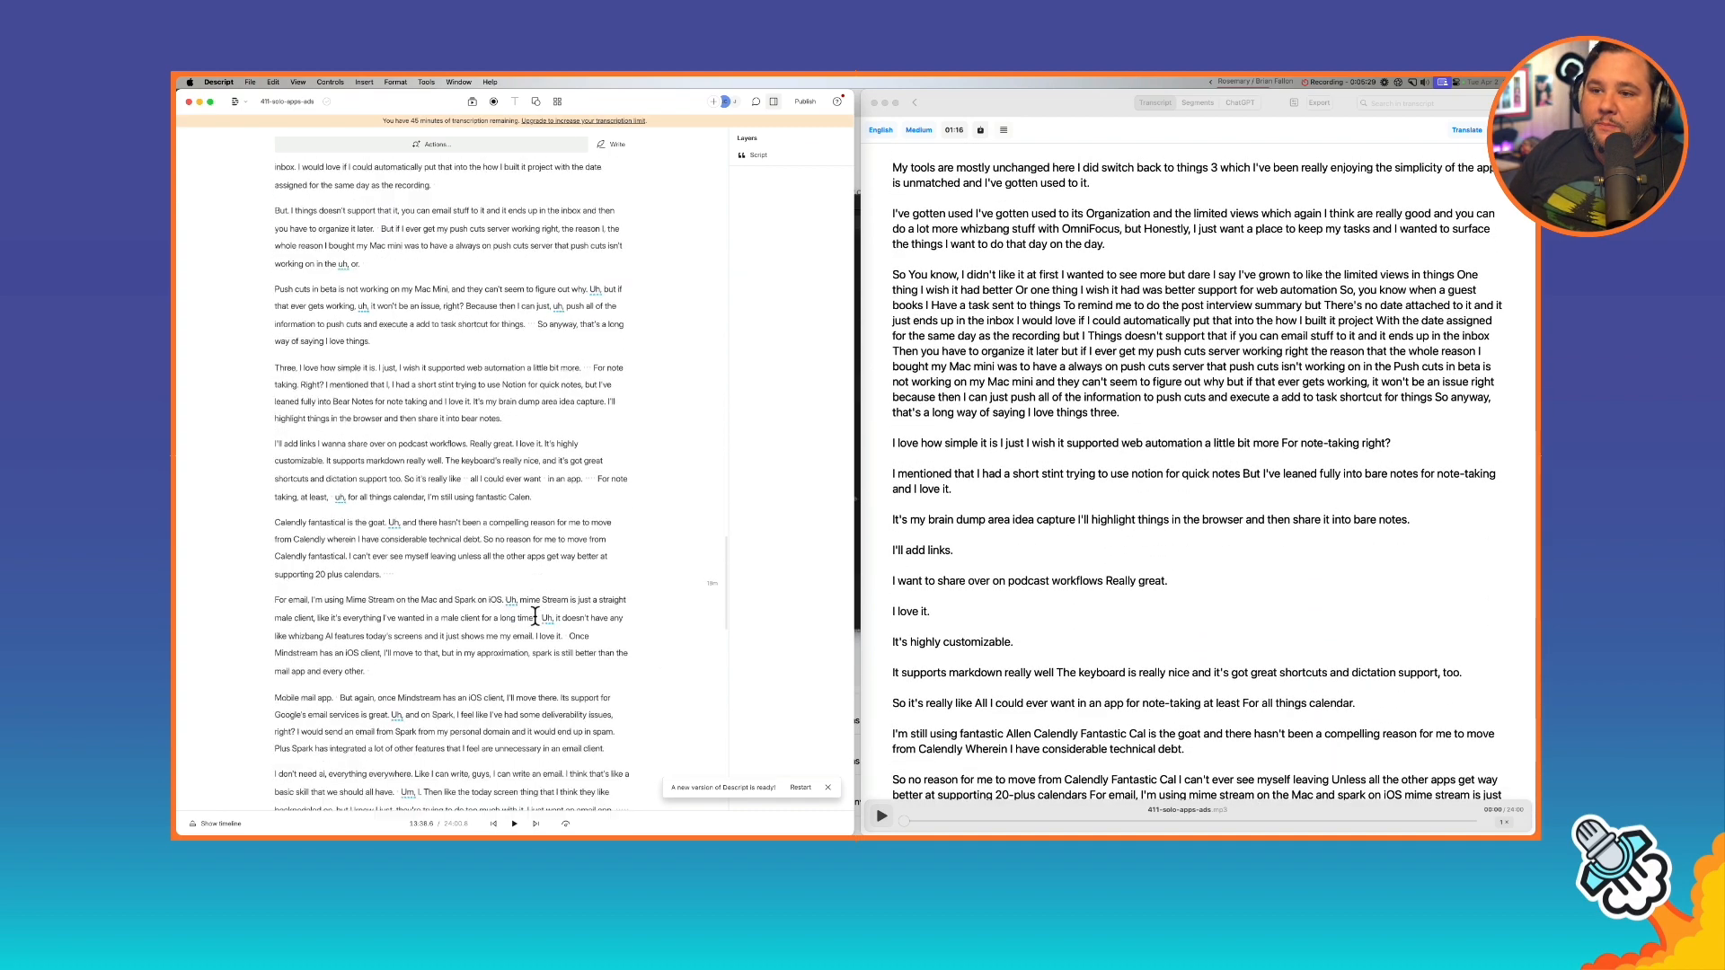
scroll(534, 615, down, 3)
scroll(533, 614, down, 4)
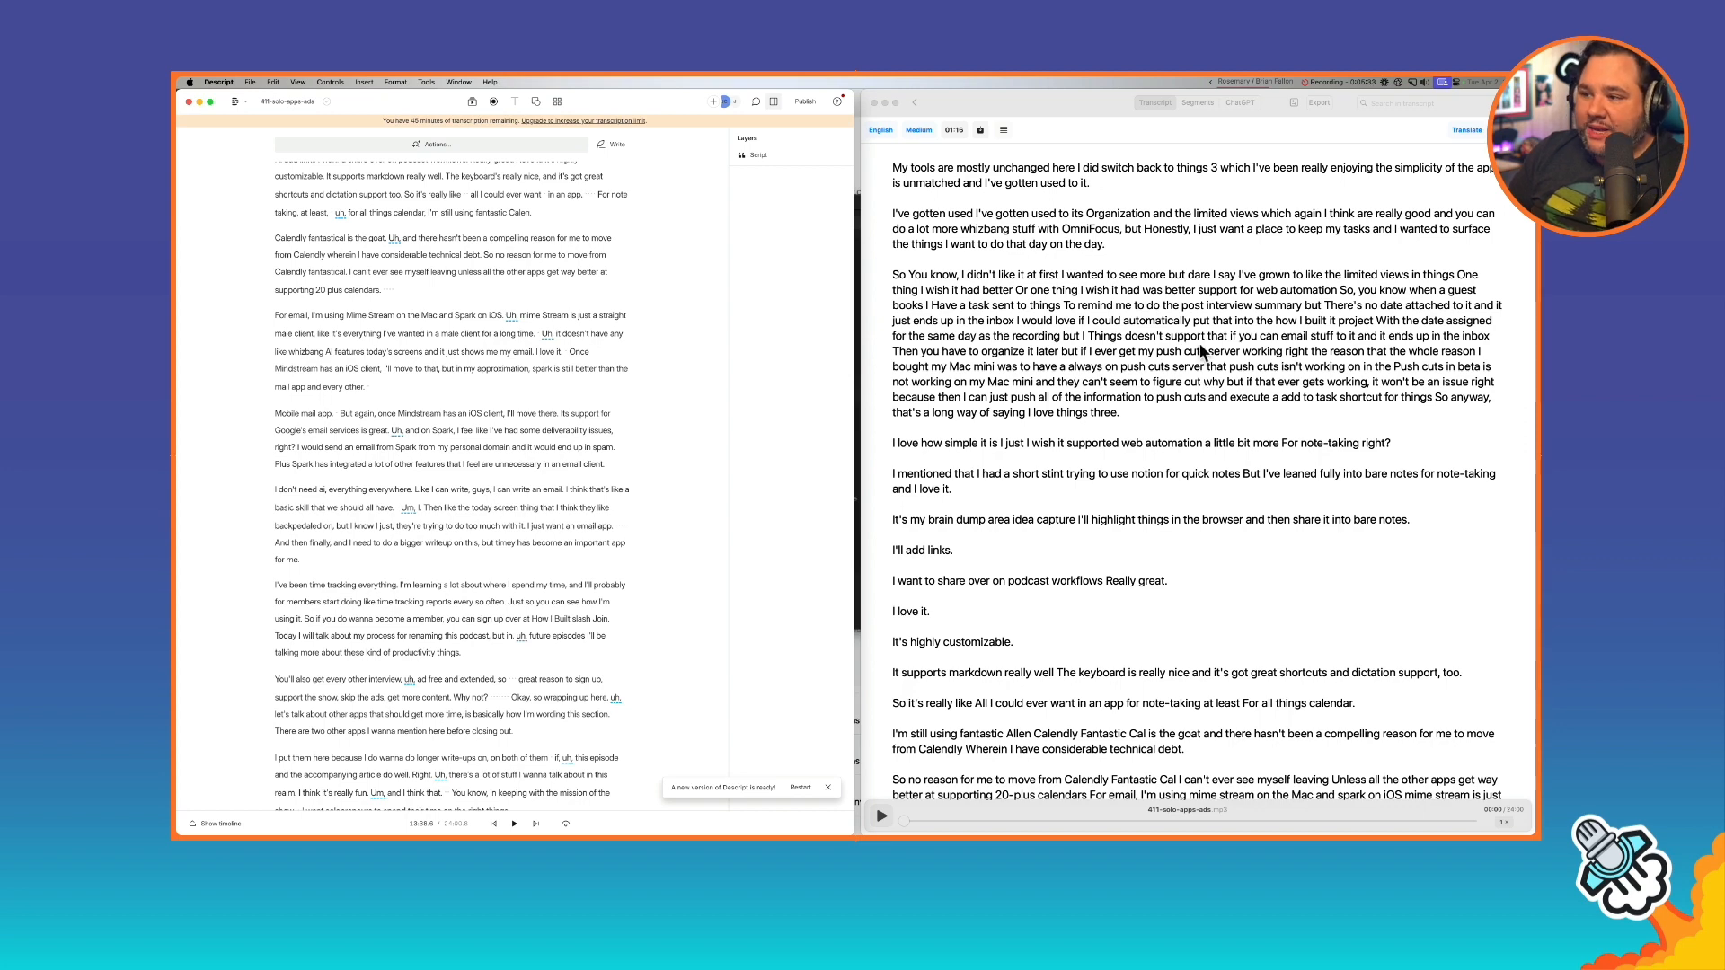
scroll(1198, 350, down, 2)
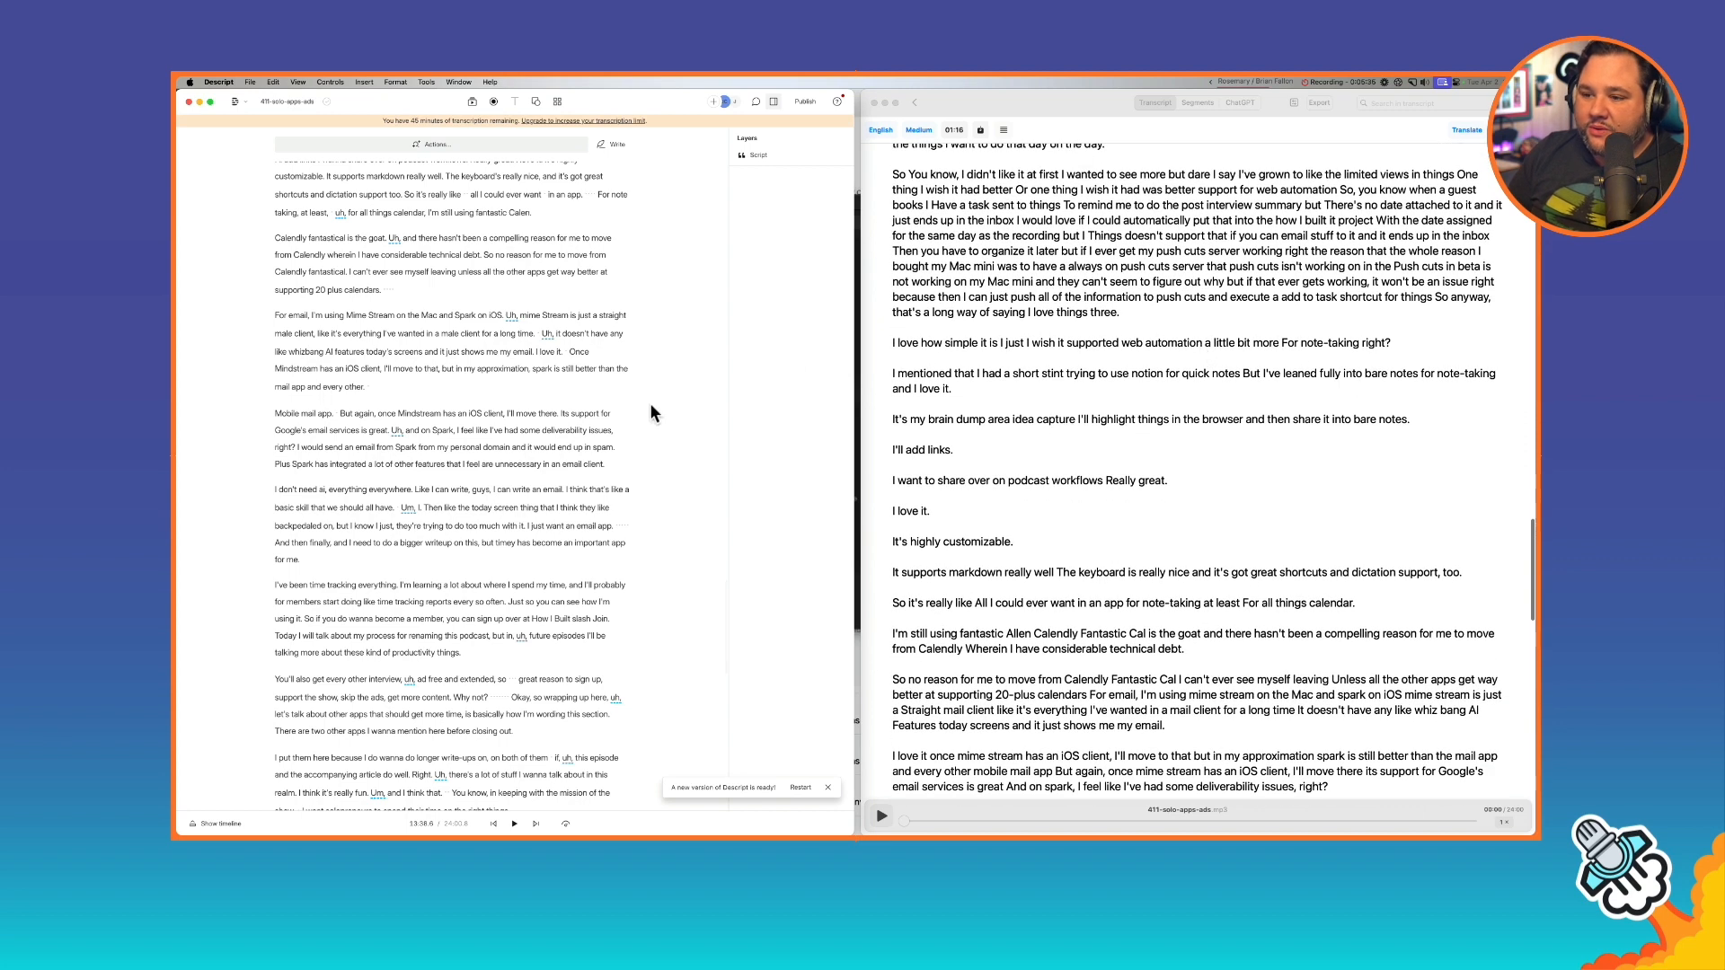
scroll(644, 411, down, 1)
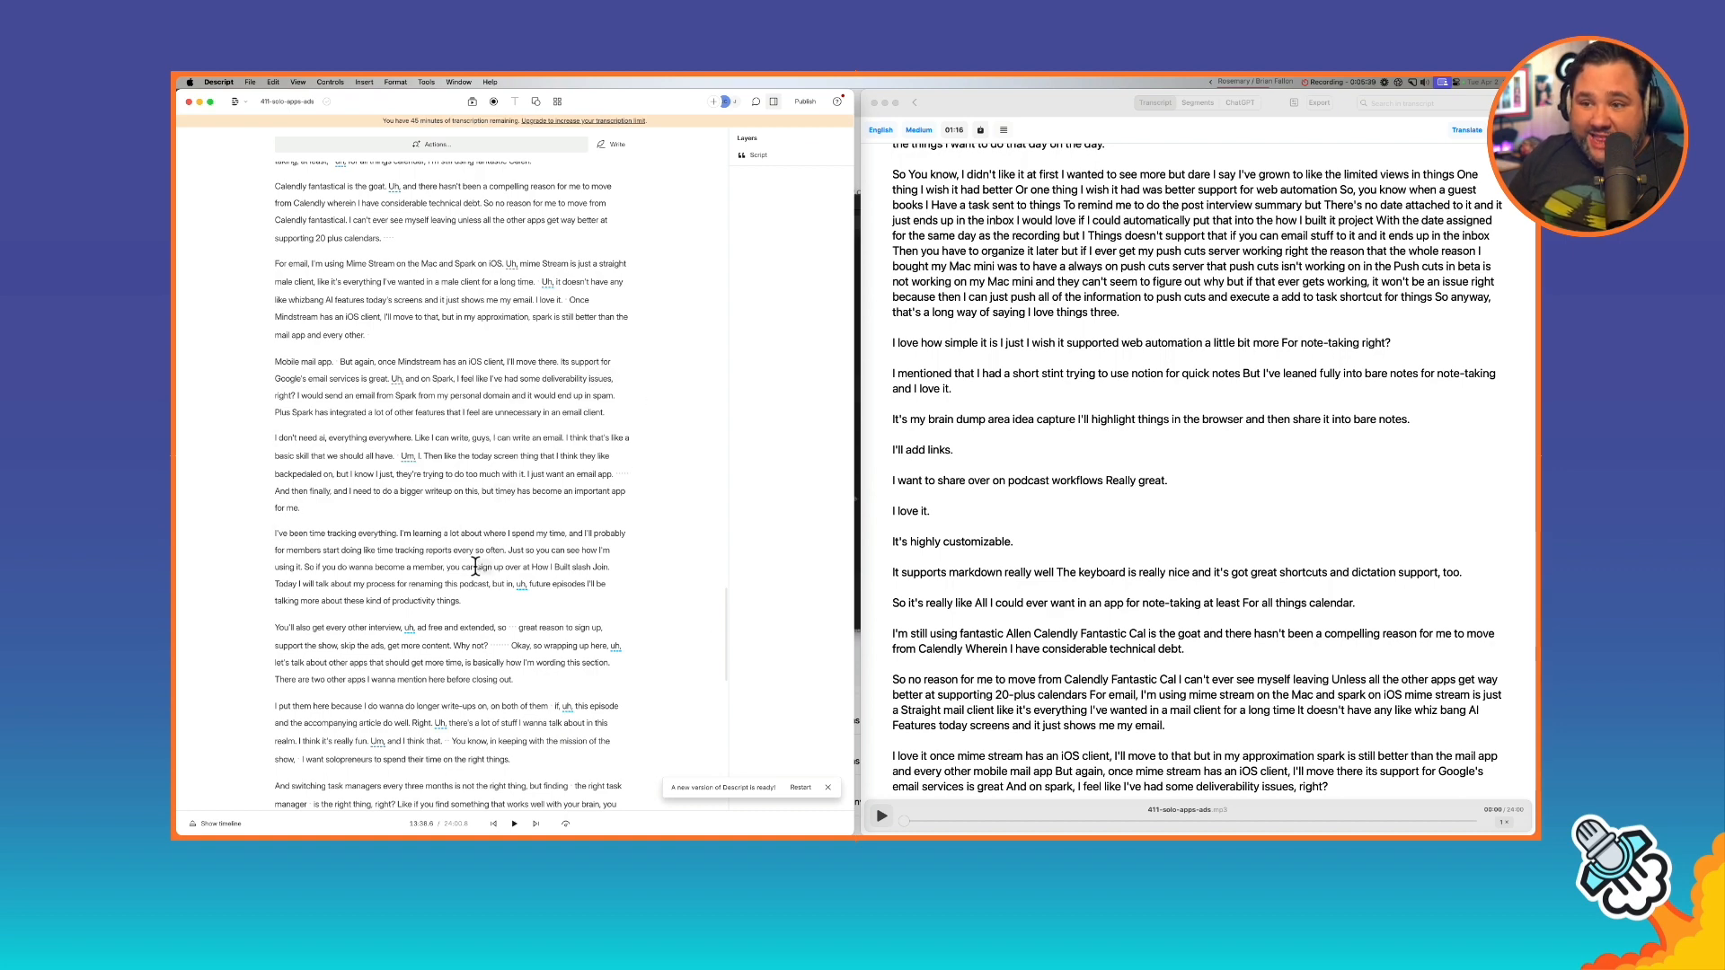
click(1078, 419)
scroll(1080, 418, down, 5)
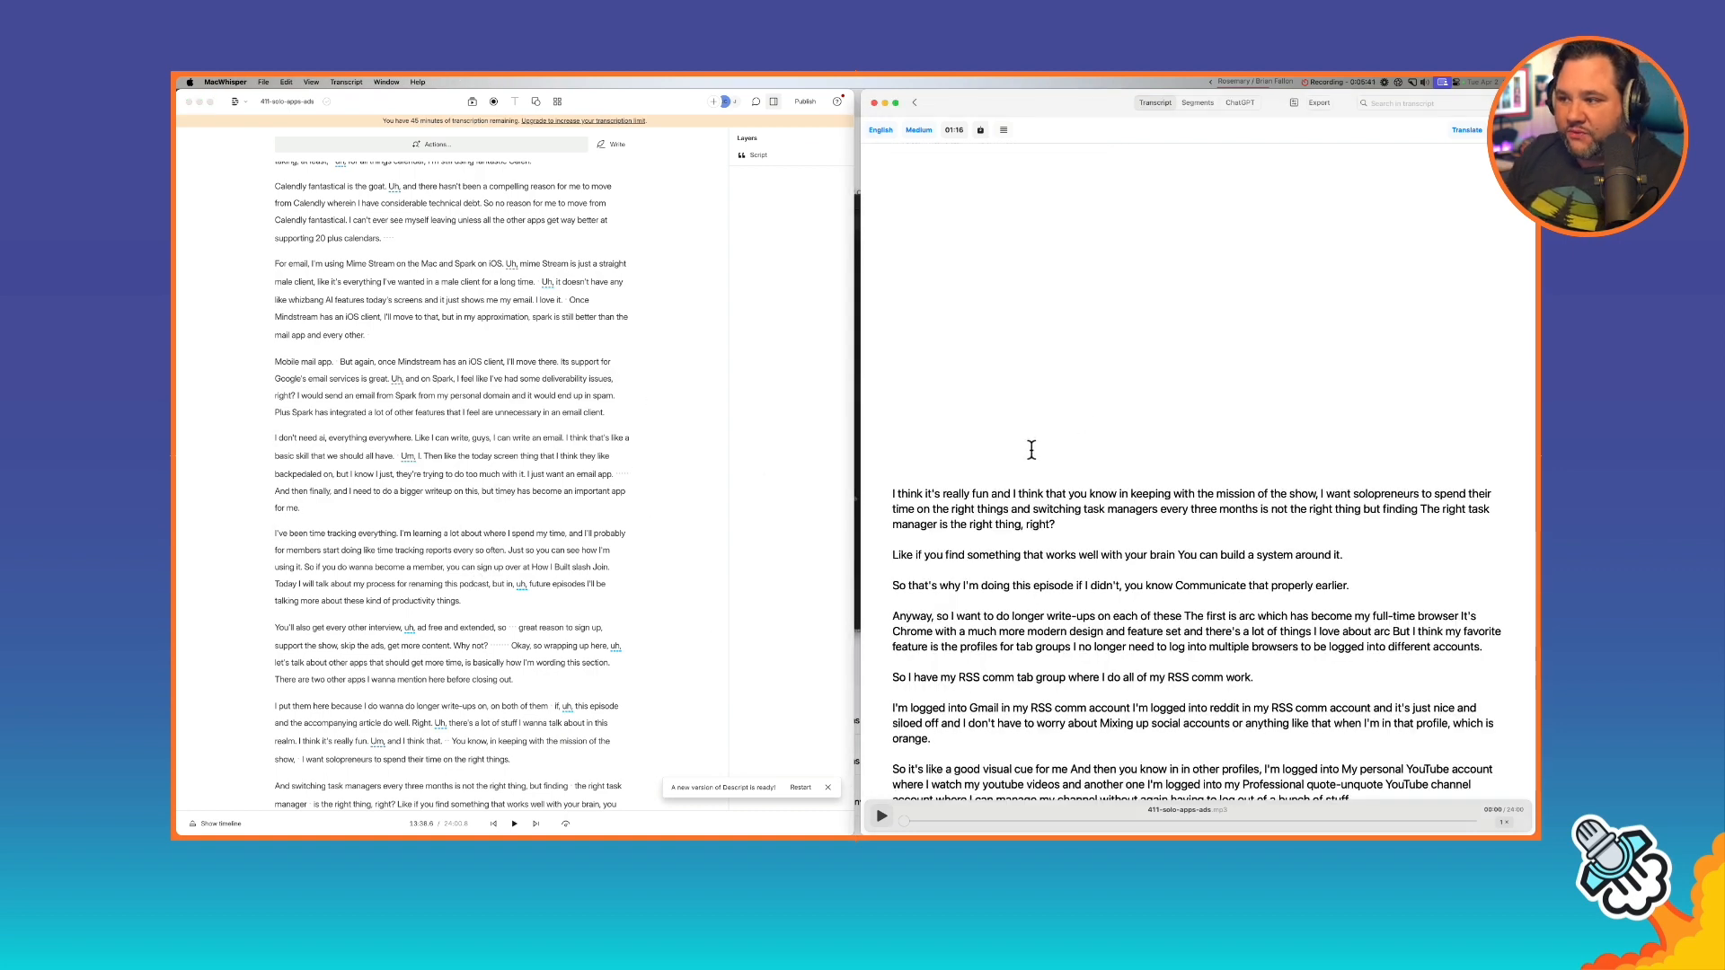
Step: Search the MacWhisper transcript for the 'i've been time tracking' passage
key(super+f)
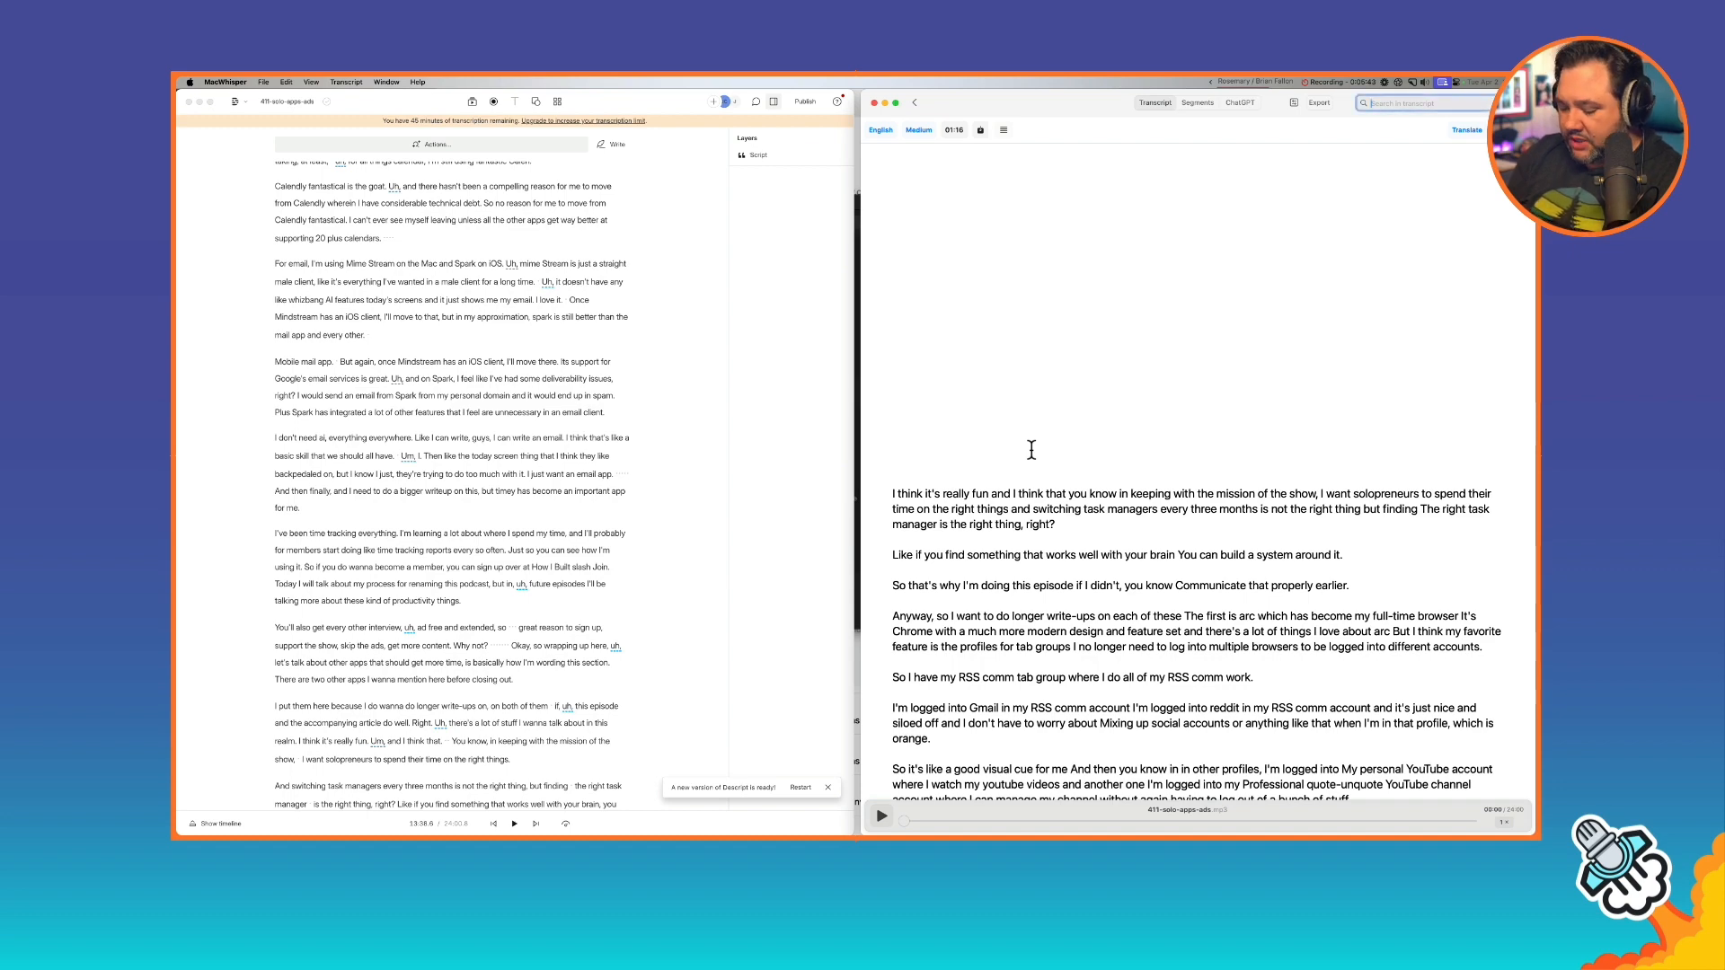
text(i've been)
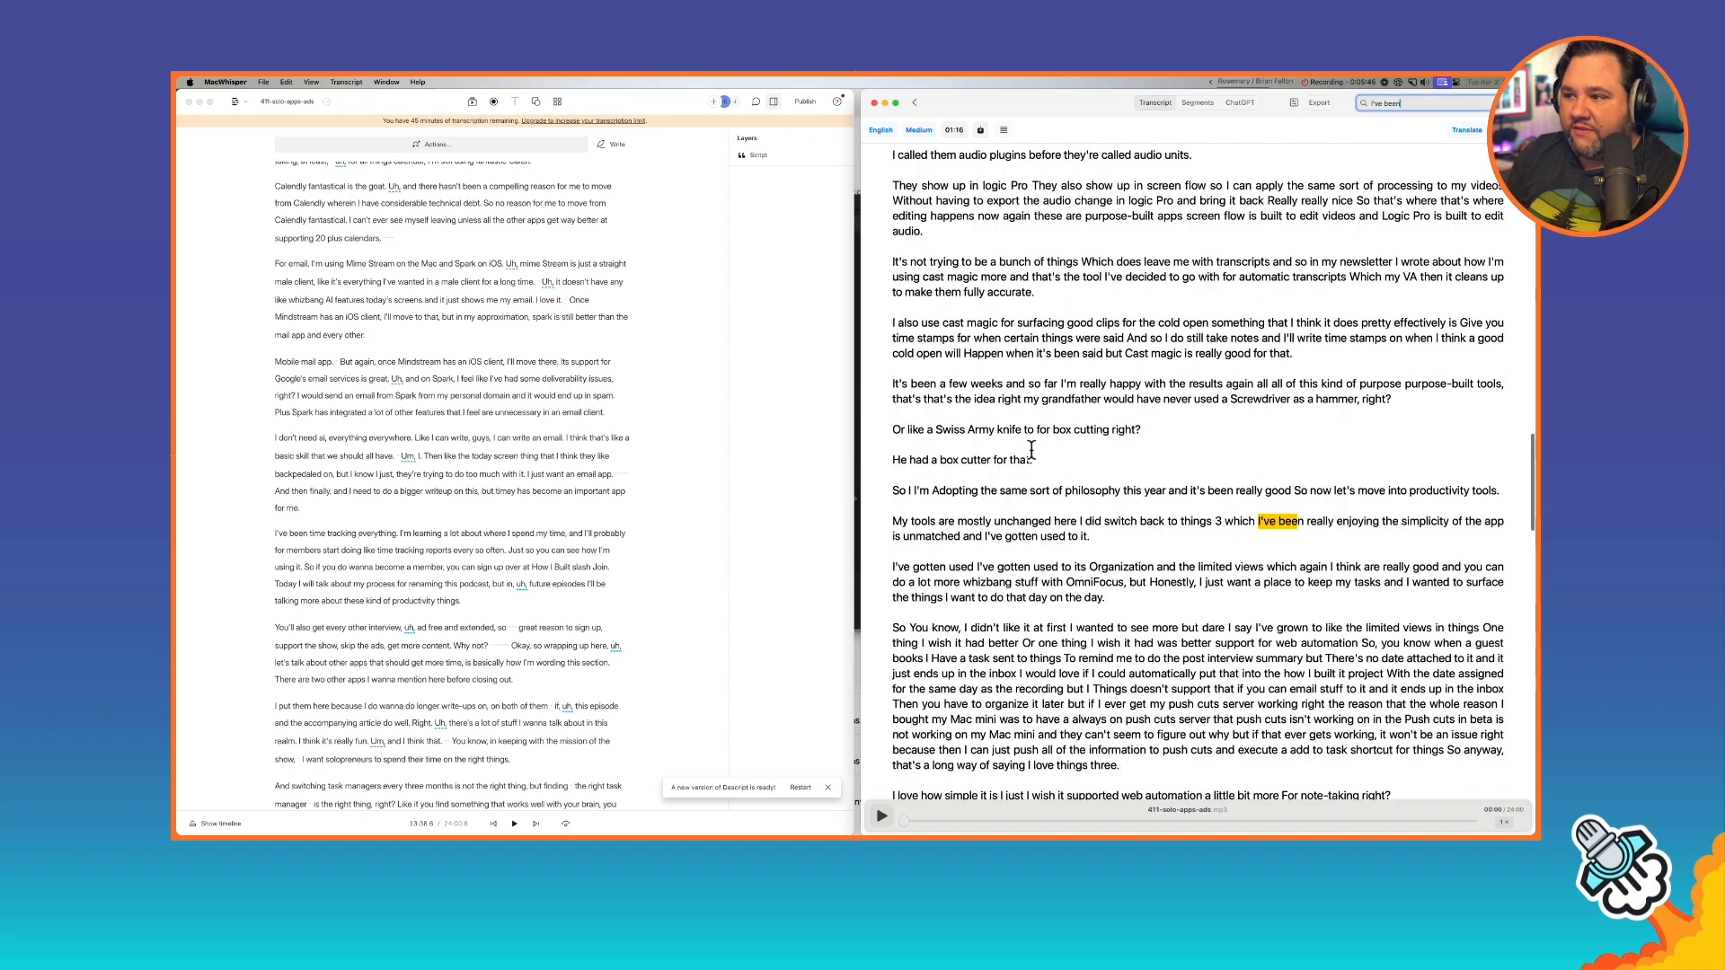
text( time)
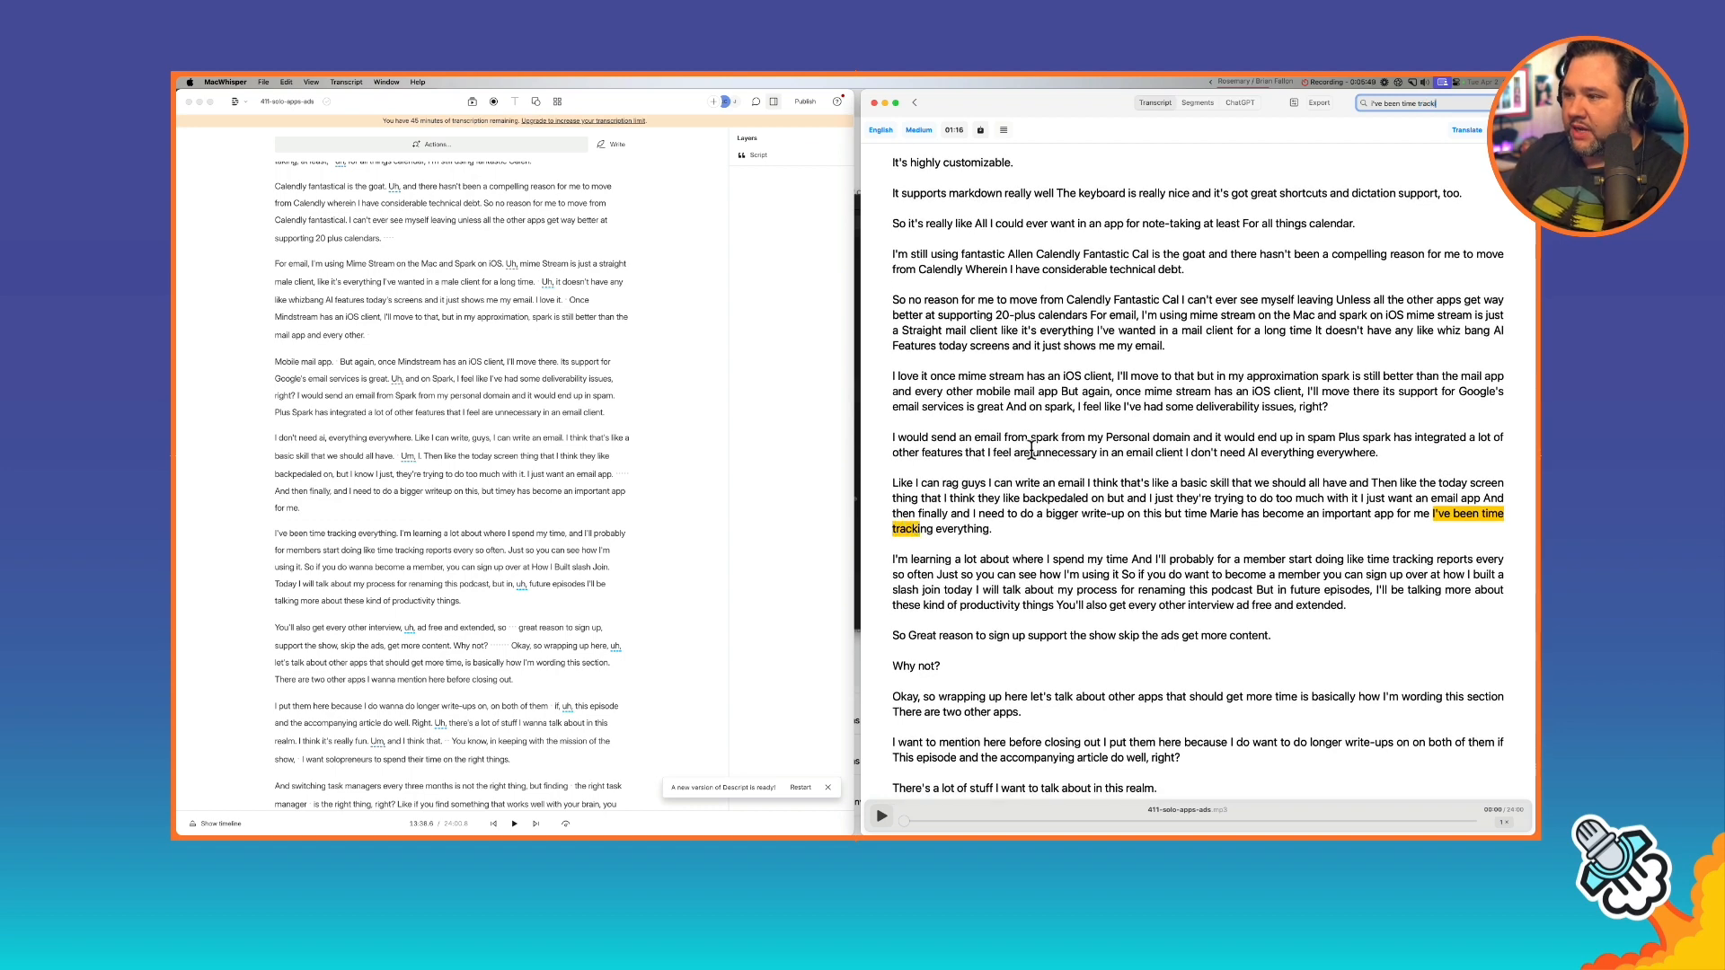
text( tracking a)
key(BackSpace)
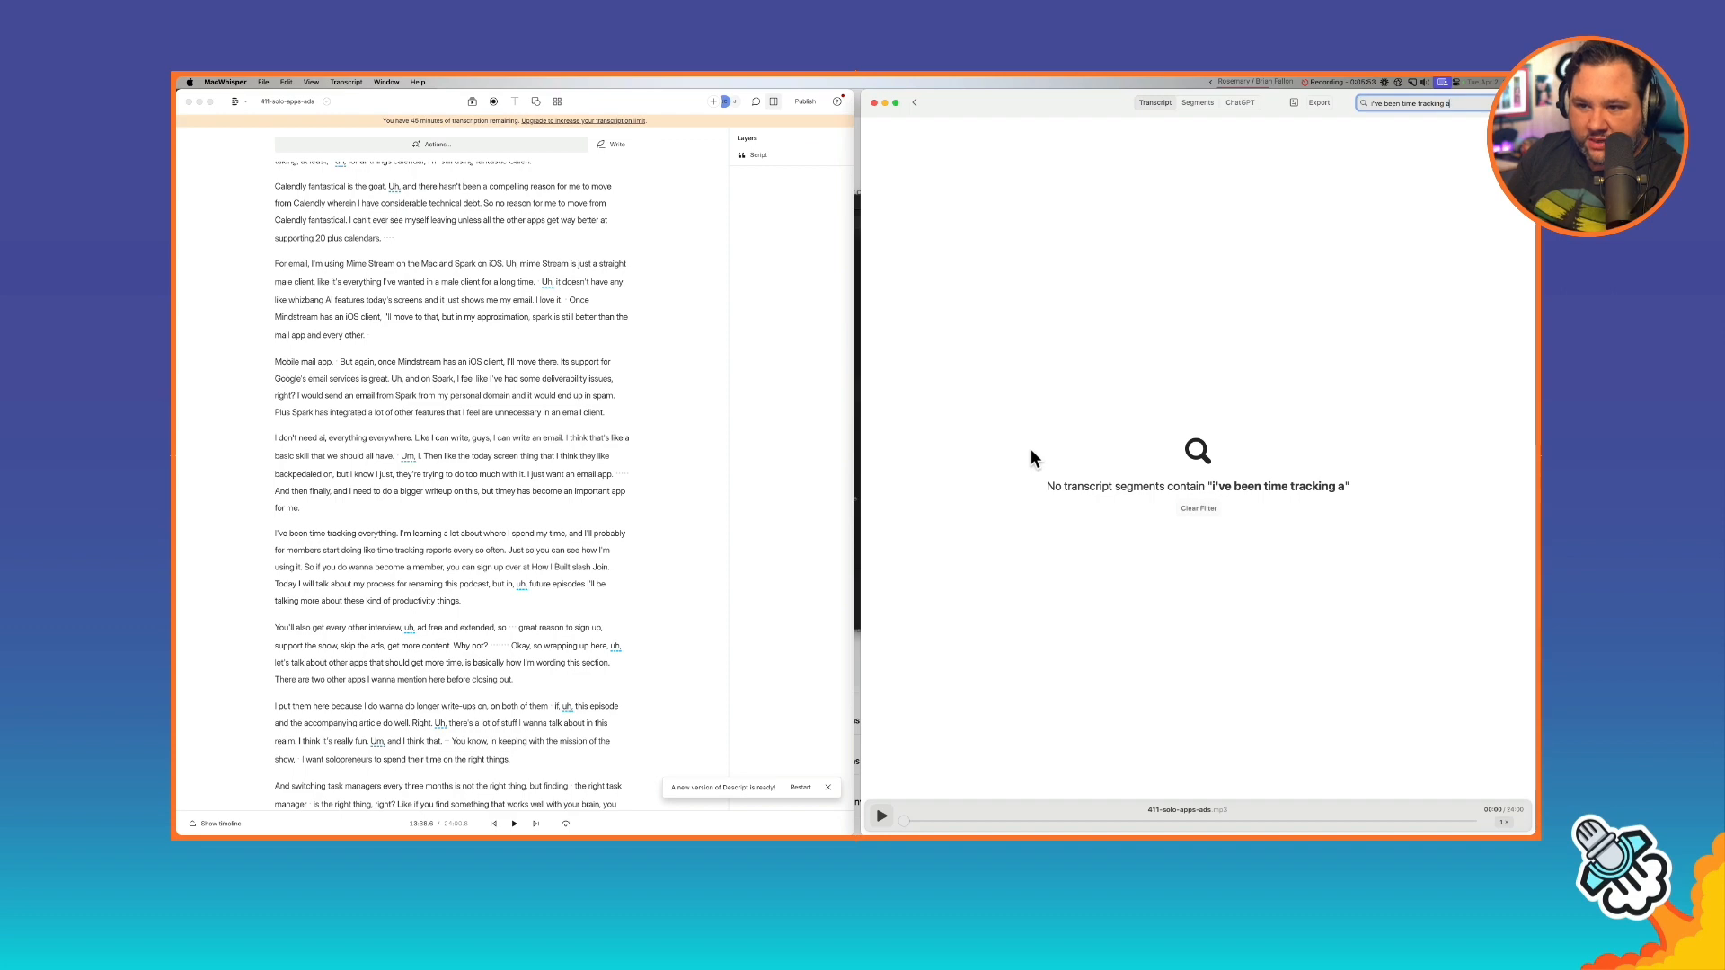
key(BackSpace)
key(BackSpace)
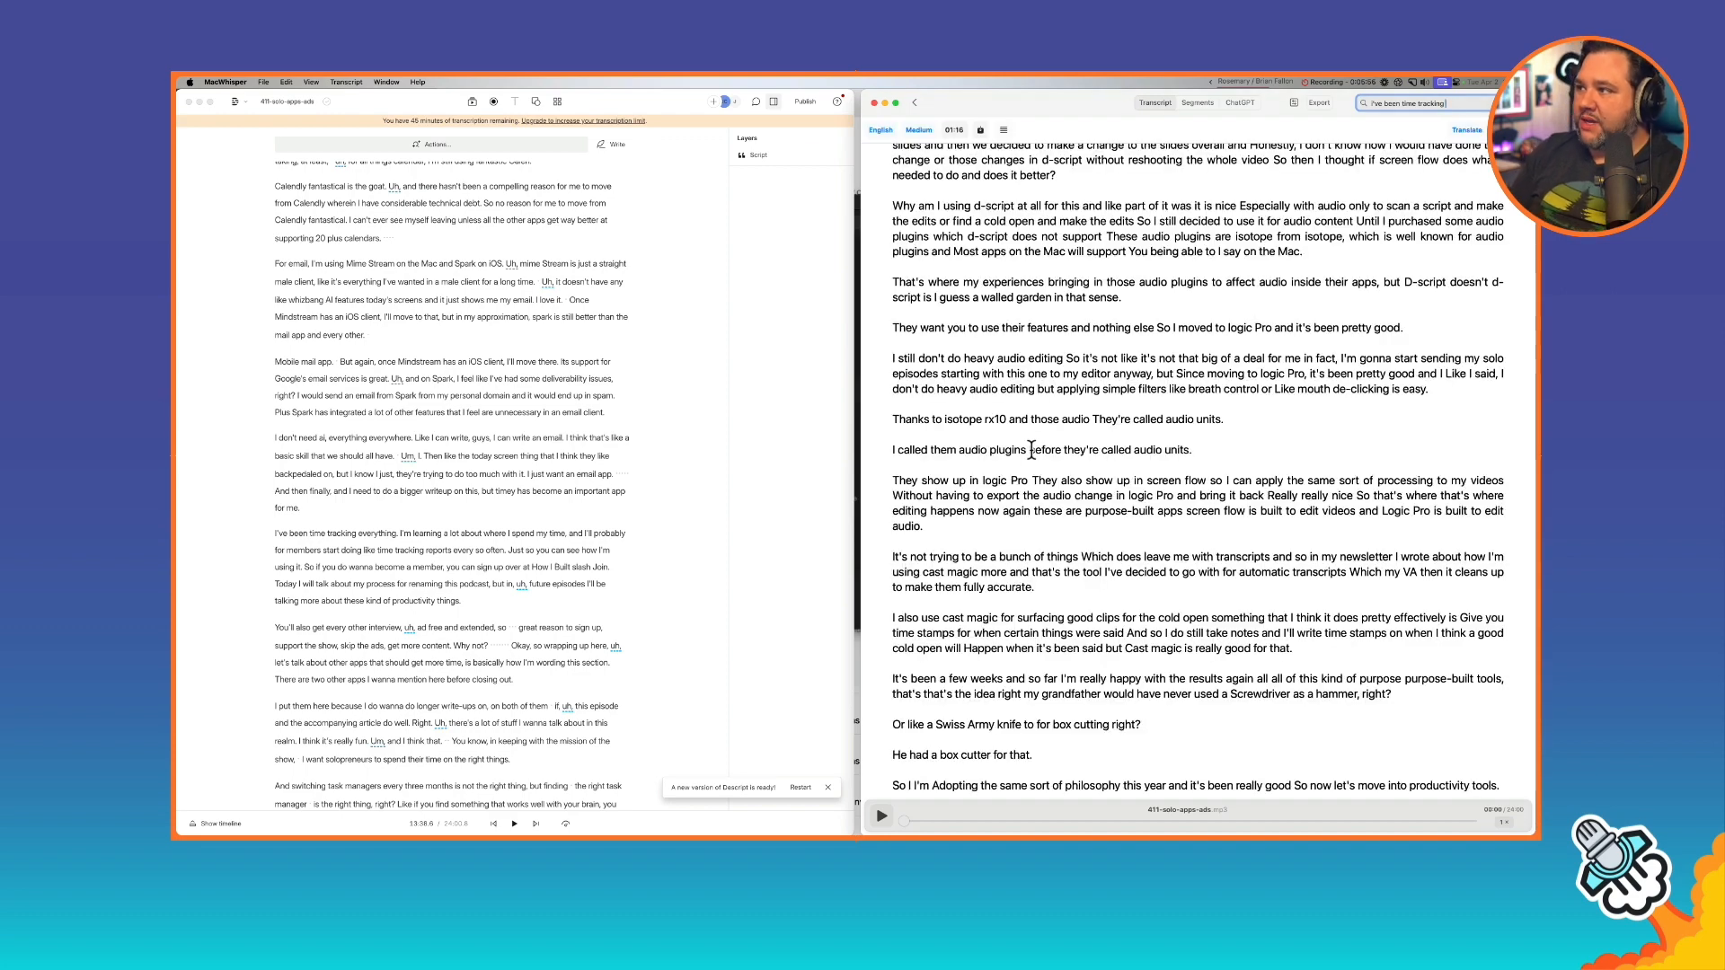
text( eve)
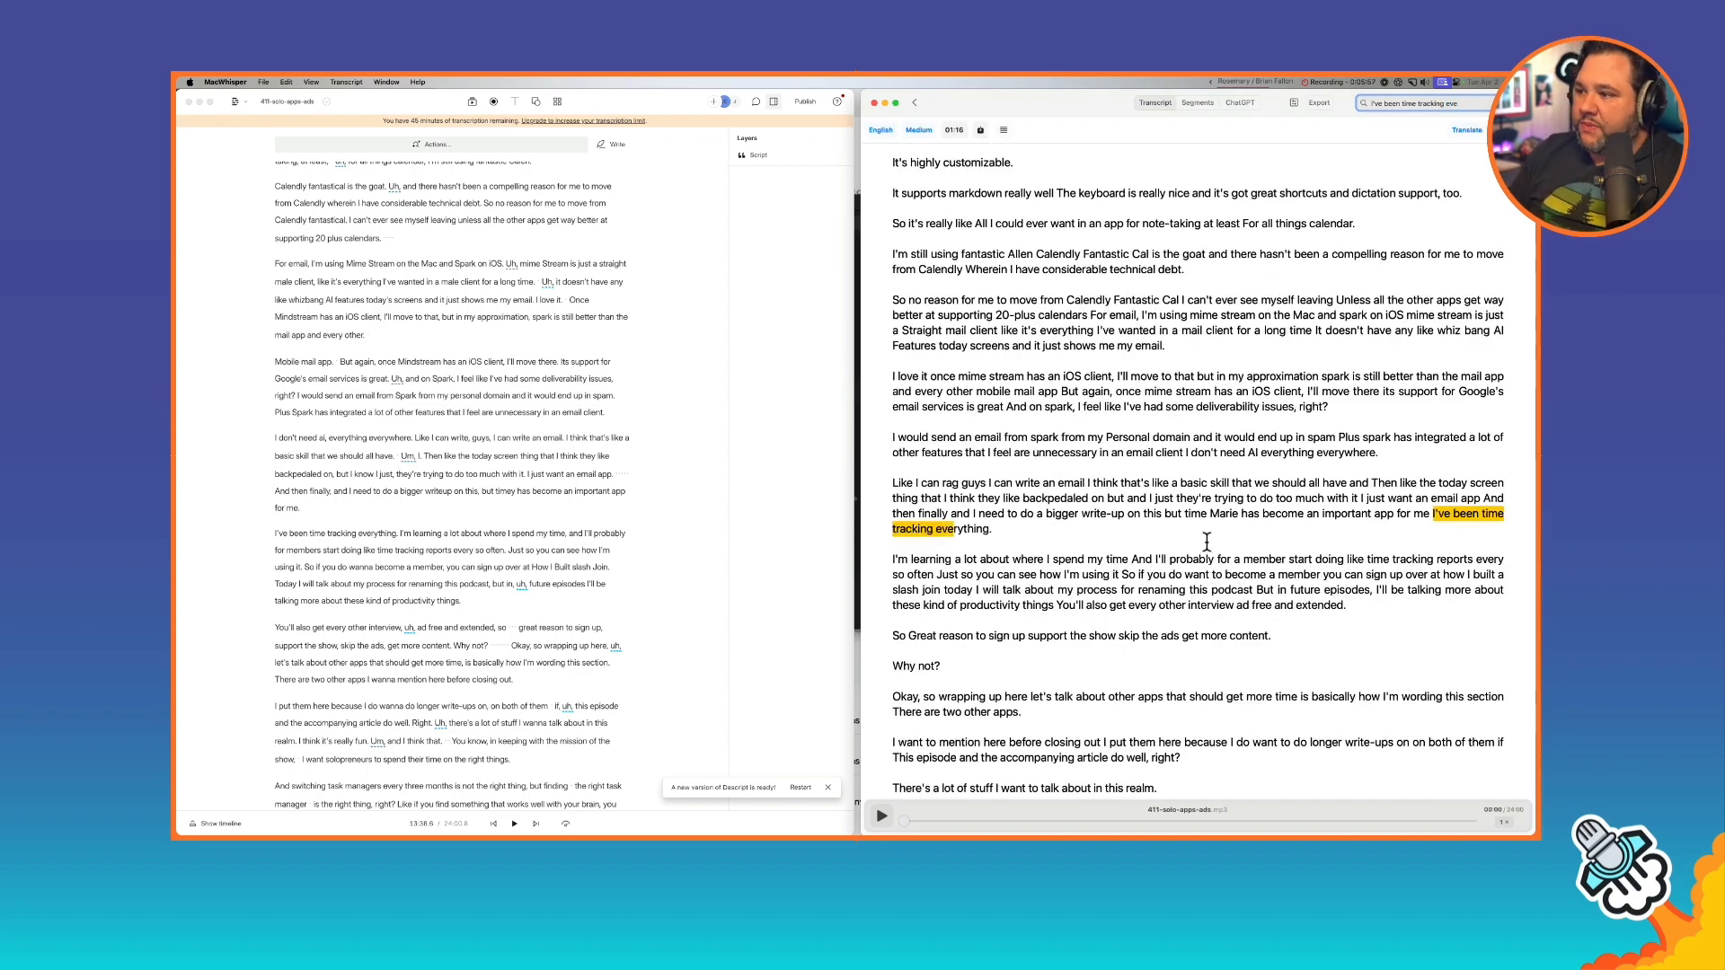
click(1425, 515)
Step: Select the misheard time-tracking phrase in both transcripts, then go to MacWhisper's Settings
double_click(512, 492)
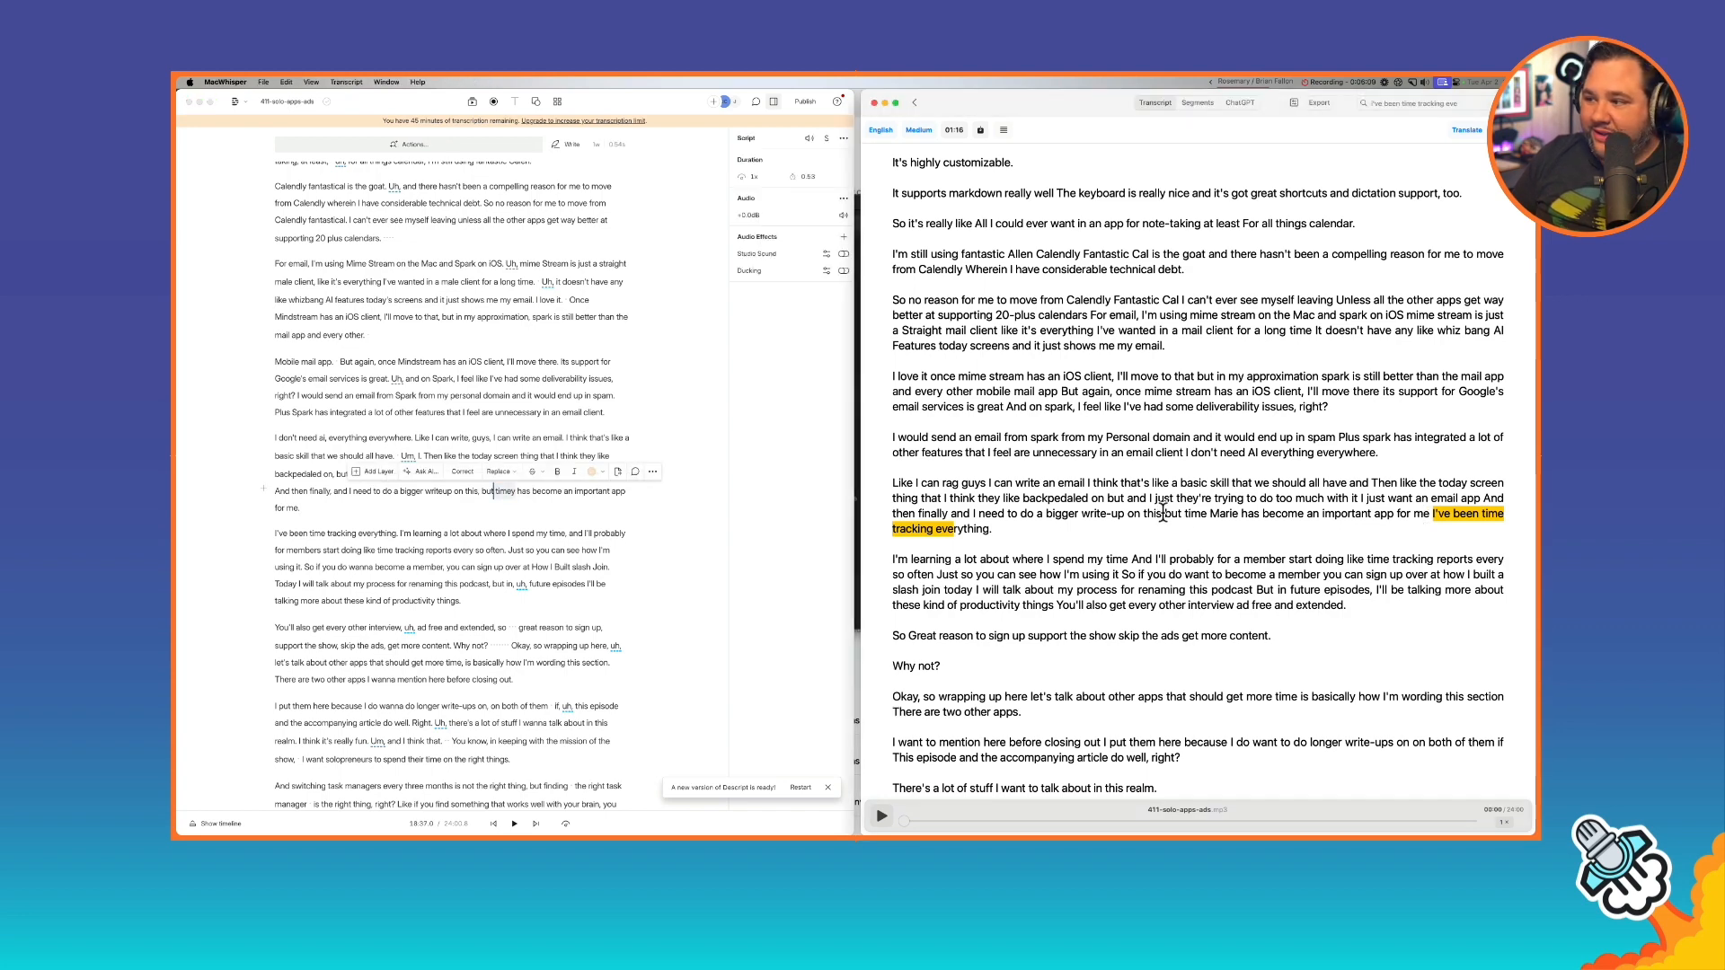
drag(1163, 515, 1222, 519)
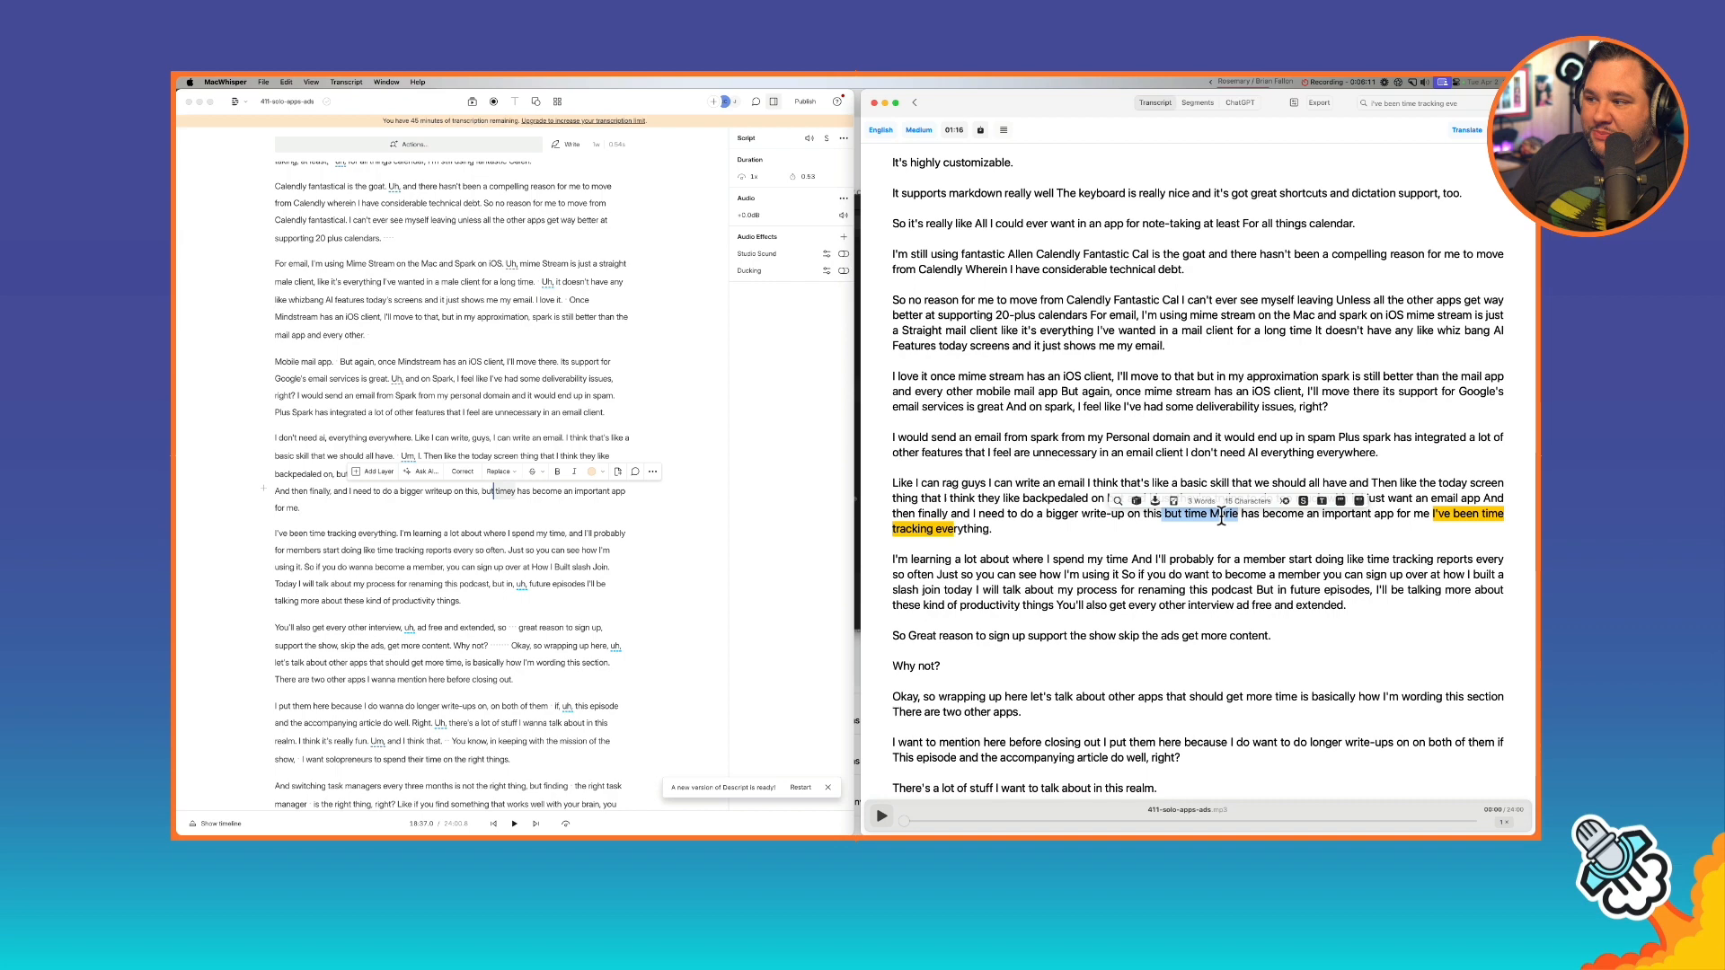
click(1190, 523)
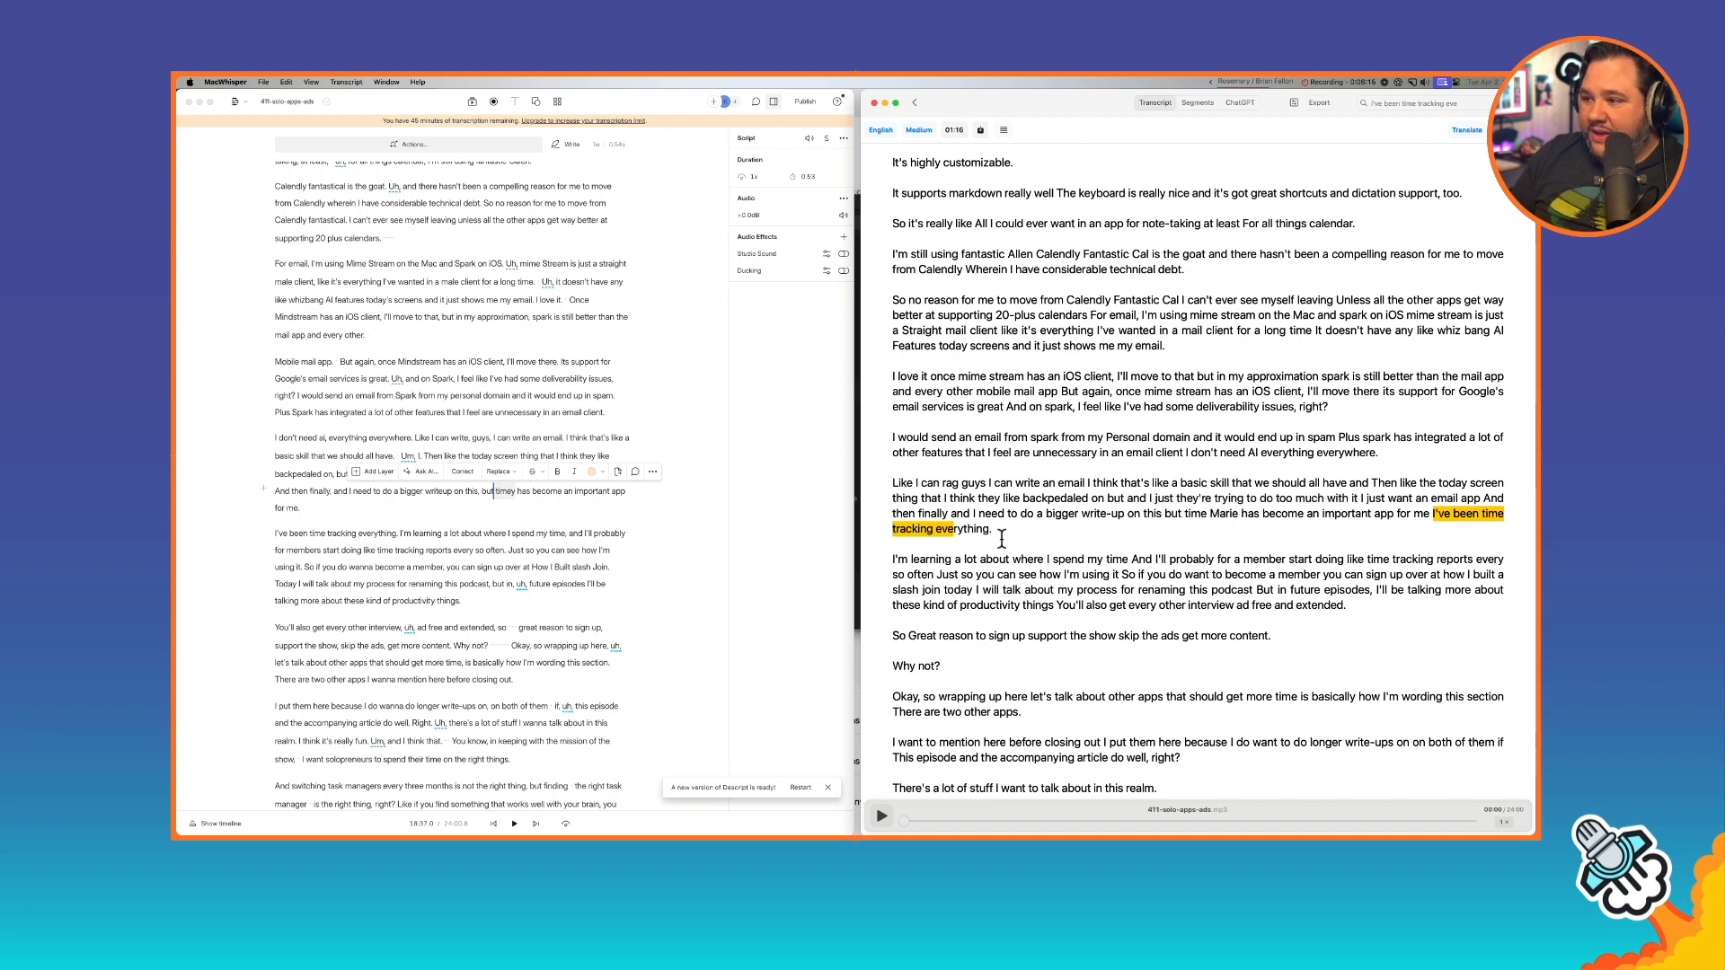
scroll(1032, 735, down, 3)
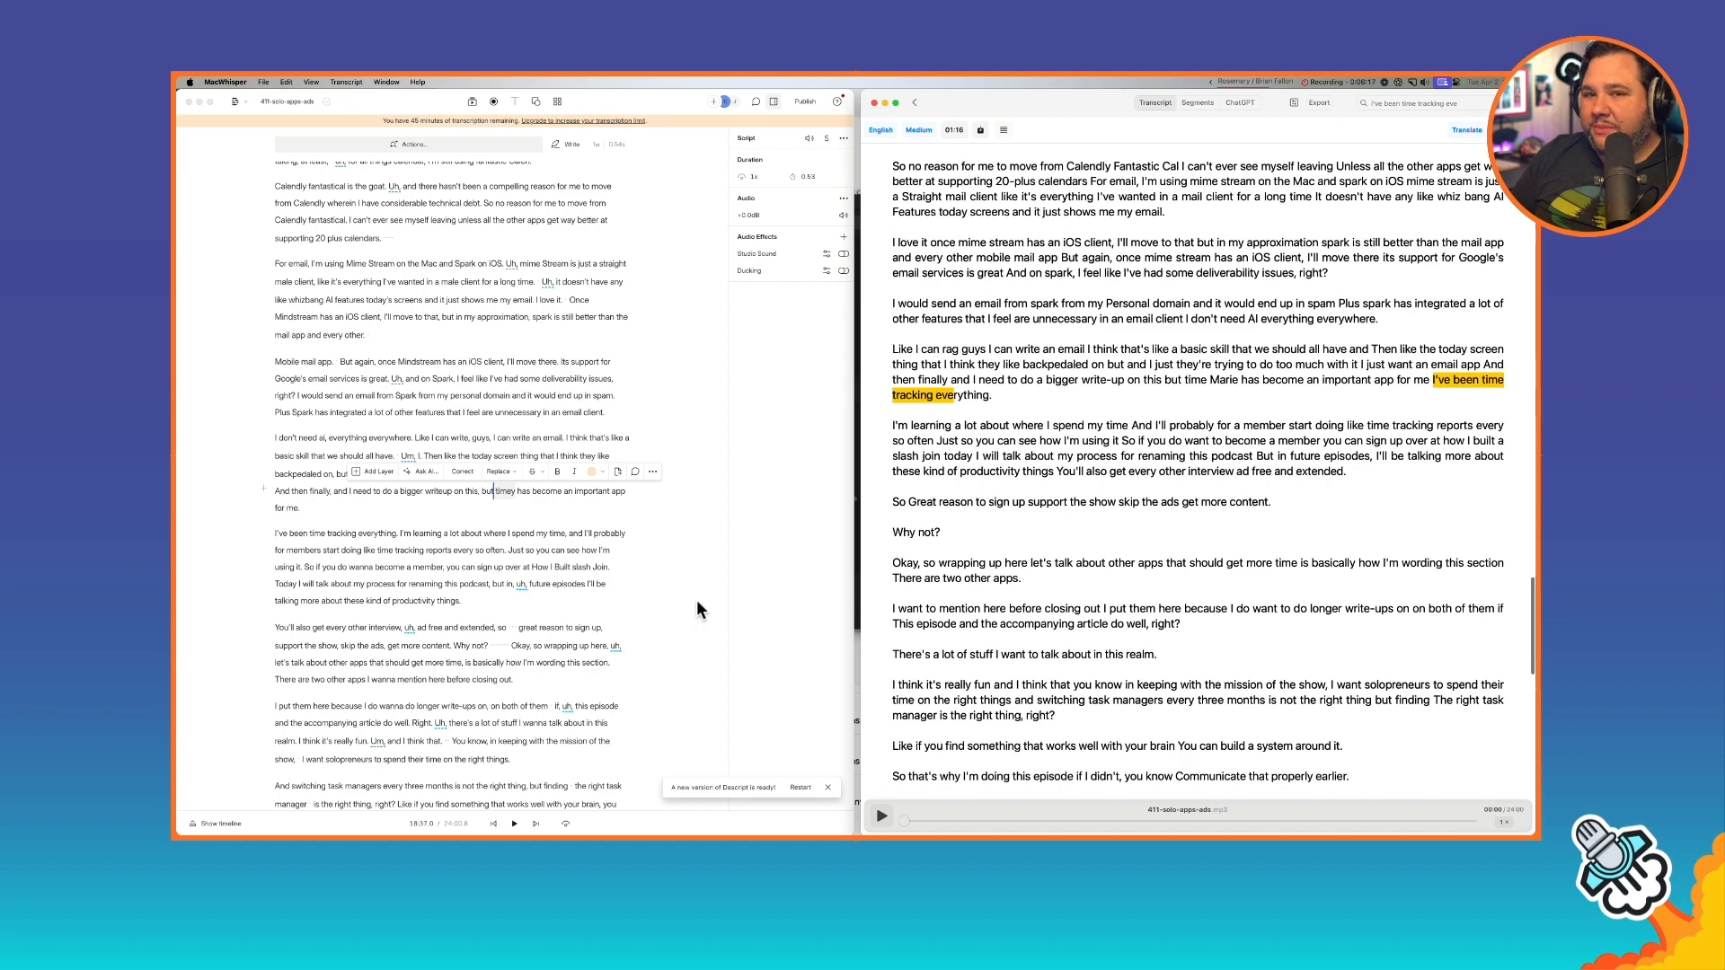
scroll(971, 404, up, 3)
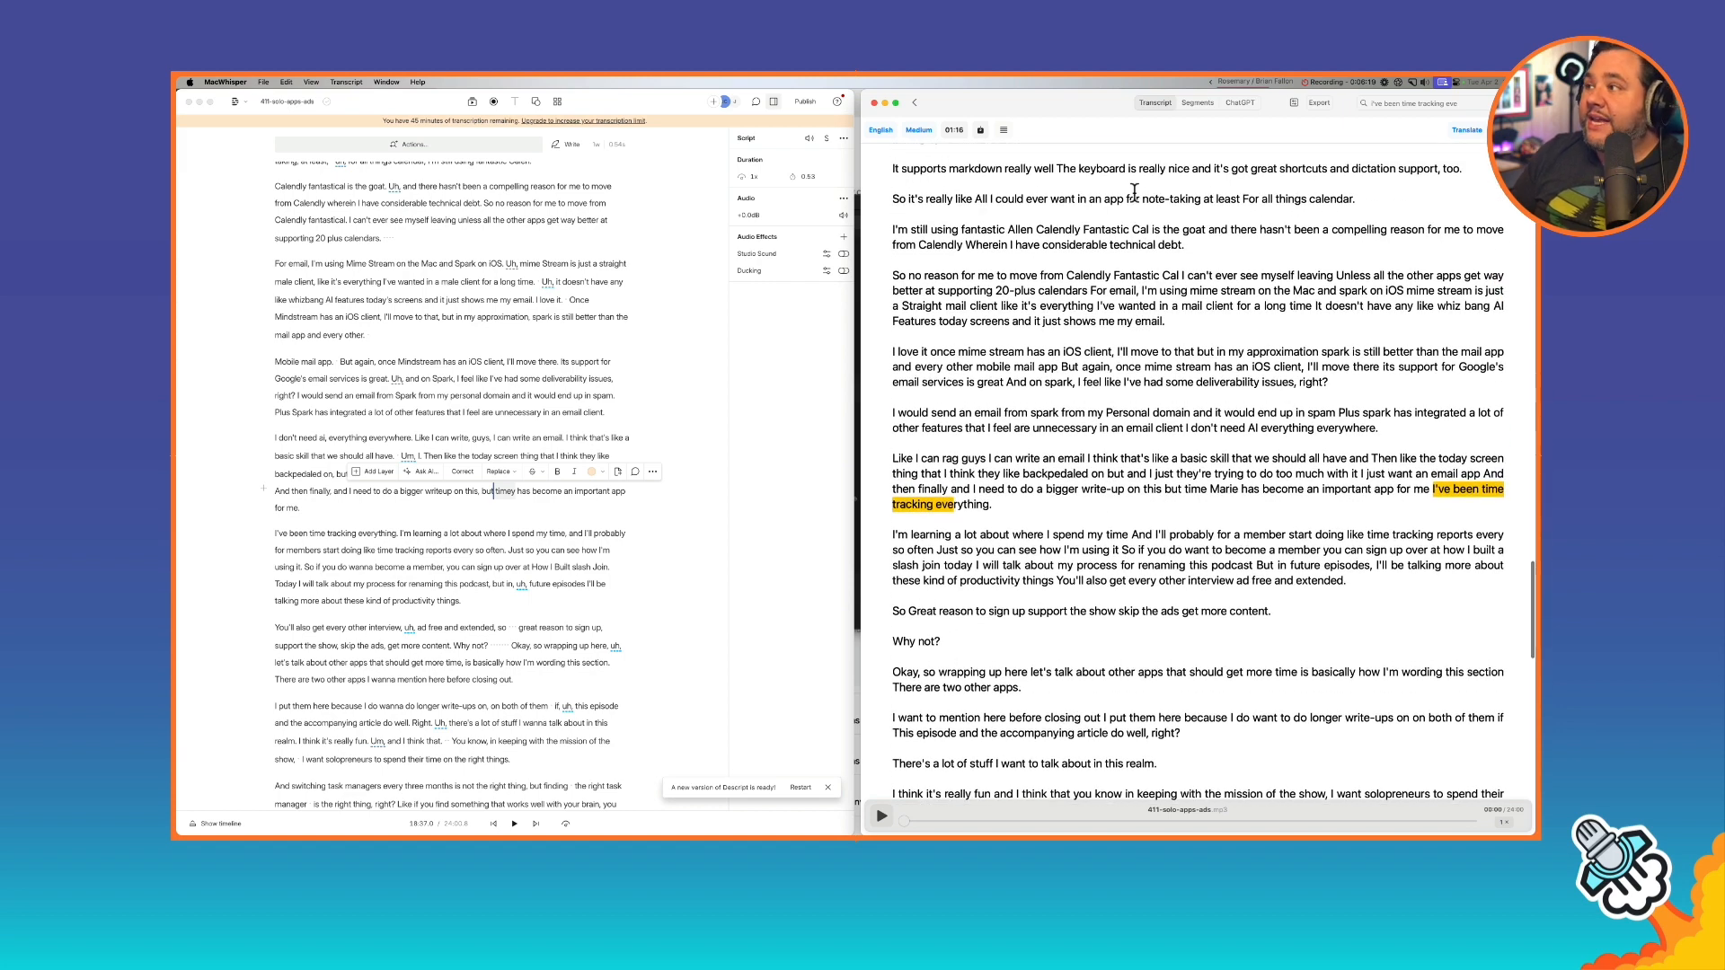
click(224, 82)
click(218, 115)
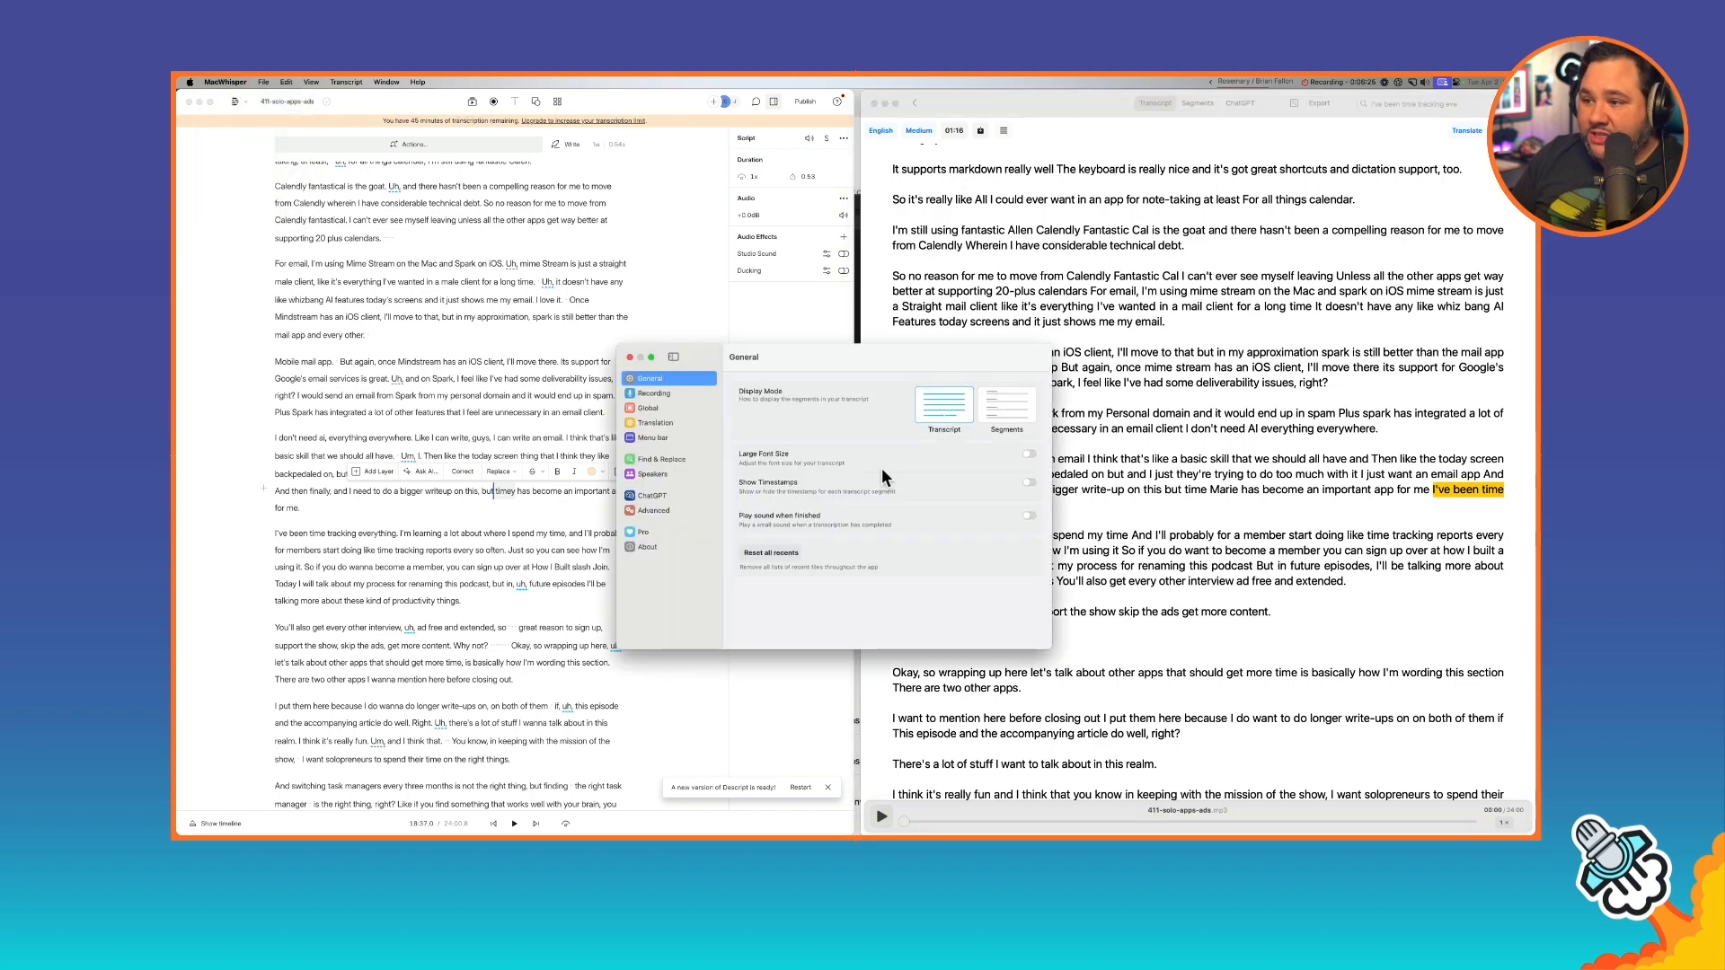
Step: Turn on Large Font Size, browse another settings pane, and close Settings
click(1031, 455)
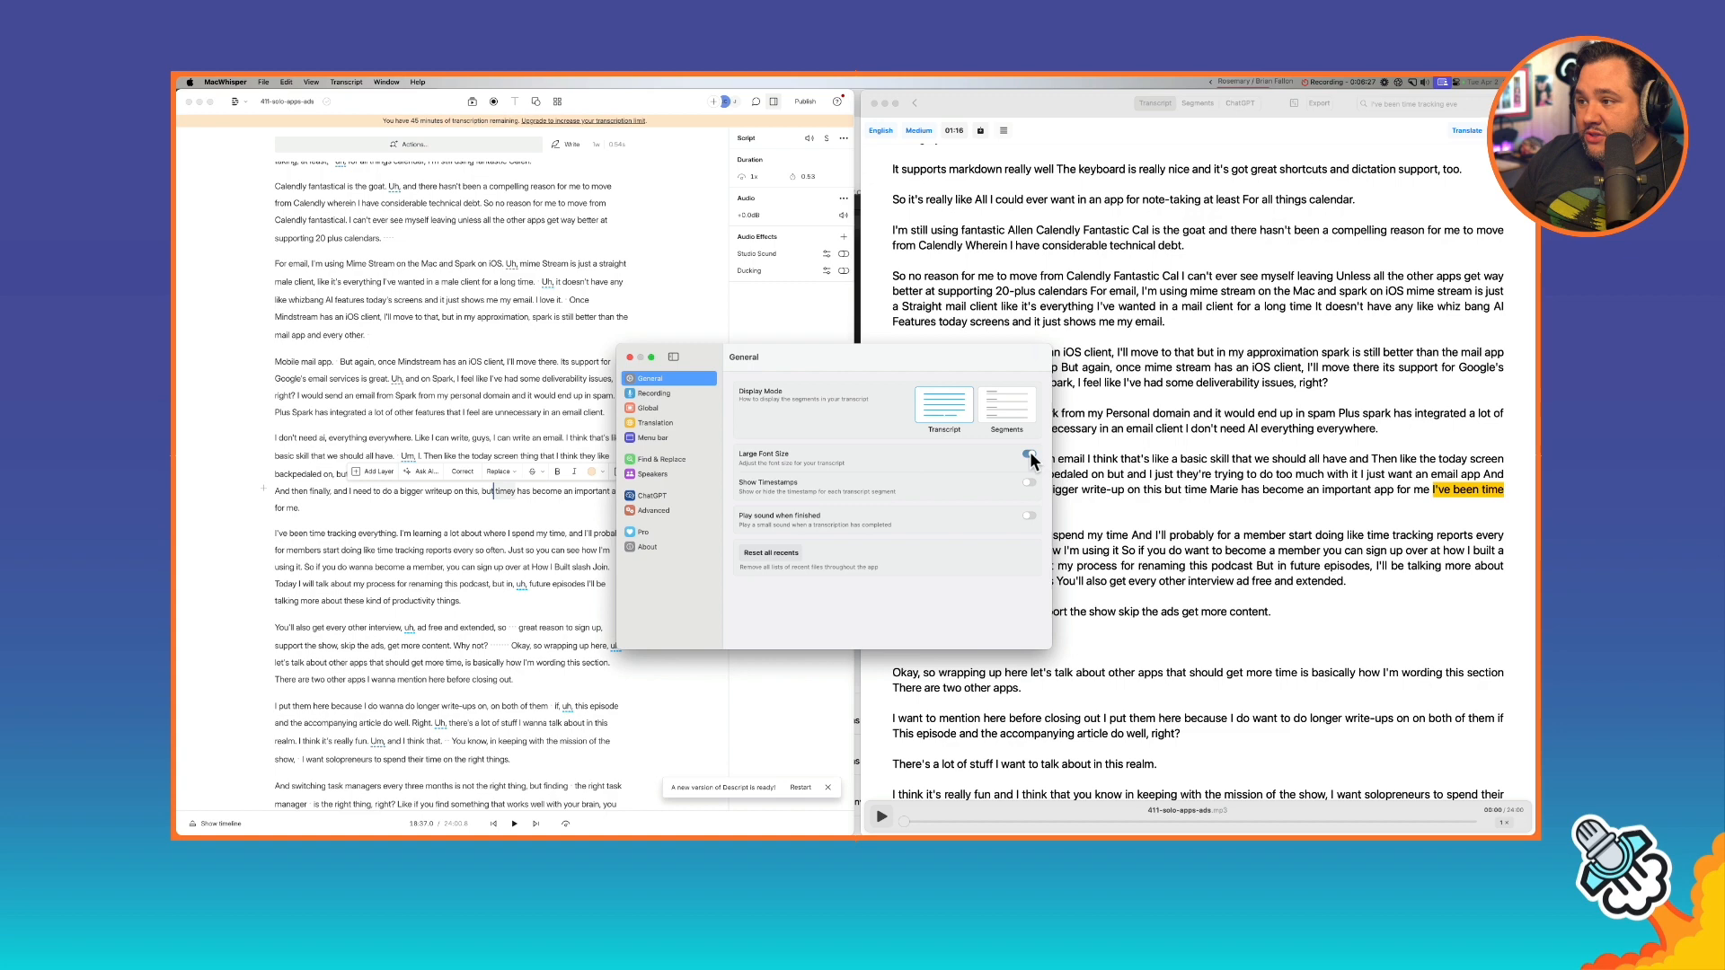
click(665, 426)
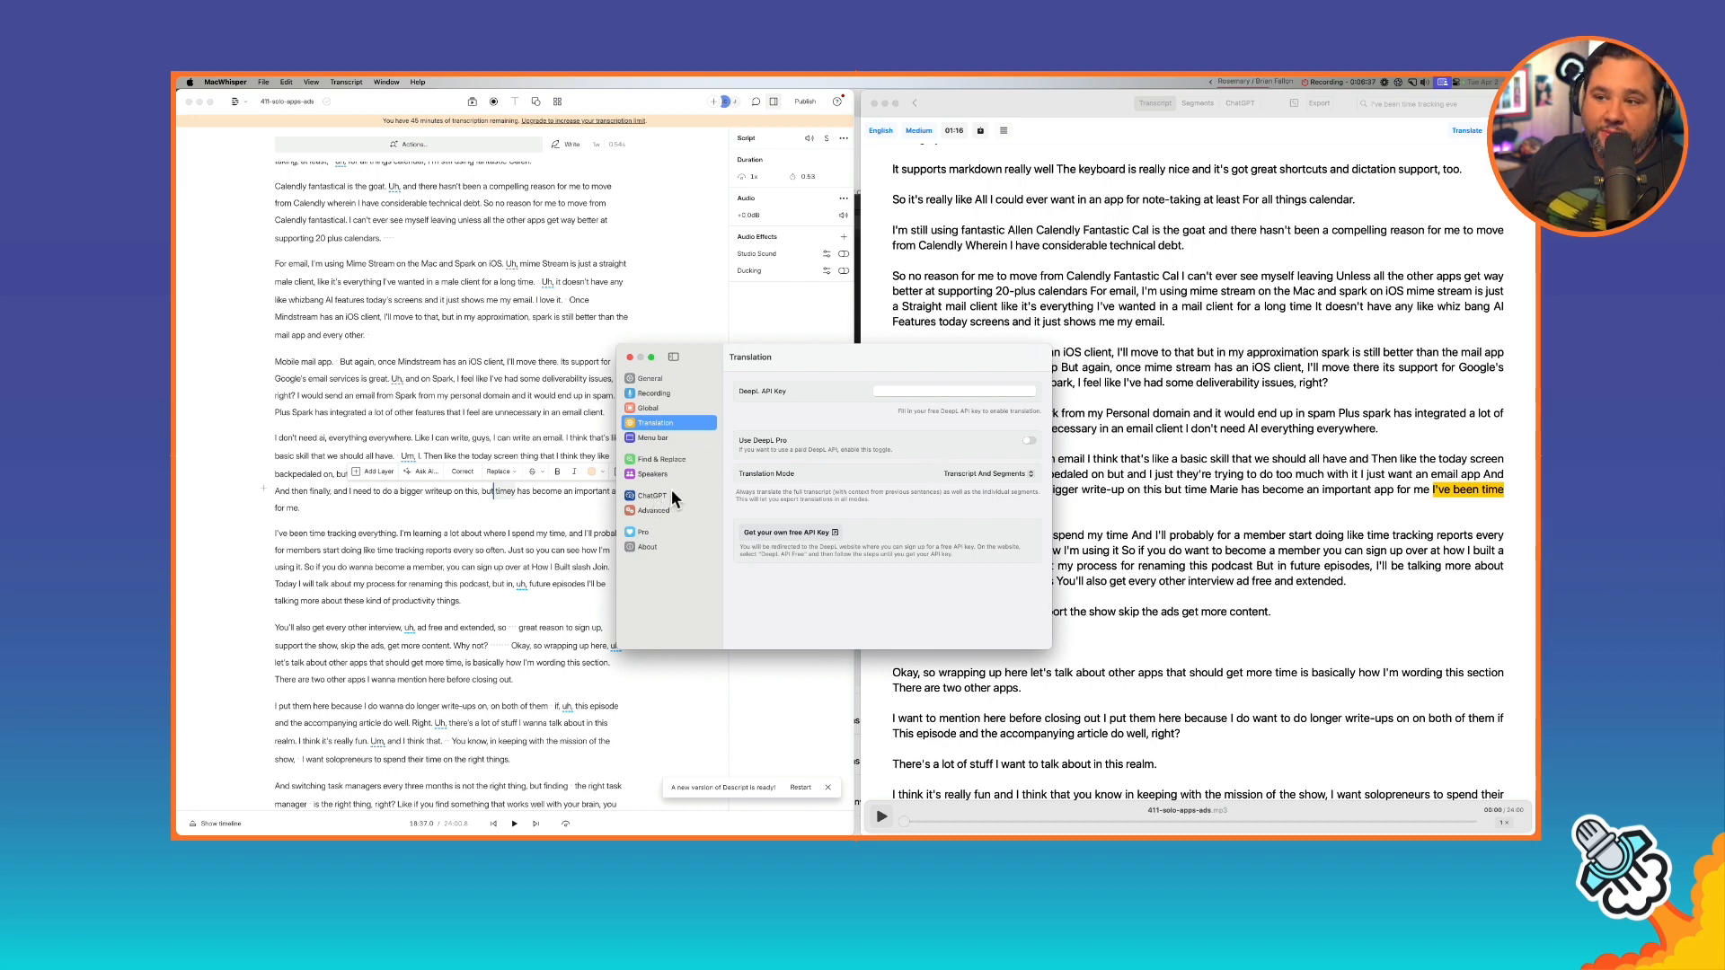
click(663, 381)
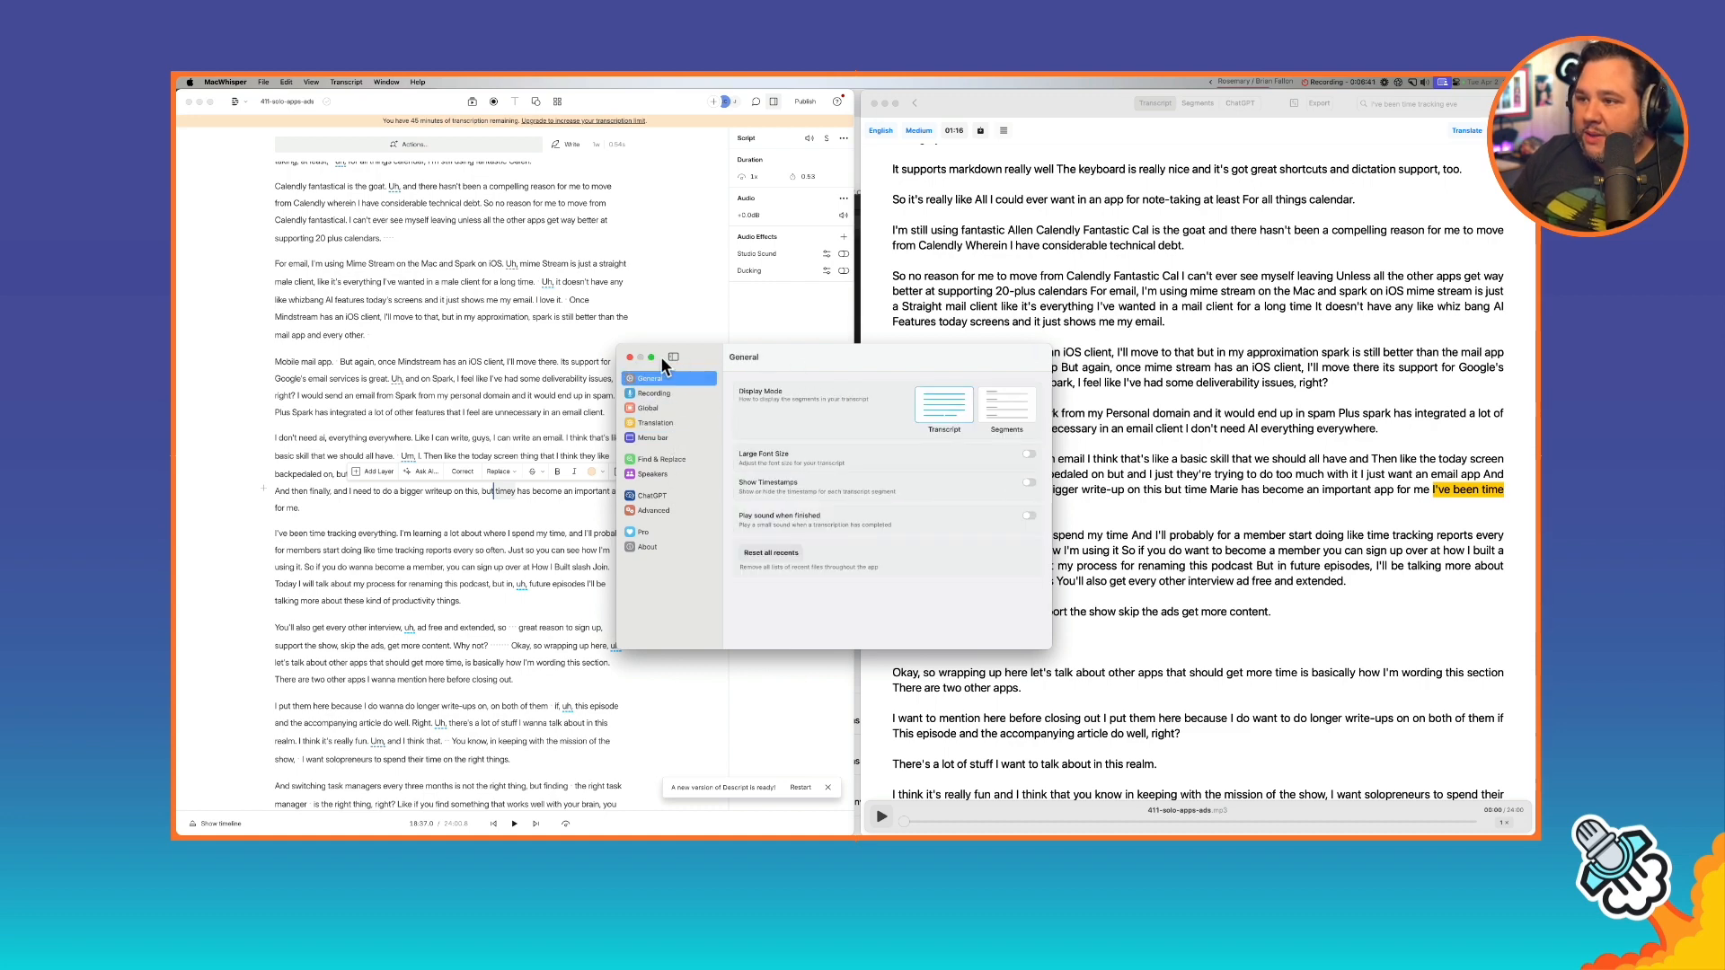
click(631, 361)
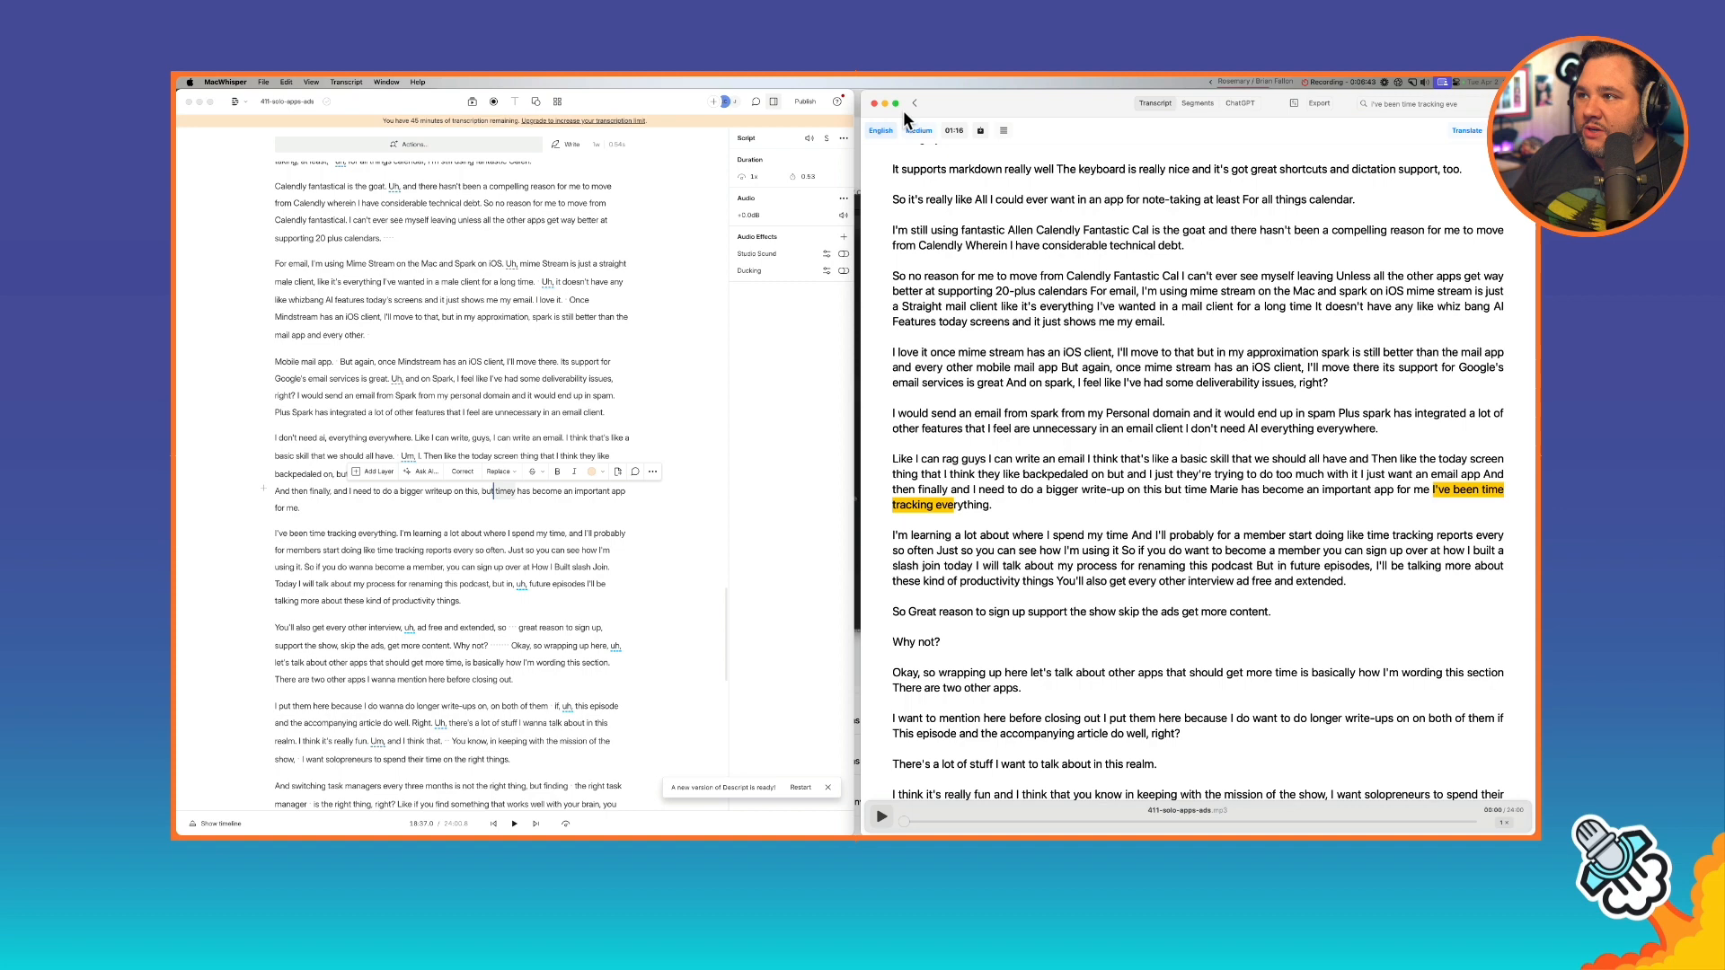
Step: Close the transcript and answer the save prompt to return to the home screen
click(917, 107)
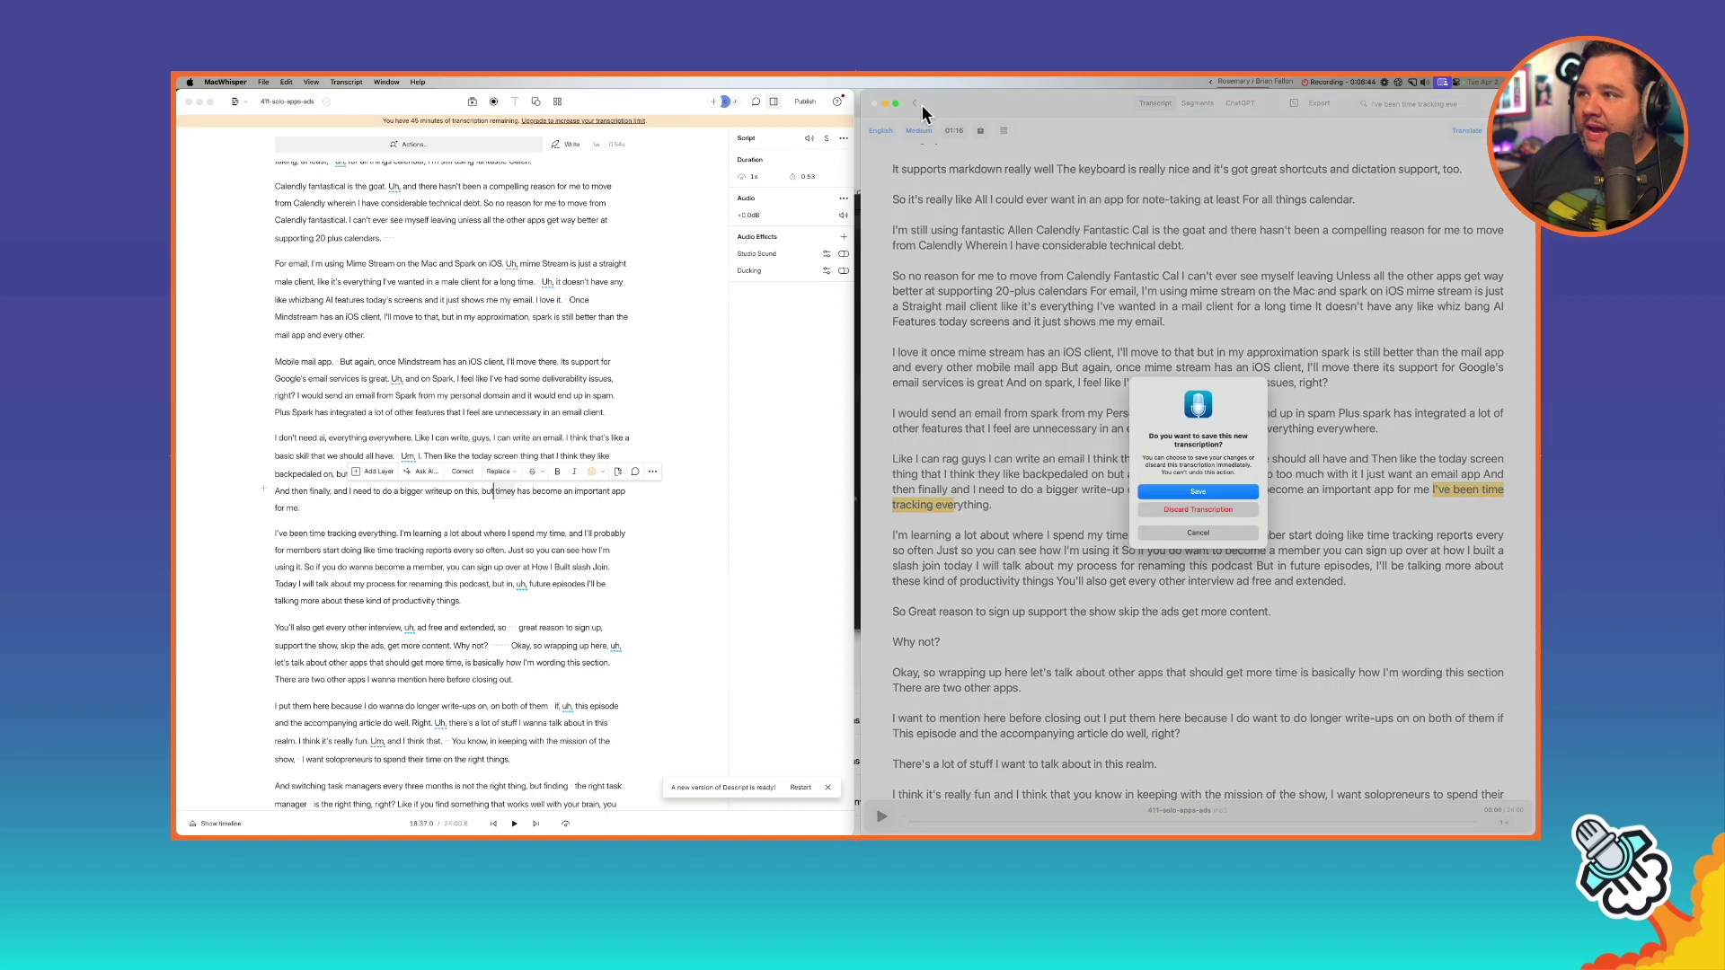
click(1197, 507)
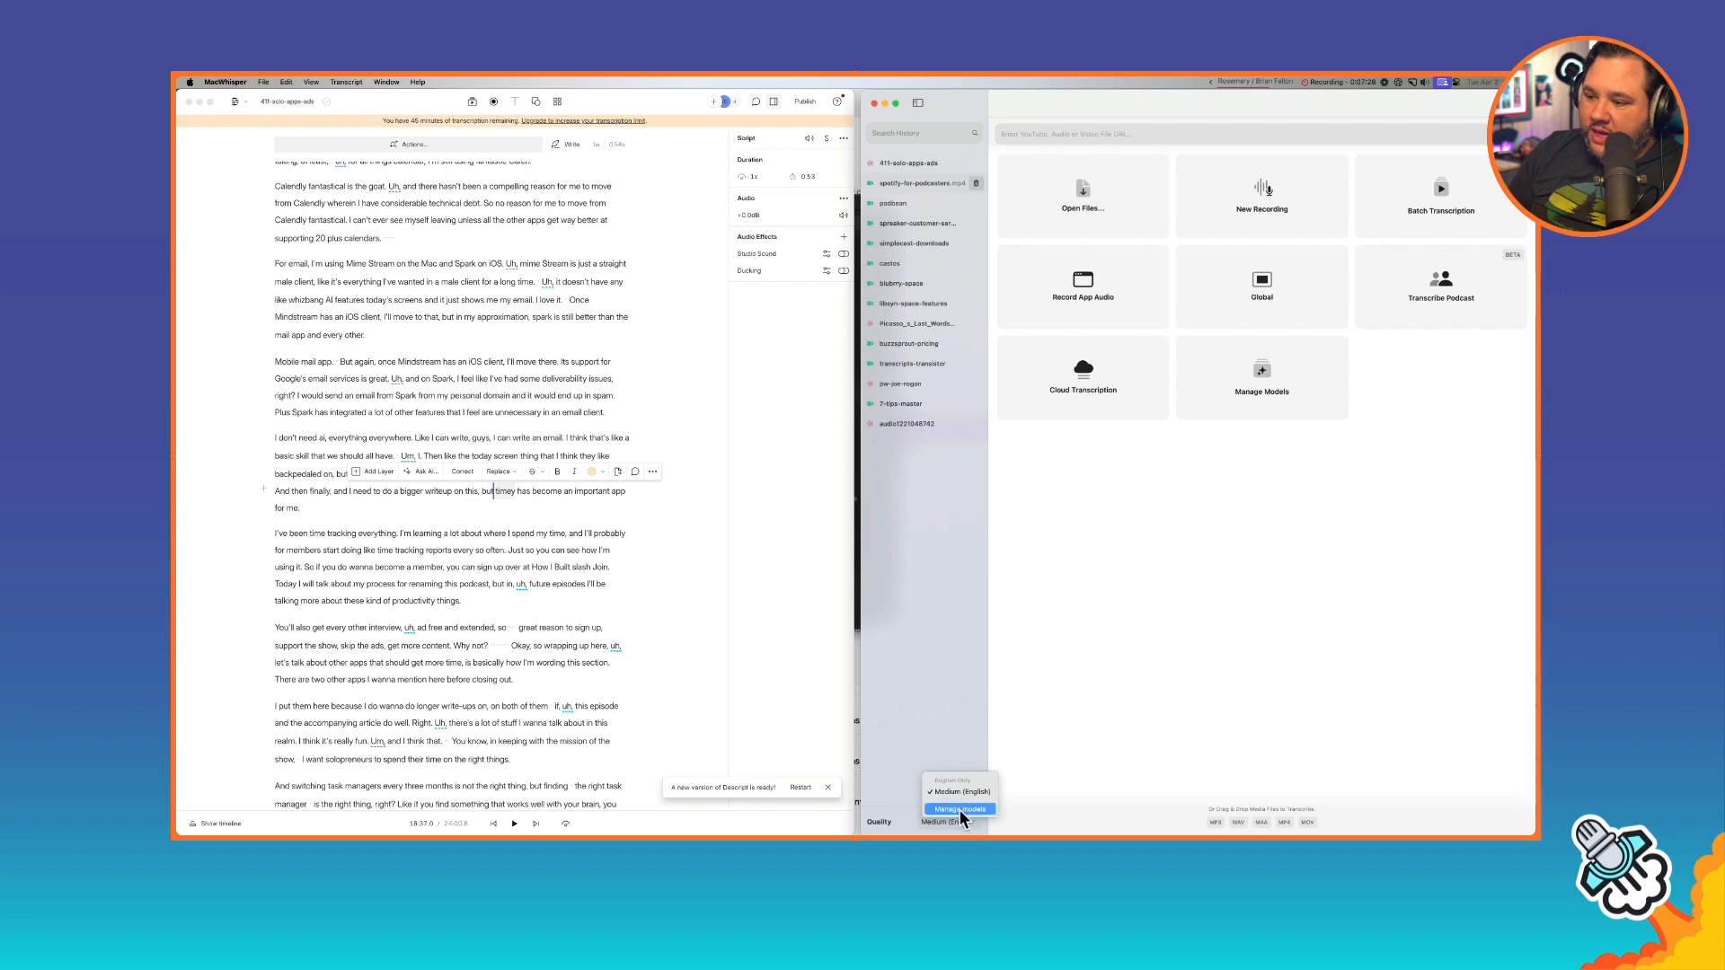
click(960, 810)
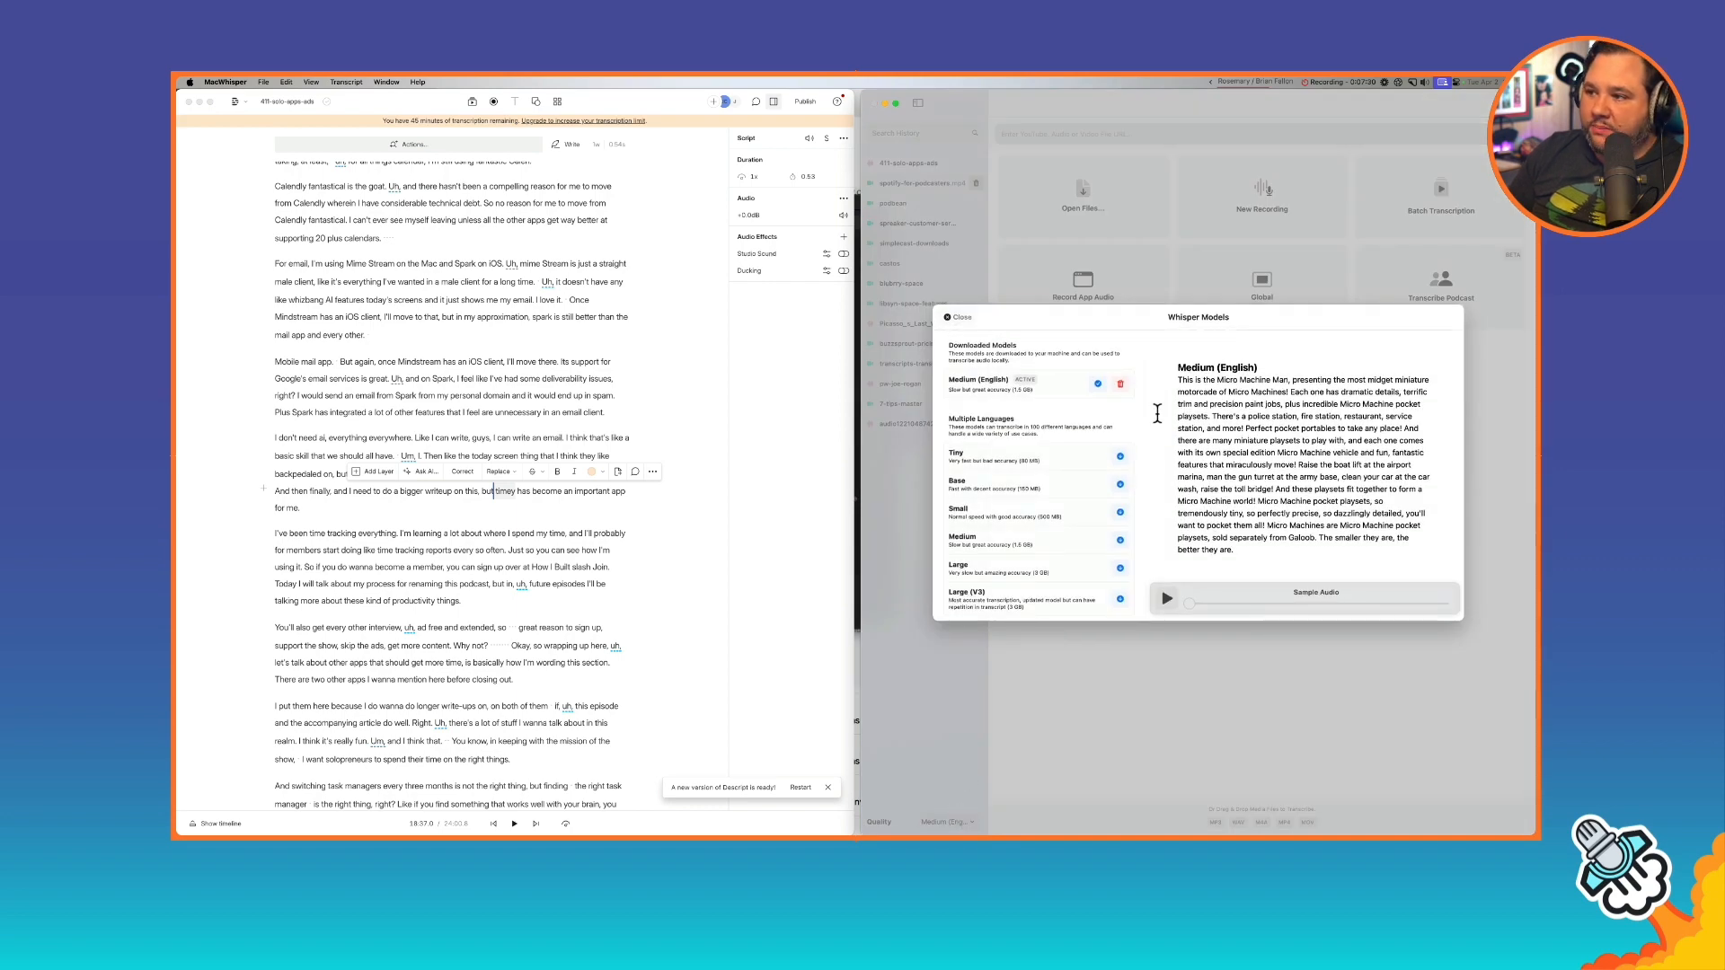
scroll(1075, 480, down, 5)
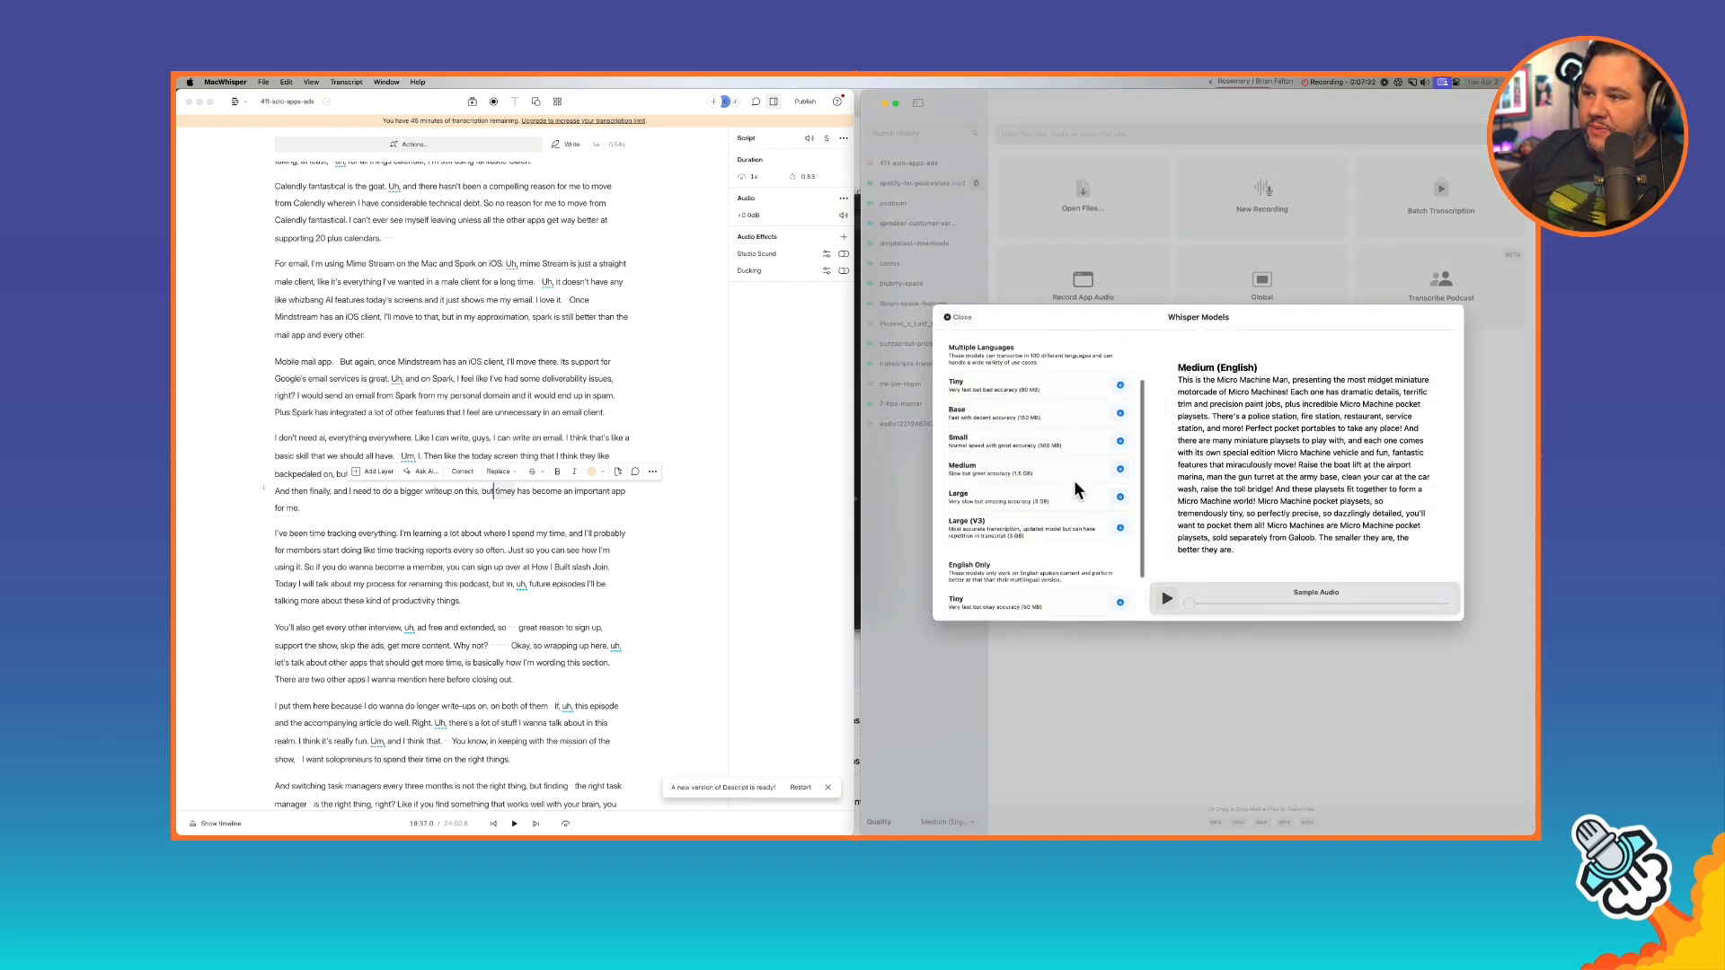
scroll(1075, 490, down, 3)
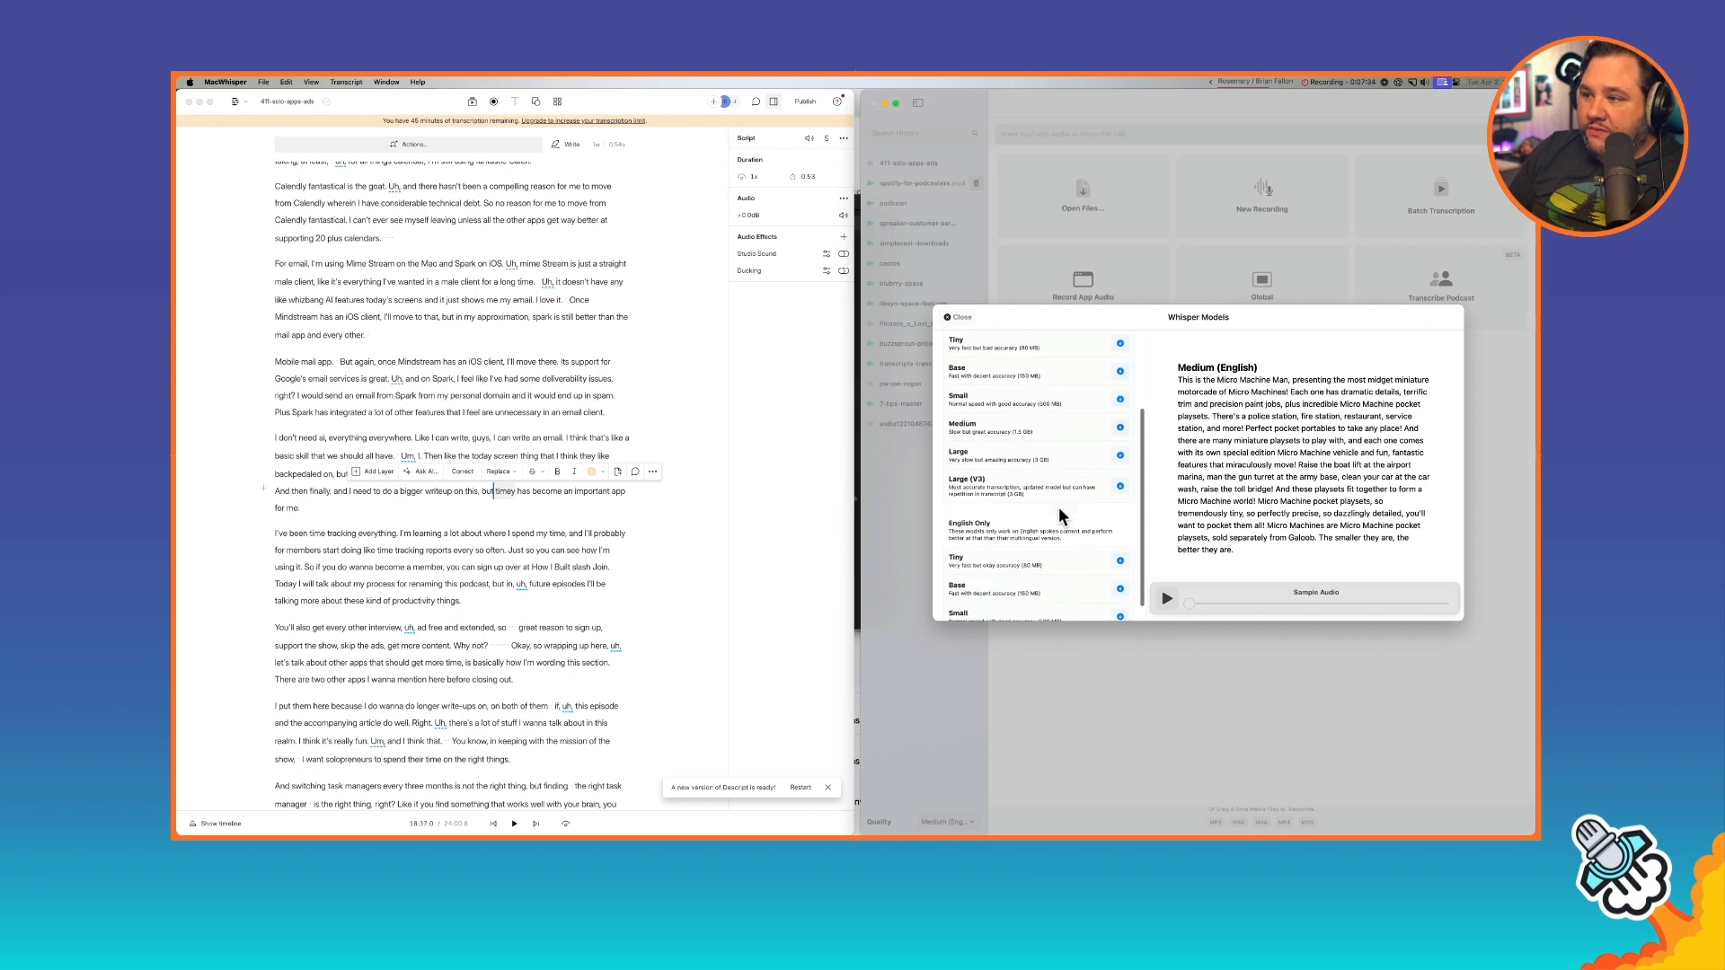
scroll(1058, 507, up, 8)
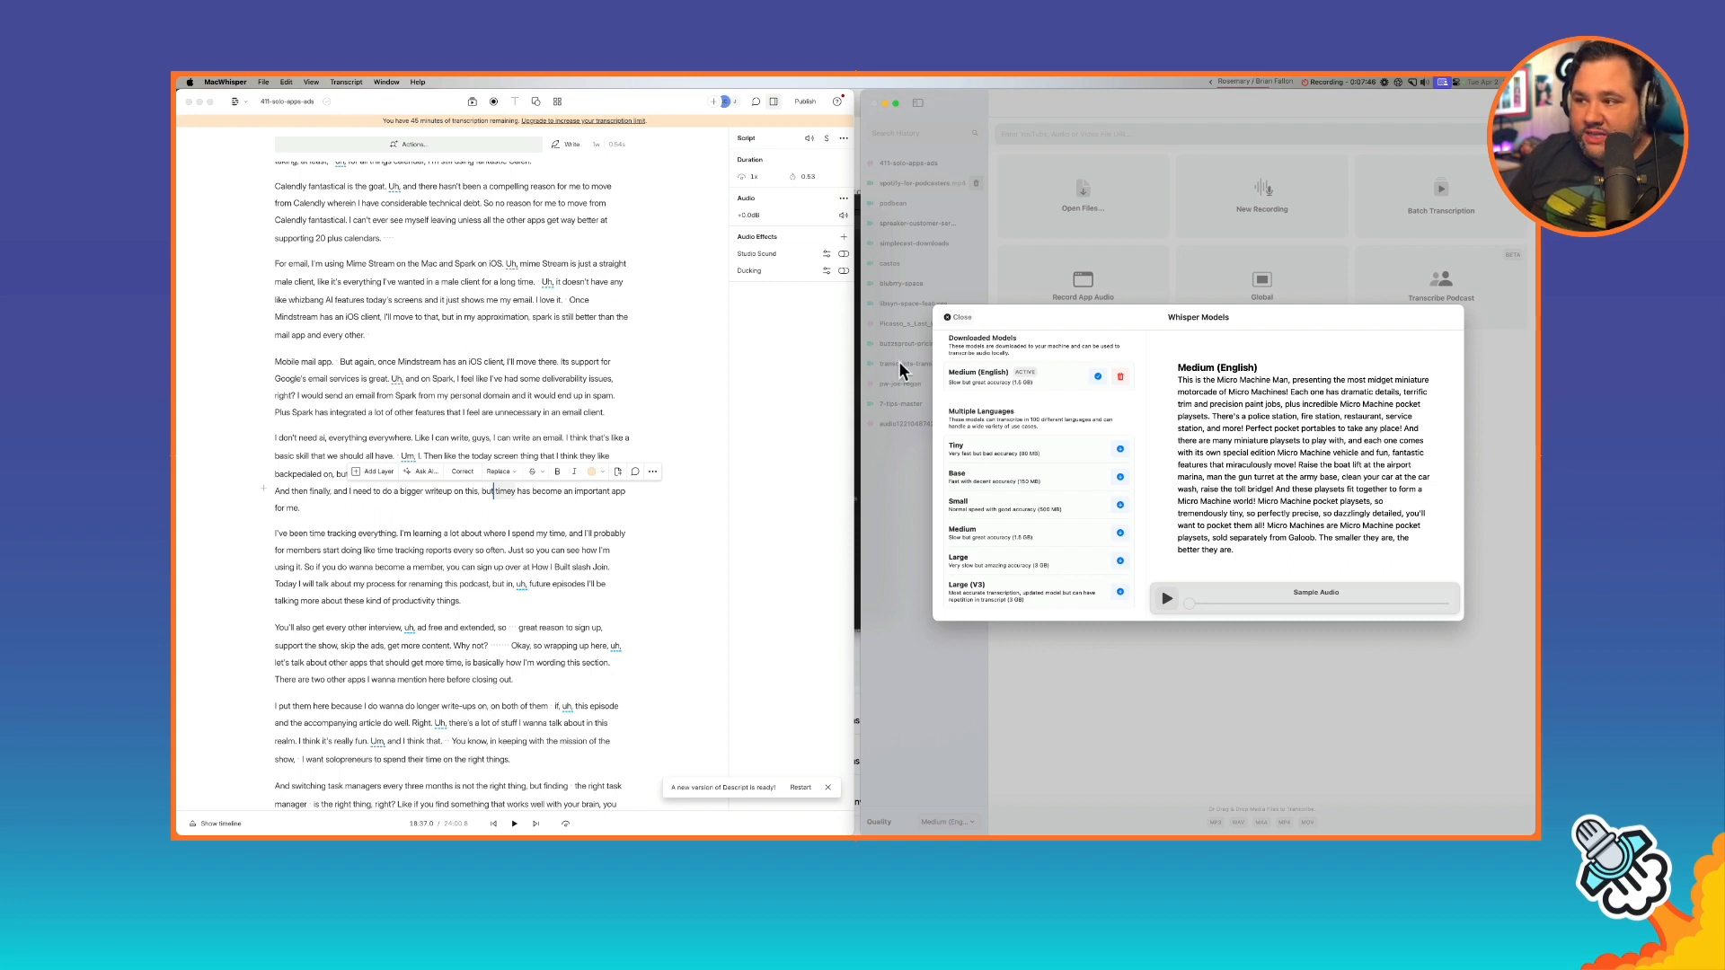
scroll(1015, 443, down, 4)
scroll(1014, 444, down, 4)
scroll(1014, 443, down, 3)
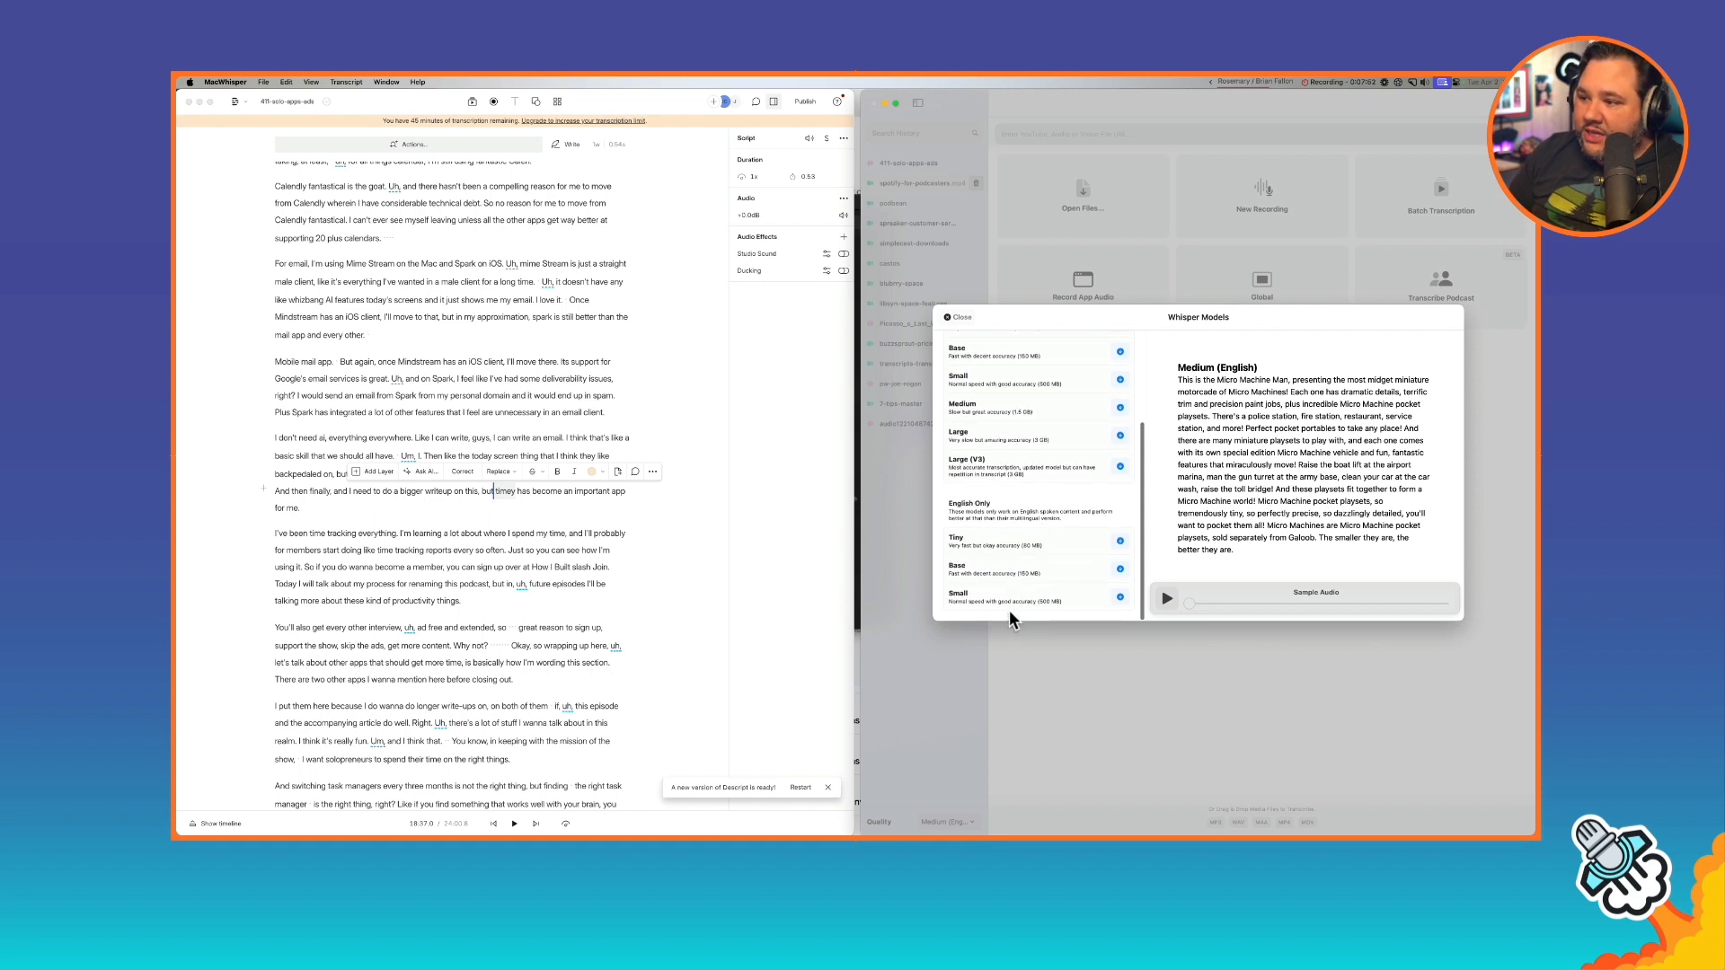
scroll(1009, 525, up, 3)
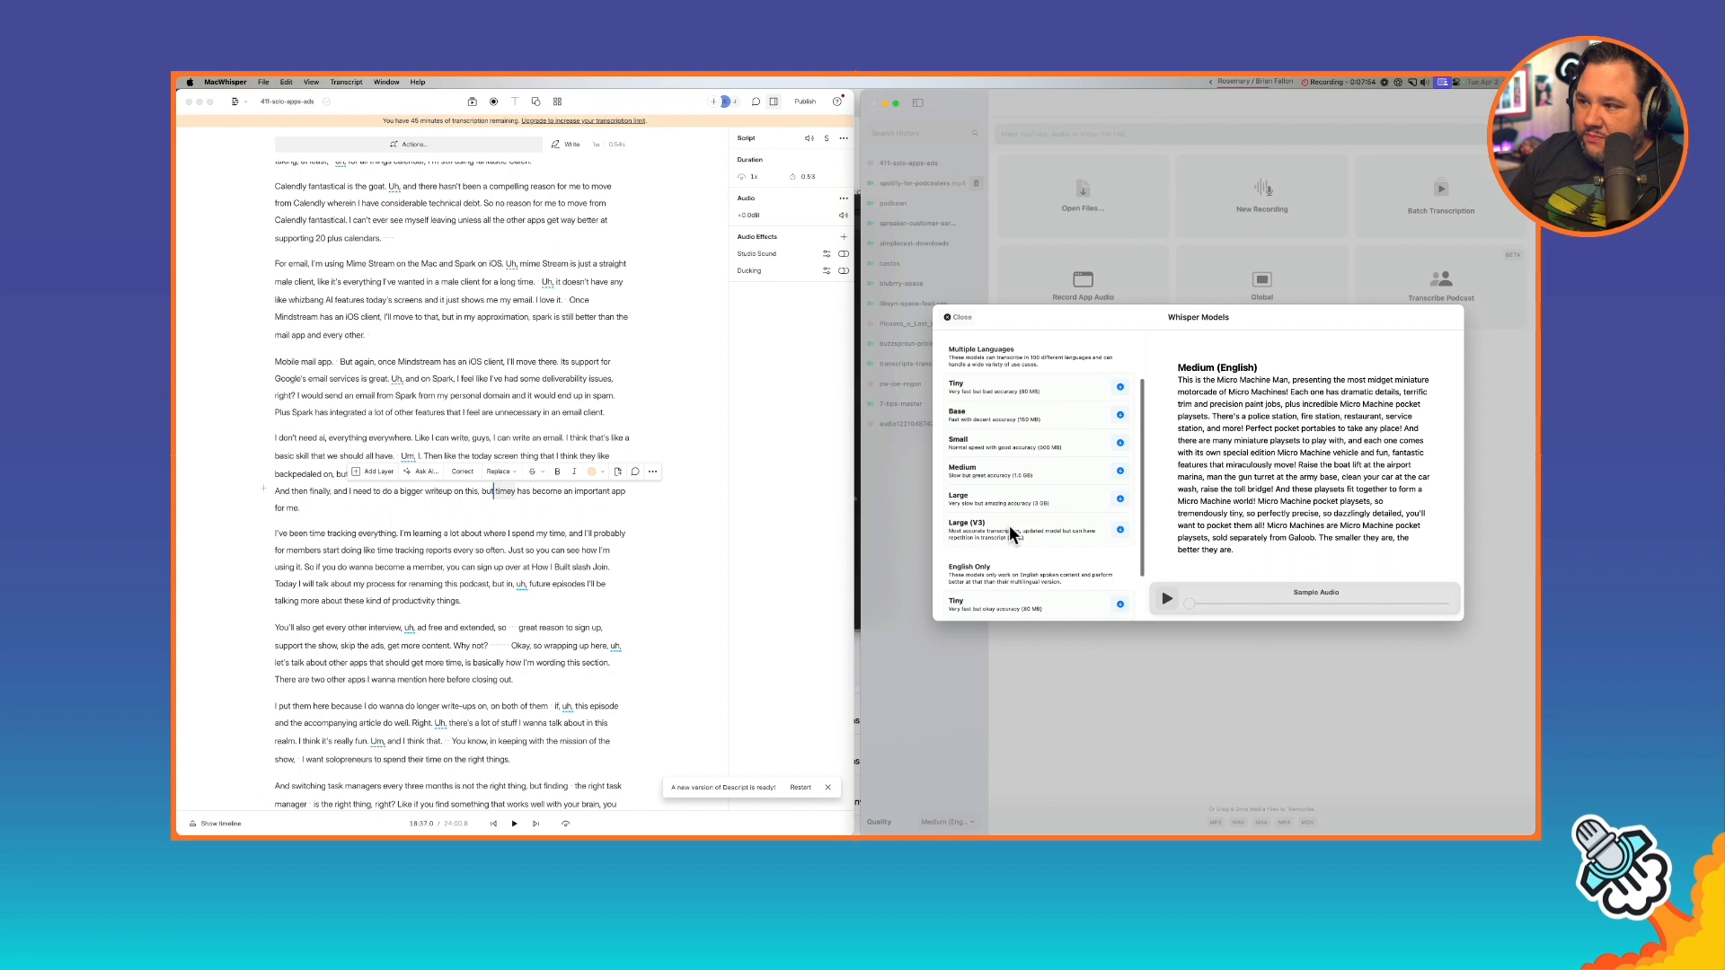
scroll(1010, 523, up, 3)
scroll(1041, 459, up, 3)
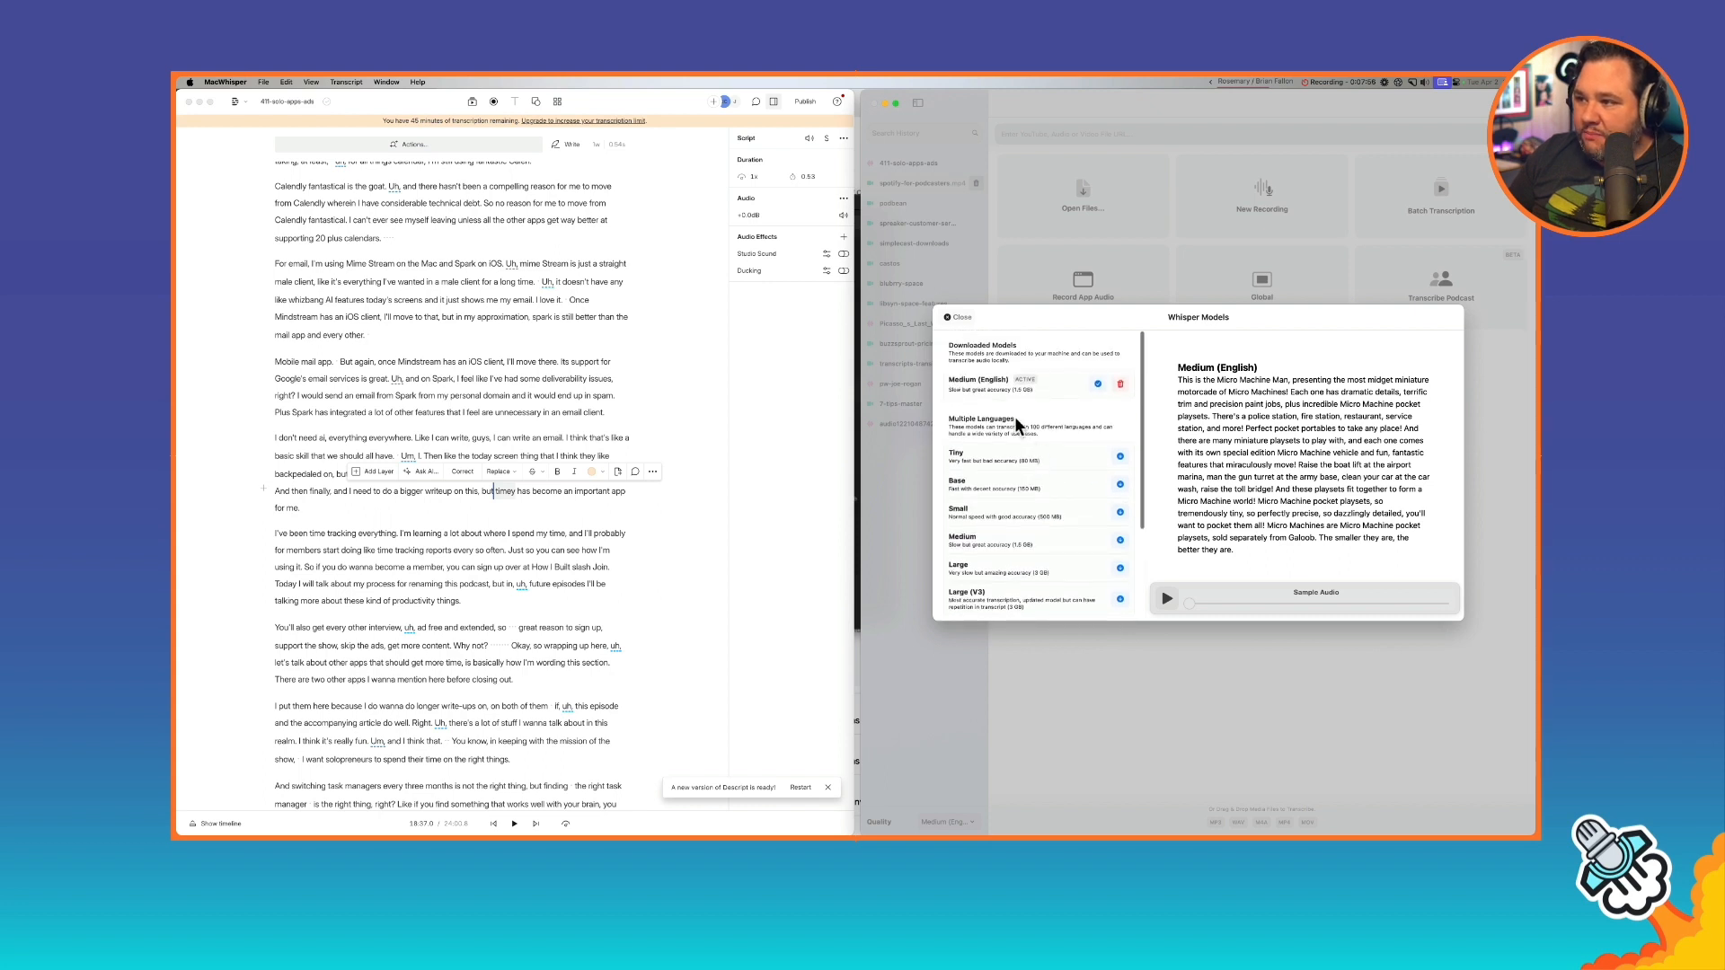
scroll(1021, 433, down, 5)
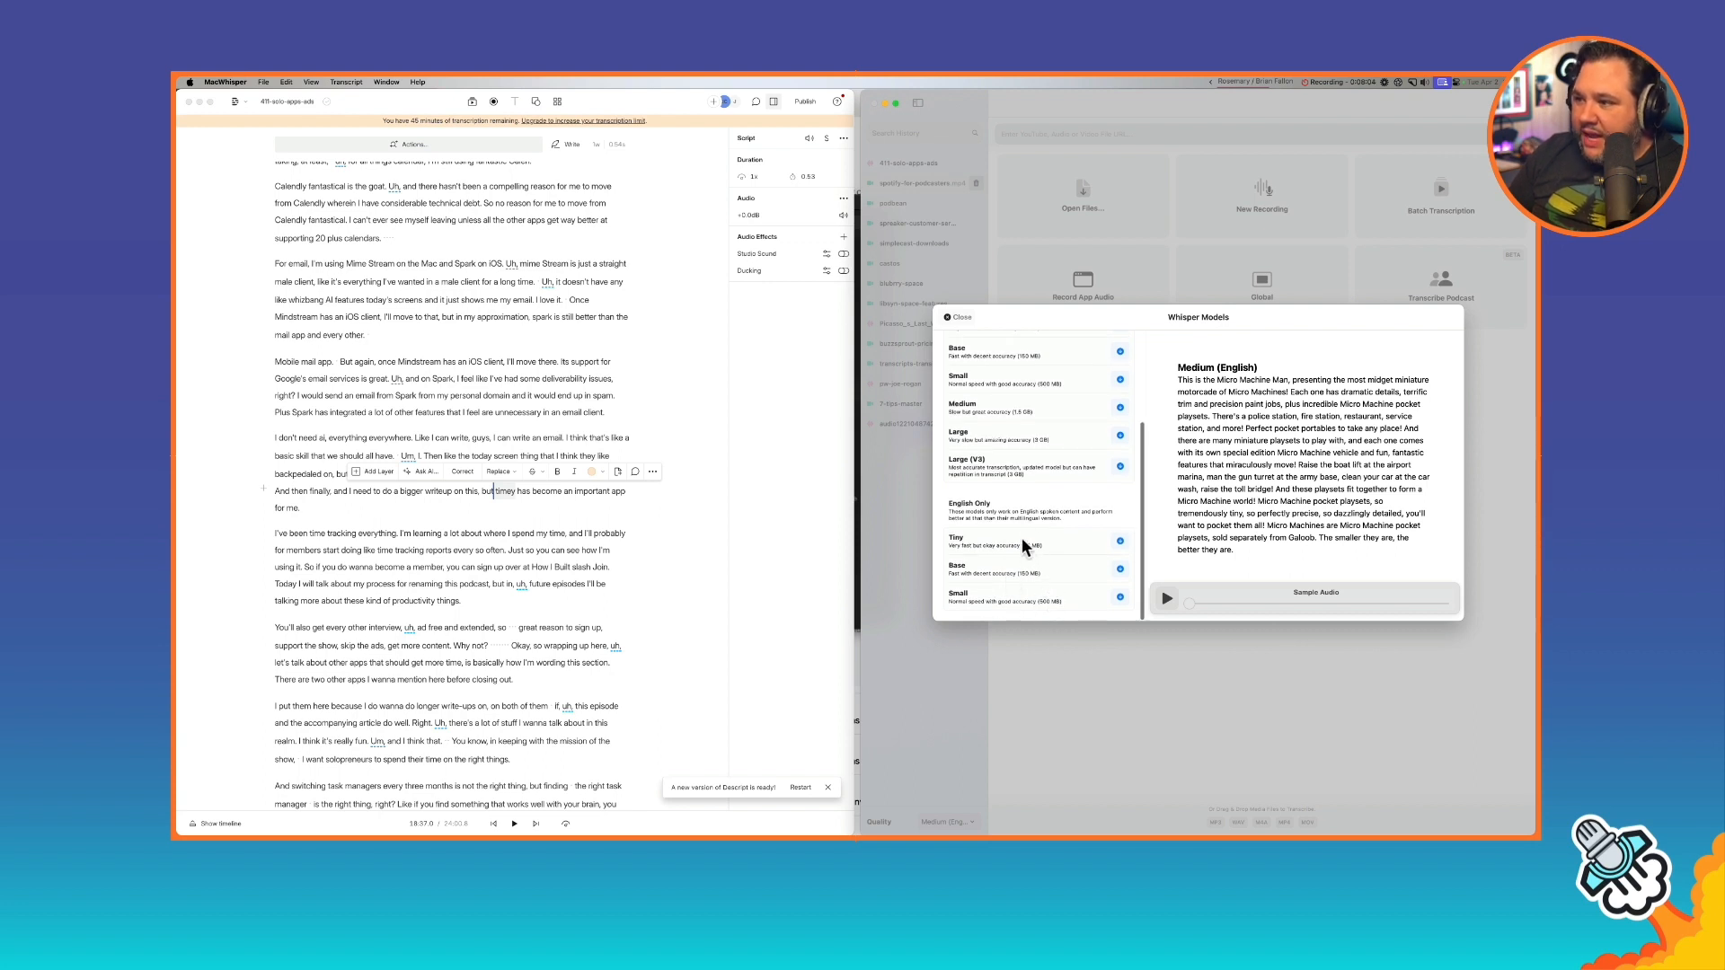
scroll(1027, 534, up, 4)
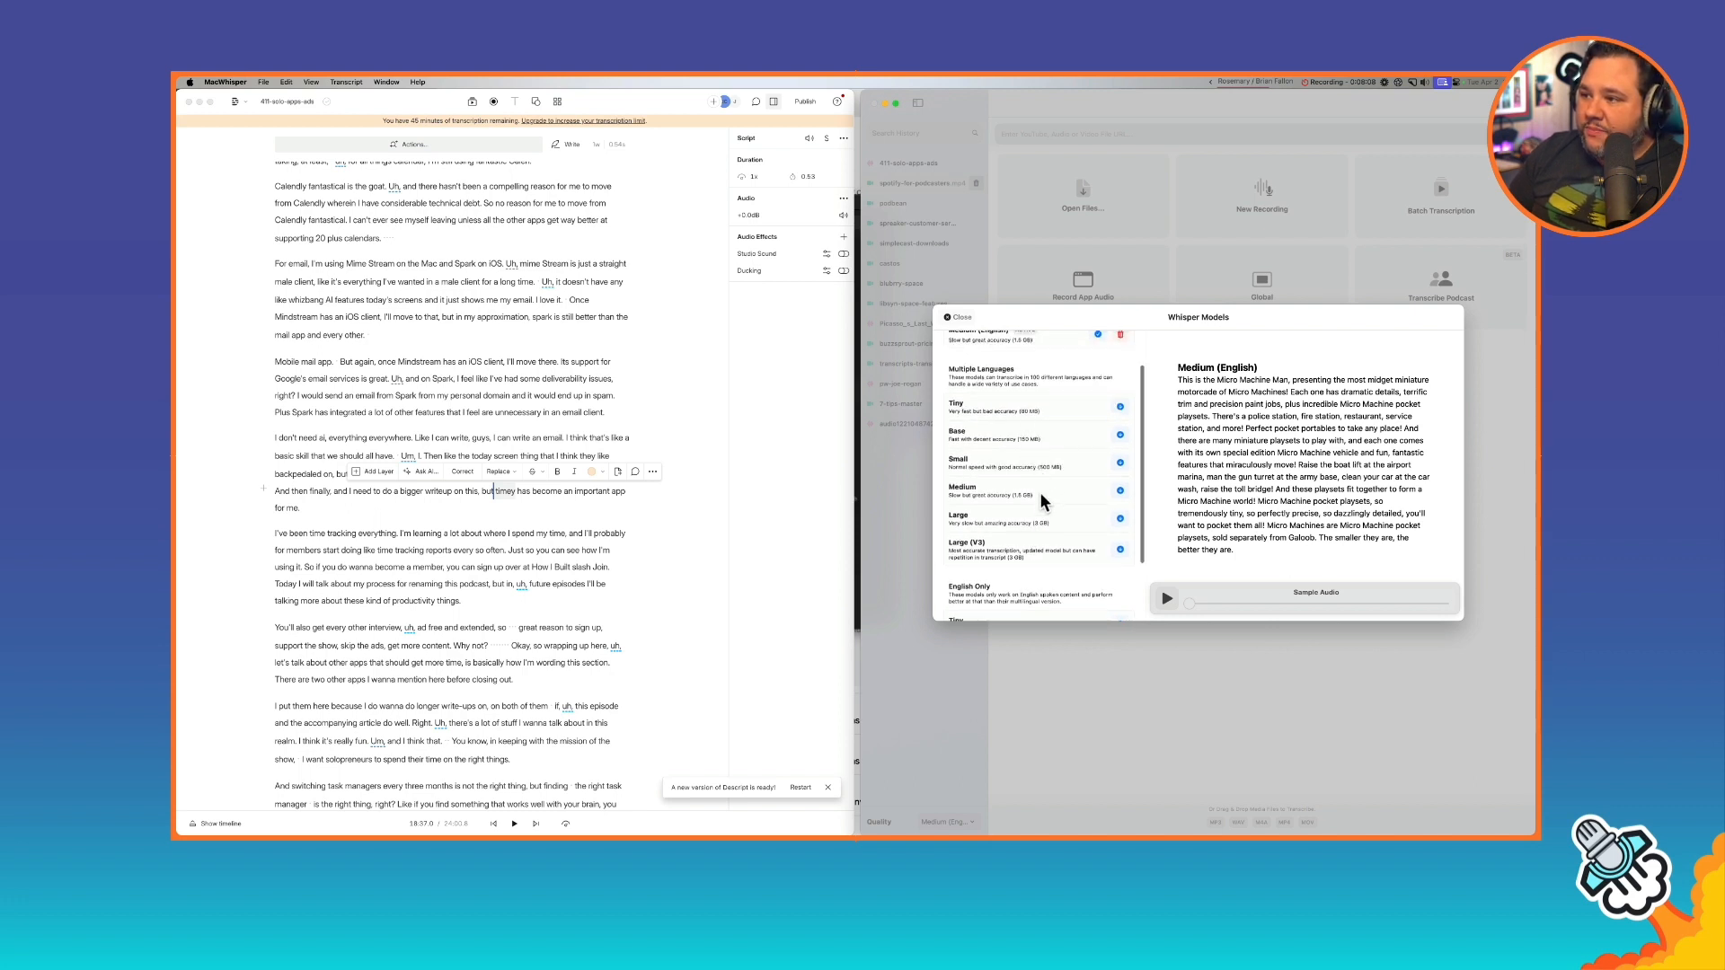
scroll(1042, 489, up, 4)
scroll(1011, 458, down, 3)
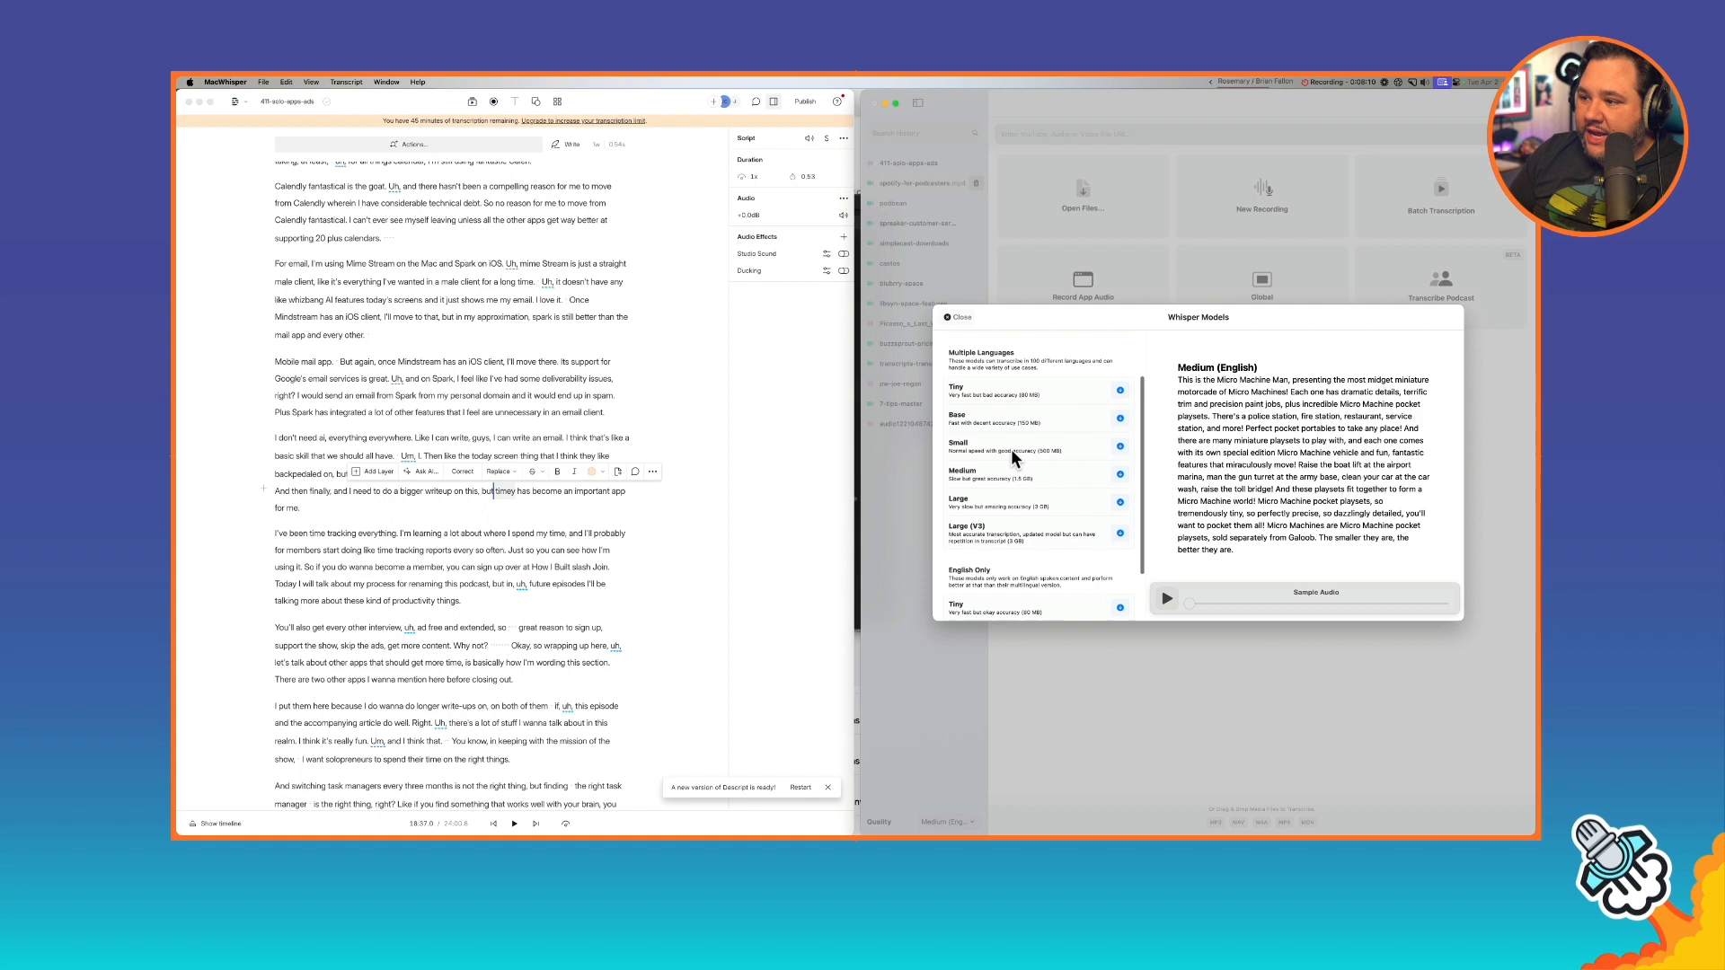
scroll(990, 498, up, 3)
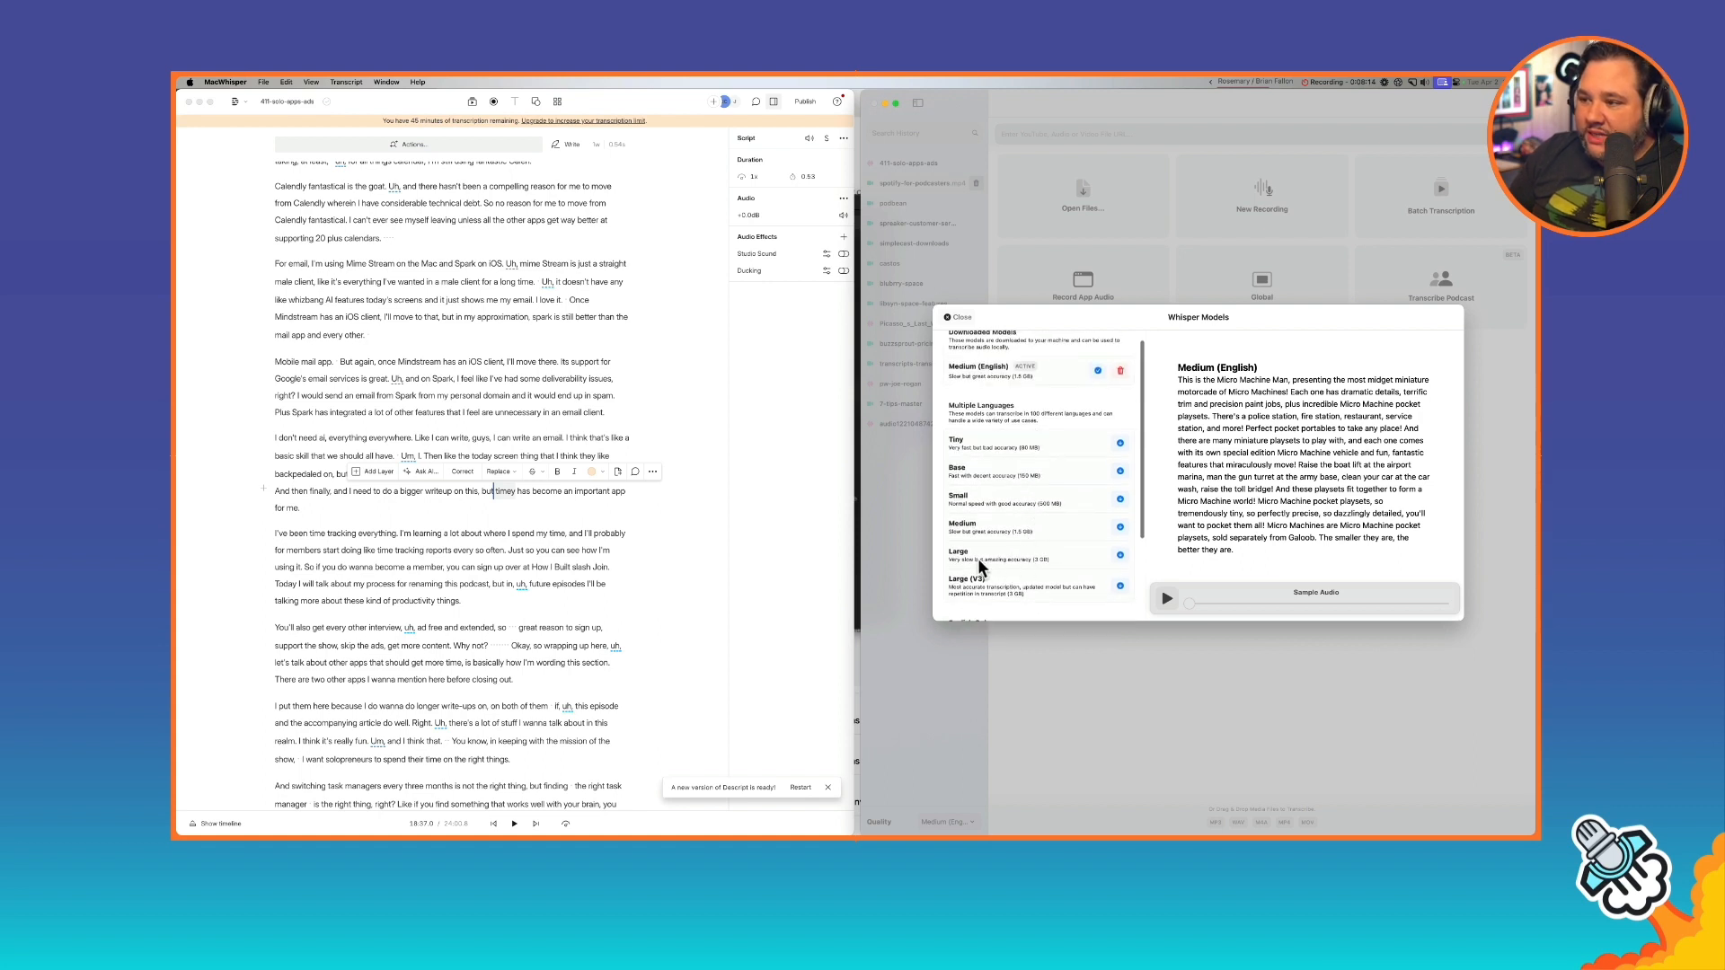
scroll(1045, 560, down, 2)
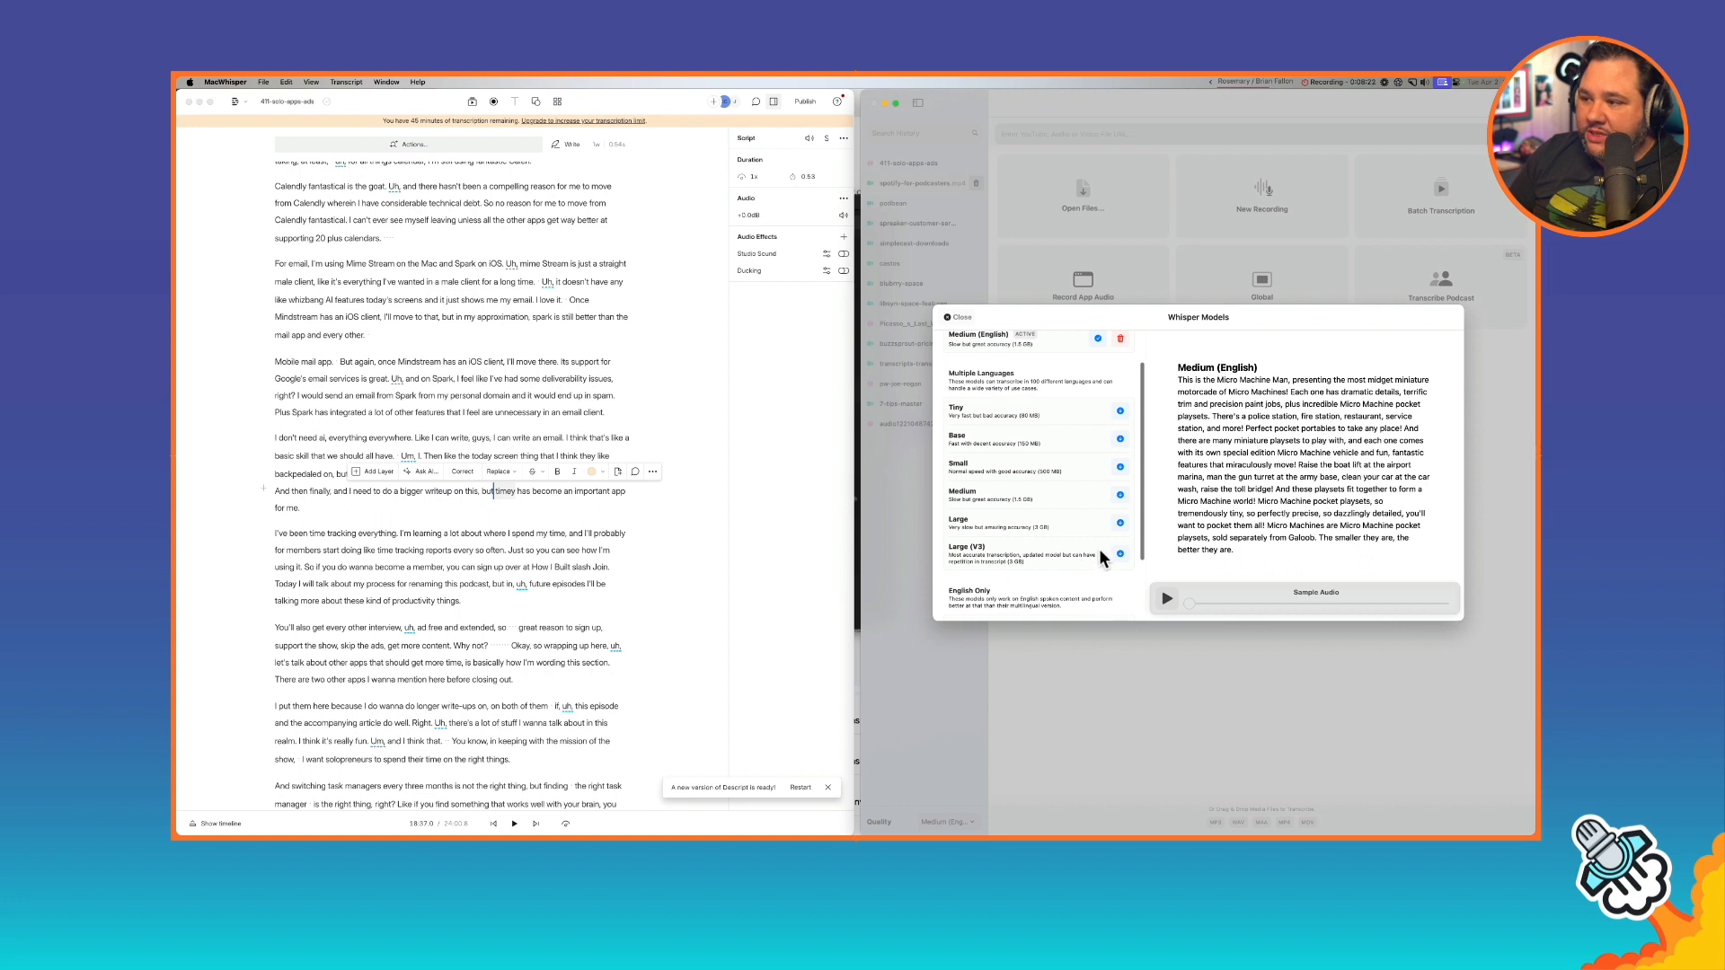
scroll(1099, 549, down, 2)
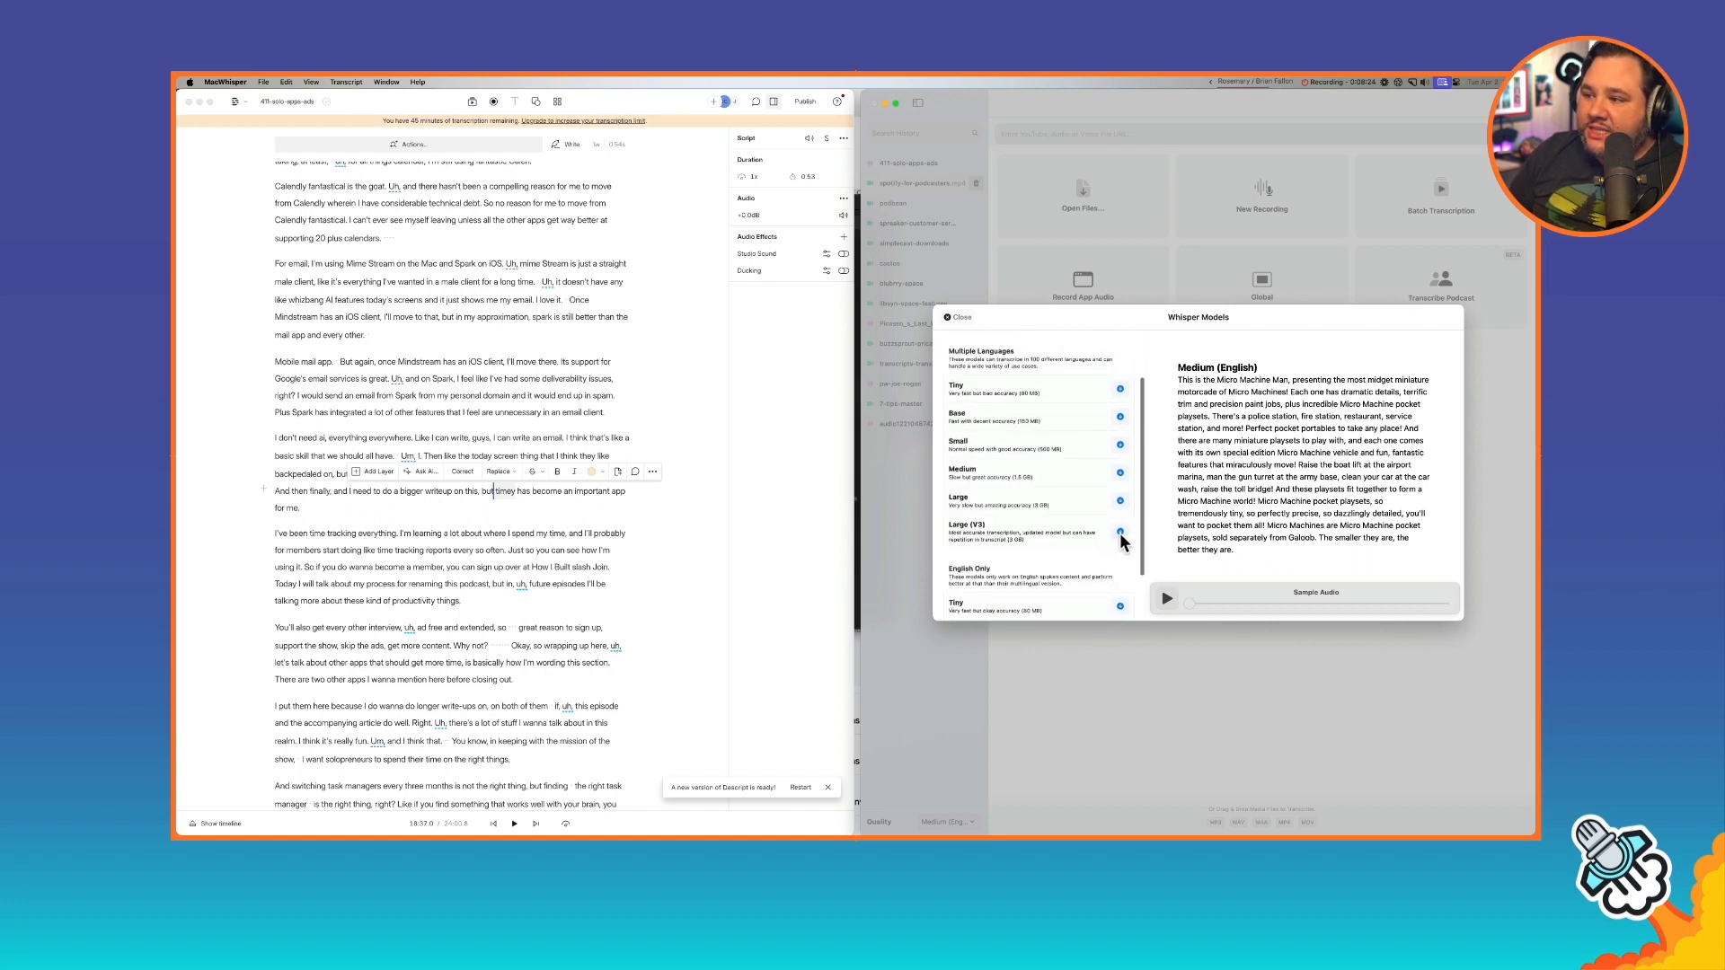
Step: Download the Large (V3) model and close the Whisper Models window
click(1121, 532)
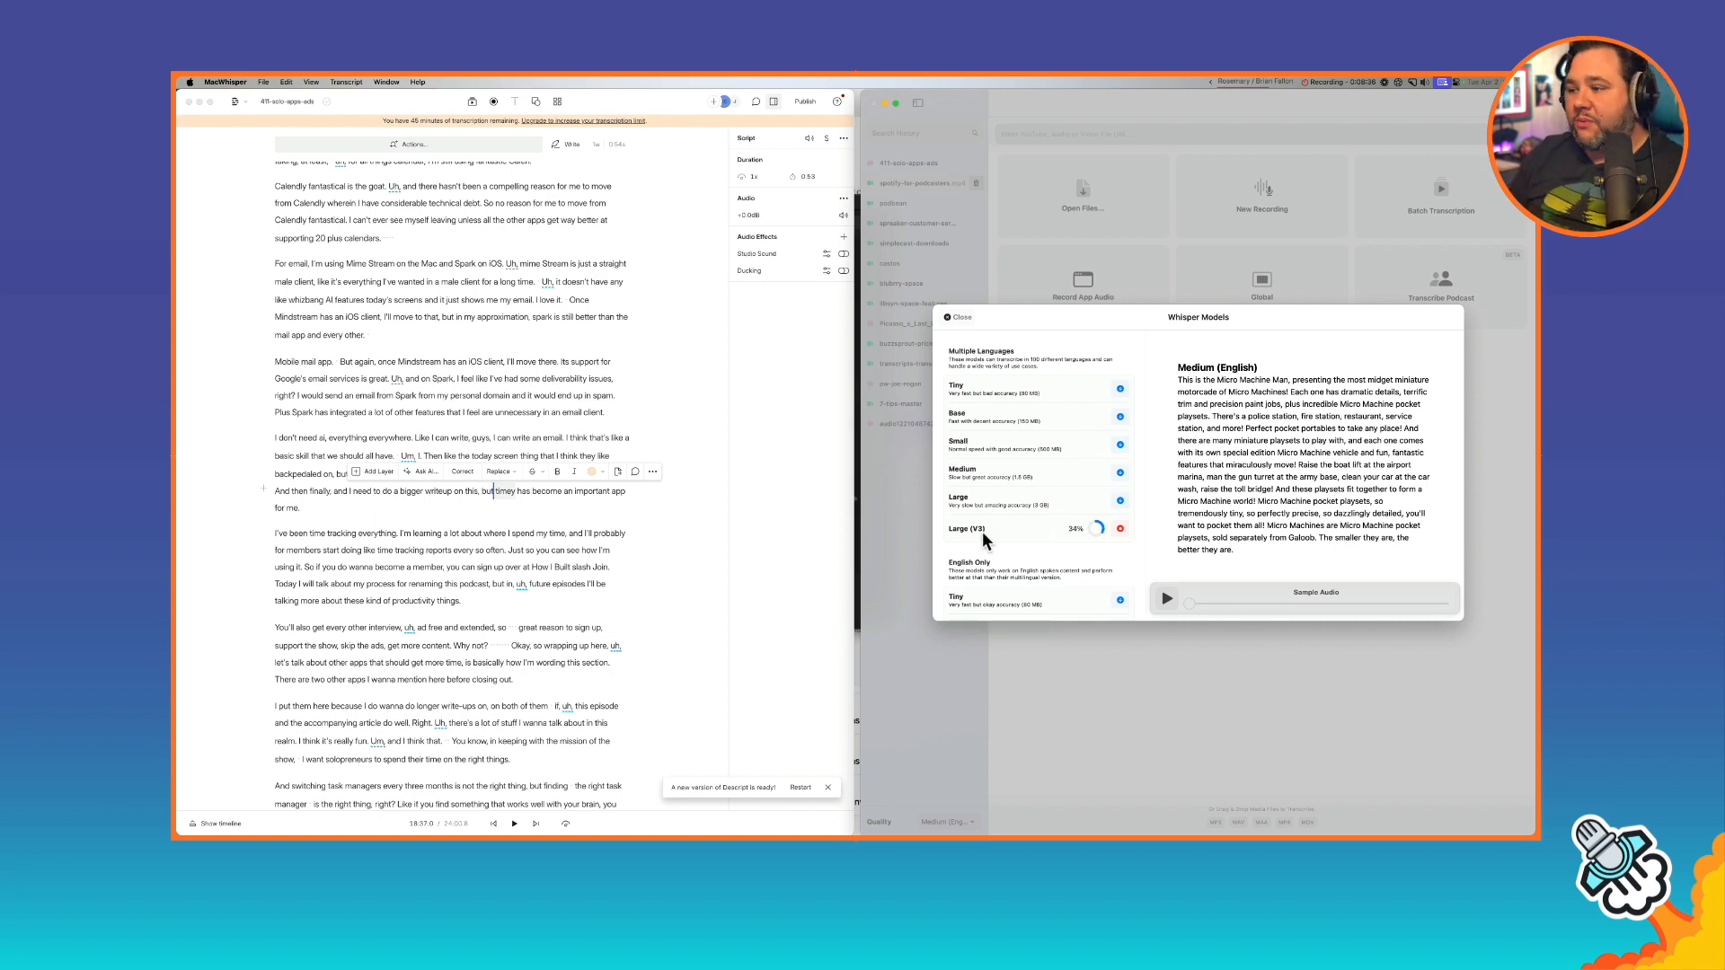
click(946, 643)
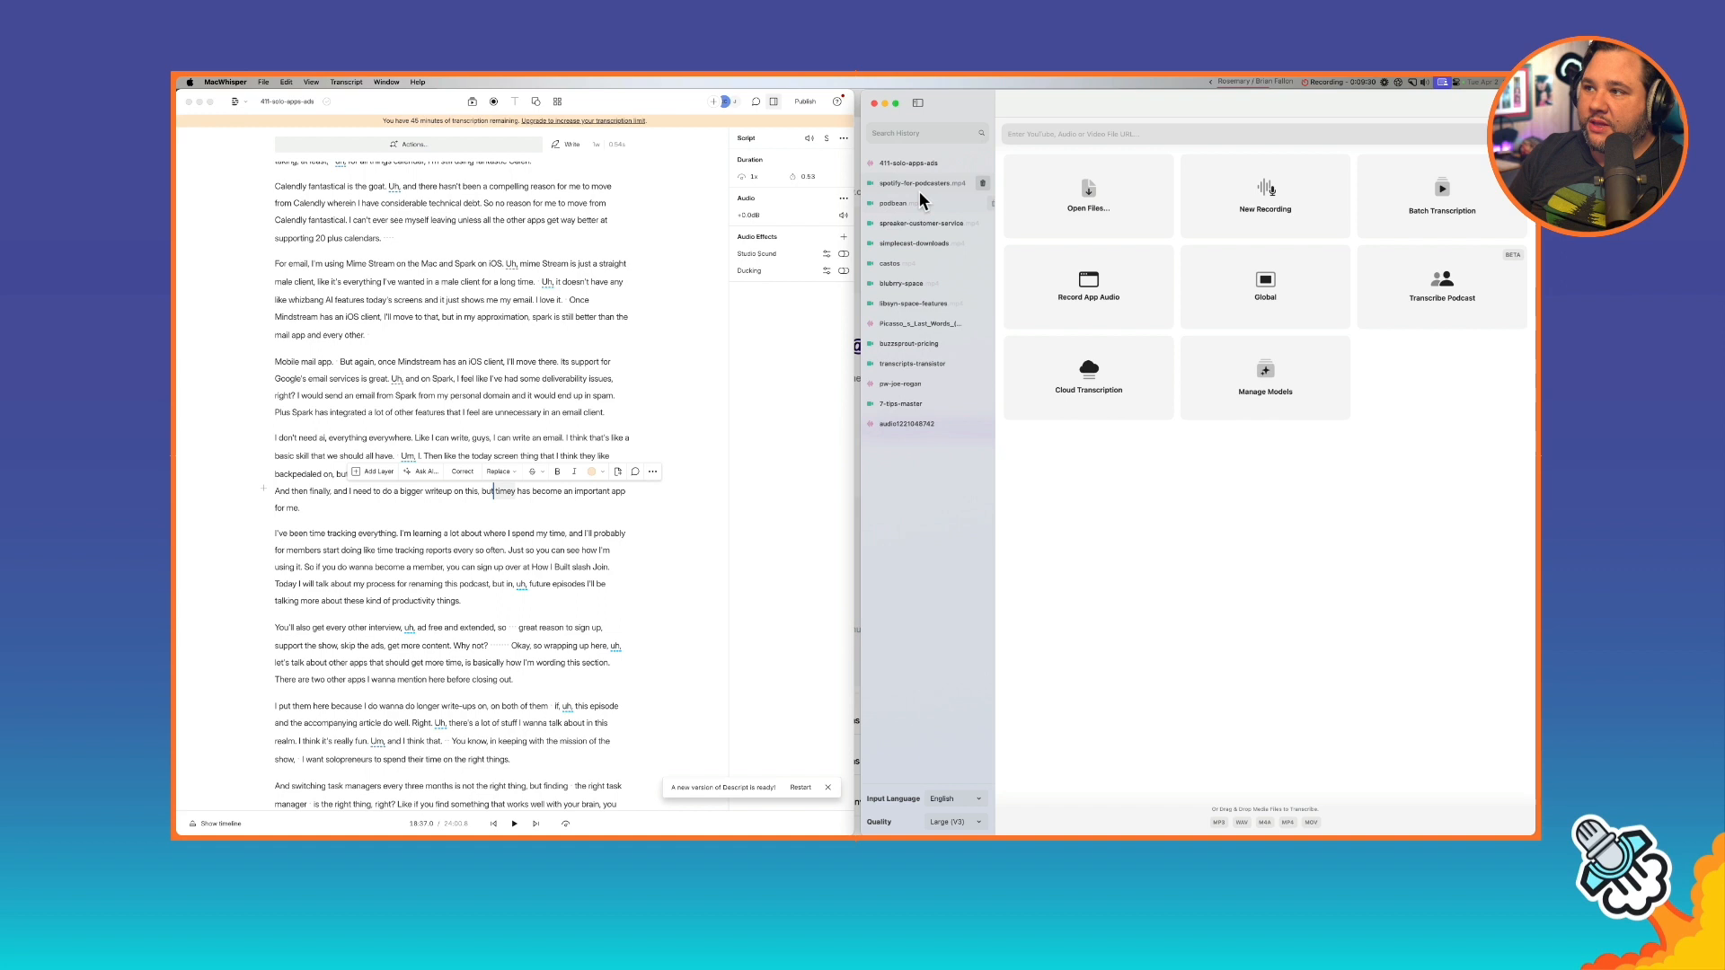
Step: Transcribe the 411-solo-apps-ads episode with the Large (V3) model
click(915, 158)
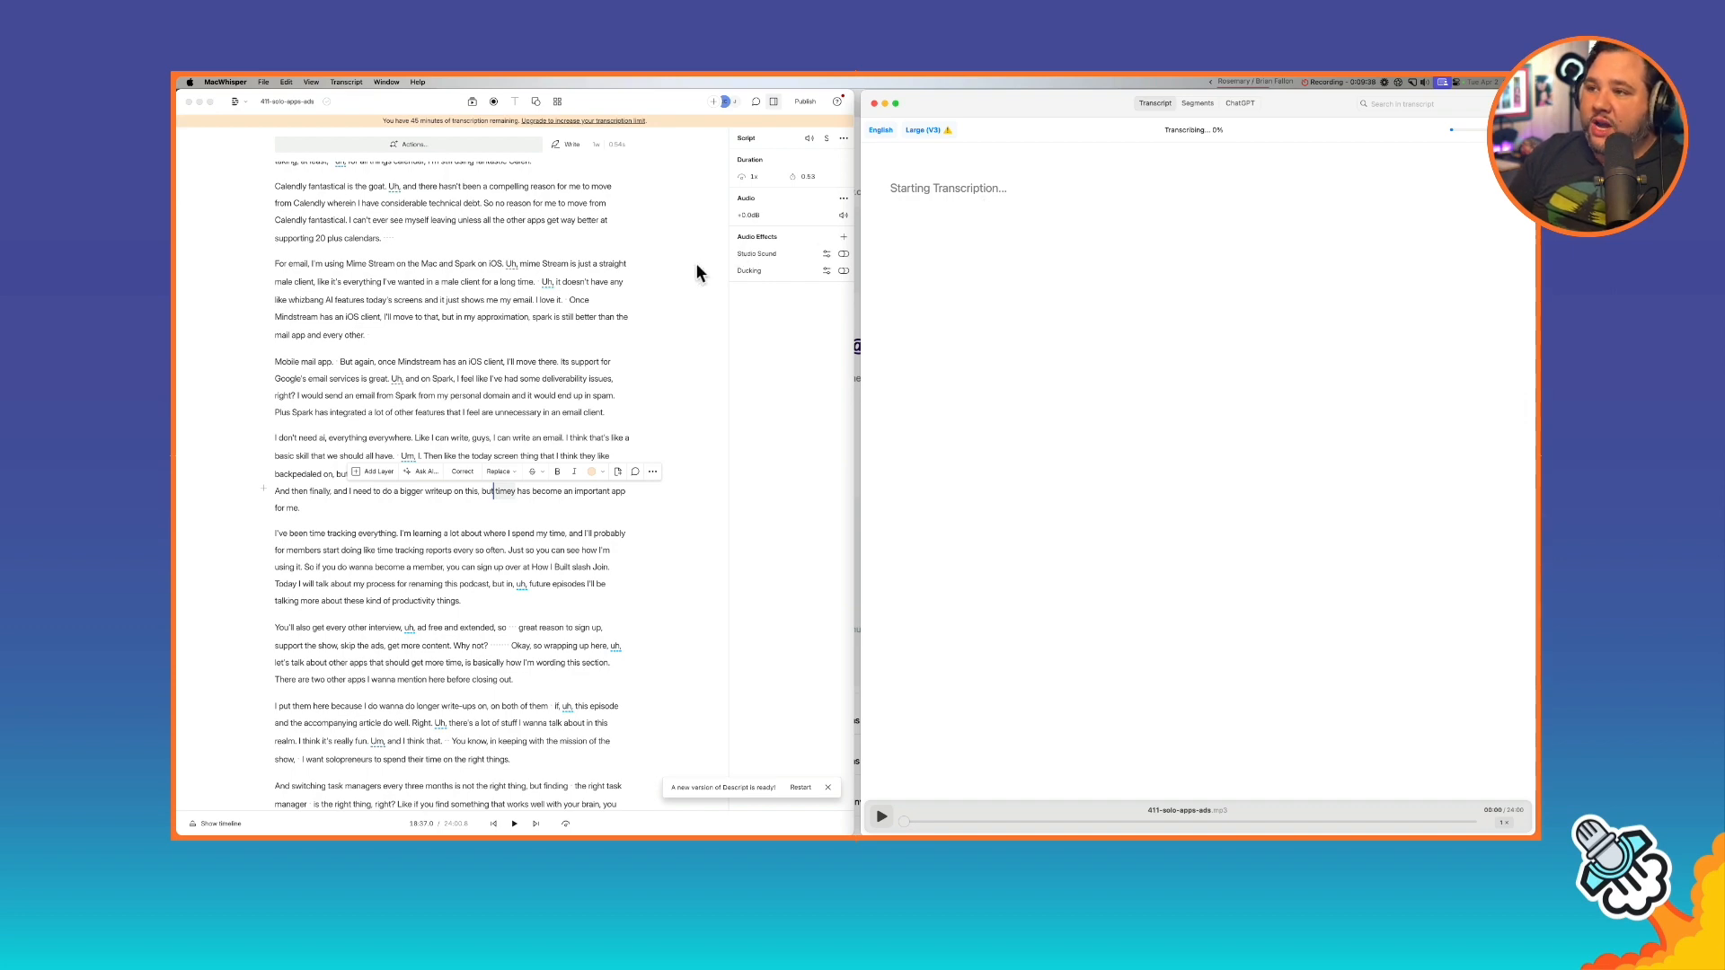
scroll(572, 312, up, 10)
scroll(573, 312, up, 10)
scroll(573, 311, up, 6)
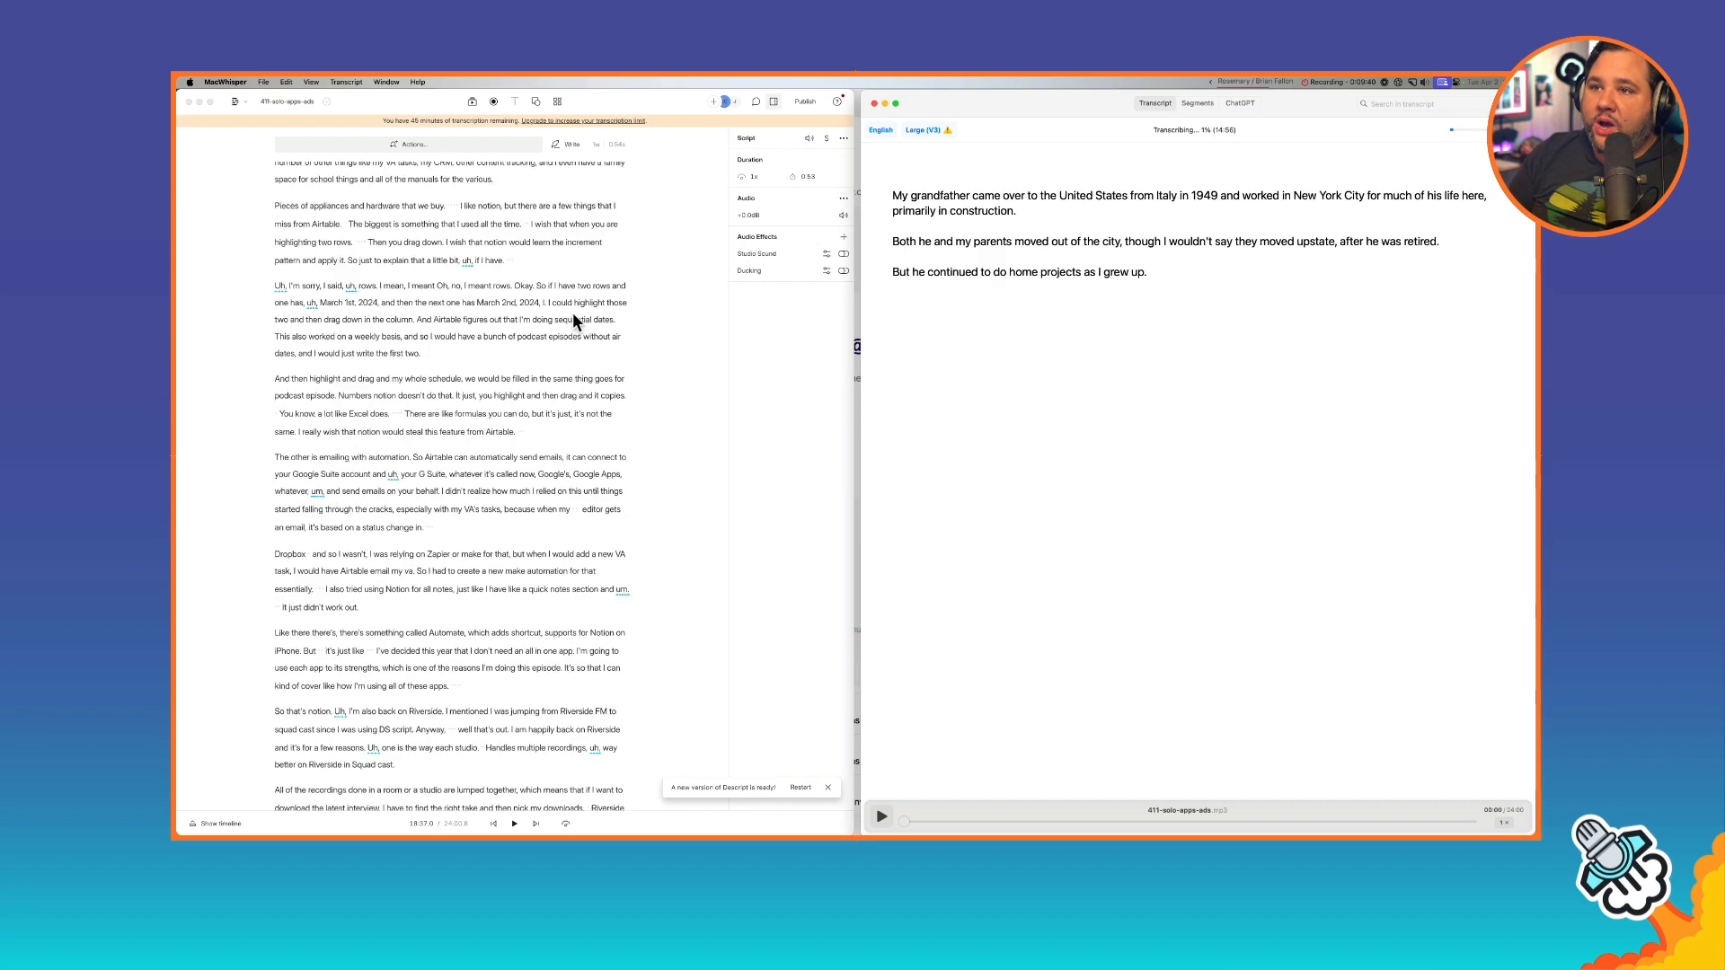
scroll(573, 312, down, 10)
scroll(572, 311, down, 10)
scroll(573, 312, down, 10)
scroll(573, 312, down, 10)
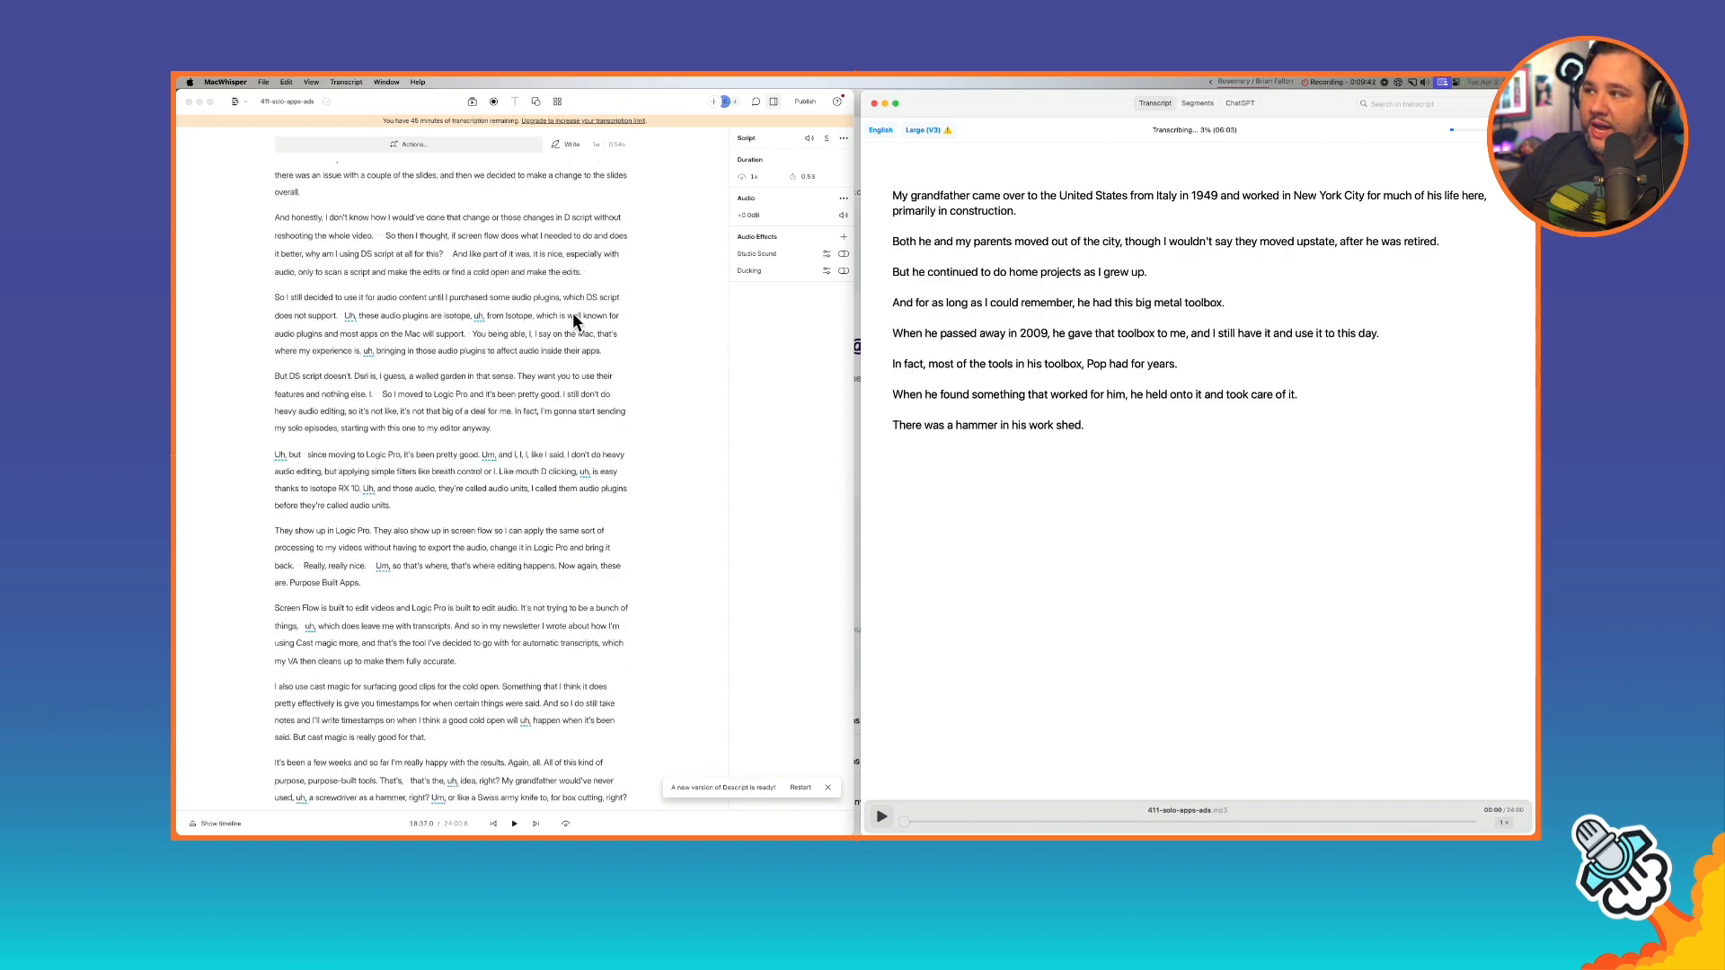
scroll(573, 311, down, 1)
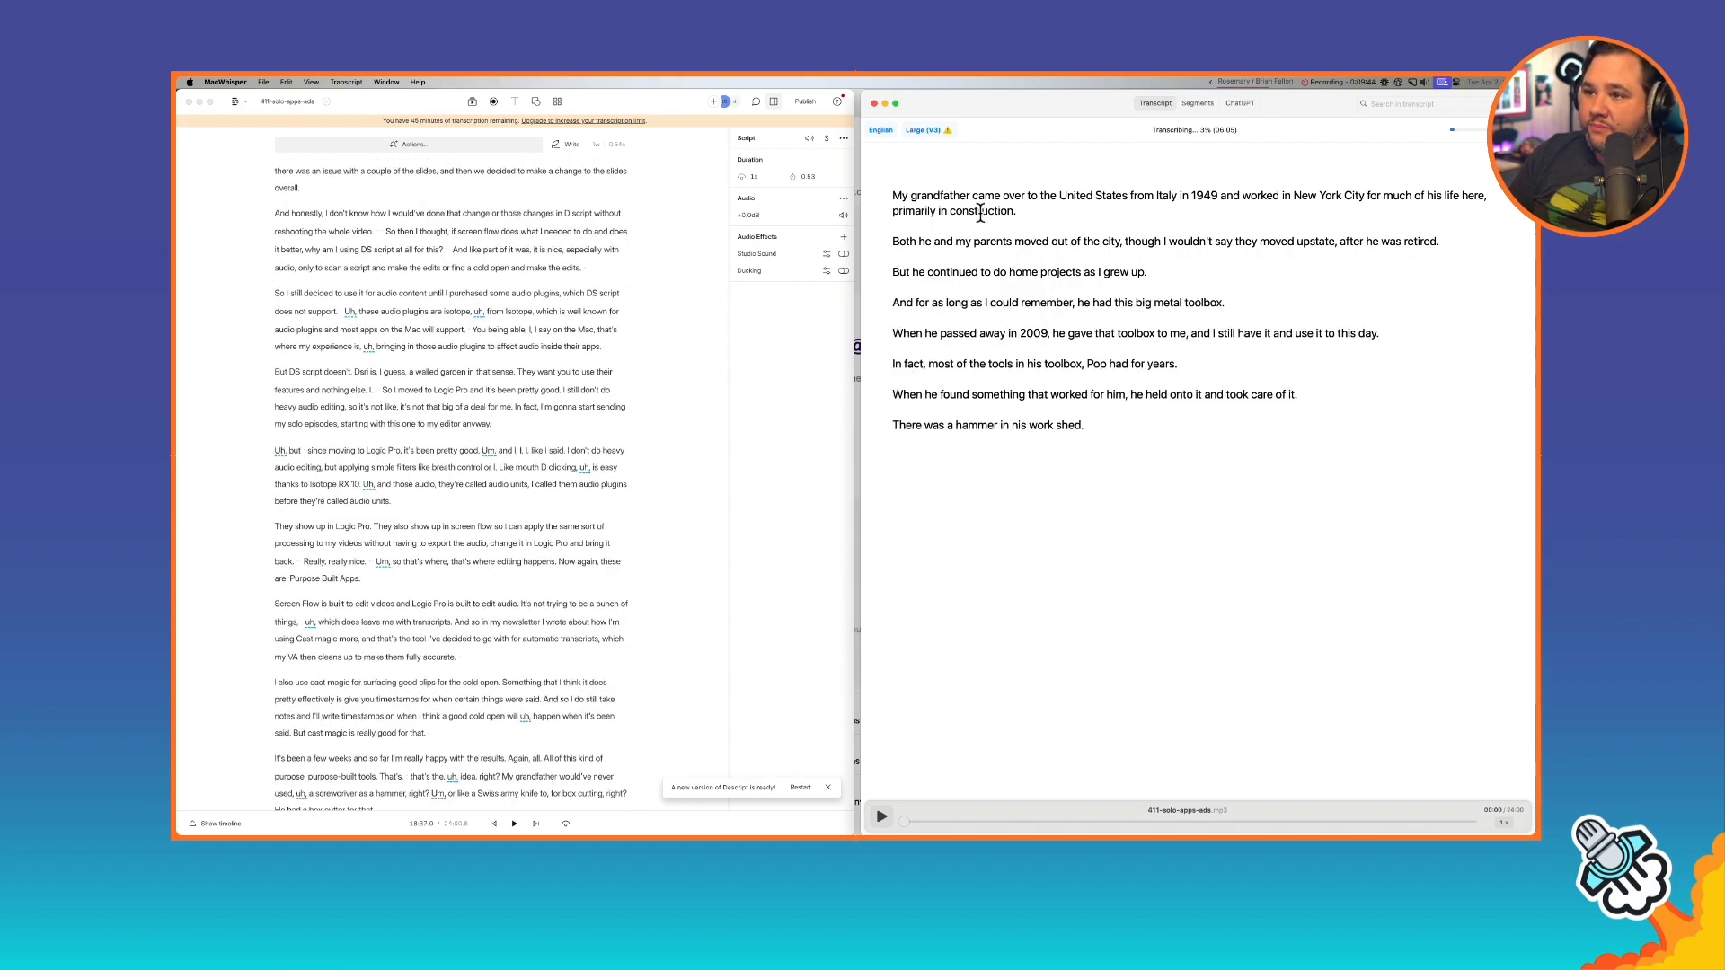
scroll(512, 403, up, 10)
scroll(512, 402, up, 10)
scroll(512, 403, up, 8)
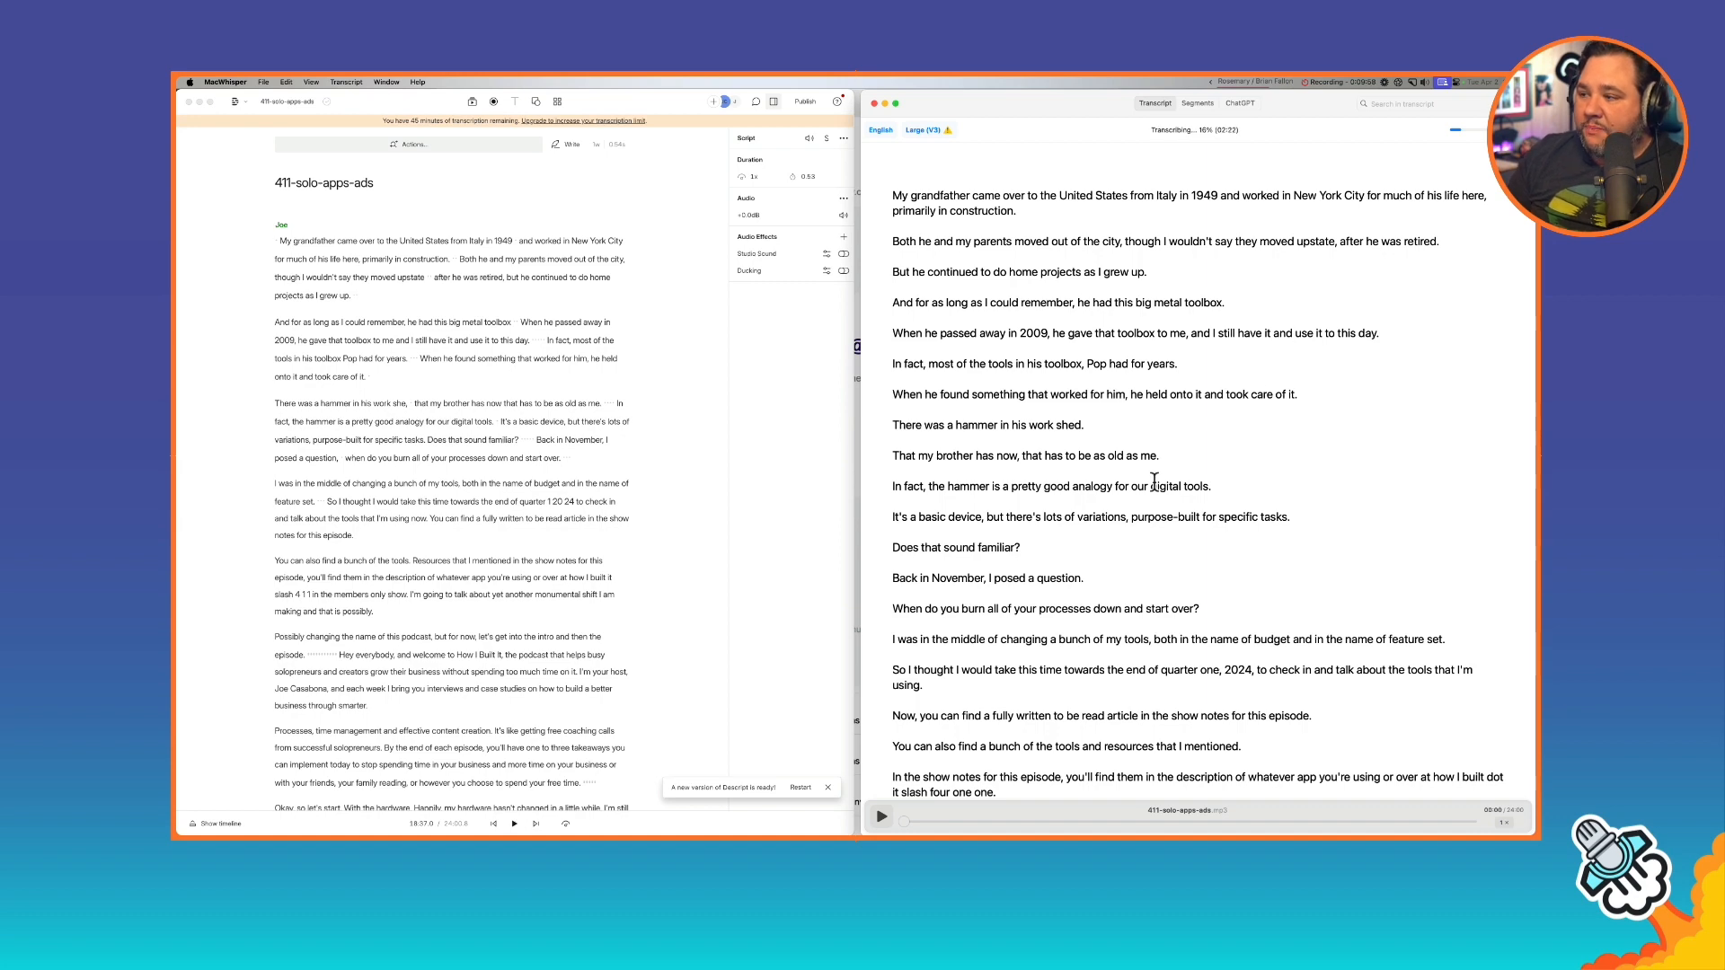
scroll(1154, 481, down, 1)
scroll(1153, 481, up, 1)
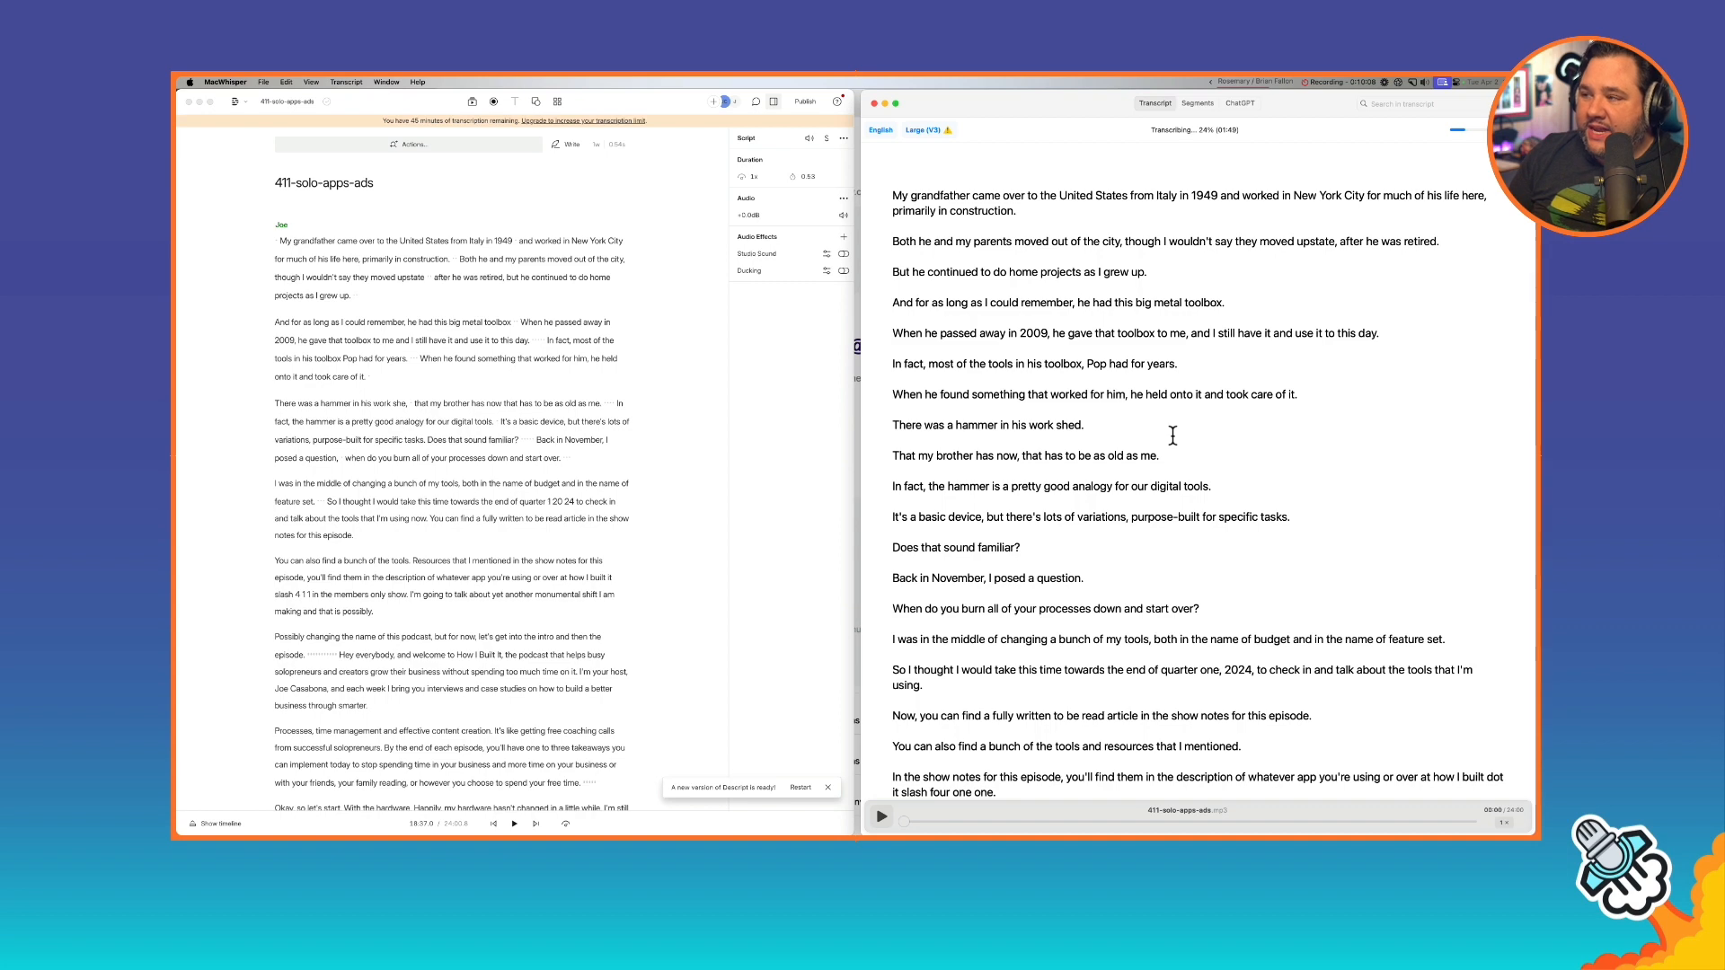
scroll(1172, 435, down, 2)
scroll(1173, 435, down, 3)
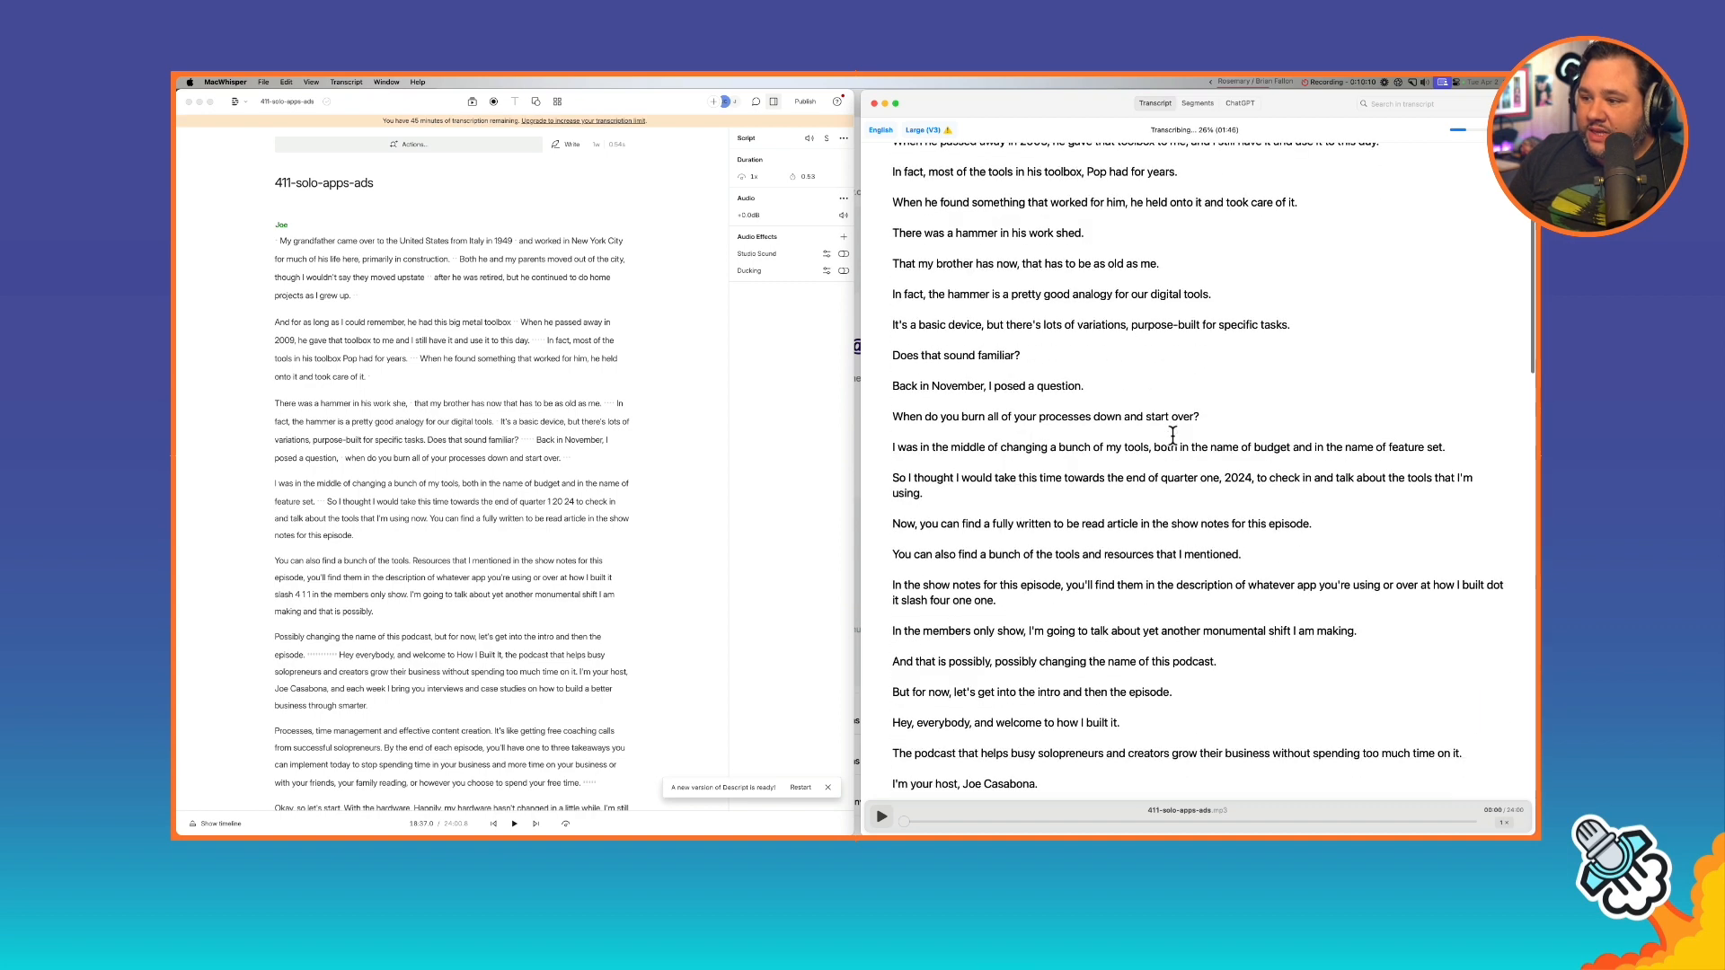
scroll(1172, 434, down, 2)
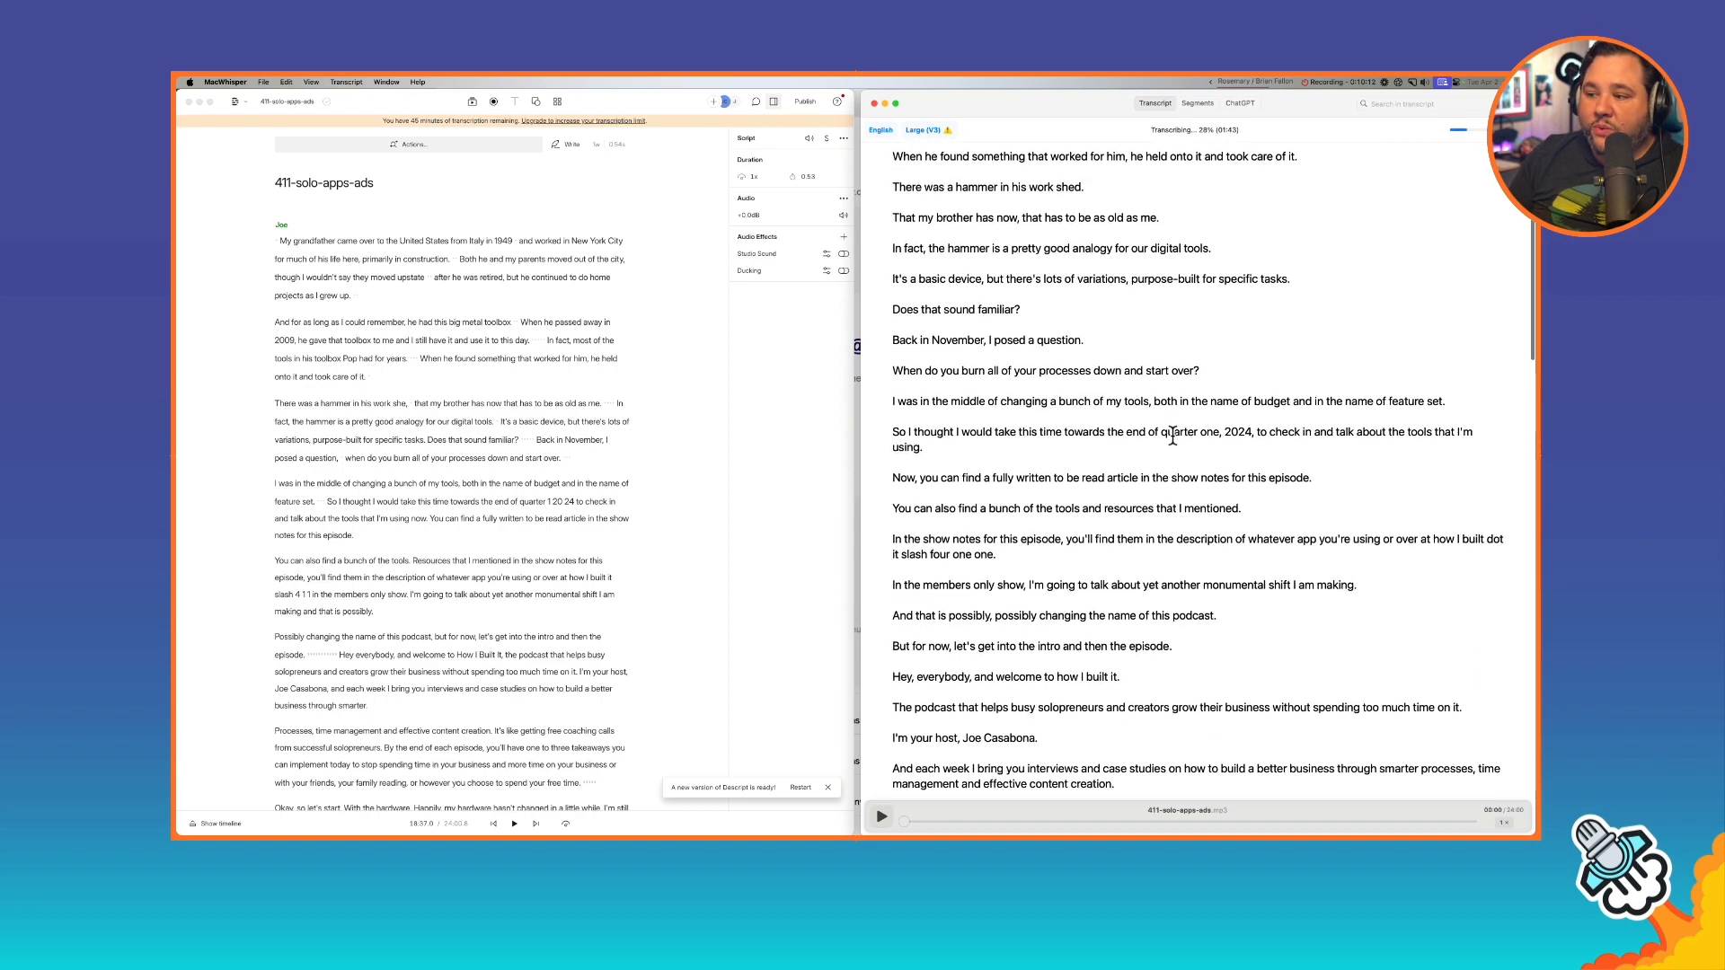
scroll(1173, 436, up, 8)
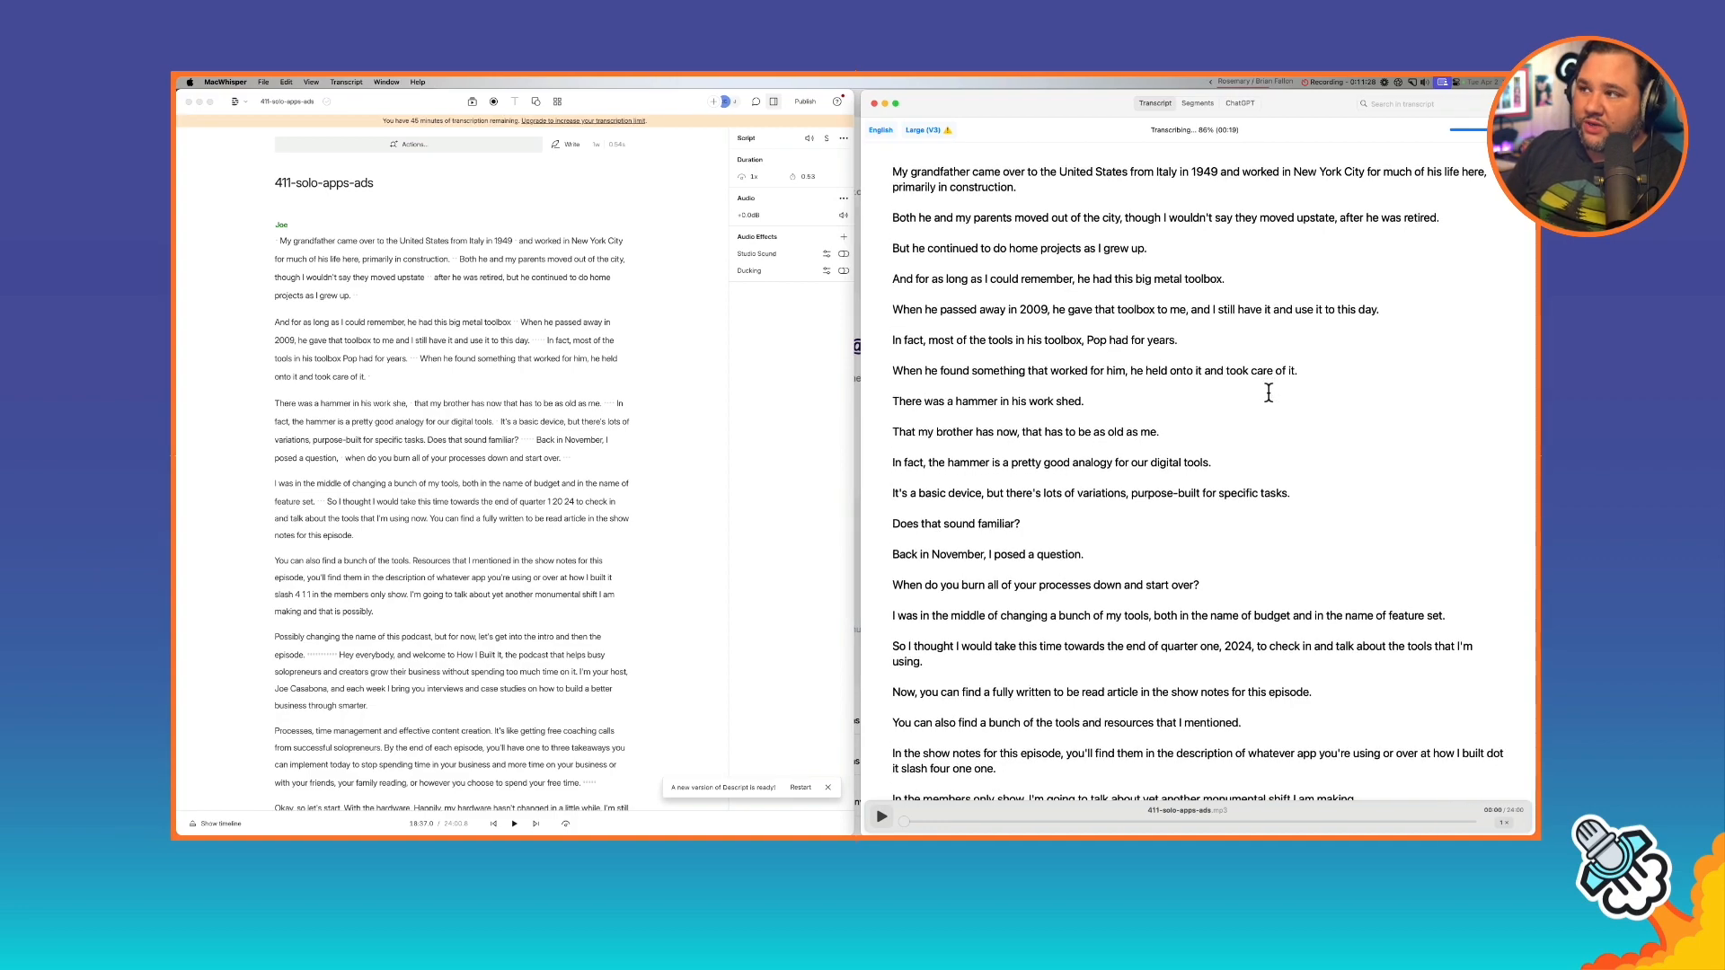
scroll(1267, 393, down, 1)
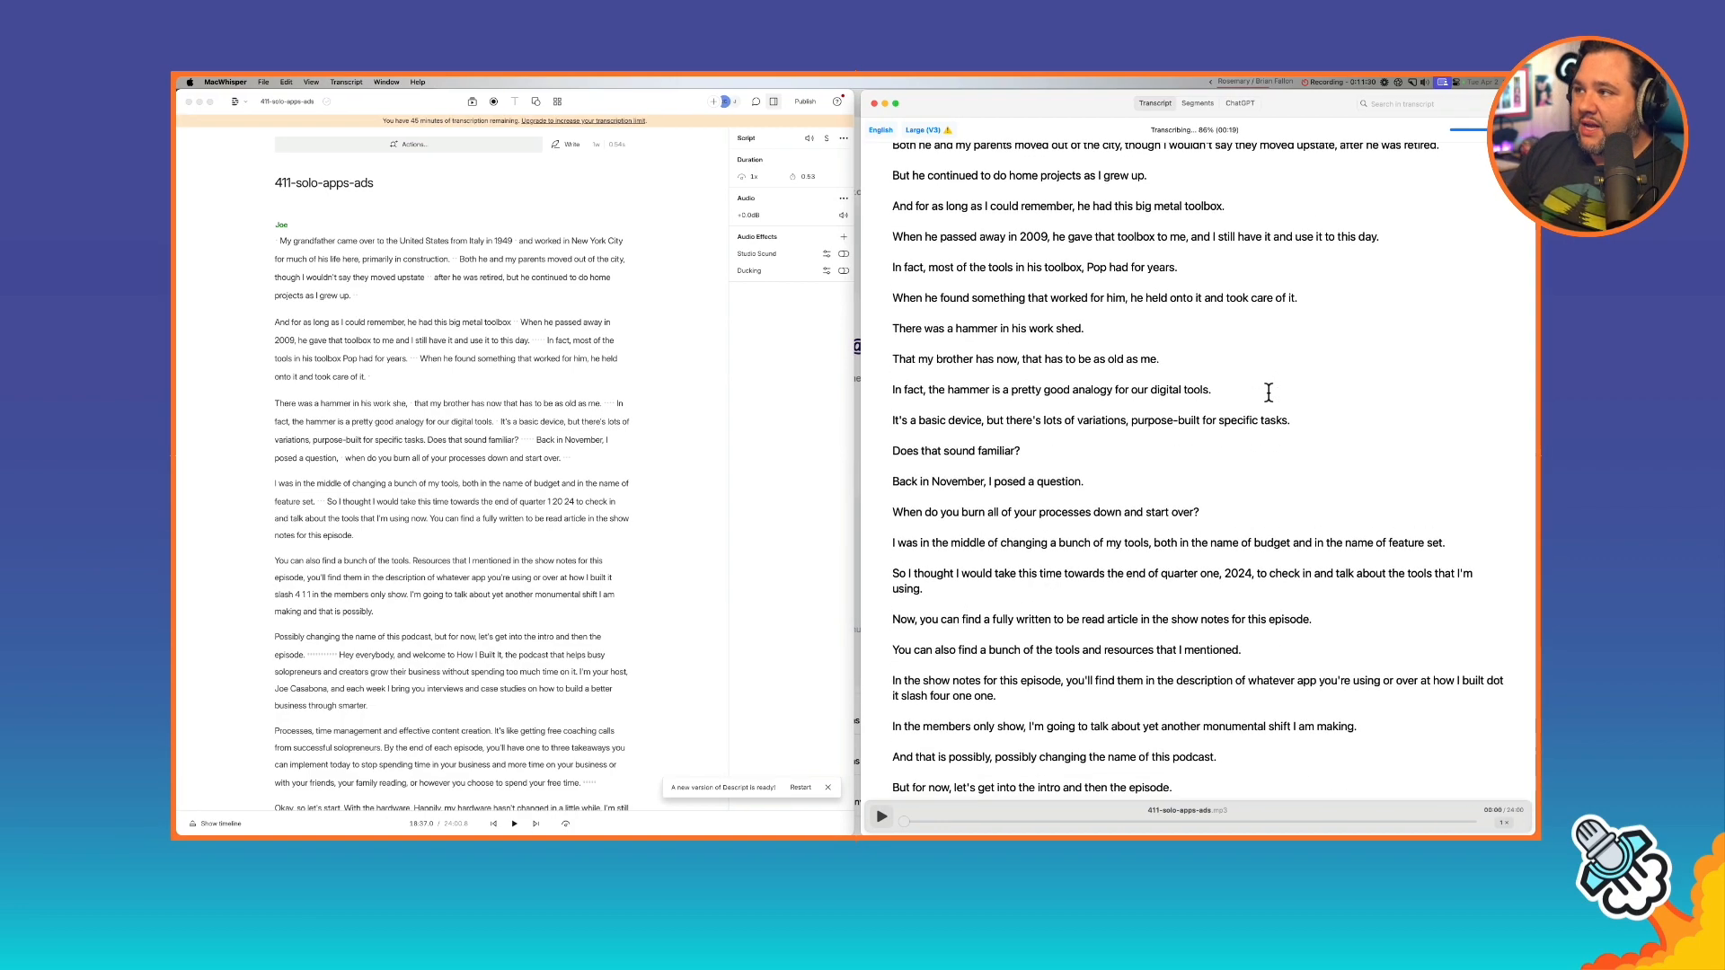
scroll(1268, 391, down, 1)
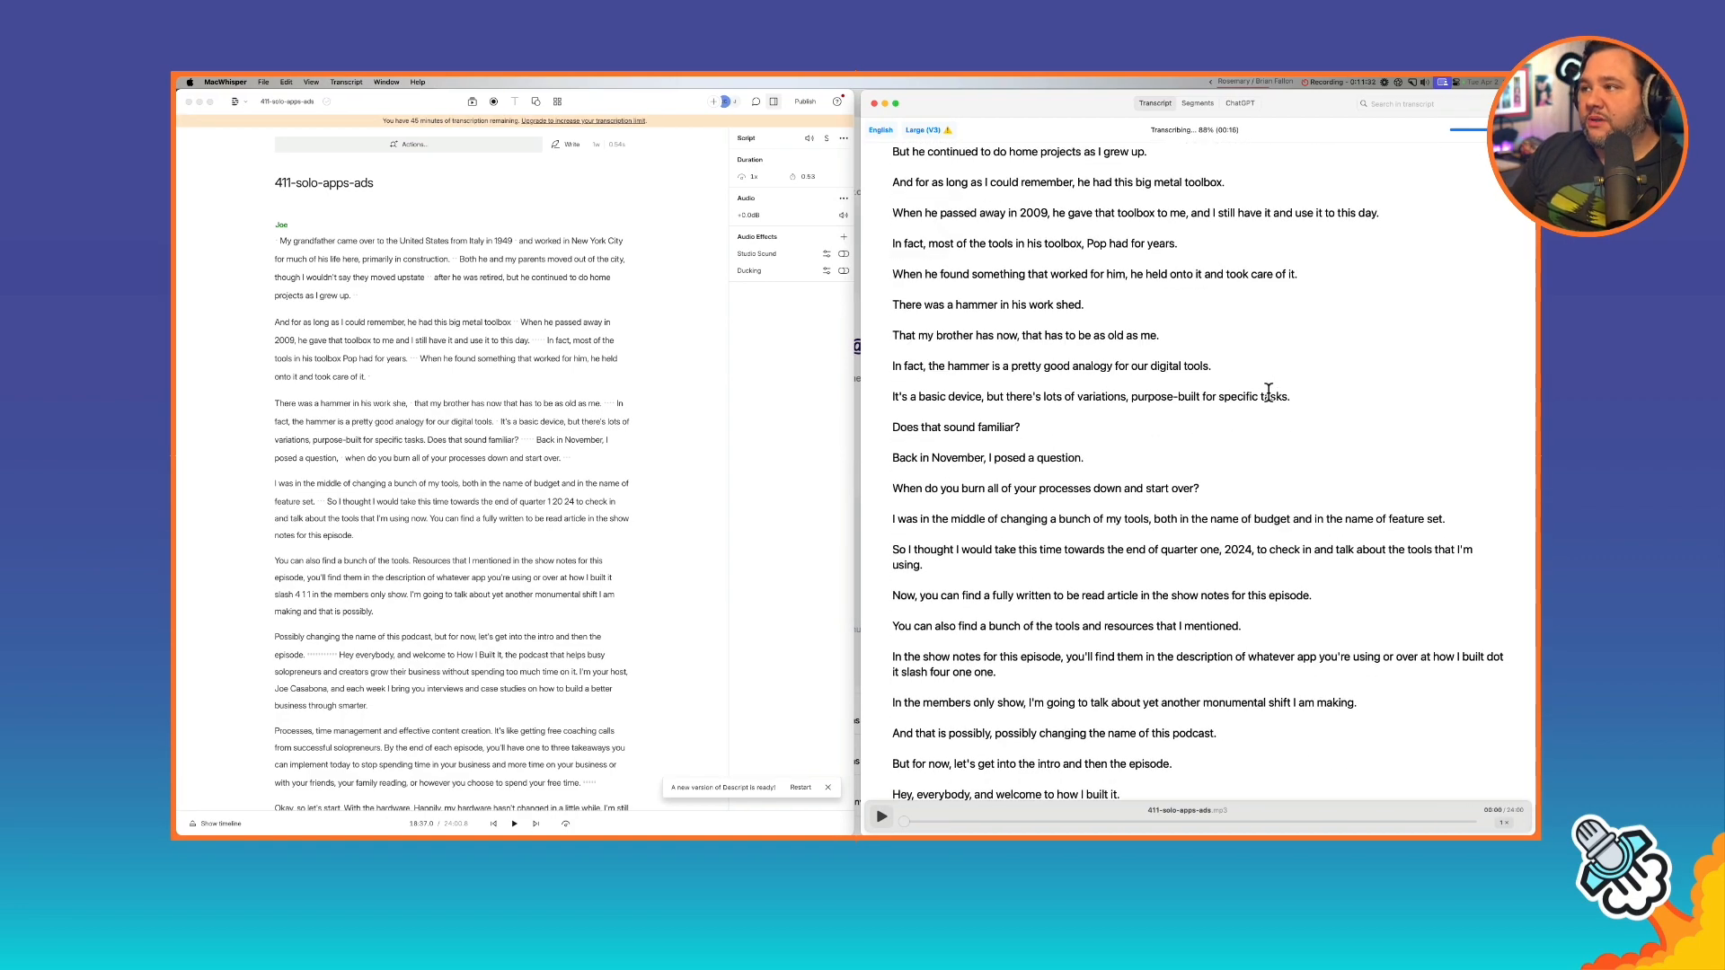
scroll(1269, 393, down, 5)
scroll(1268, 392, down, 5)
scroll(1268, 393, down, 8)
scroll(1267, 392, down, 6)
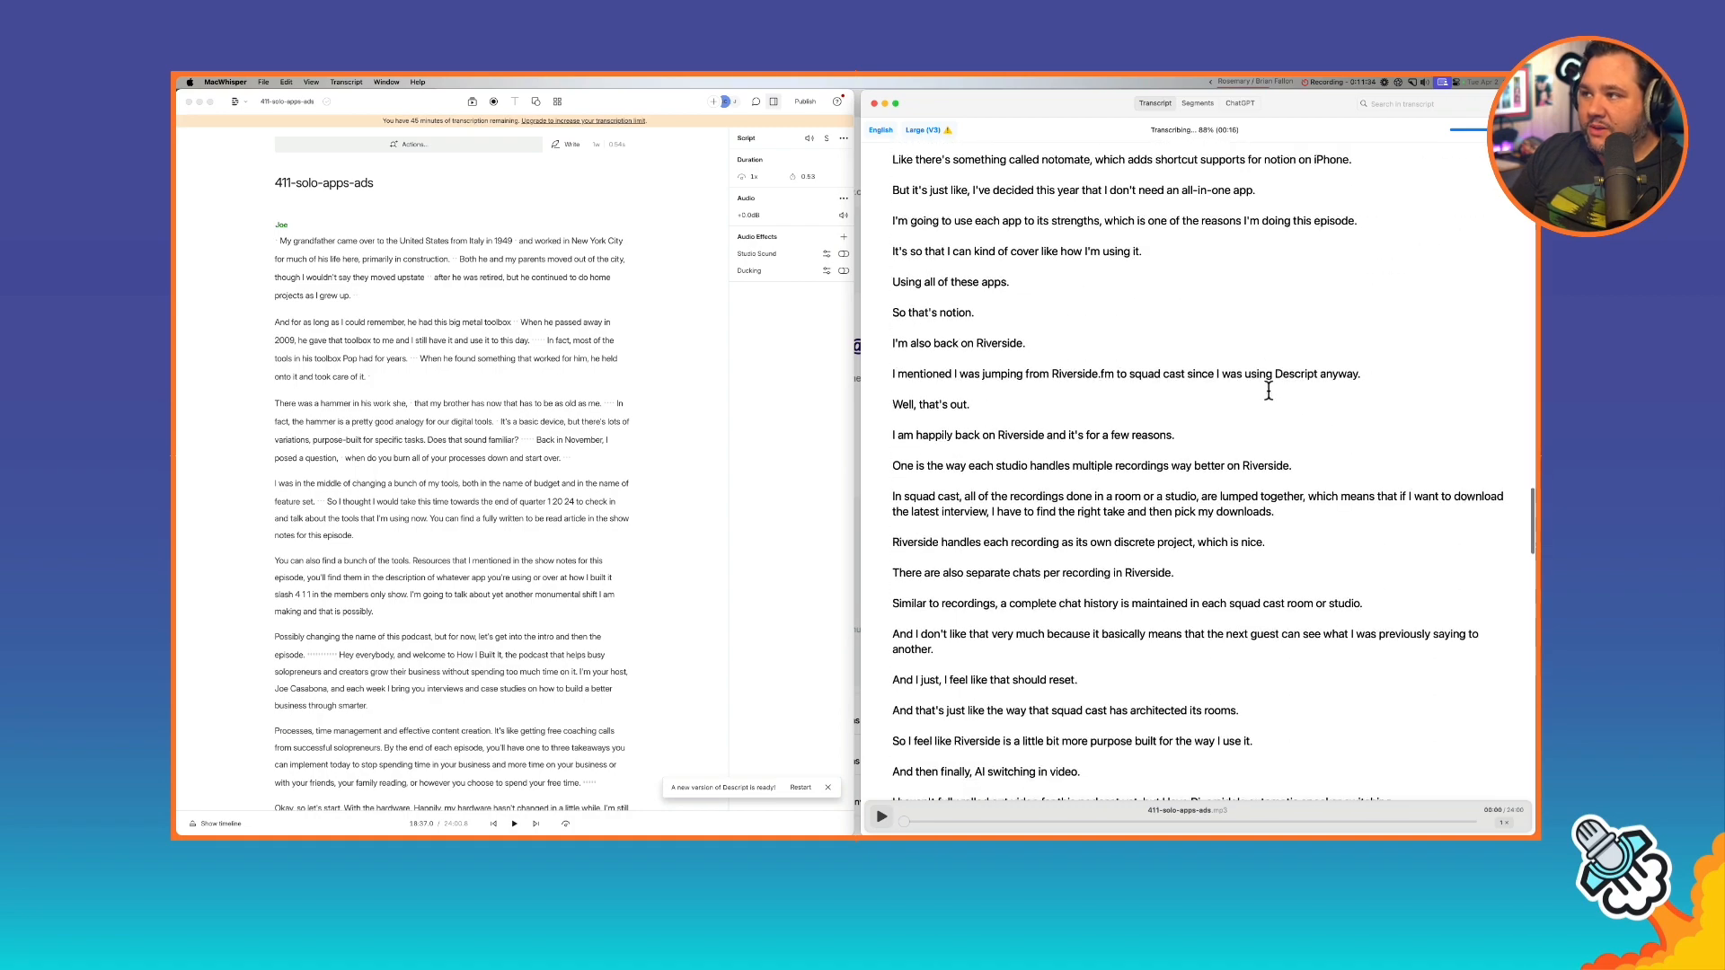
scroll(1267, 393, down, 8)
scroll(1269, 392, down, 5)
scroll(1268, 392, down, 3)
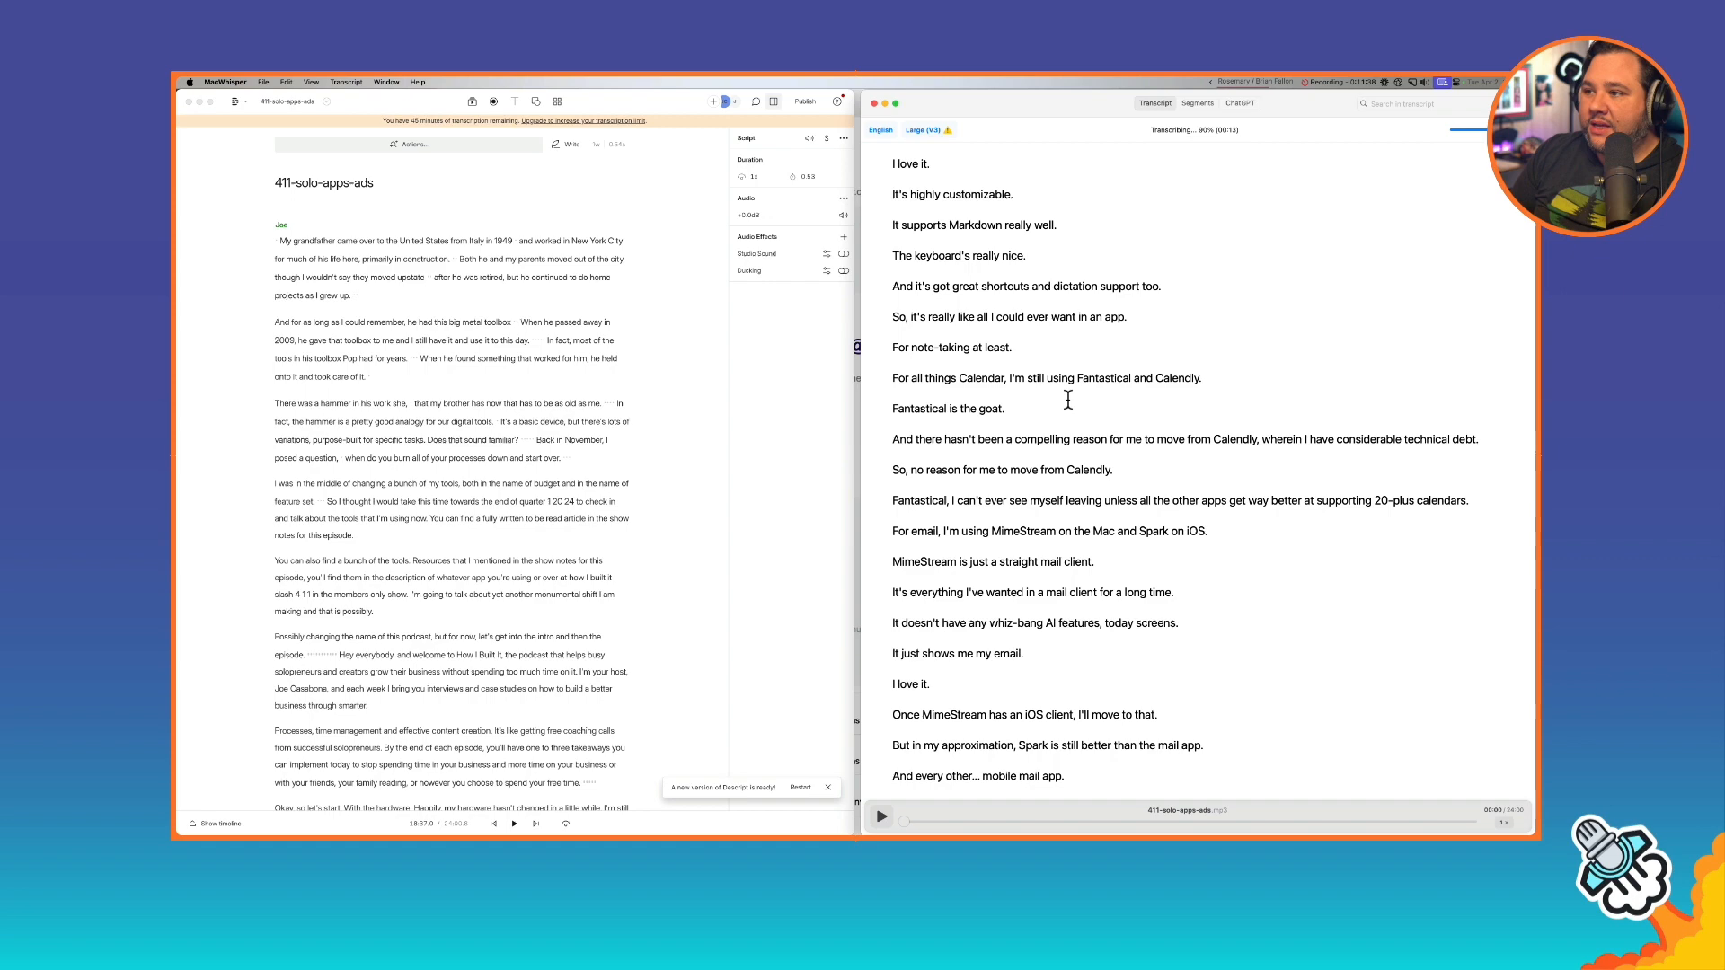
scroll(1067, 403, down, 5)
scroll(1068, 399, down, 3)
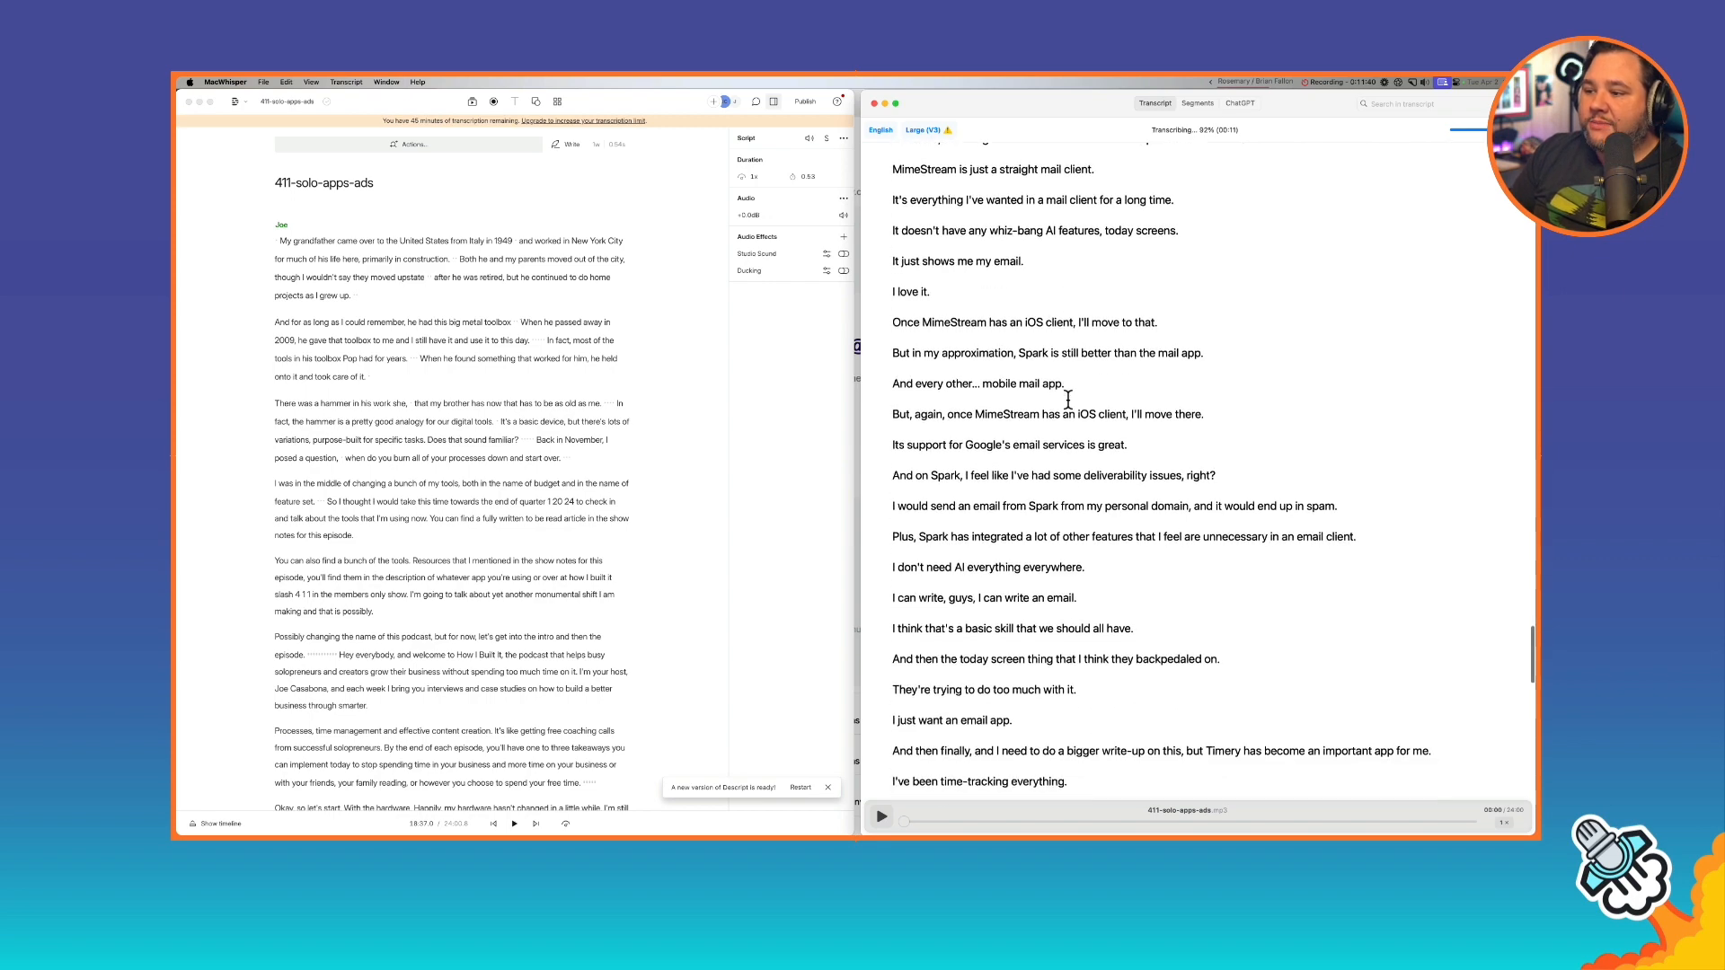
scroll(1068, 546, up, 2)
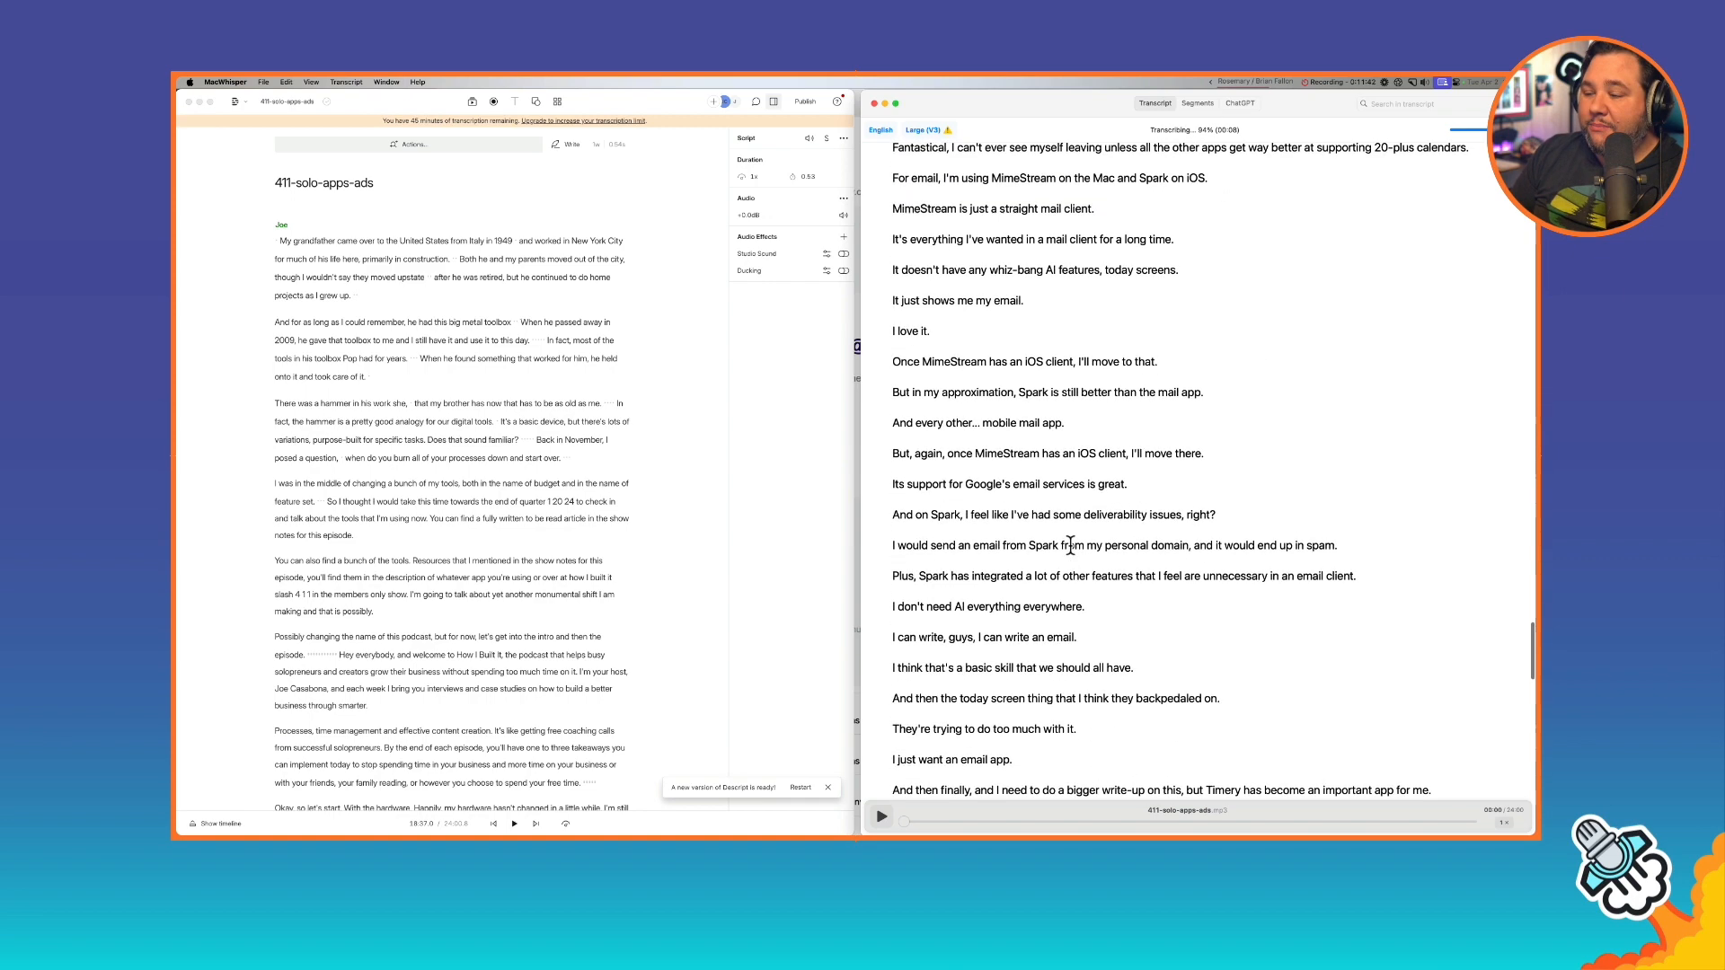
scroll(1069, 545, up, 1)
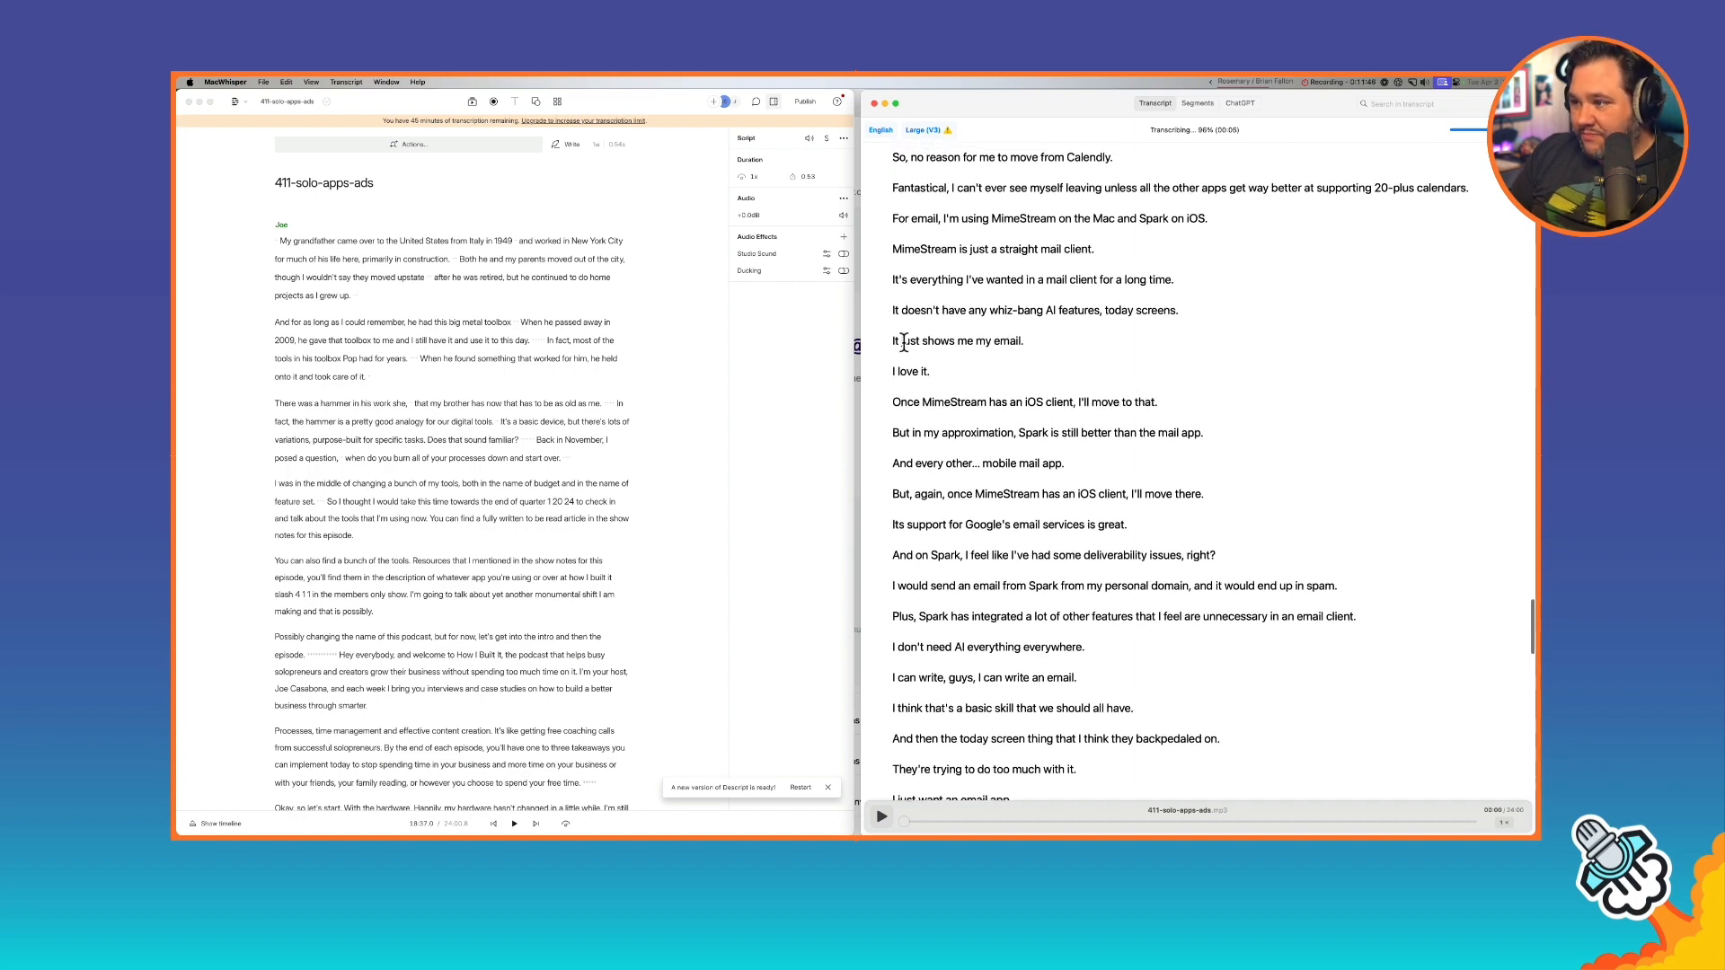
scroll(903, 344, up, 5)
scroll(903, 344, up, 5)
scroll(903, 344, up, 5)
scroll(904, 344, up, 5)
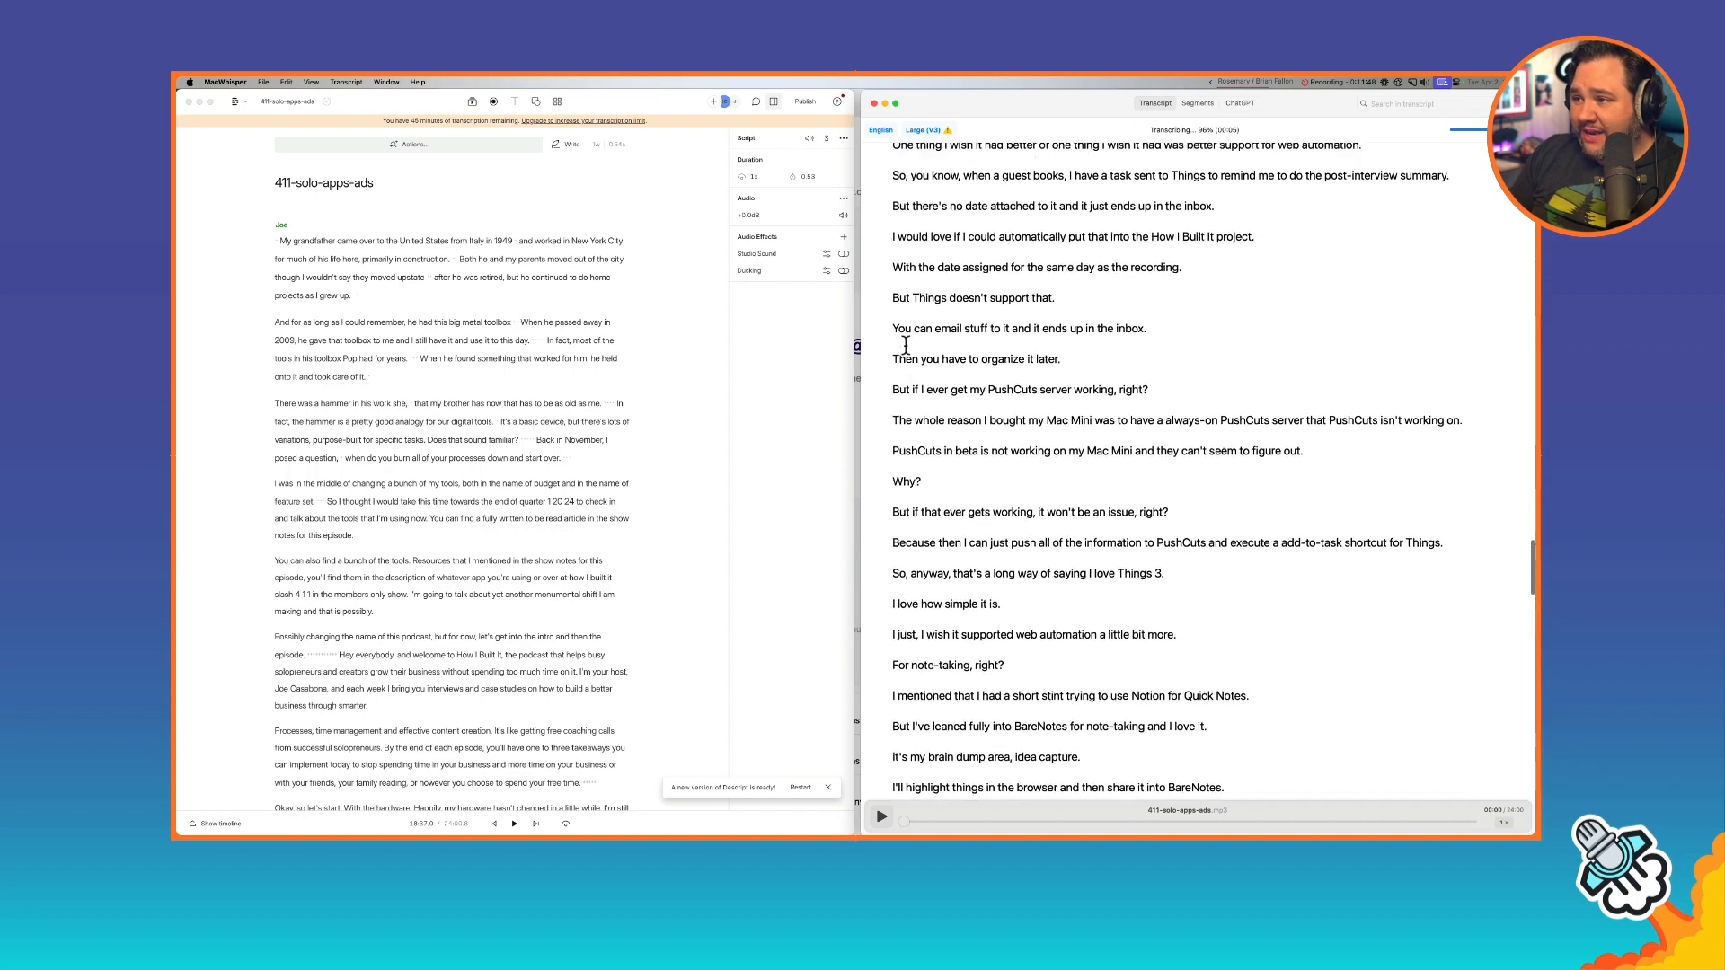
scroll(905, 344, up, 5)
scroll(1035, 435, up, 5)
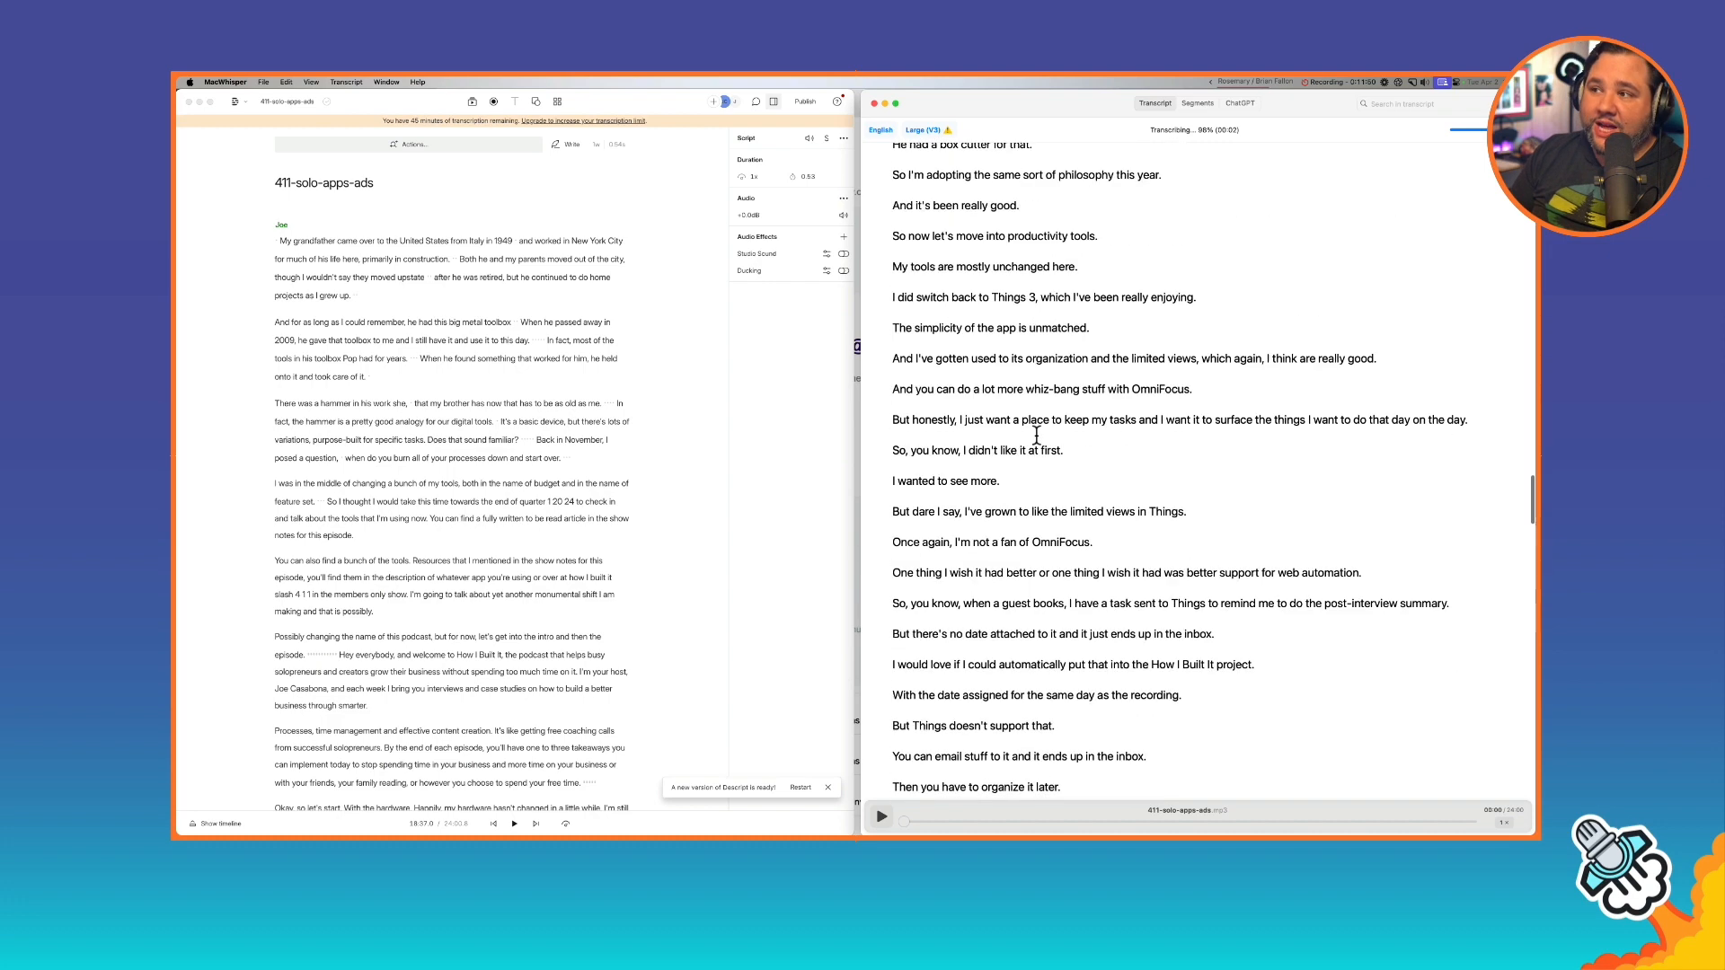
scroll(1035, 435, up, 5)
scroll(1036, 435, up, 5)
scroll(1035, 434, up, 5)
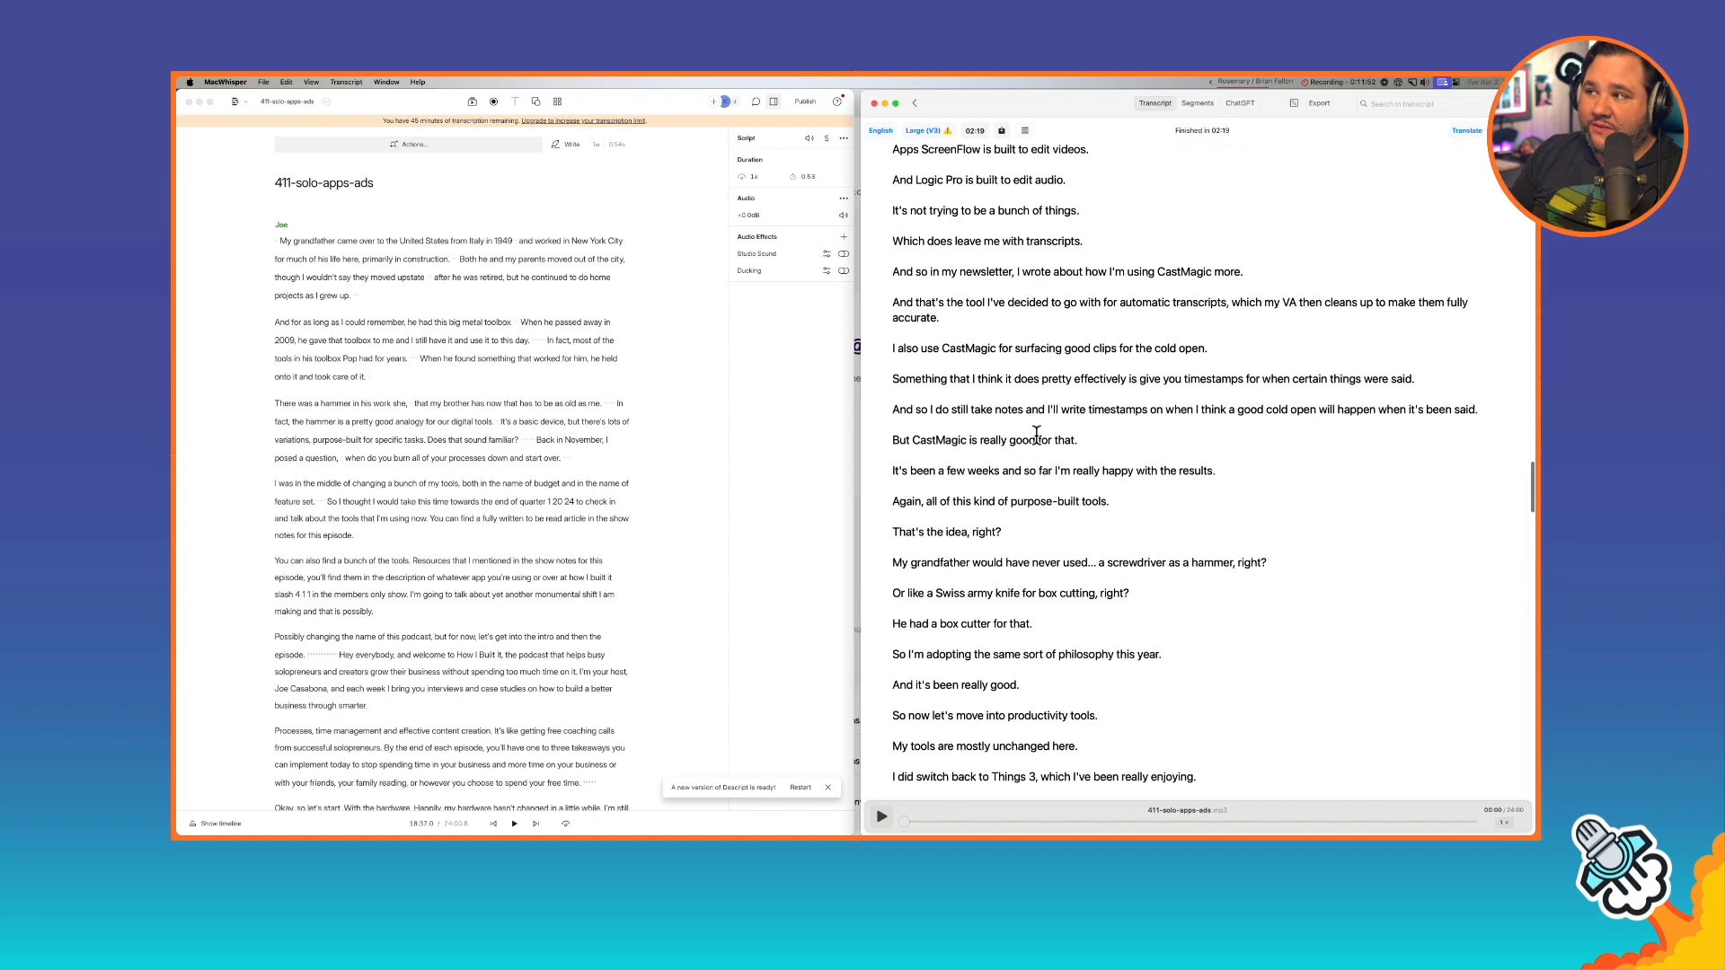
scroll(1037, 434, up, 5)
scroll(1035, 434, up, 5)
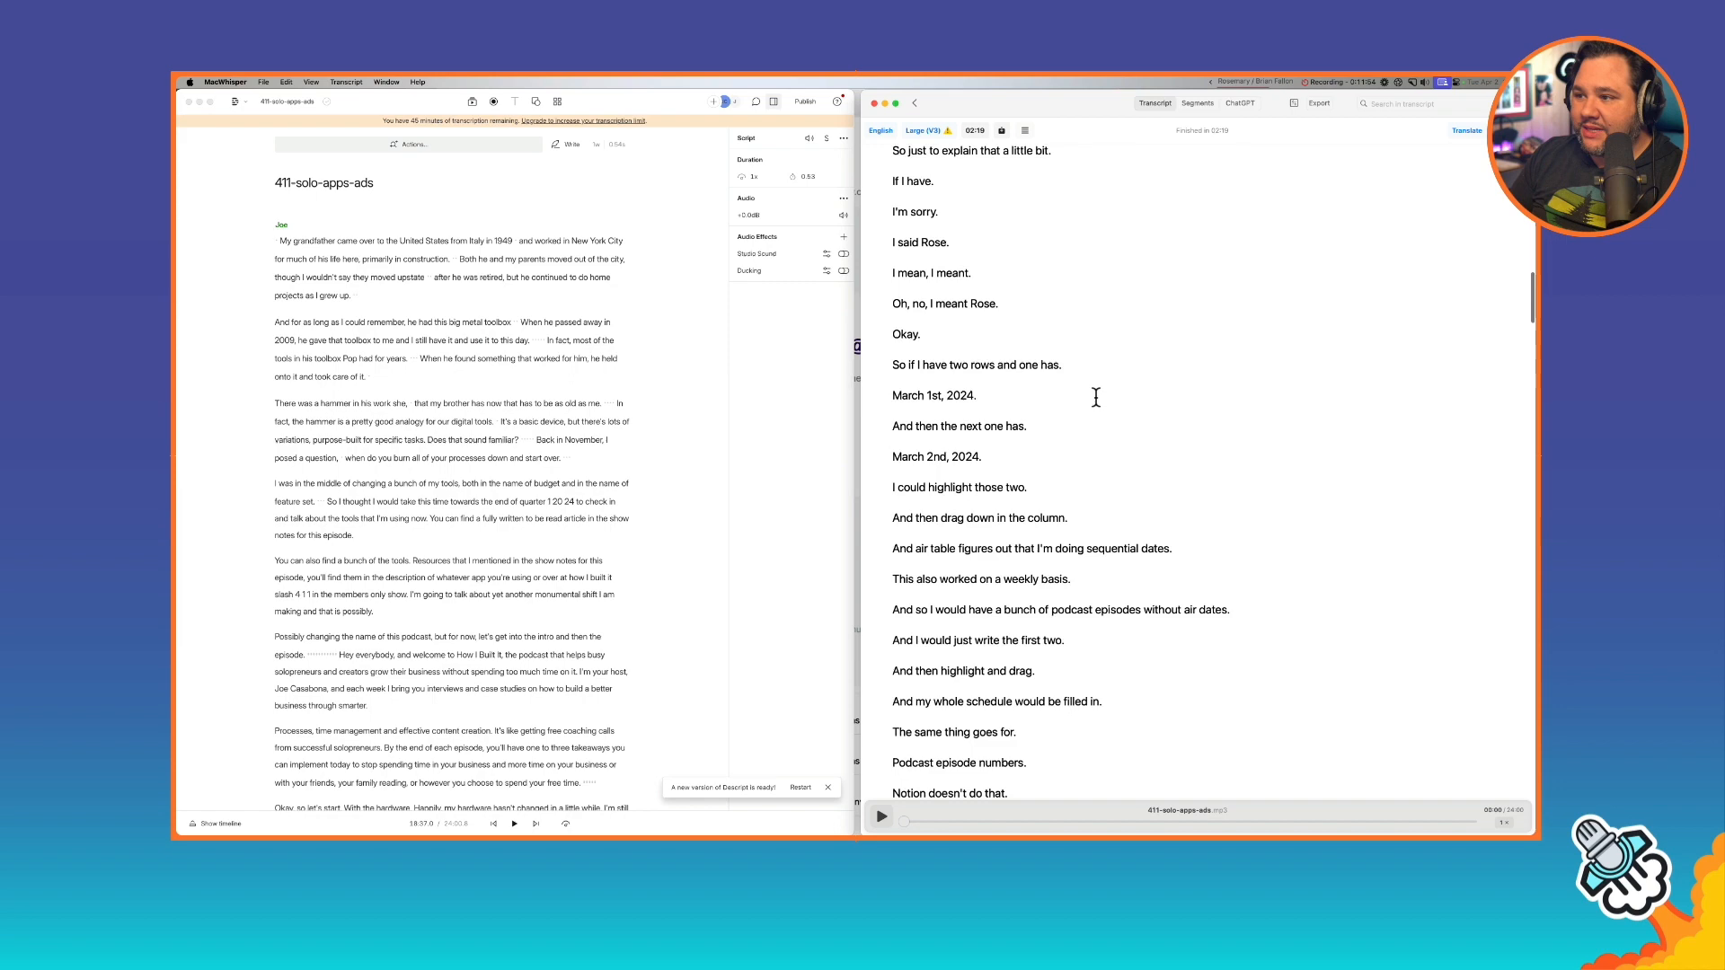
scroll(1095, 394, up, 5)
Step: Search the transcript for 'time tracking', then 'timery', to find where Timery is spoken
key(super+f)
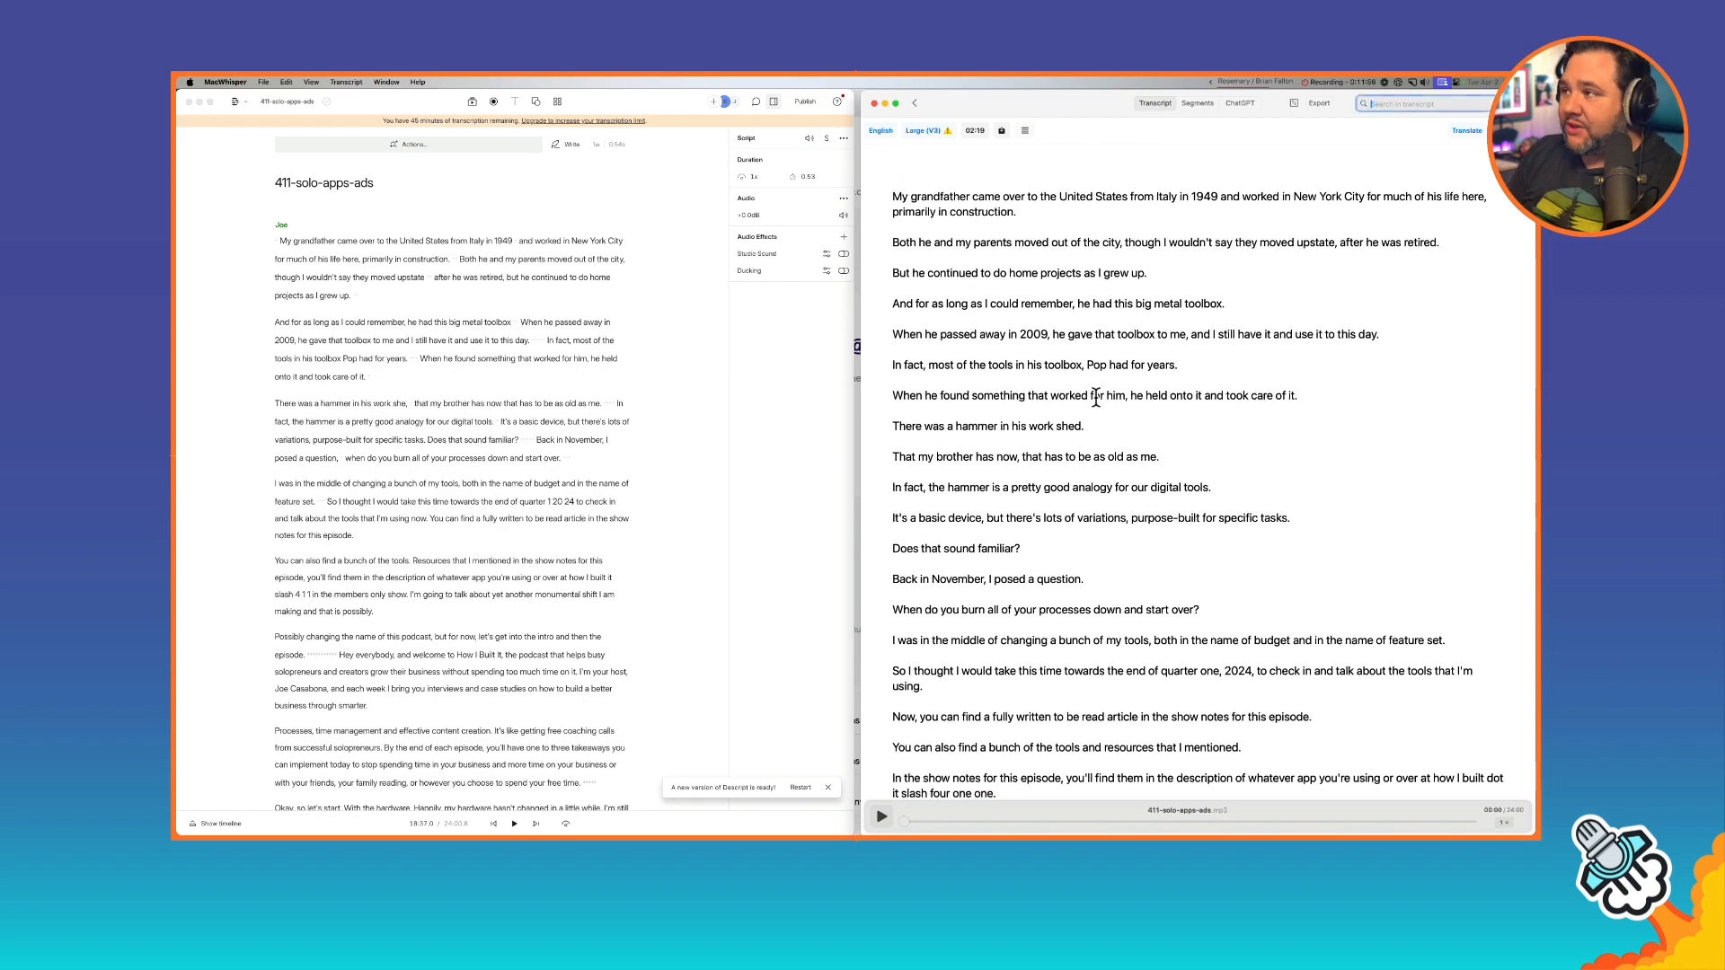
text(time tr)
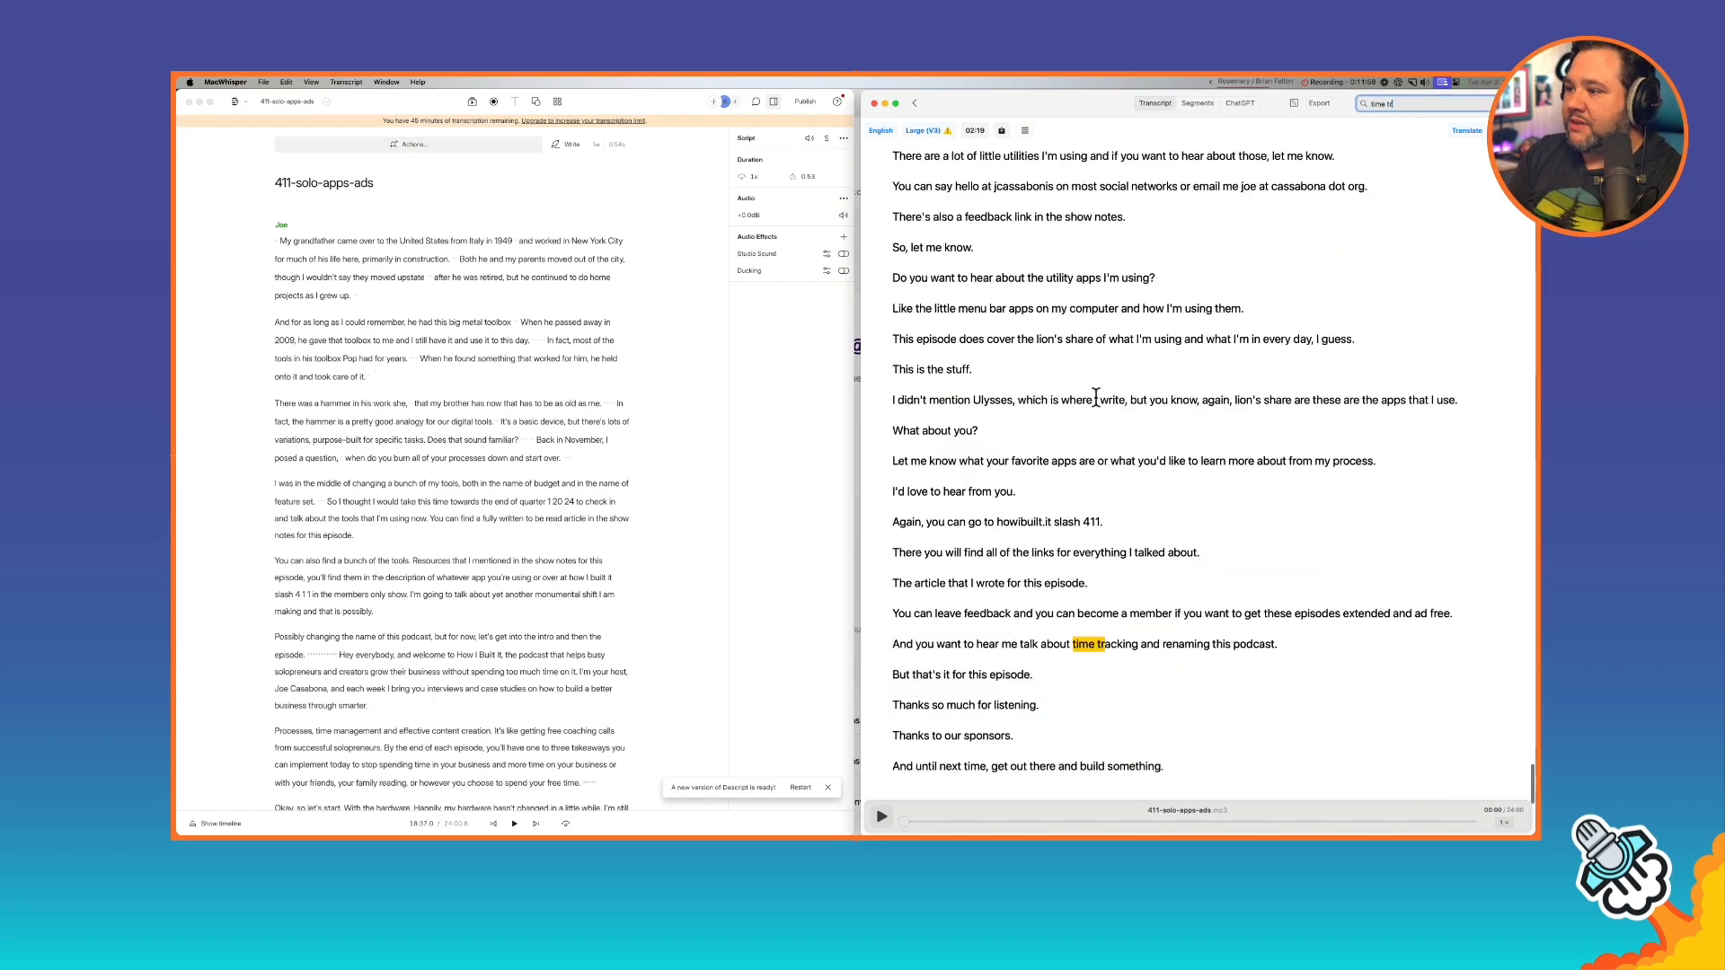
text(acking ever)
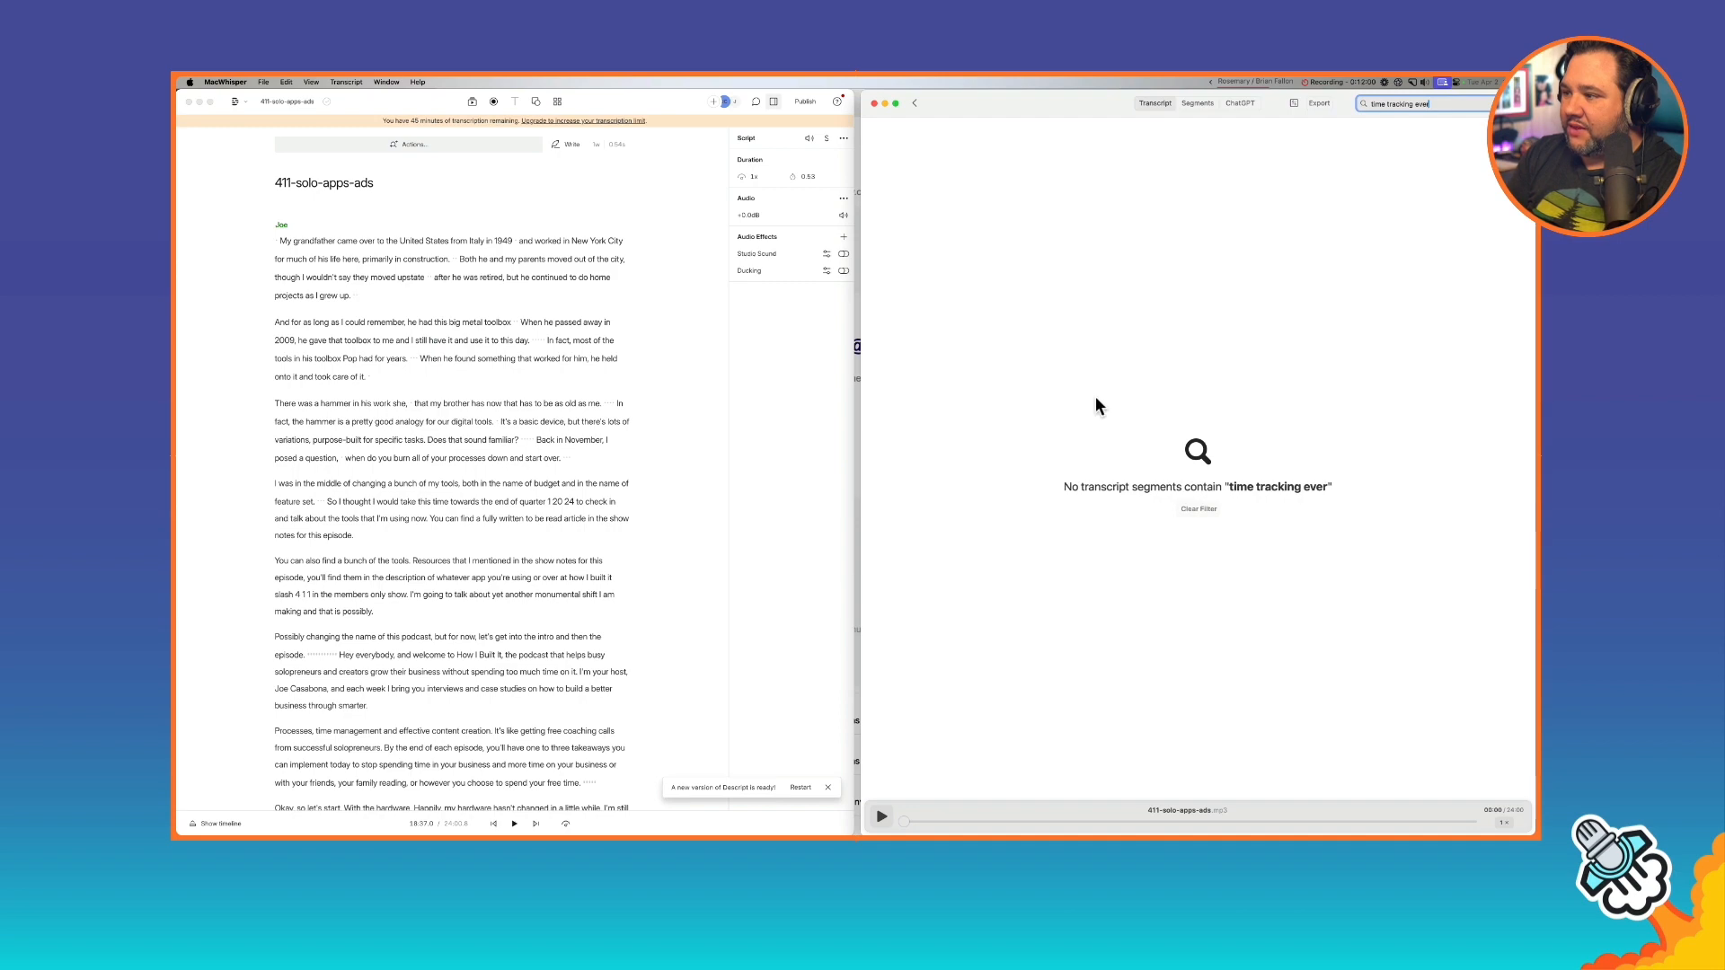
key(BackSpace)
key(BackSpace)
key(BackSpace)
key(BackSpace)
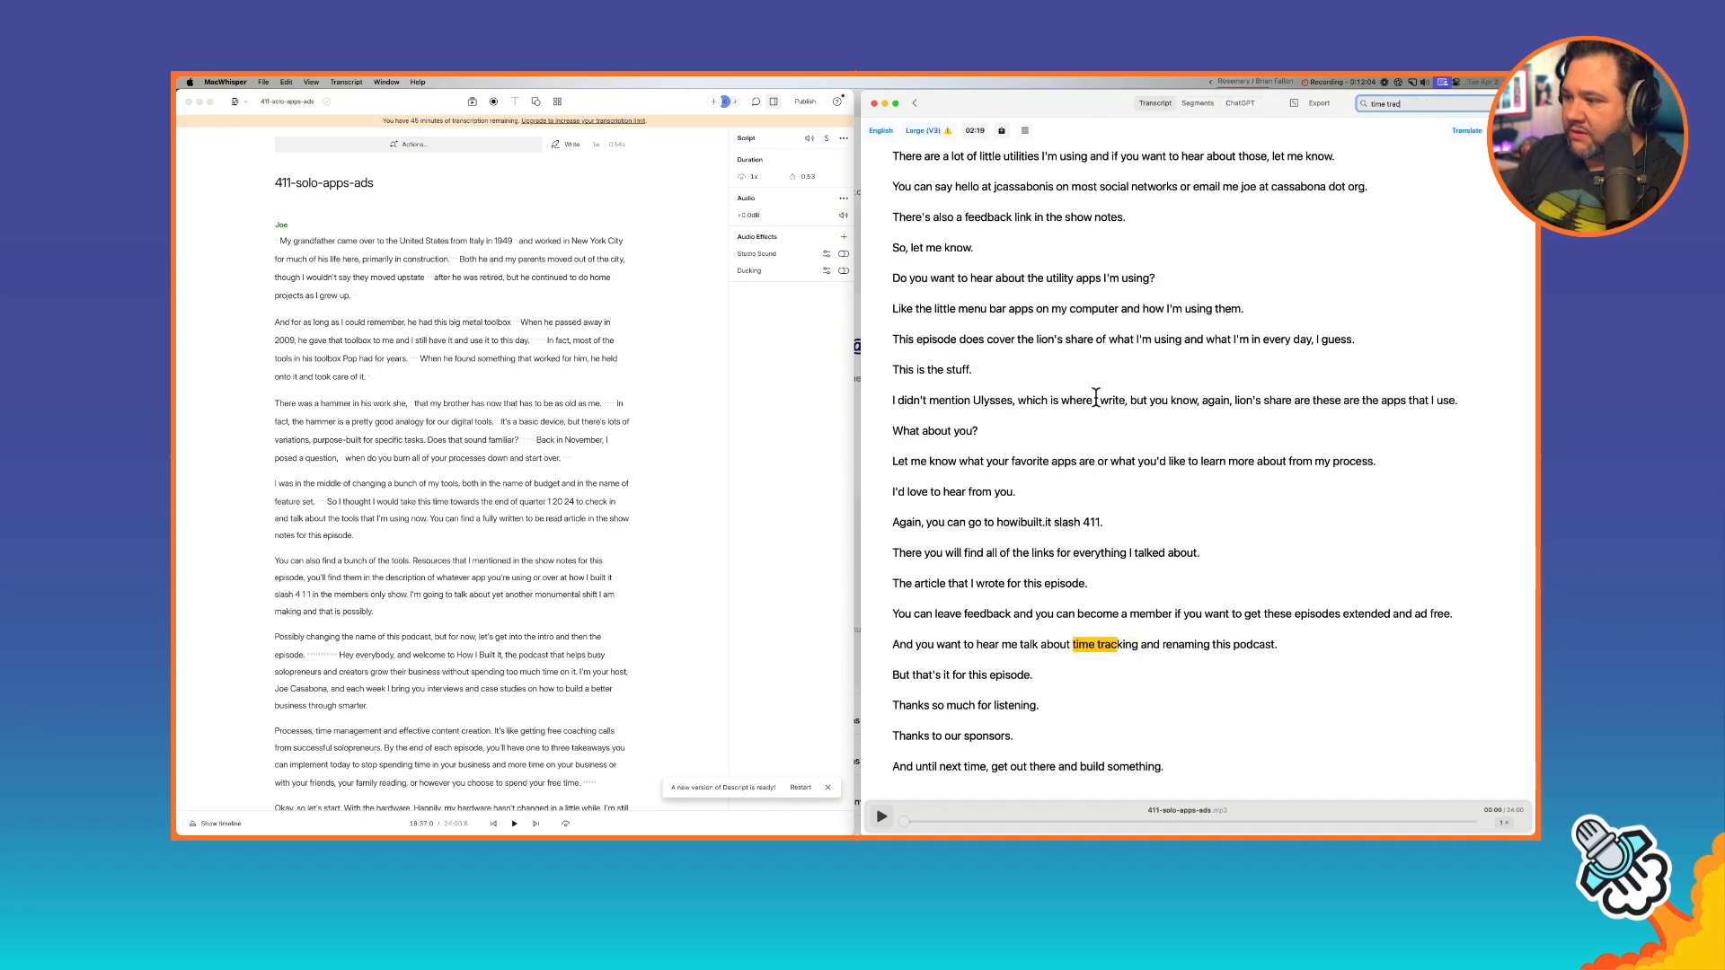
key(BackSpace)
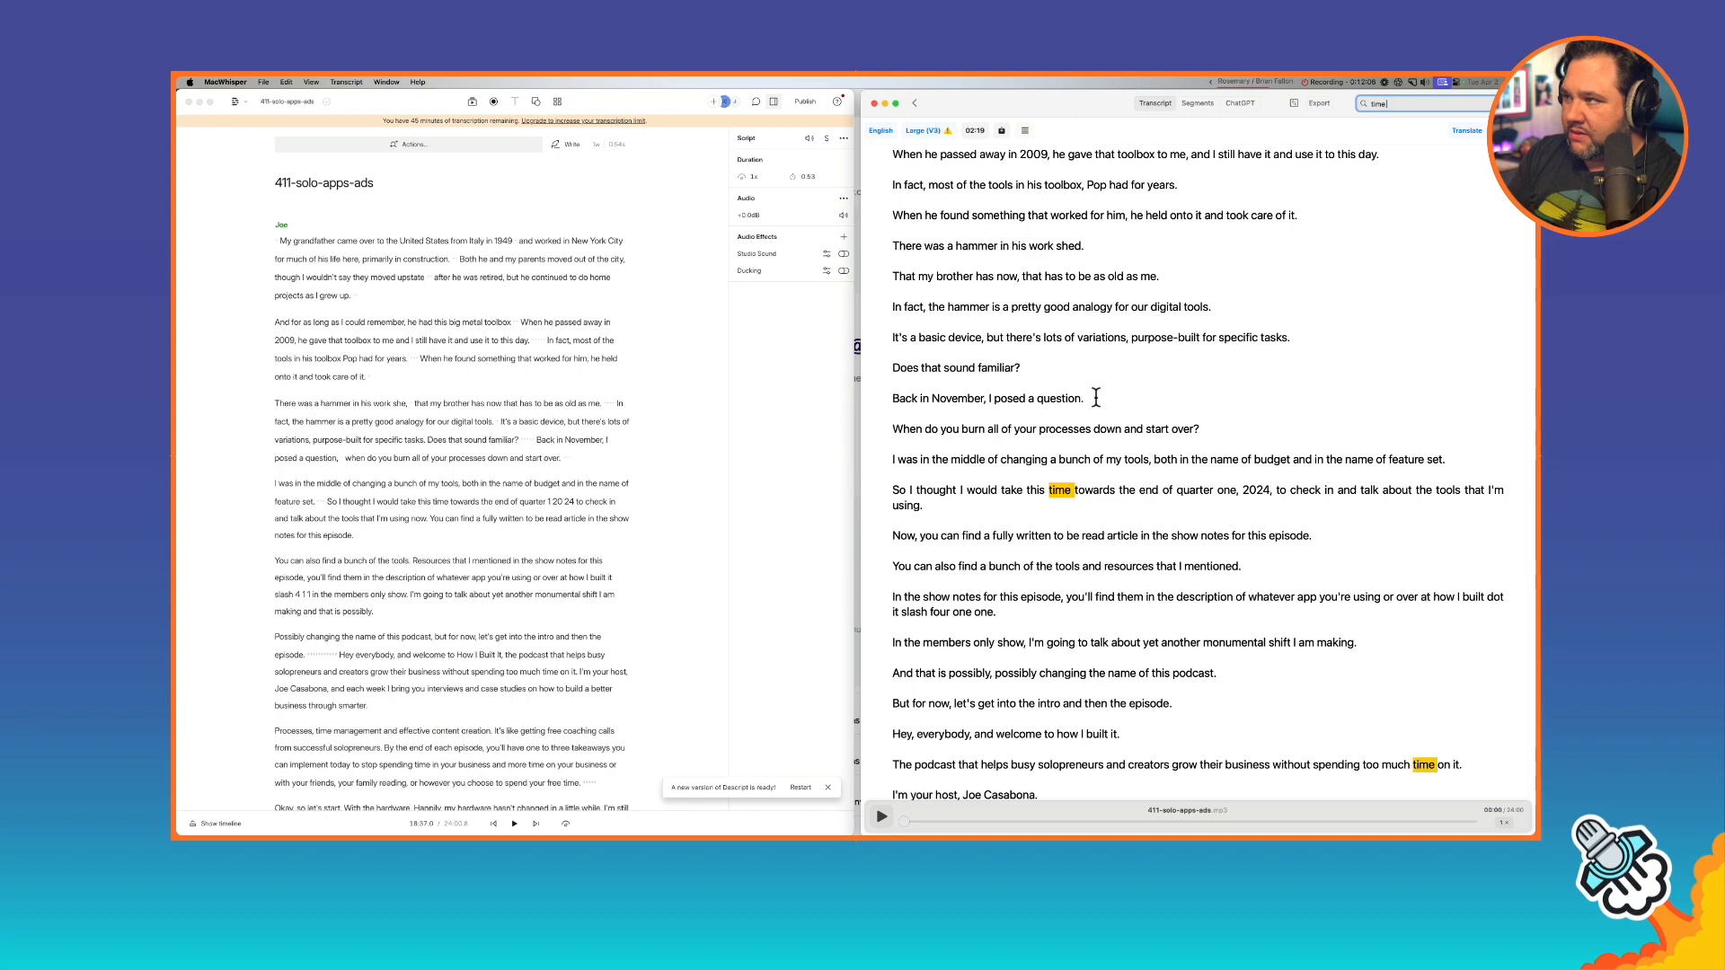
text( tr)
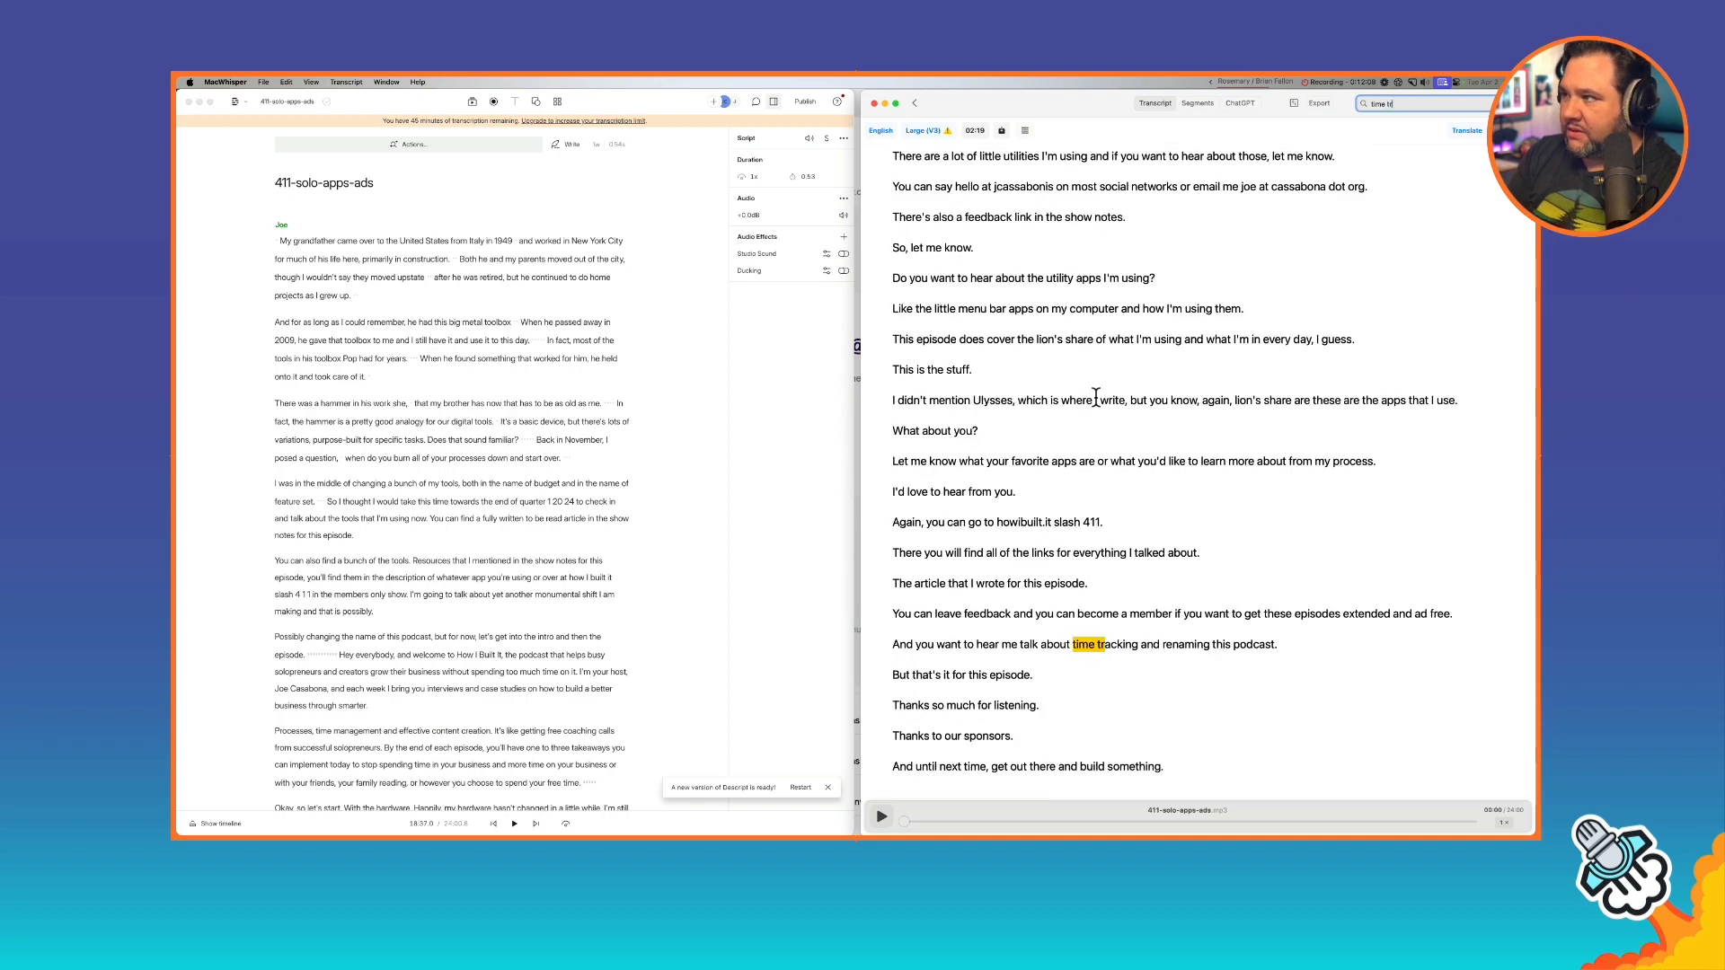
key(BackSpace)
key(BackSpace)
key(BackSpace)
key(BackSpace)
key(BackSpace)
key(BackSpace)
key(BackSpace)
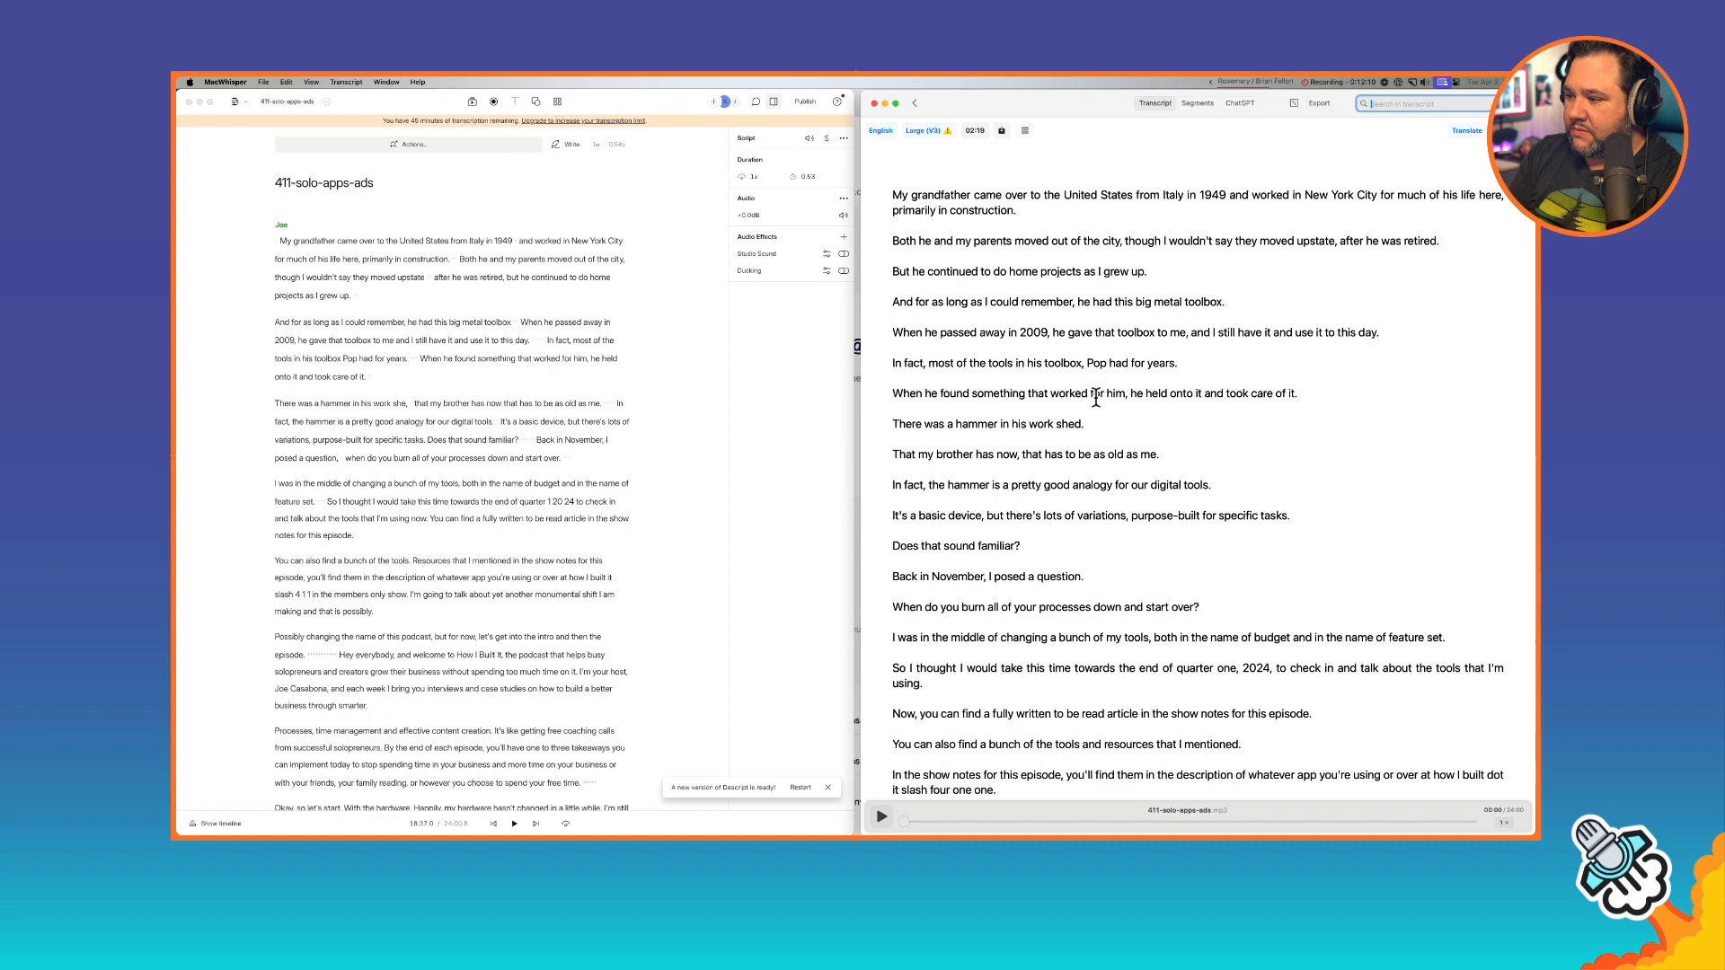
text(time track)
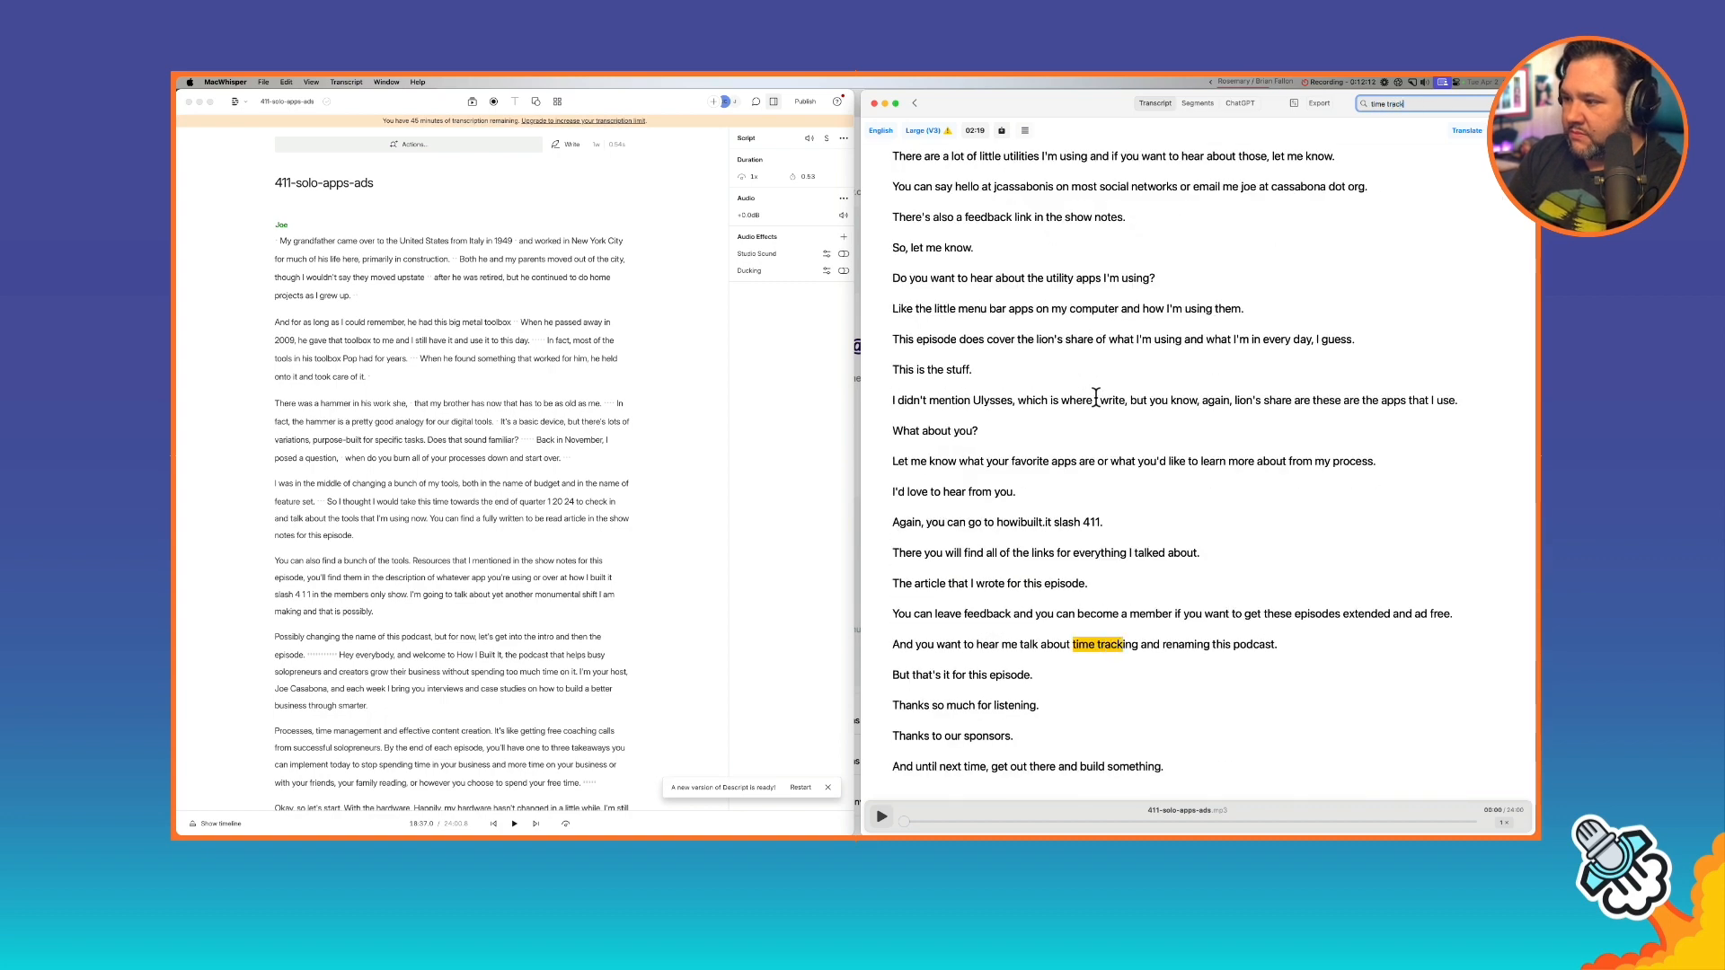
text(ing)
key(BackSpace)
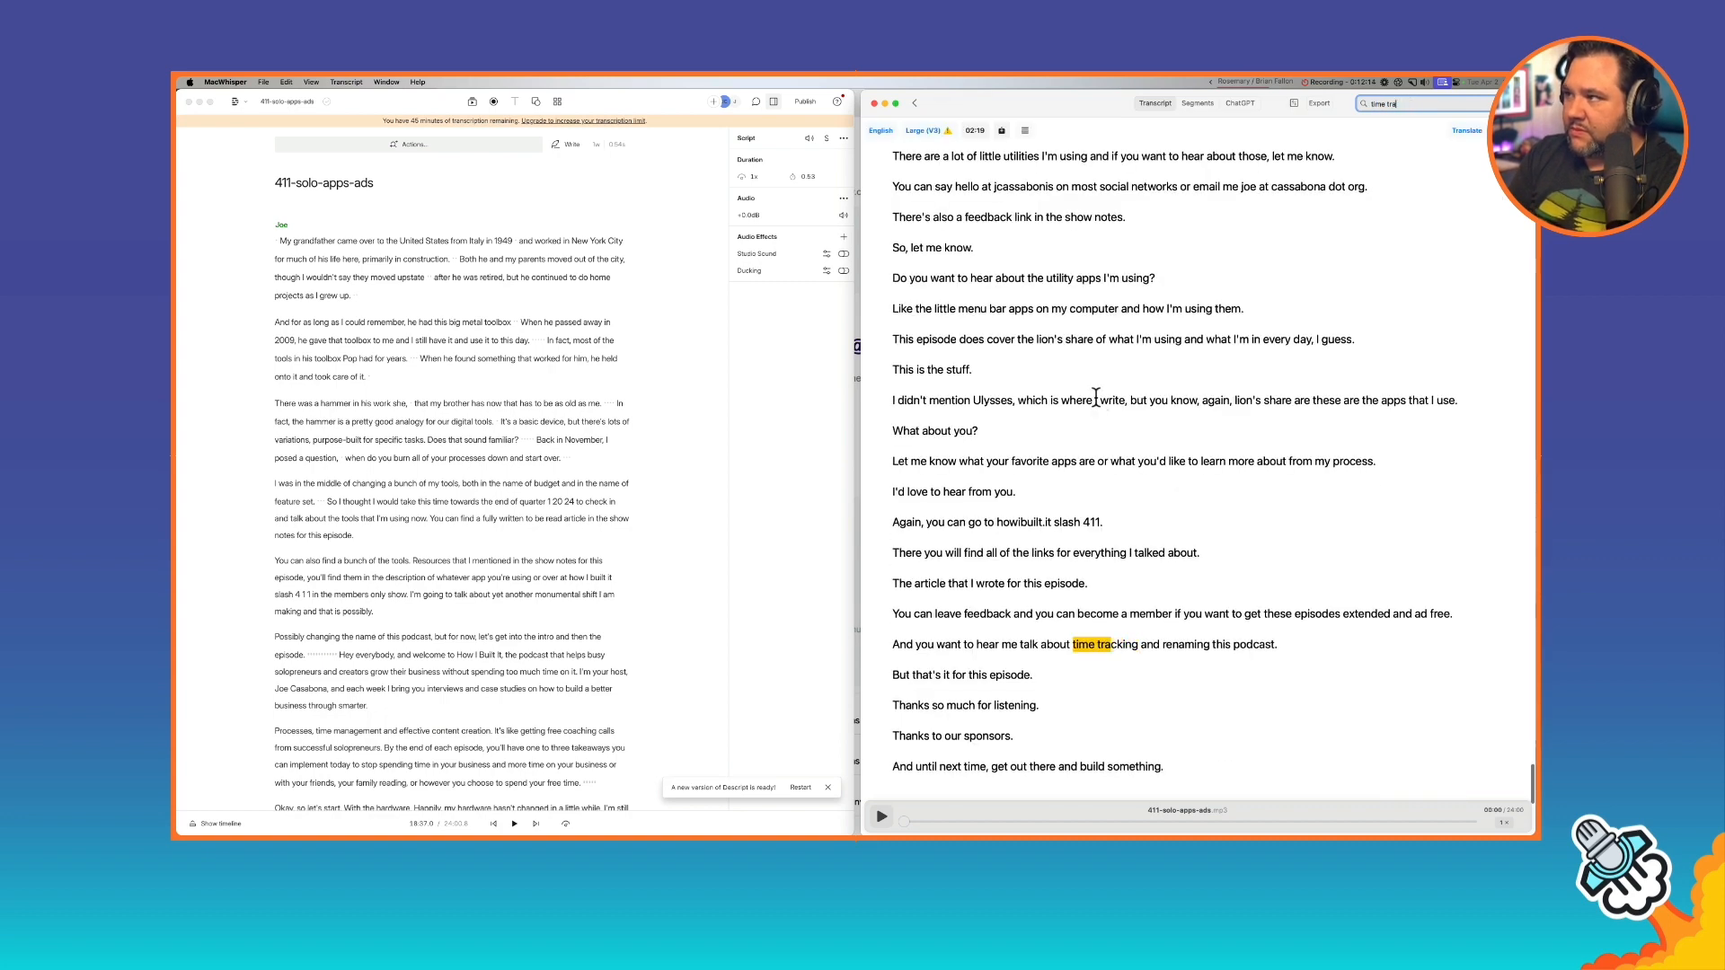
key(BackSpace)
key(BackSpace)
text(ery)
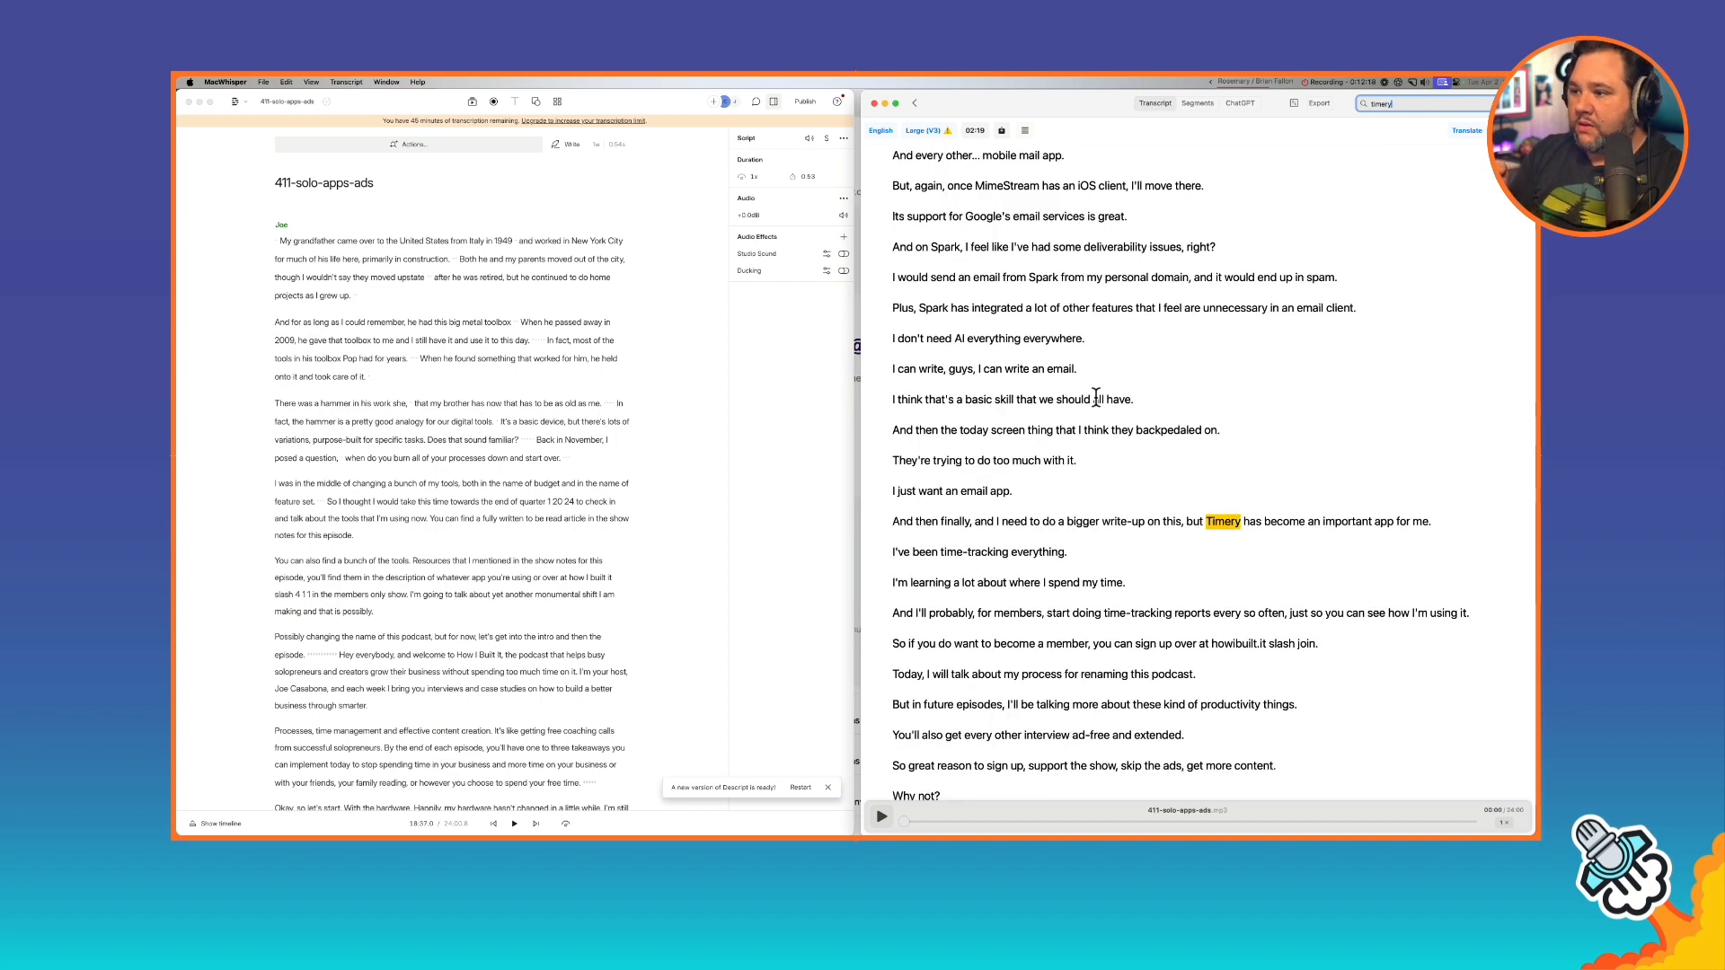
click(964, 555)
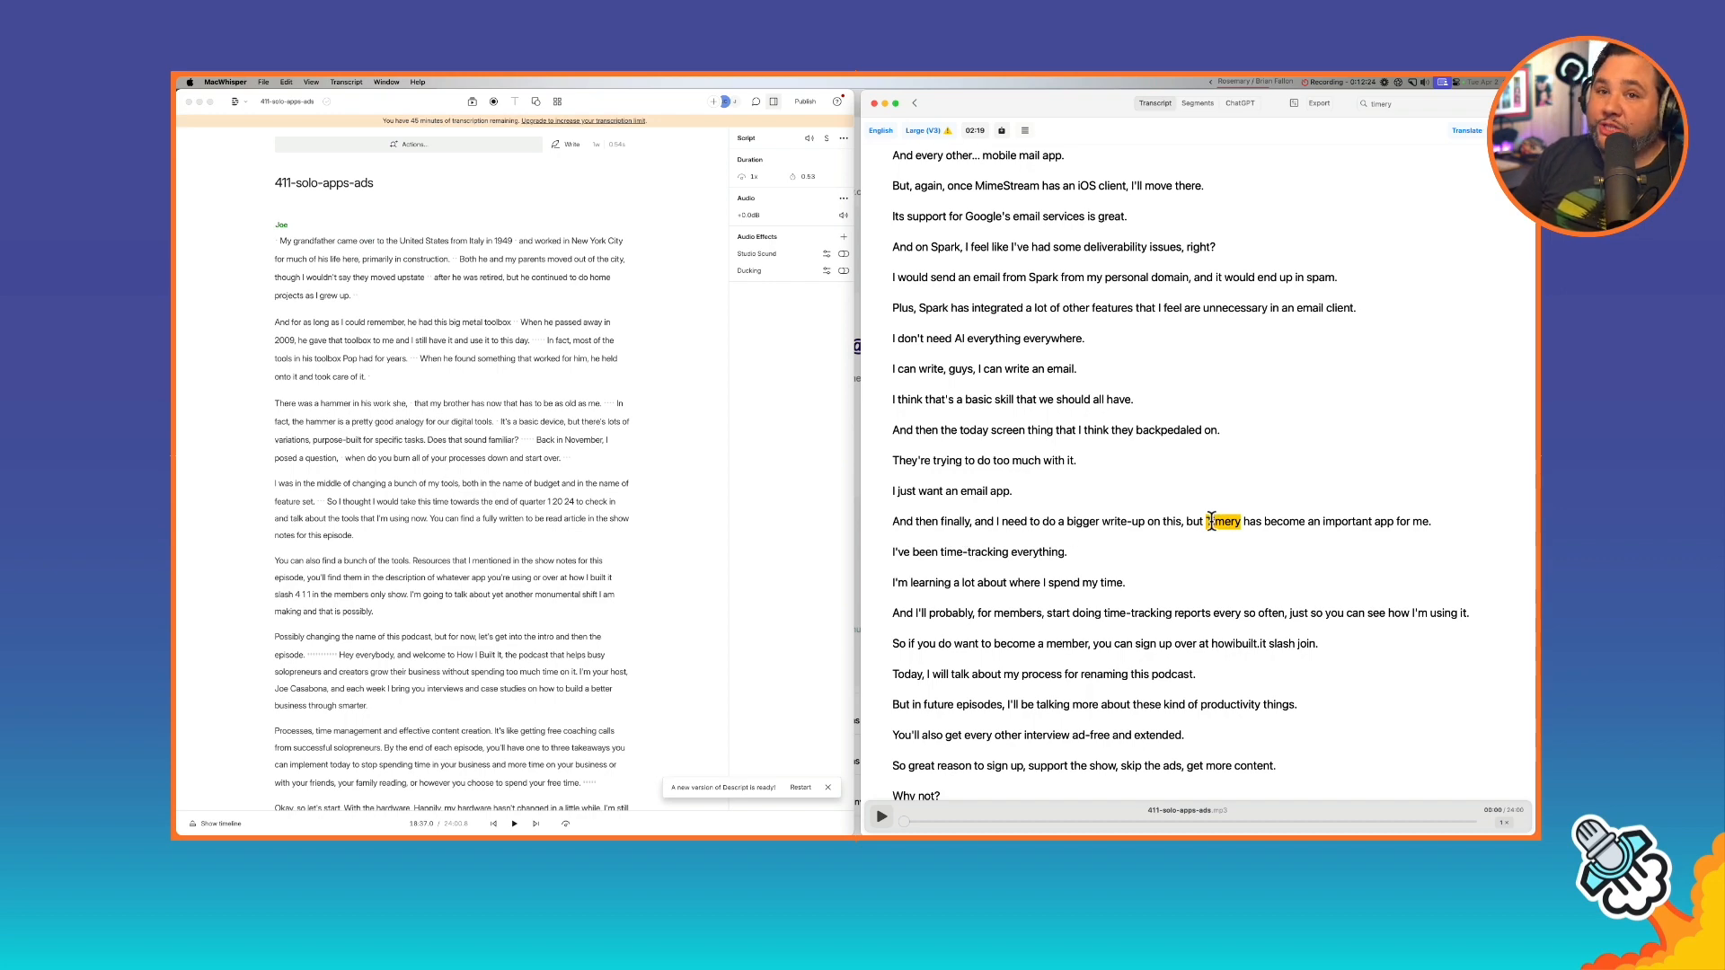
scroll(1270, 536, down, 2)
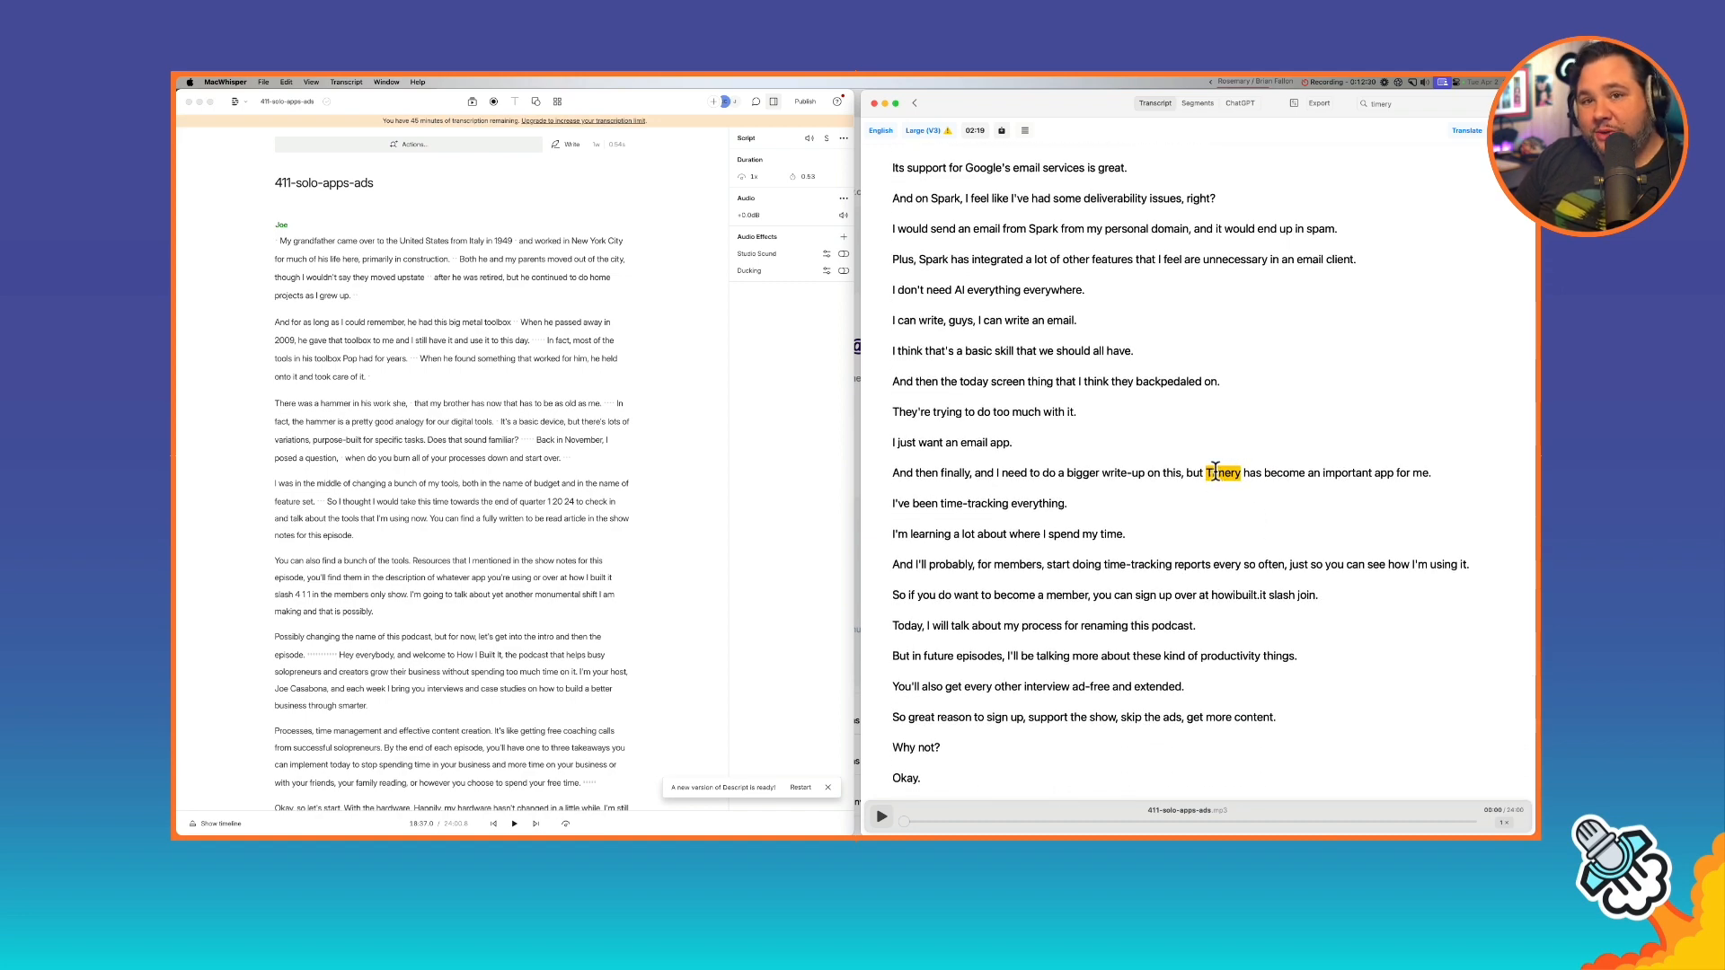
scroll(1213, 472, down, 5)
scroll(1213, 472, down, 8)
scroll(1213, 472, down, 8)
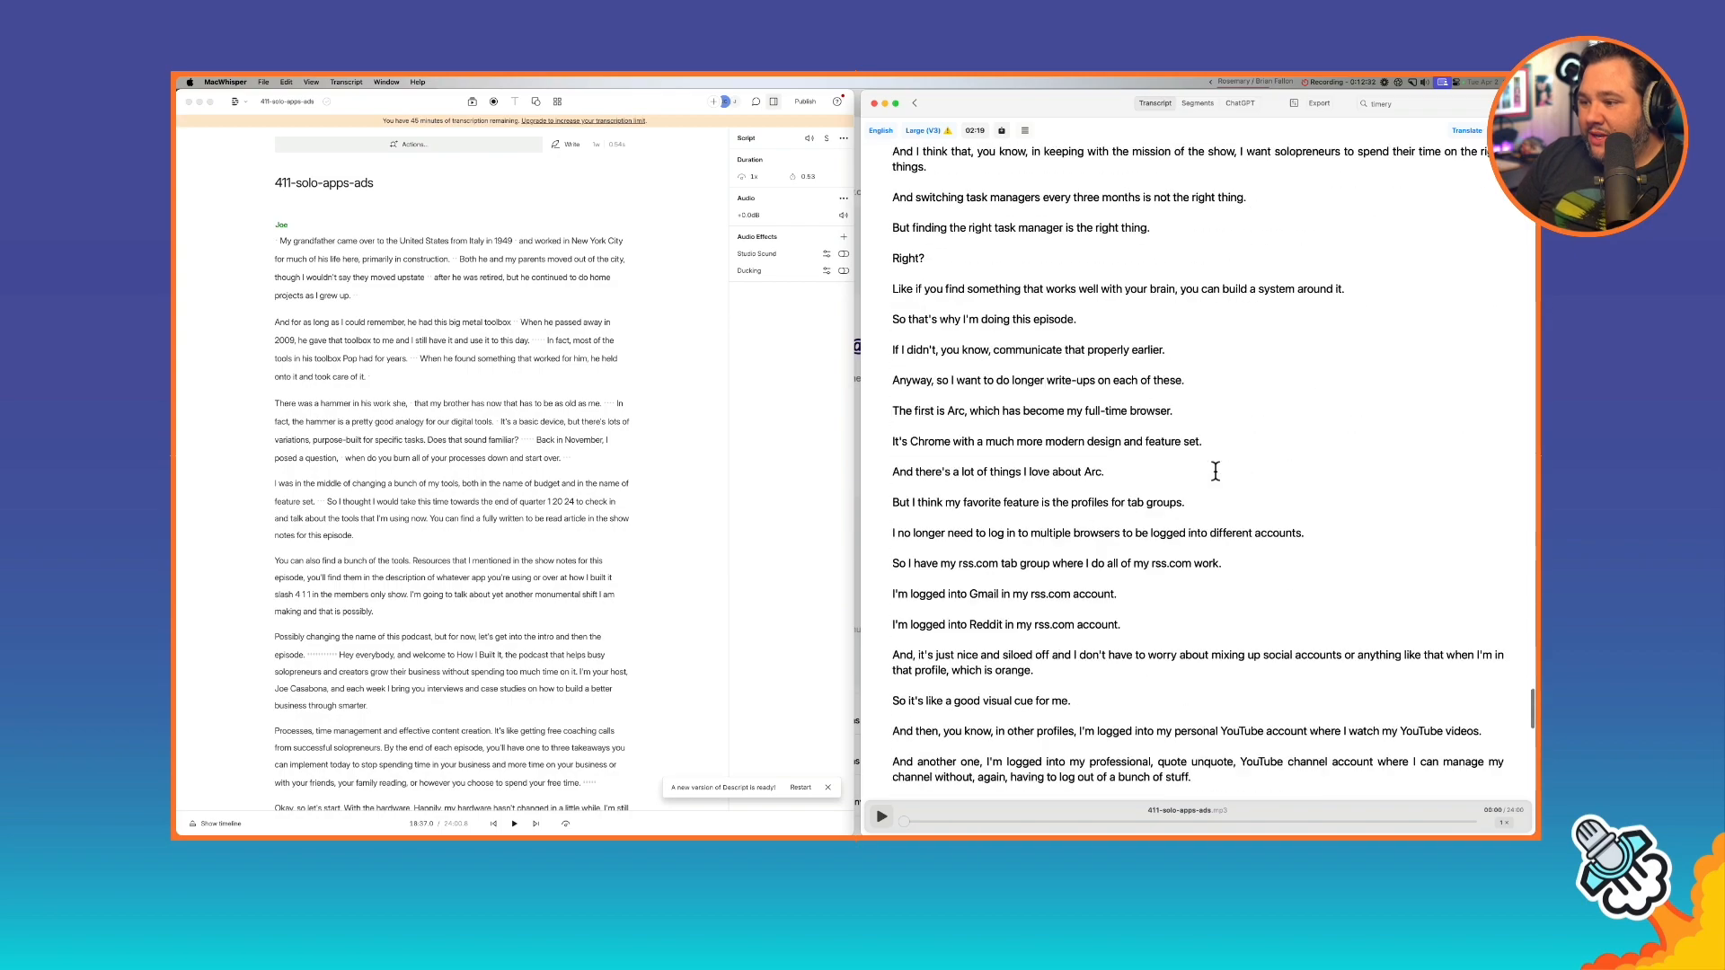
scroll(1212, 472, down, 8)
scroll(1212, 472, down, 8)
scroll(1213, 473, down, 4)
scroll(1212, 472, down, 3)
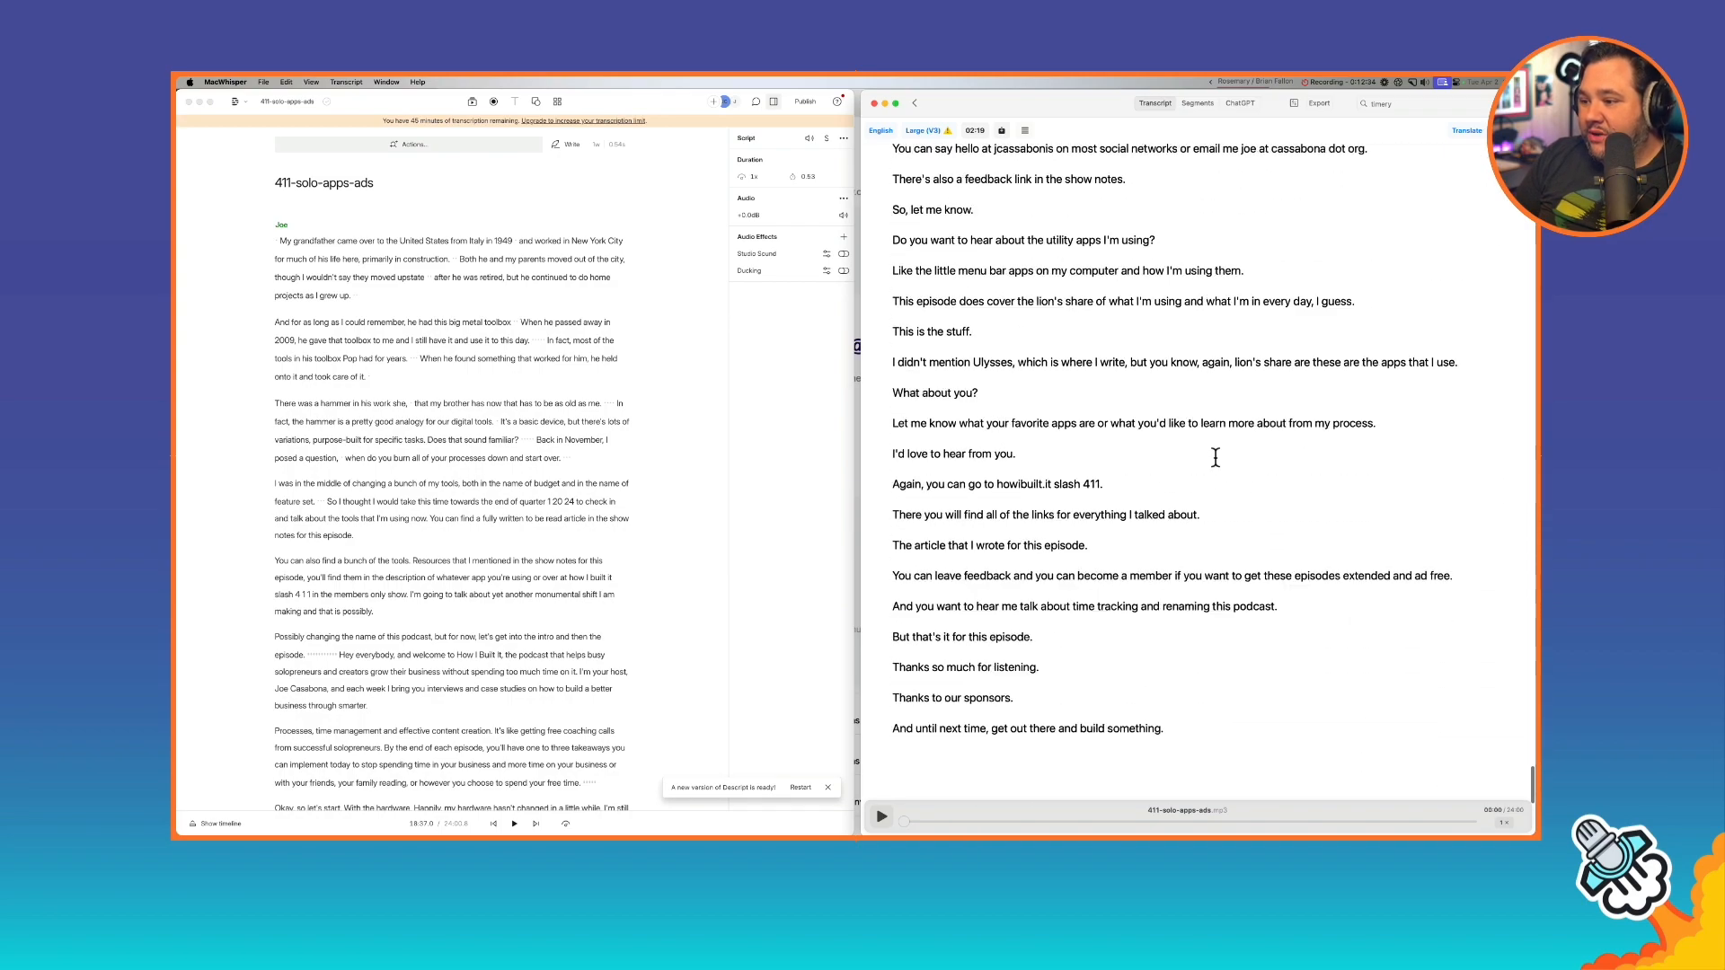
scroll(1213, 472, down, 2)
scroll(621, 557, down, 6)
scroll(620, 557, down, 6)
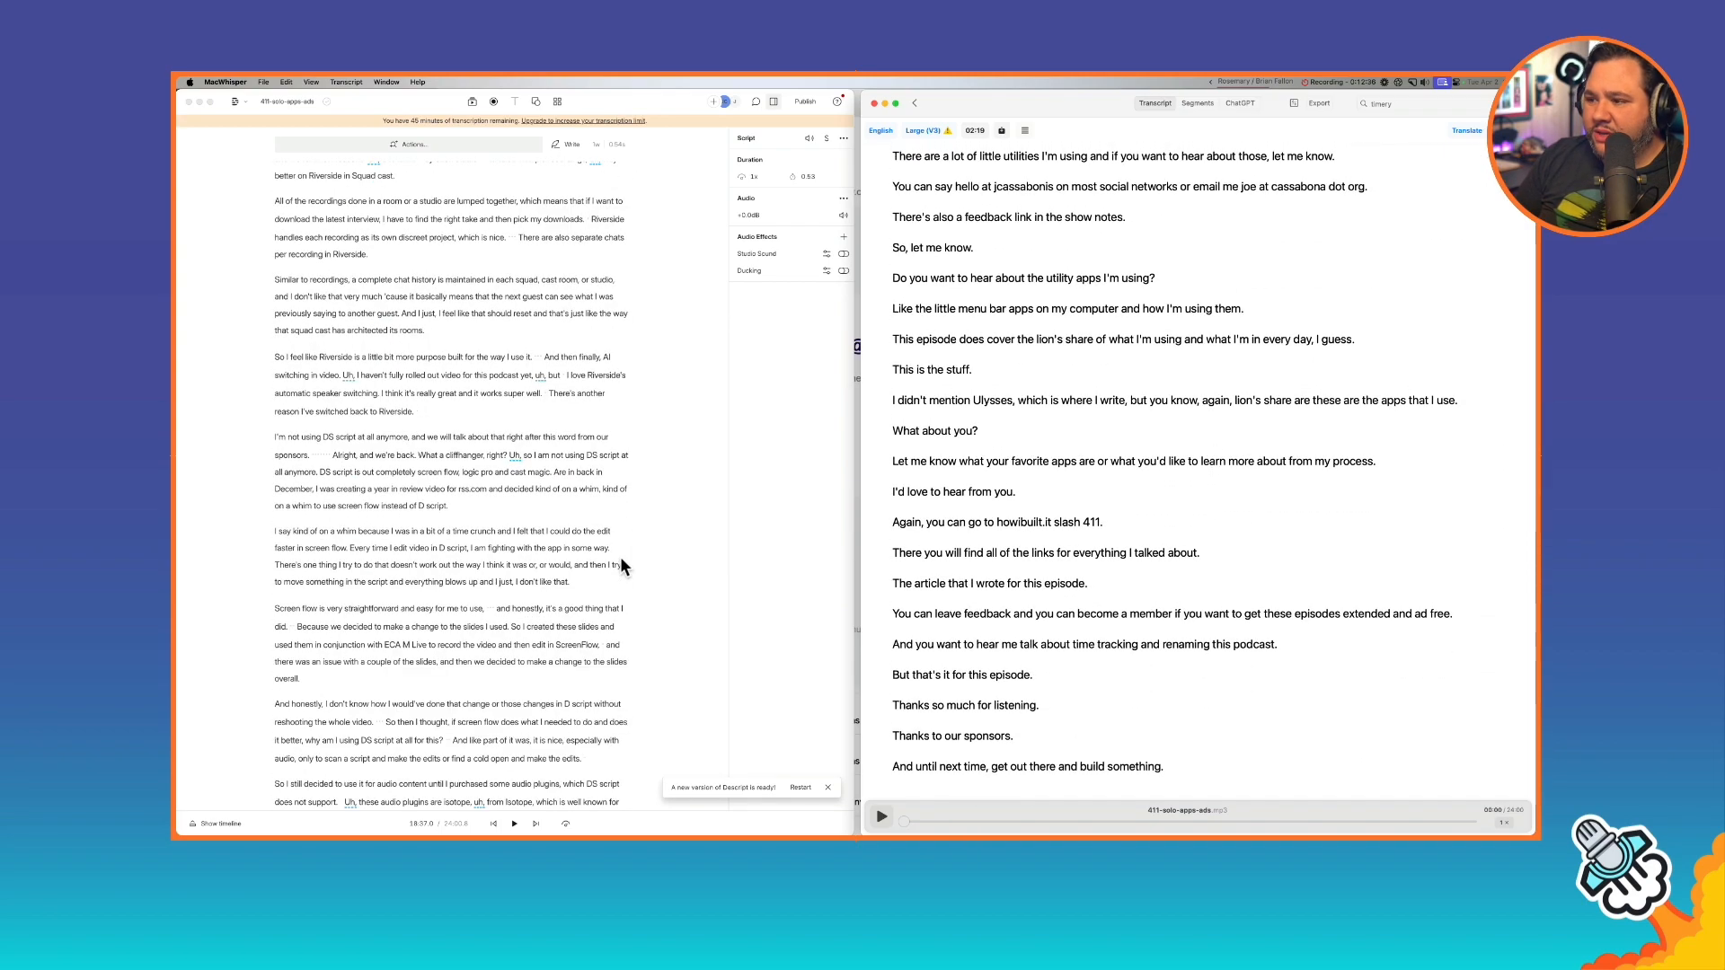
scroll(620, 556, down, 5)
scroll(620, 556, down, 6)
scroll(620, 557, down, 5)
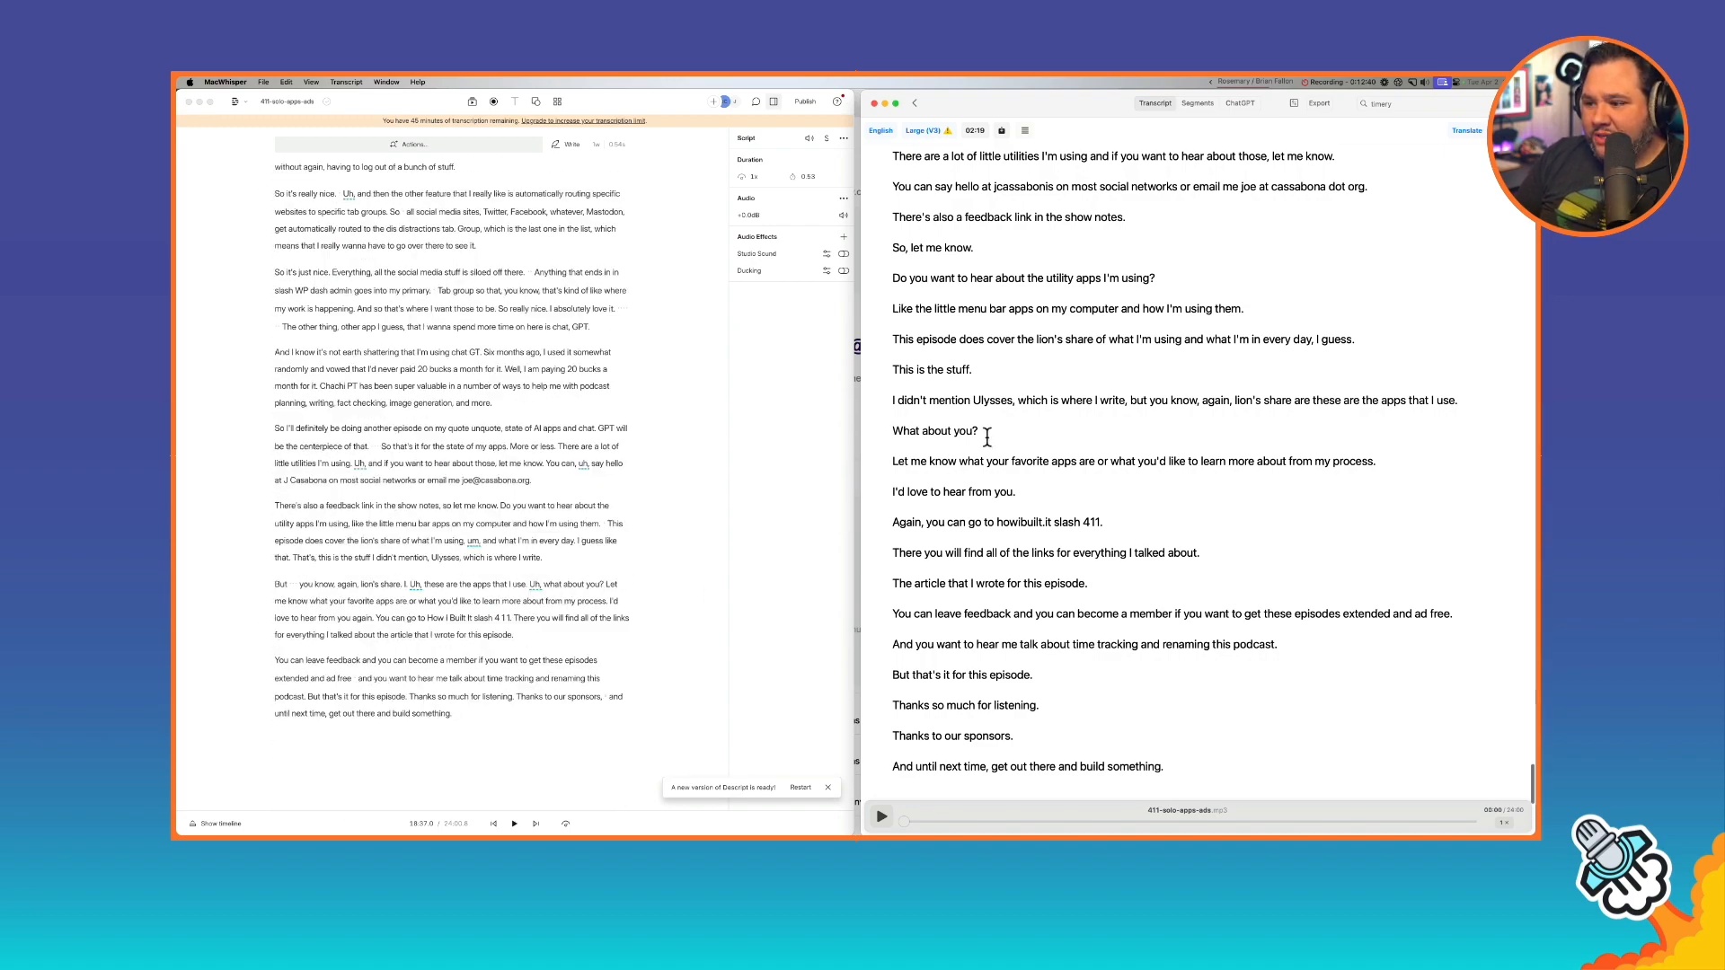
scroll(1078, 404, up, 8)
scroll(1105, 270, up, 6)
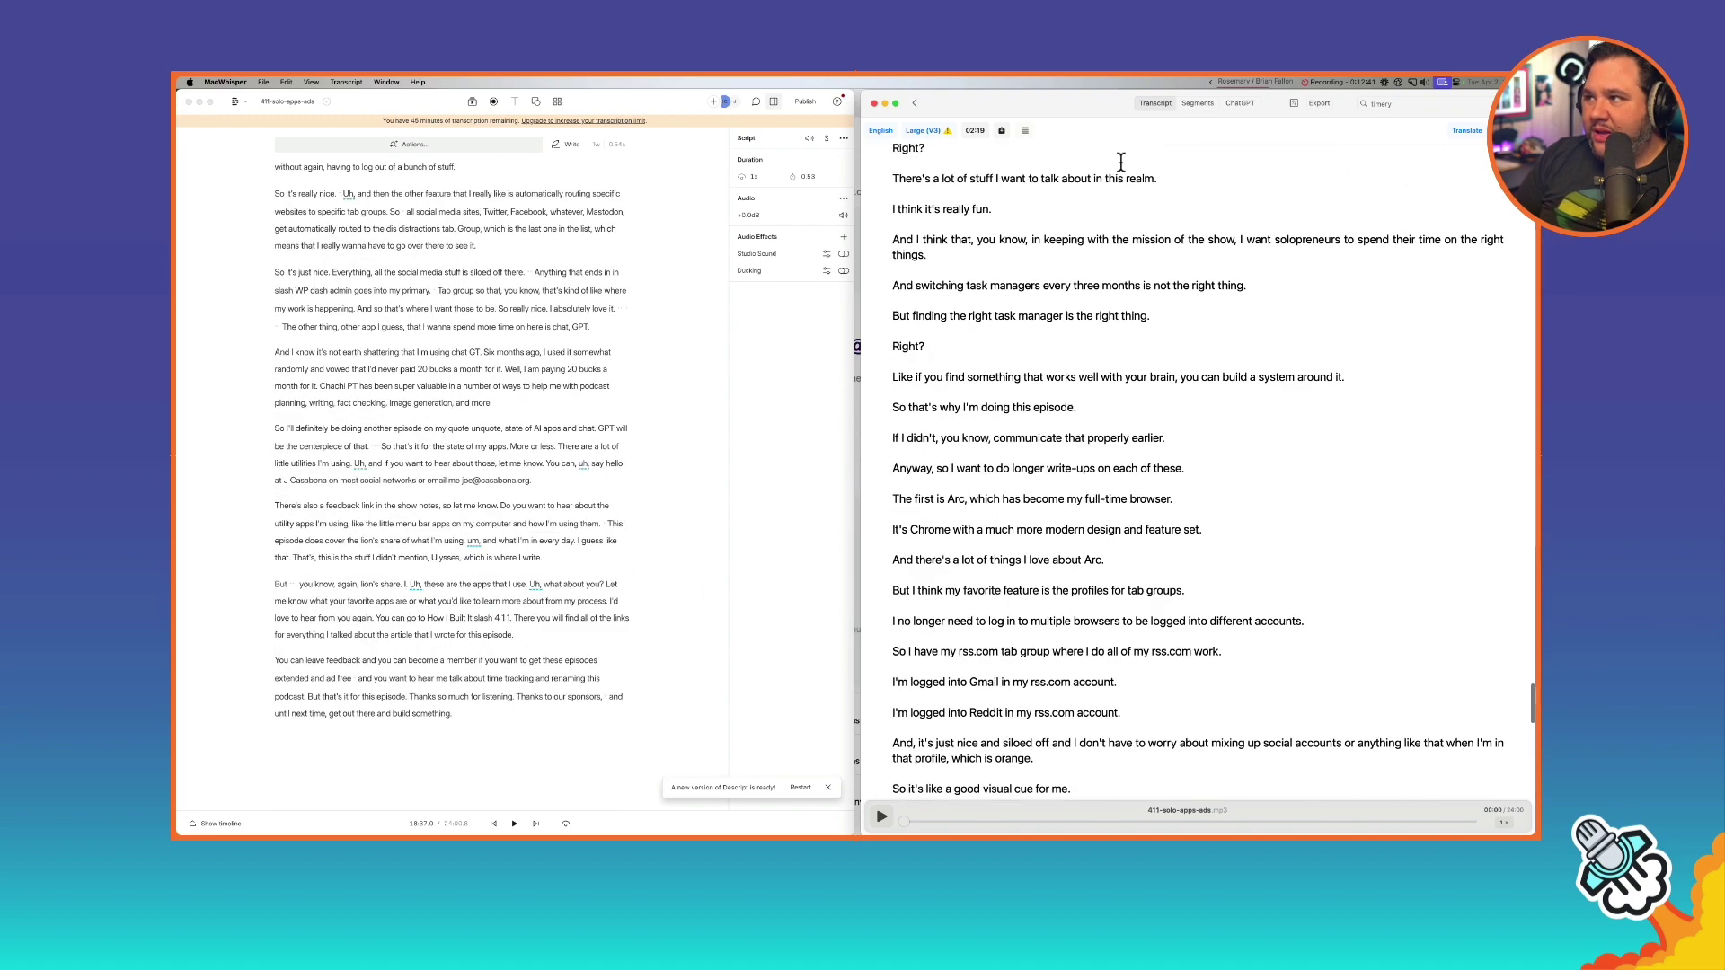
Step: Show the Segments view with the search filter cleared so every segment is listed
click(1197, 103)
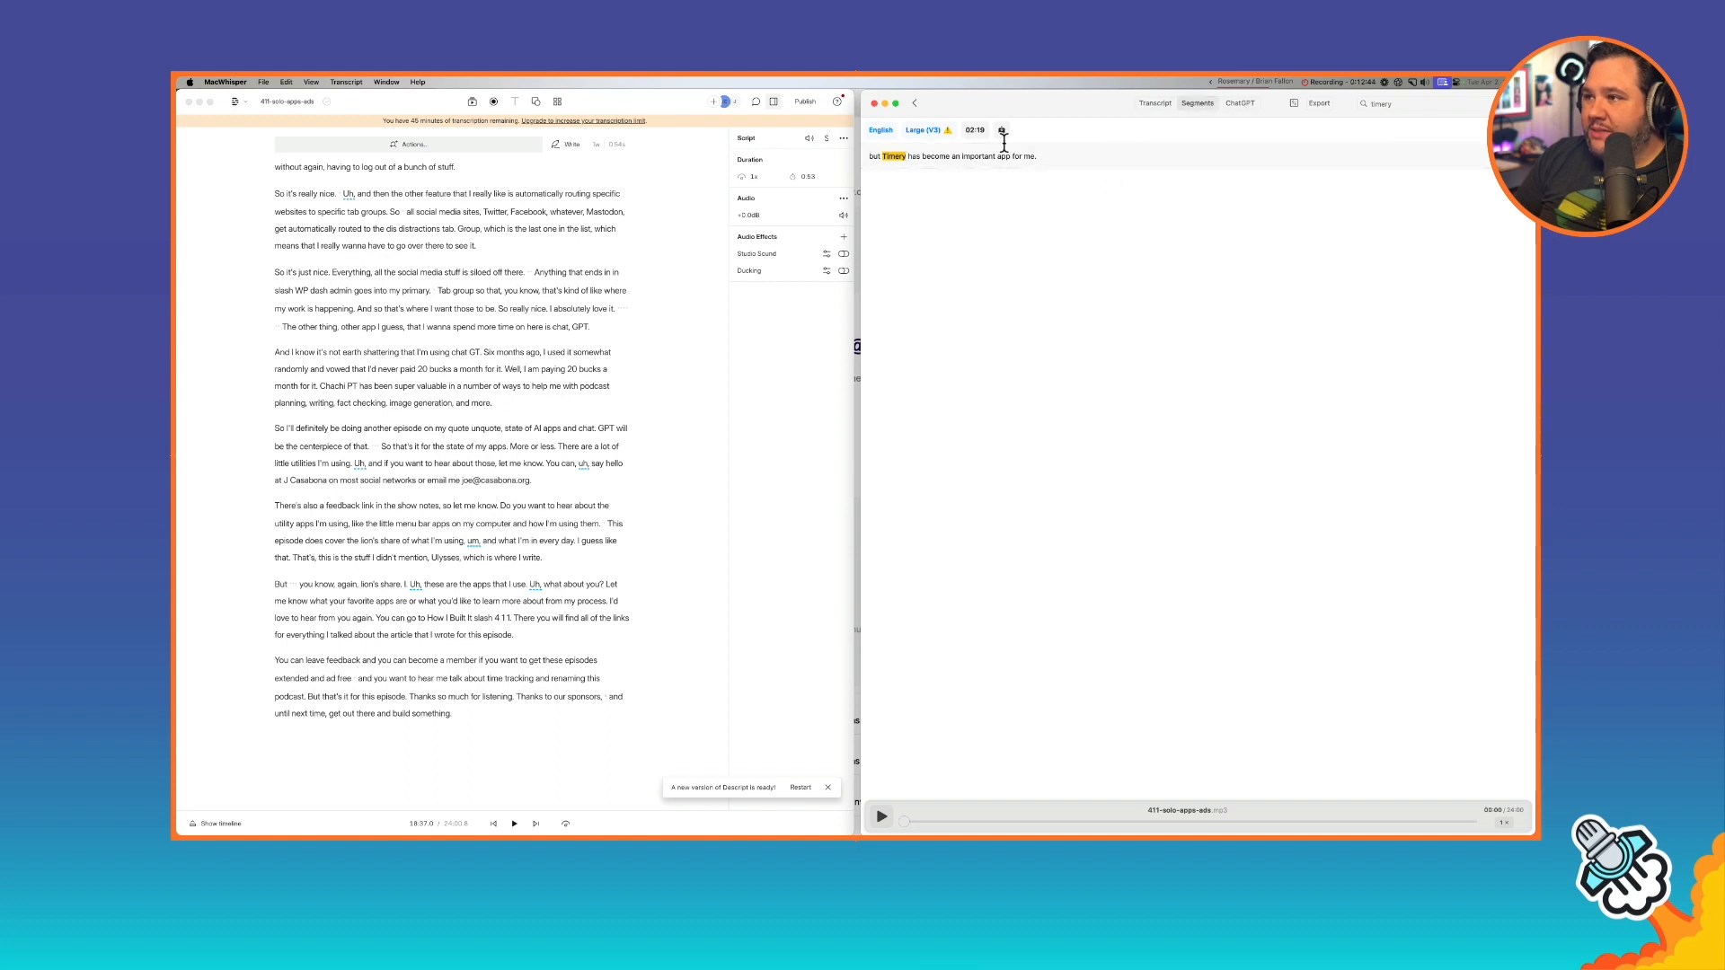
key(Escape)
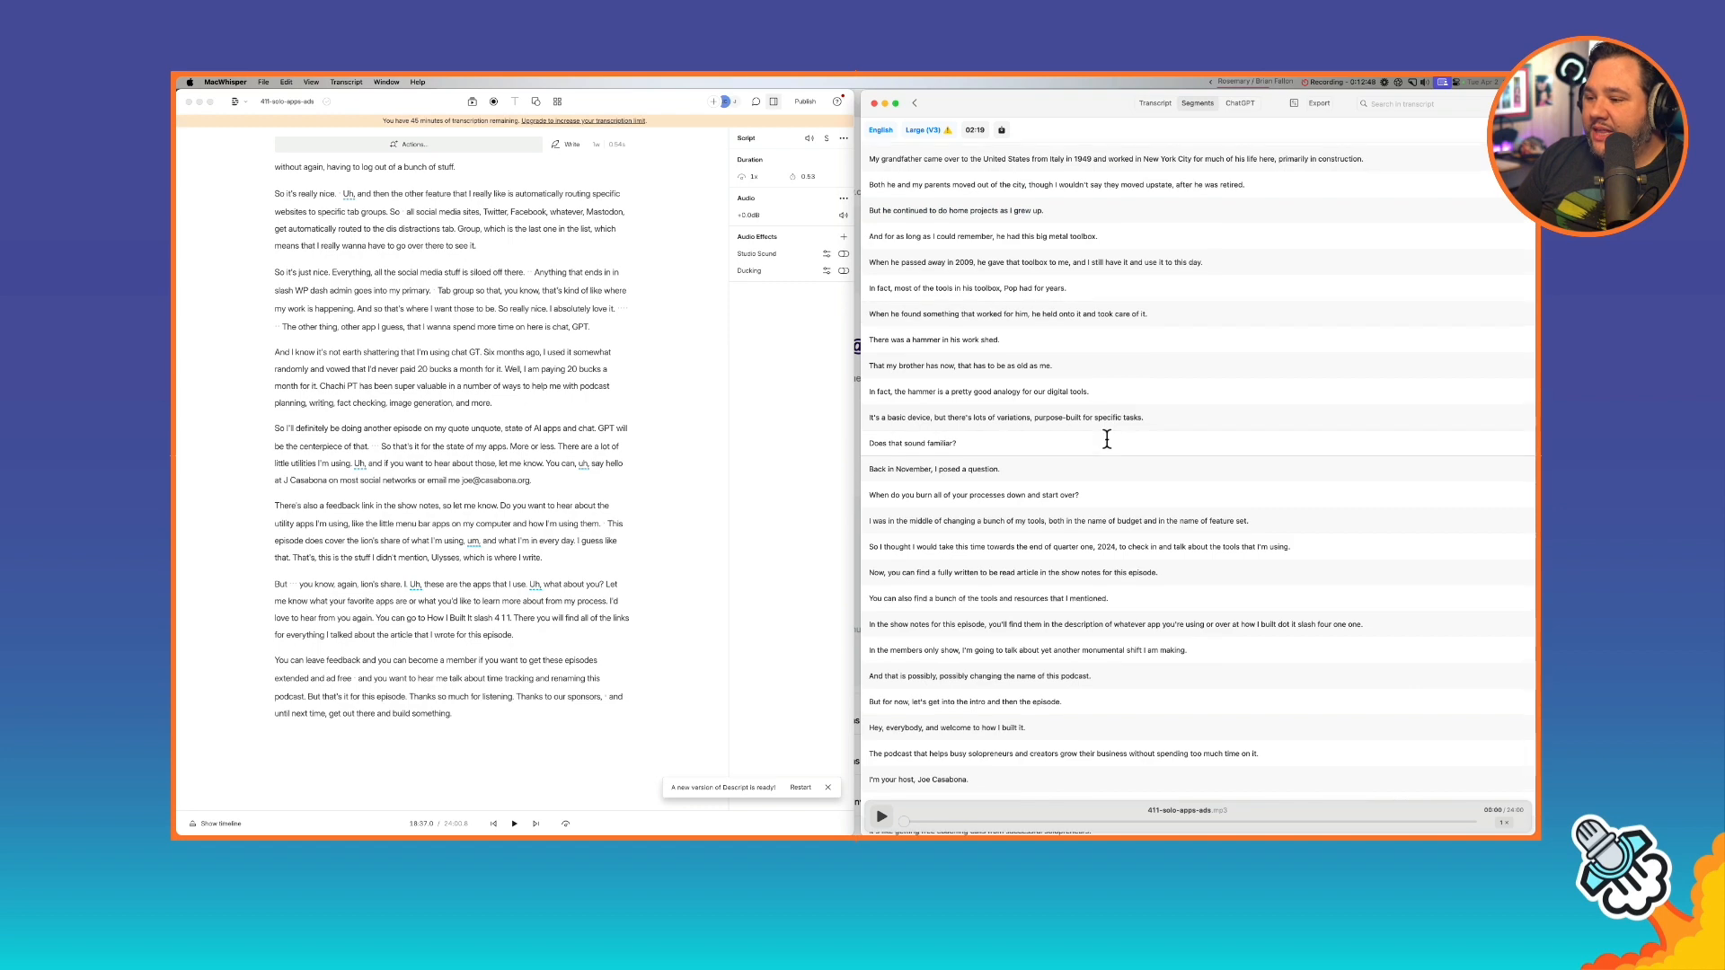
scroll(1105, 438, down, 3)
scroll(1163, 334, down, 6)
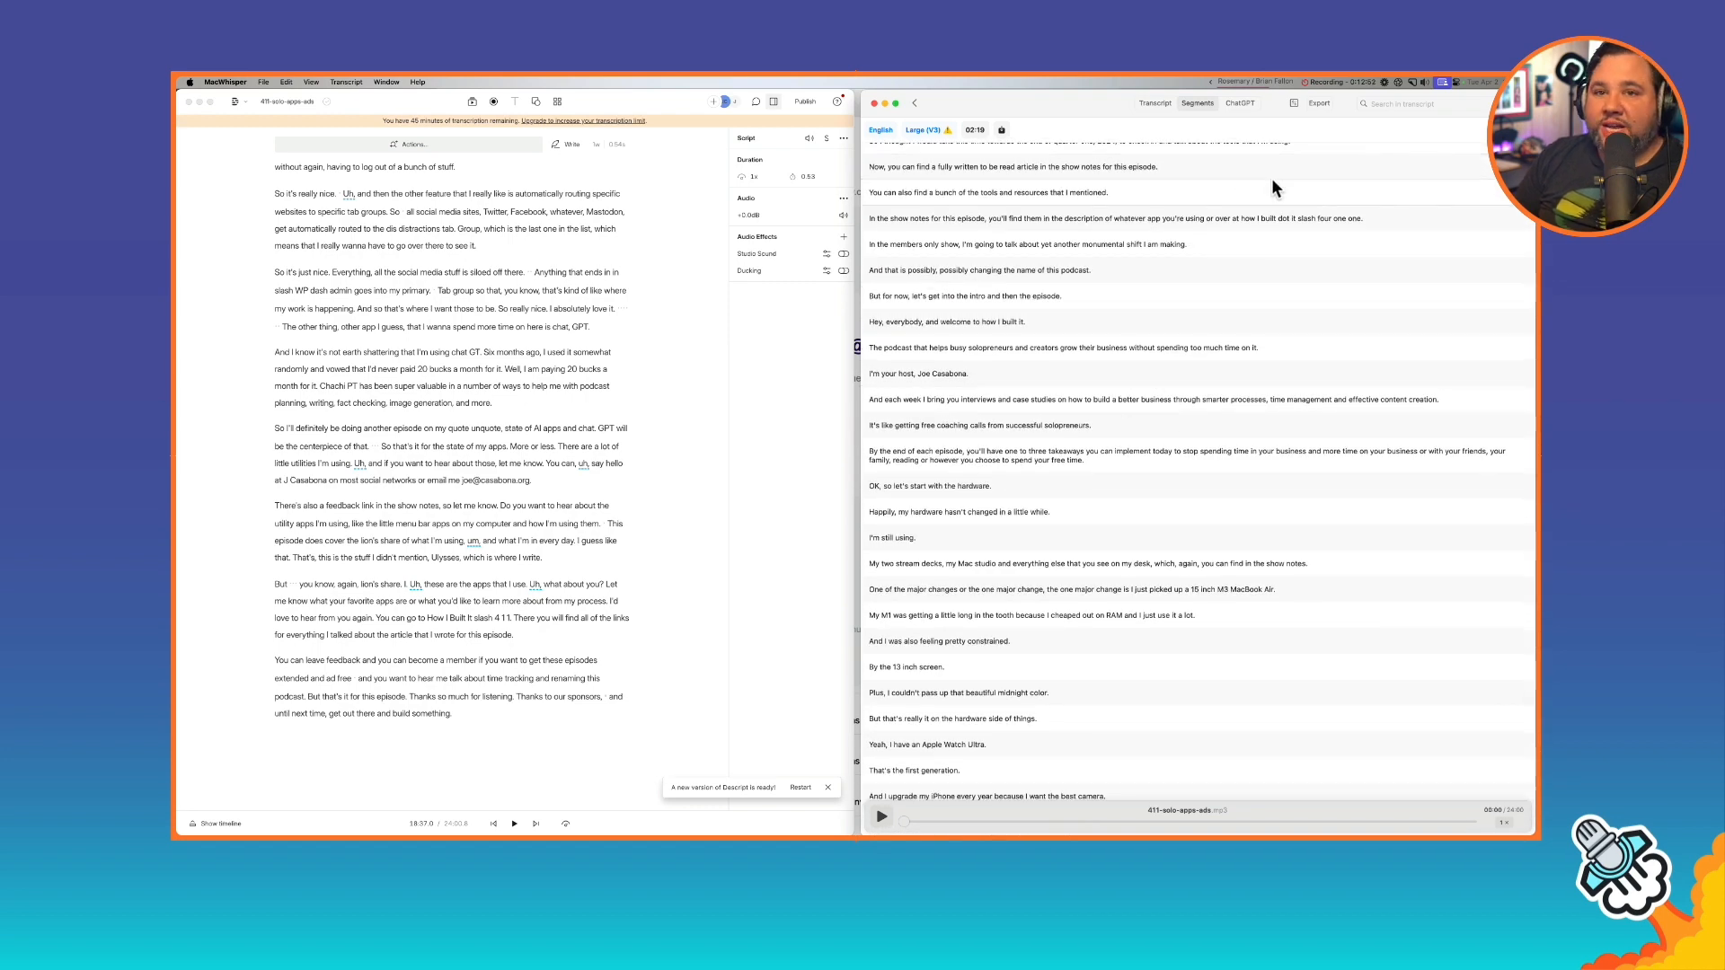
Step: In the ChatGPT view try the summary and bullet prompts, then send the mind map prompt
click(1243, 101)
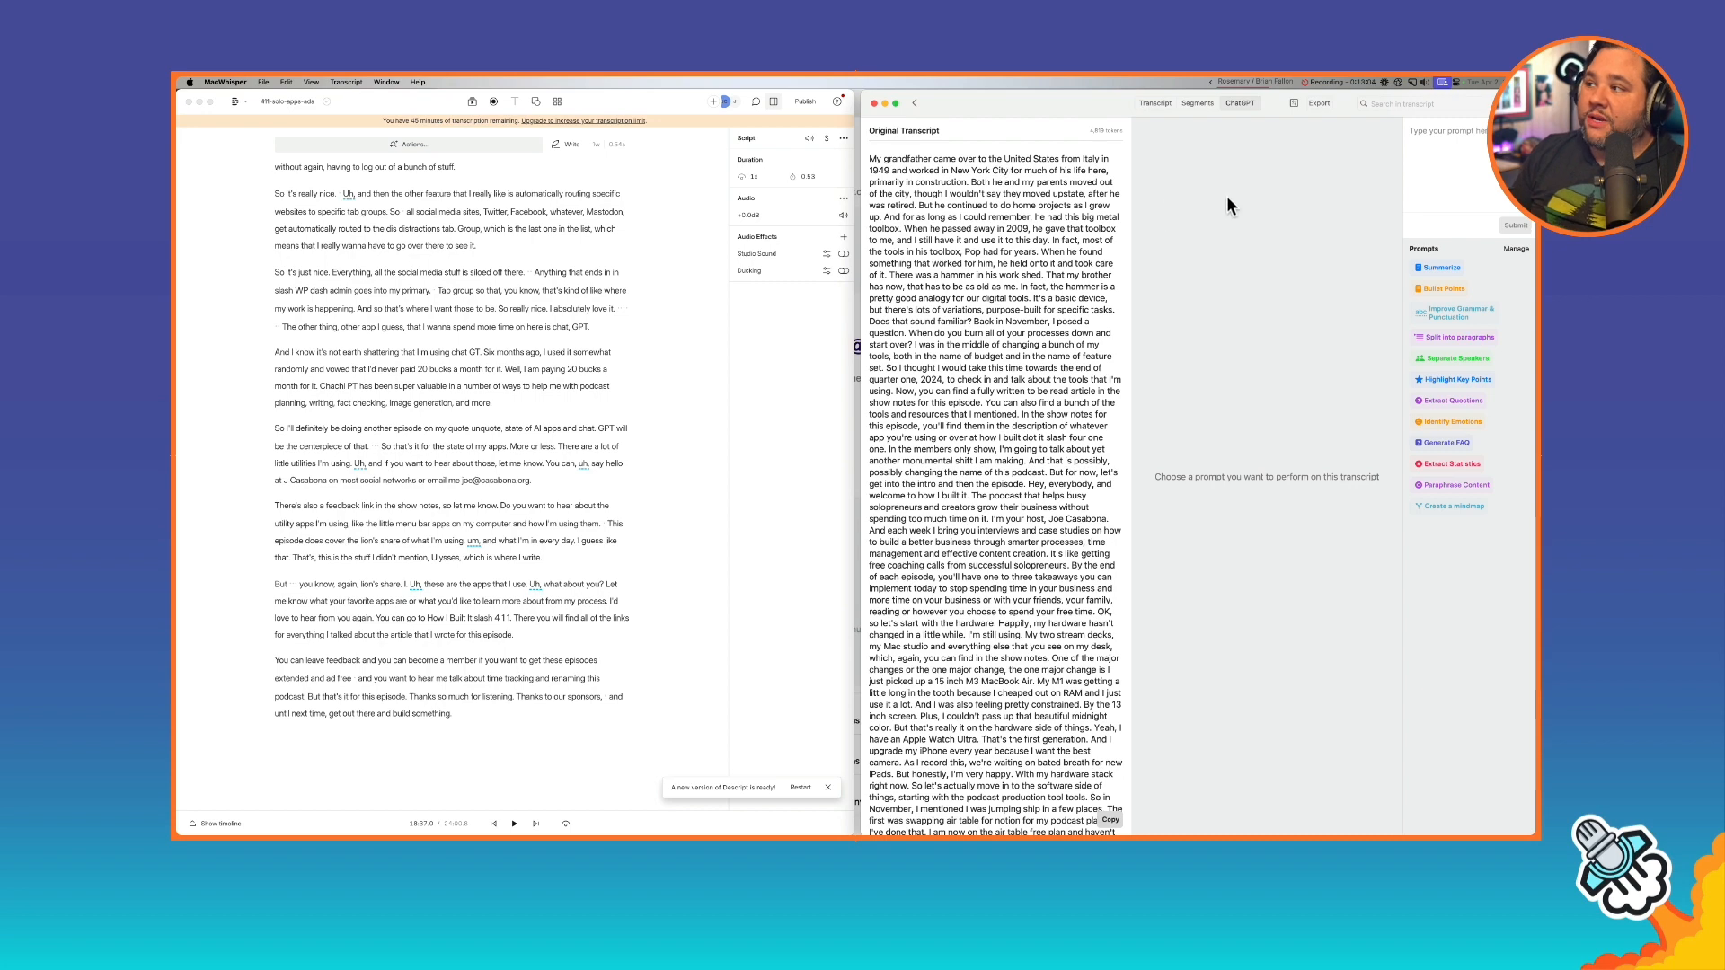
click(1439, 265)
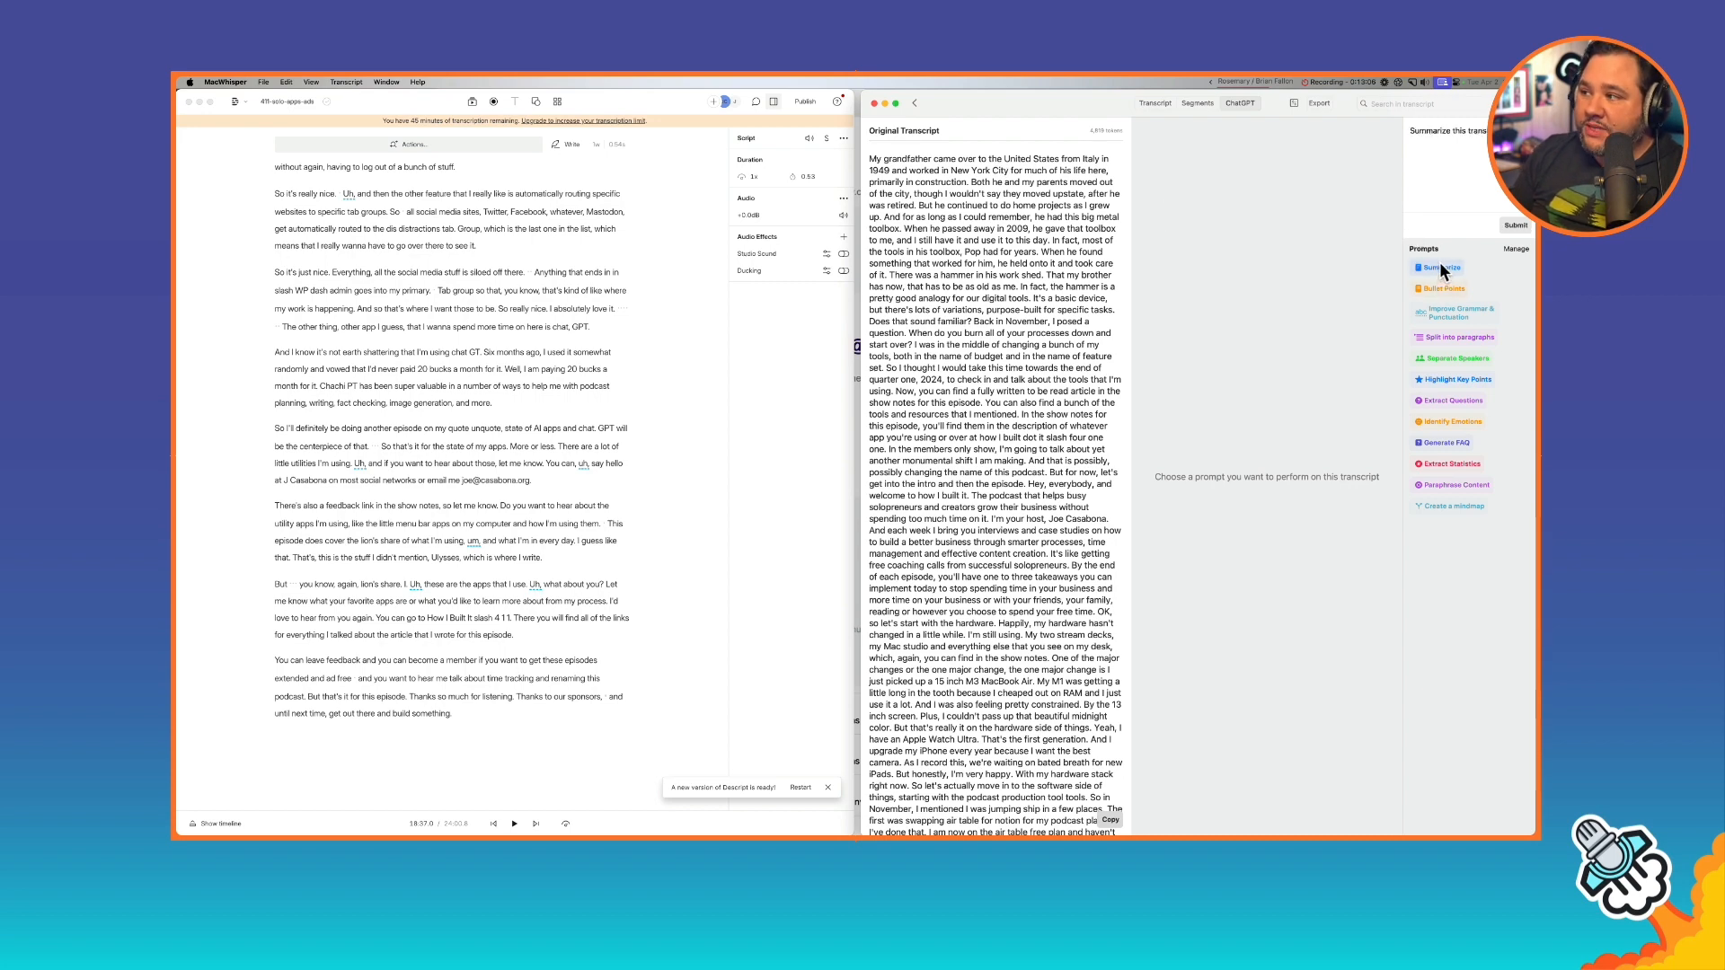
click(1451, 286)
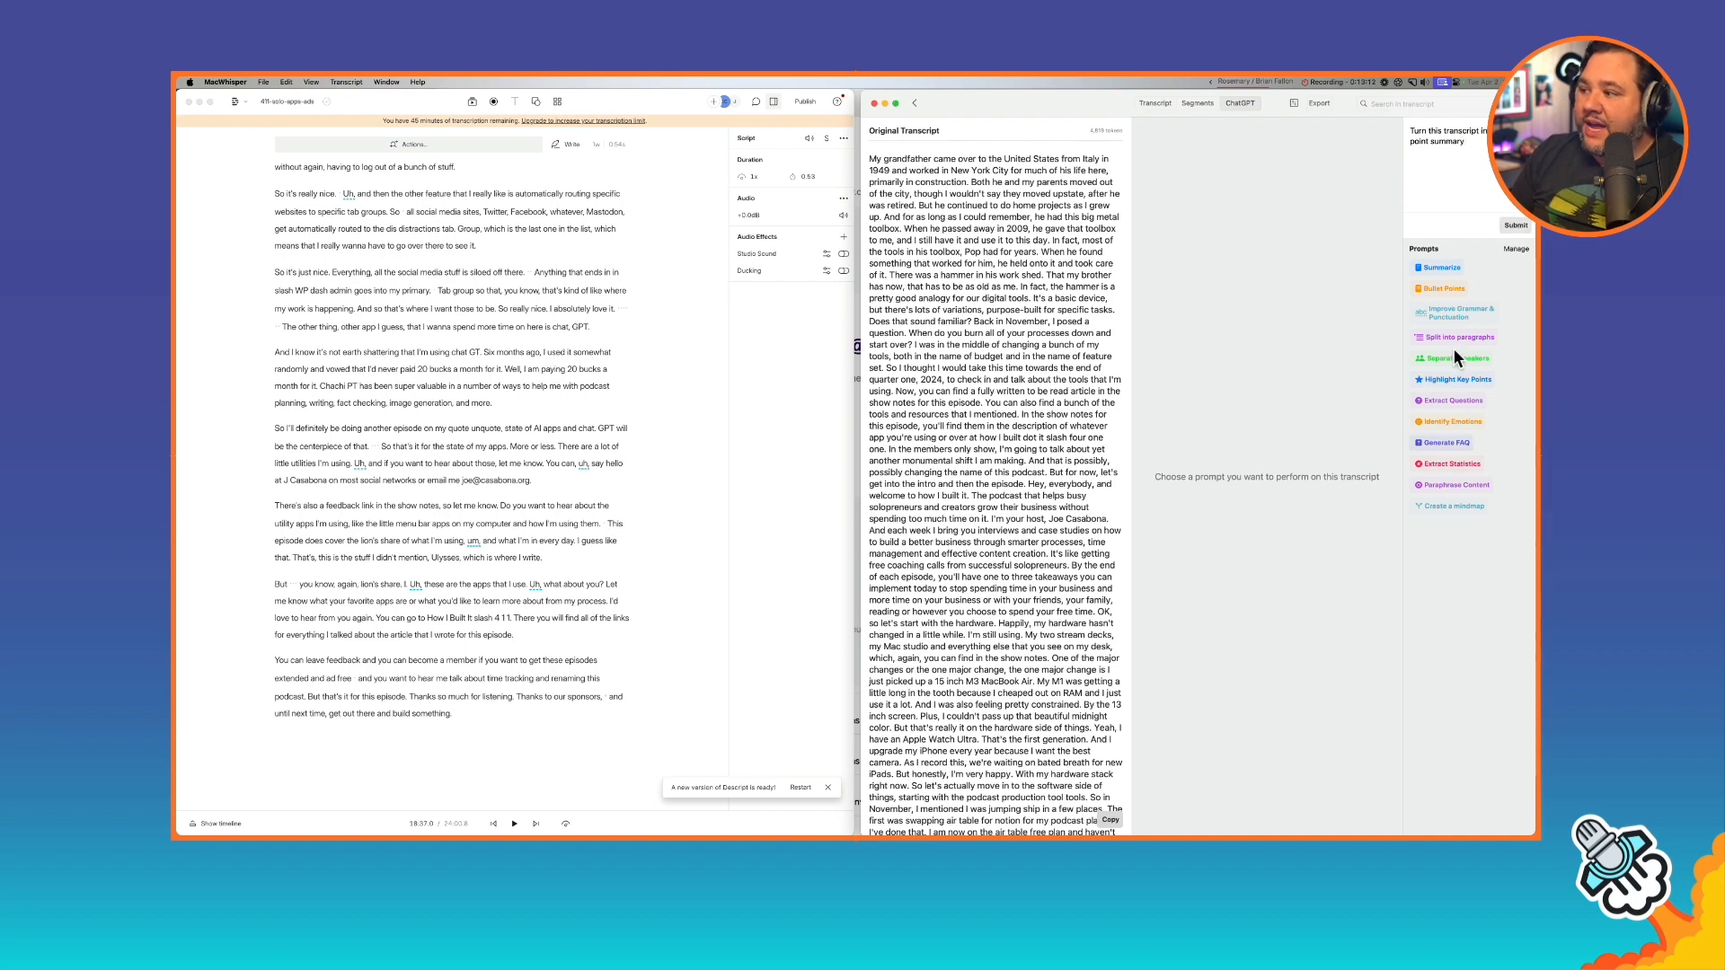
click(1448, 507)
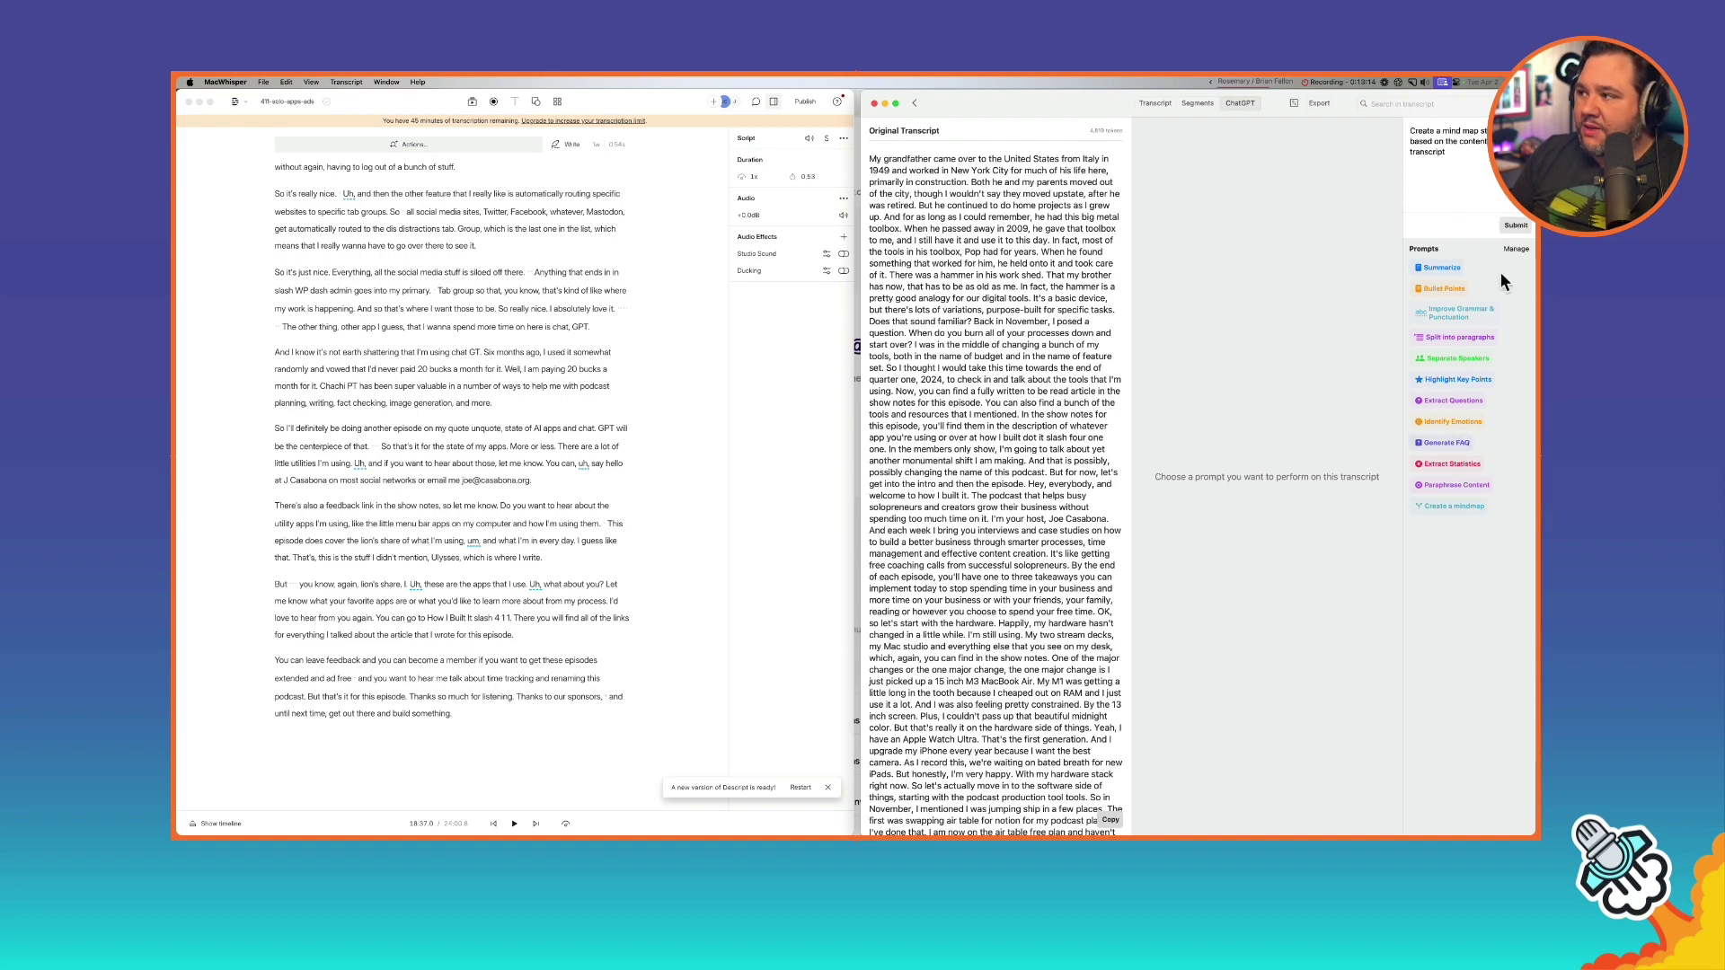
click(1515, 225)
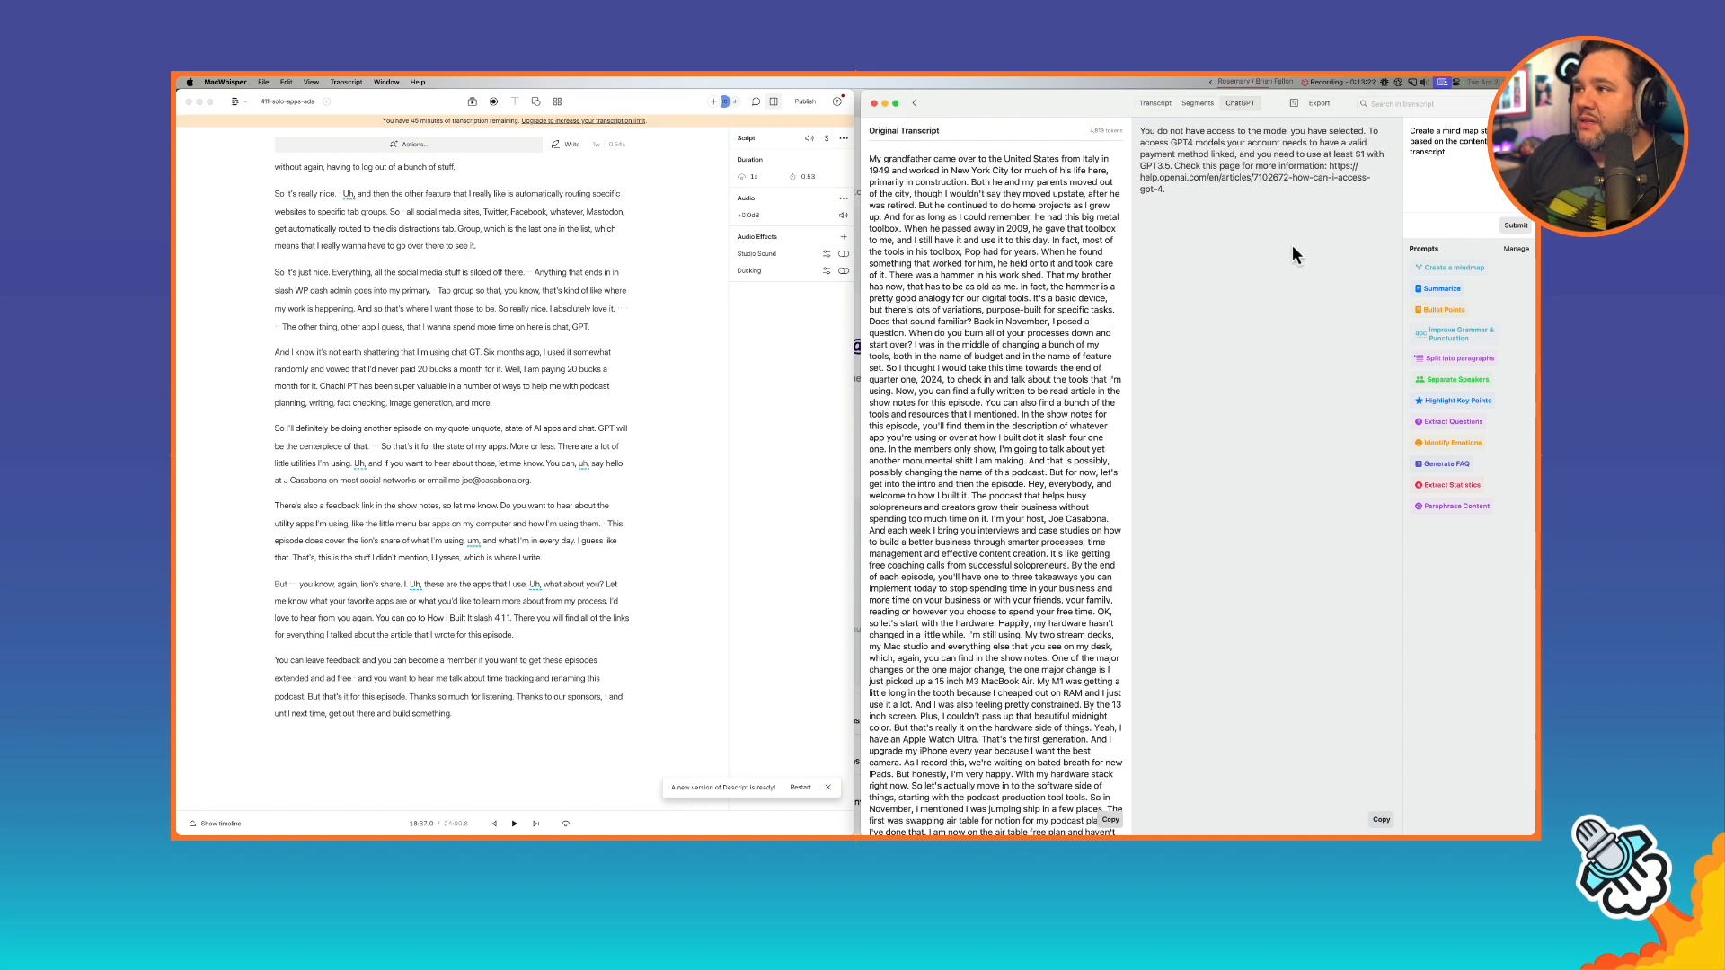
Step: Load the Improve Grammar & Punctuation prompt, then submit the Summarize prompt instead
click(1449, 333)
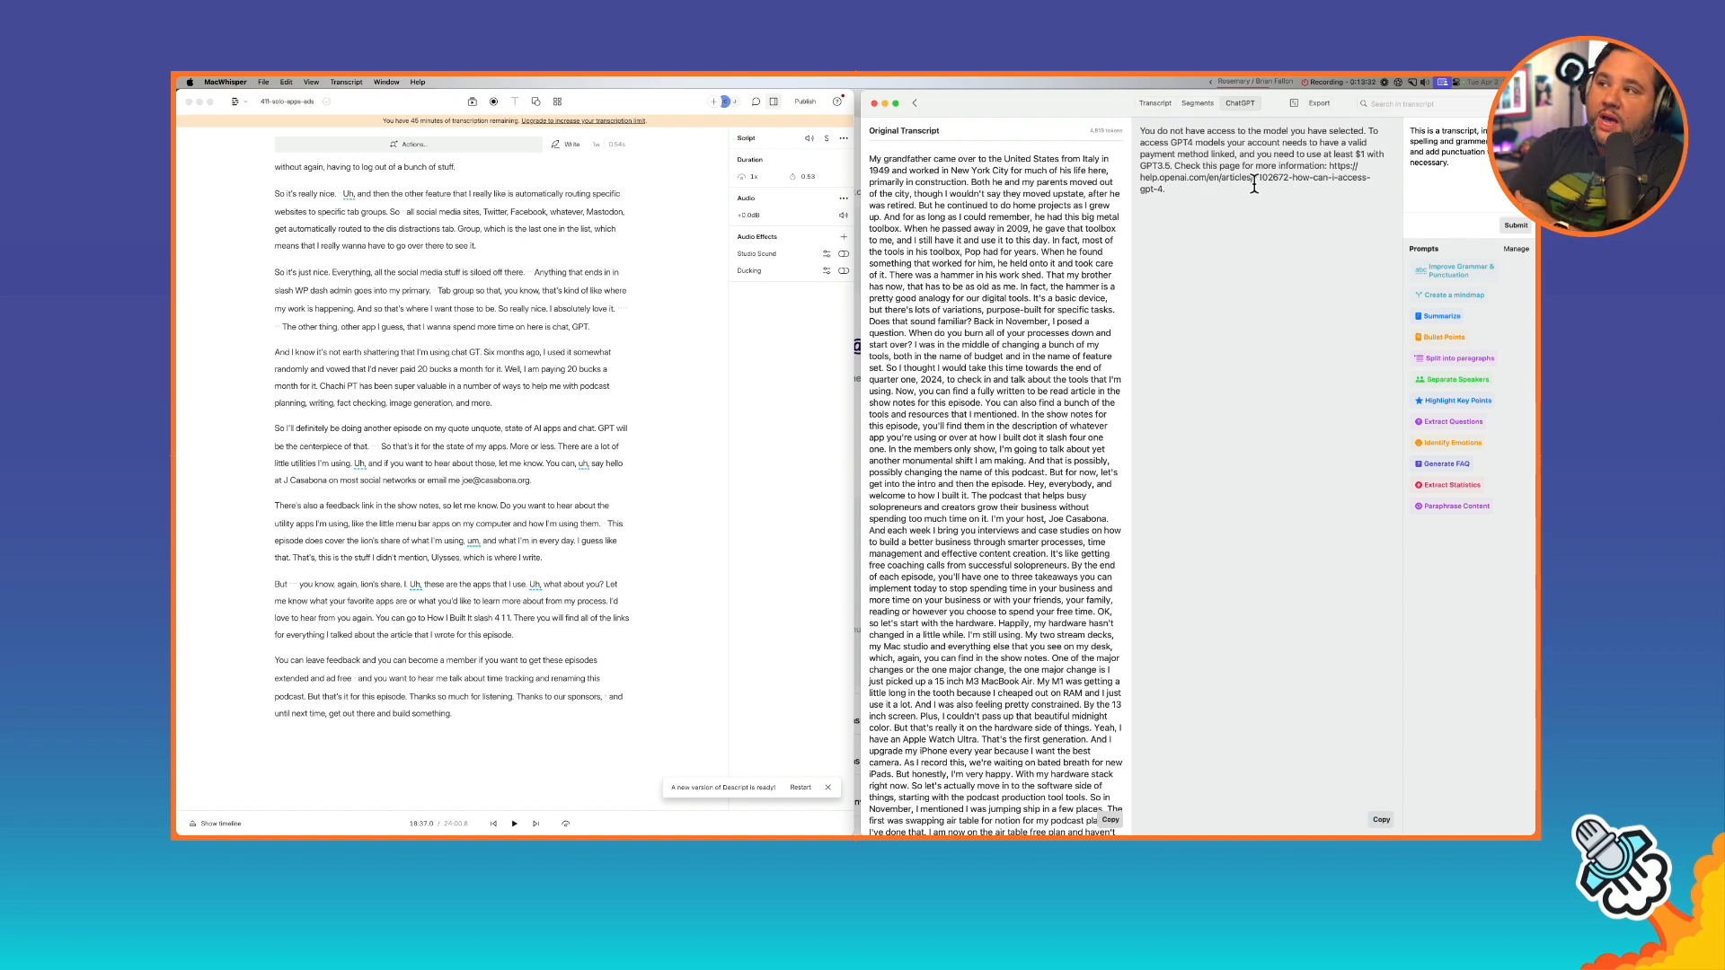
click(1437, 315)
click(1516, 226)
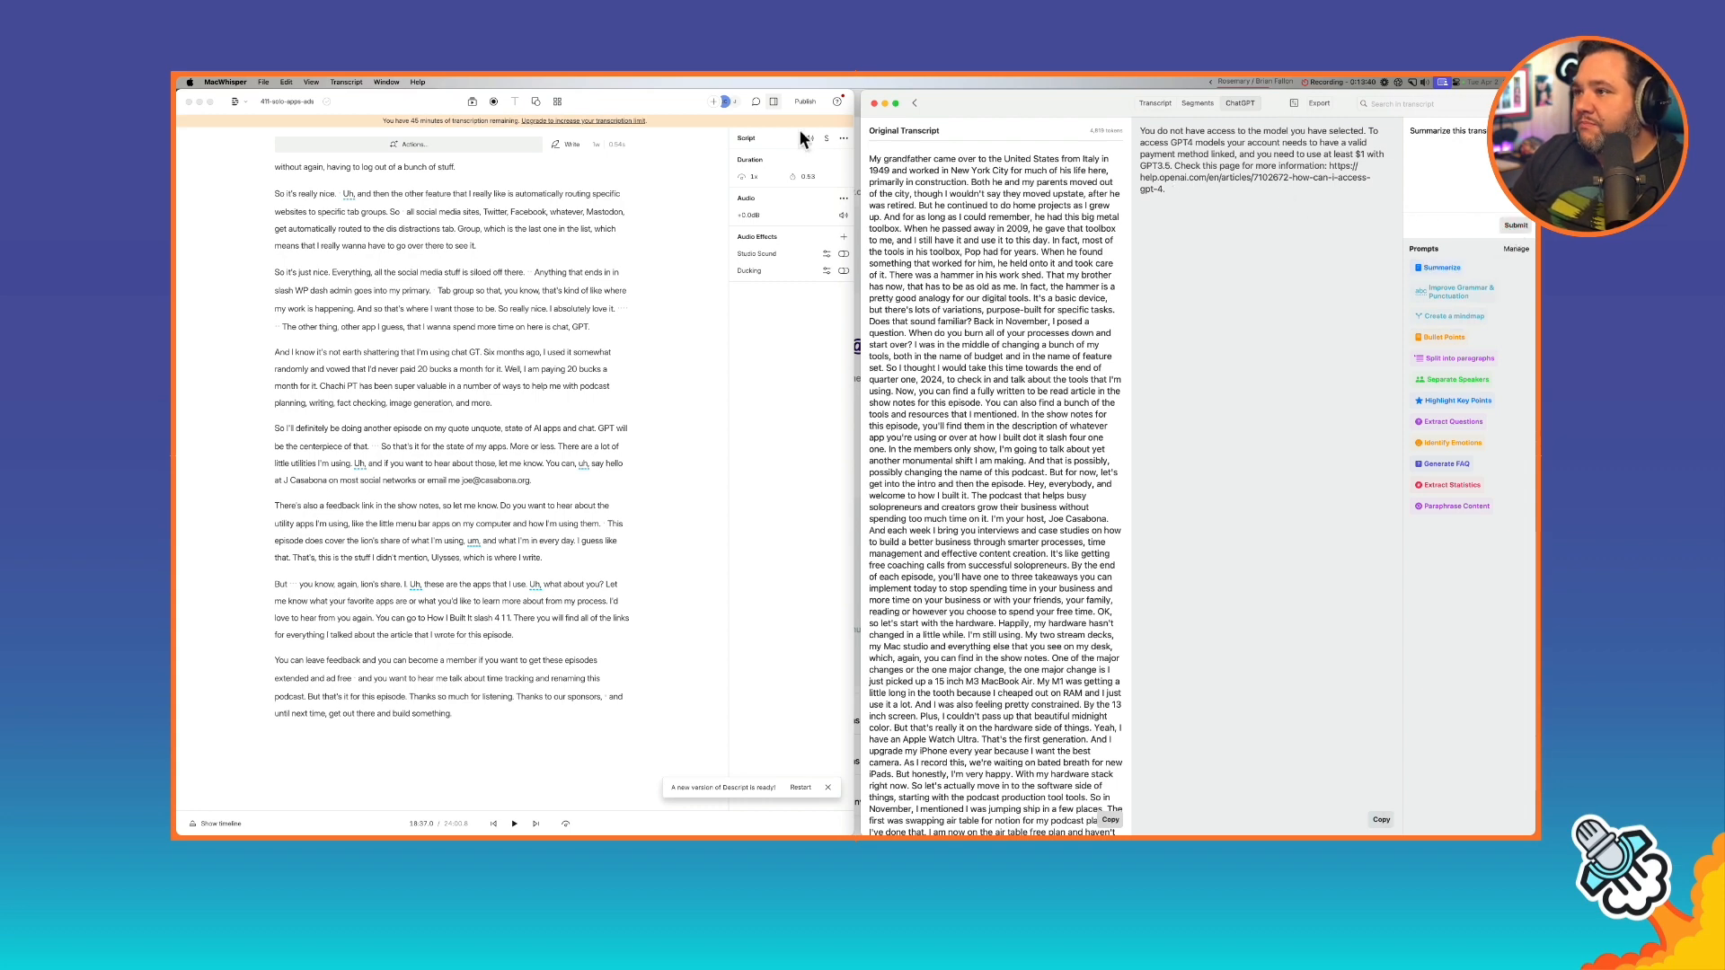
Step: Return to MacWhisper's home screen, bringing Descript forward and dismissing the save prompt
click(913, 106)
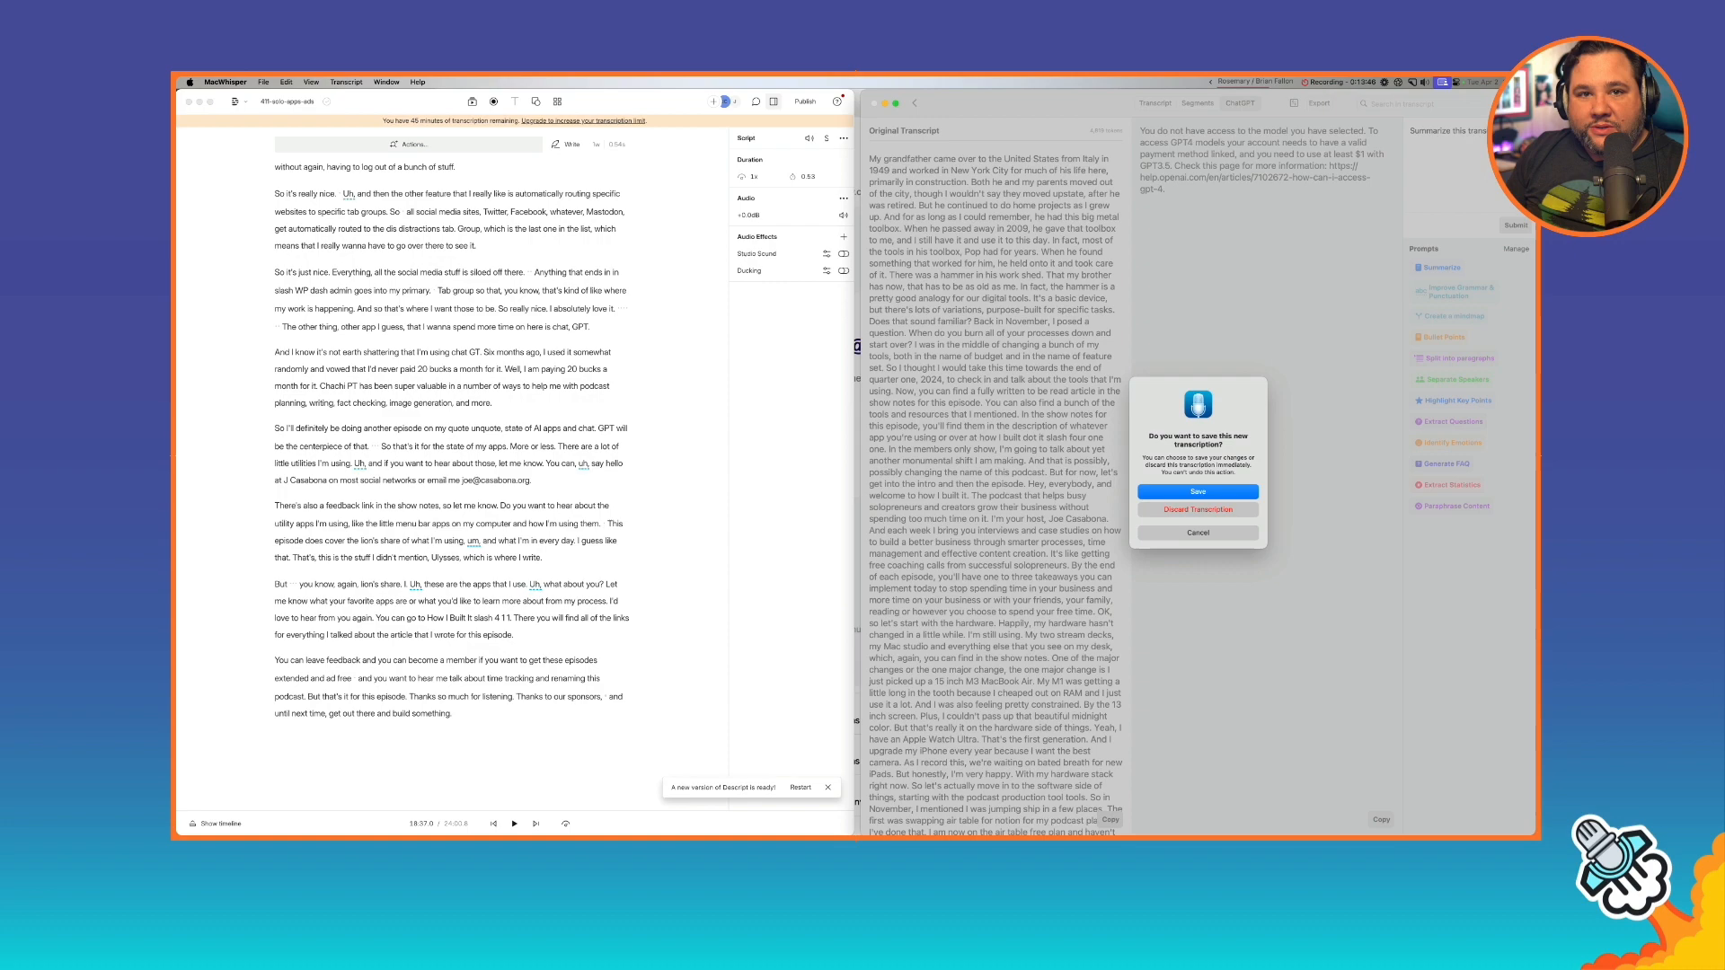
click(559, 279)
click(1198, 493)
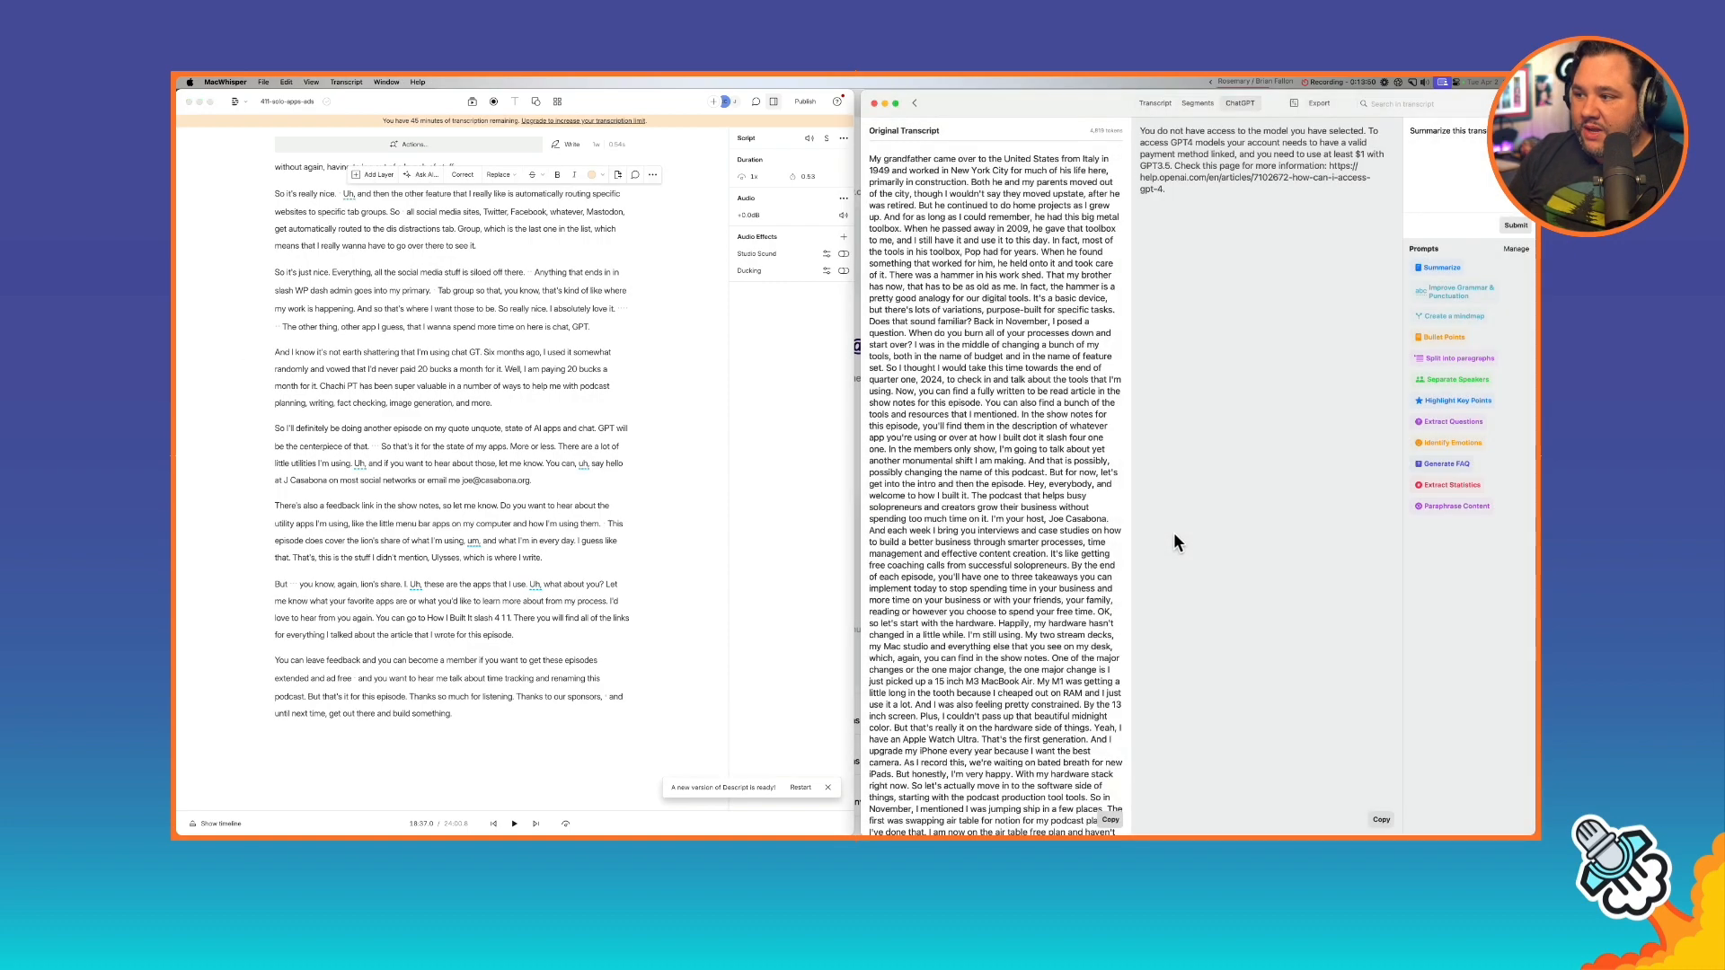
scroll(545, 312, down, 5)
scroll(546, 313, up, 10)
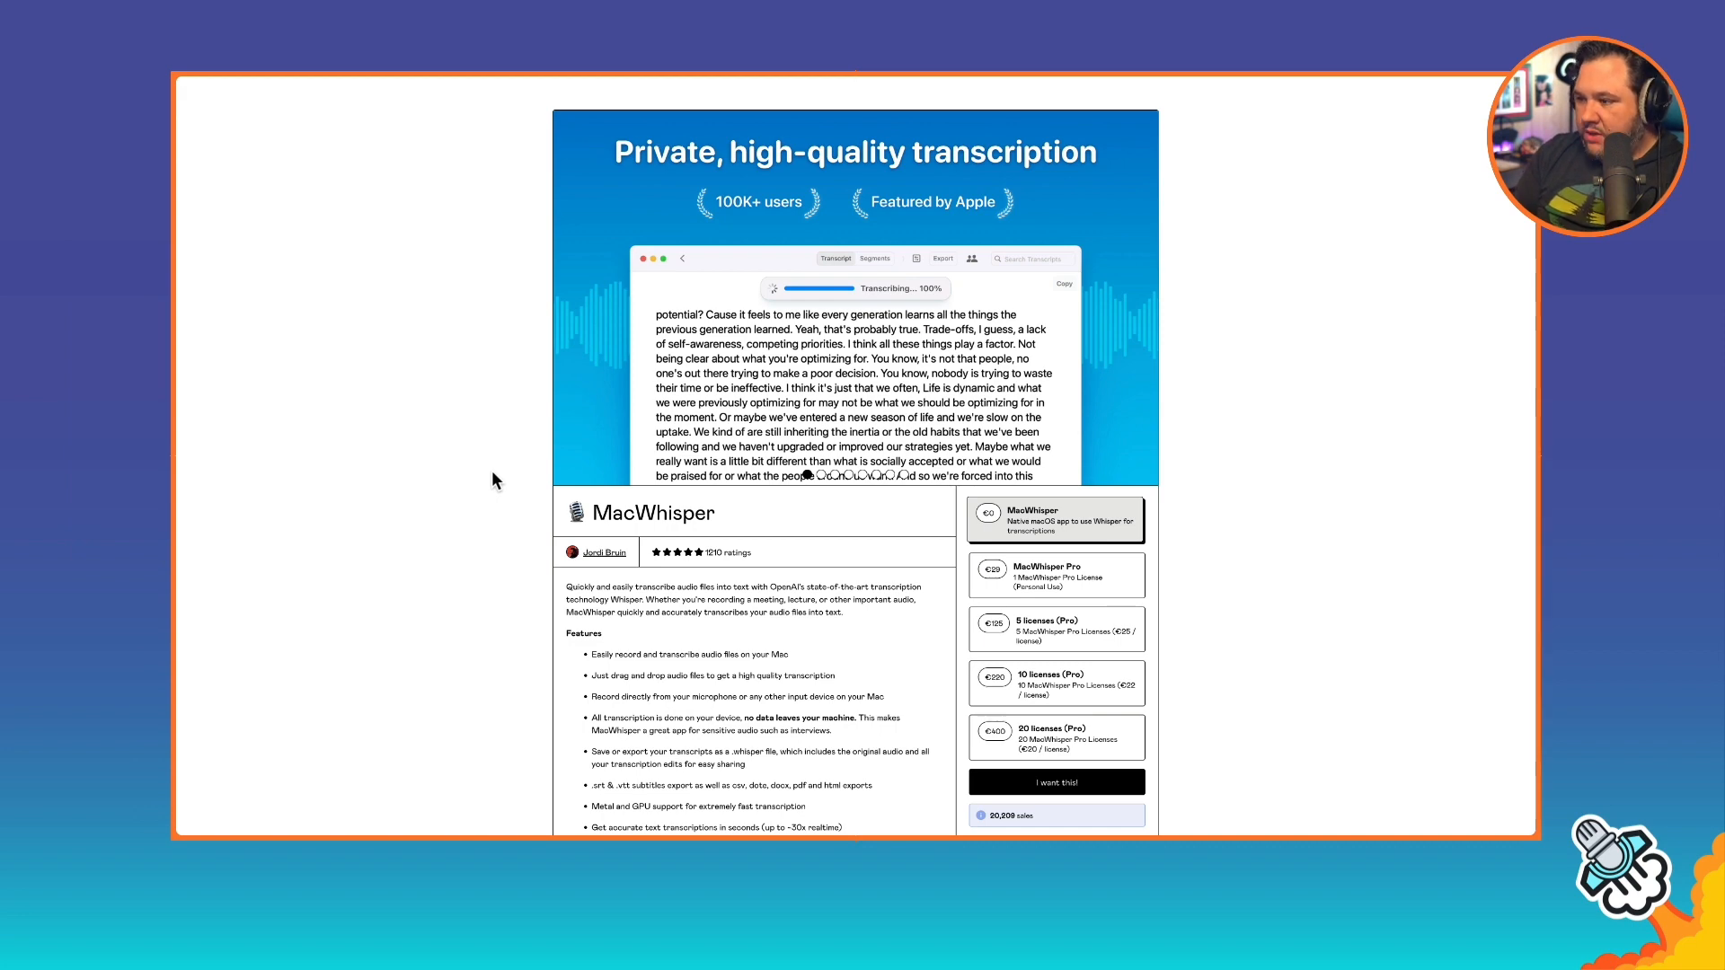
scroll(511, 514, down, 3)
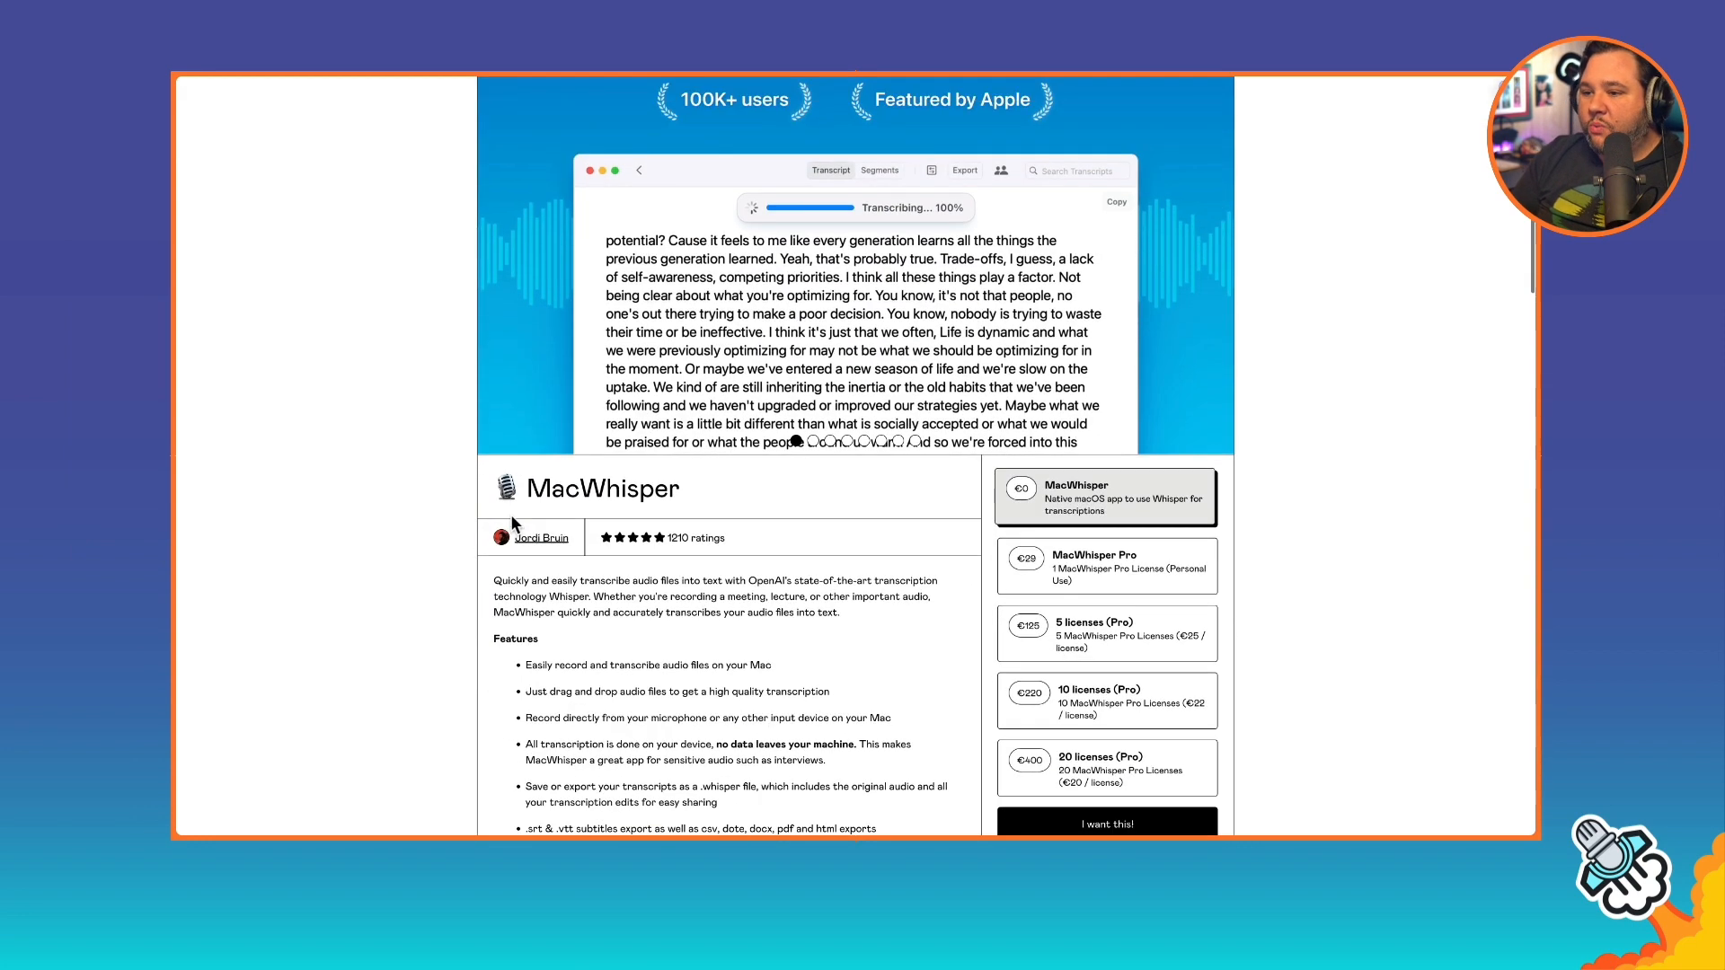
scroll(510, 514, down, 3)
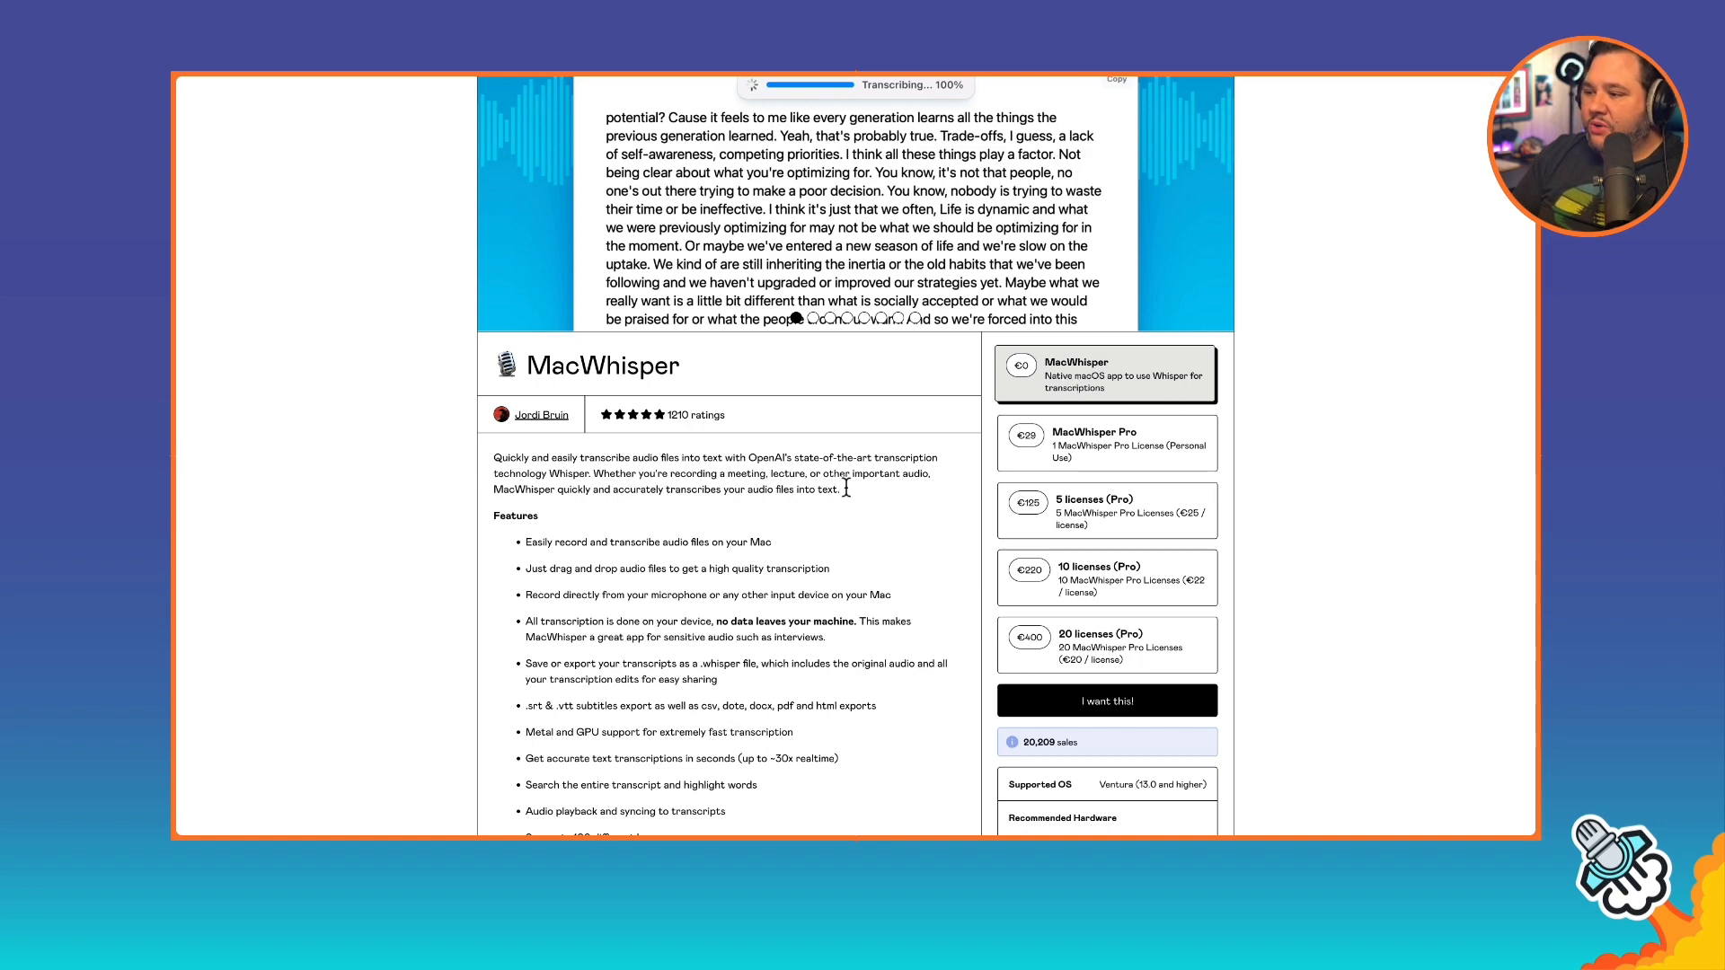
scroll(844, 538, down, 4)
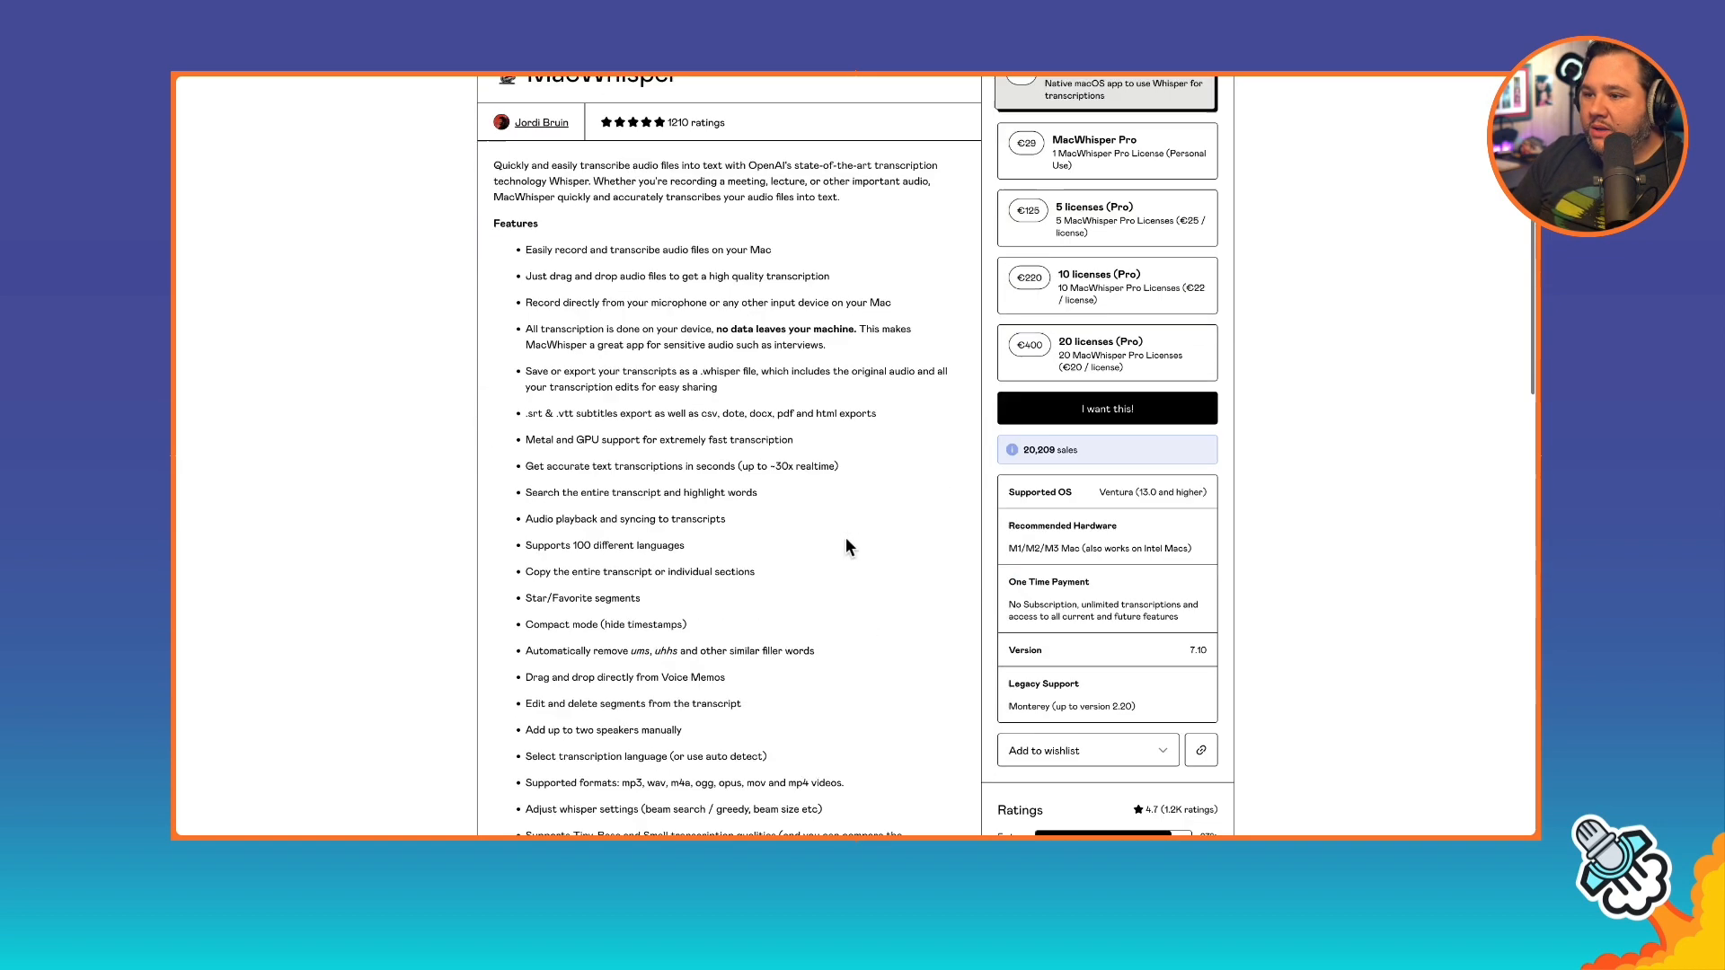
scroll(845, 537, down, 2)
scroll(844, 538, down, 3)
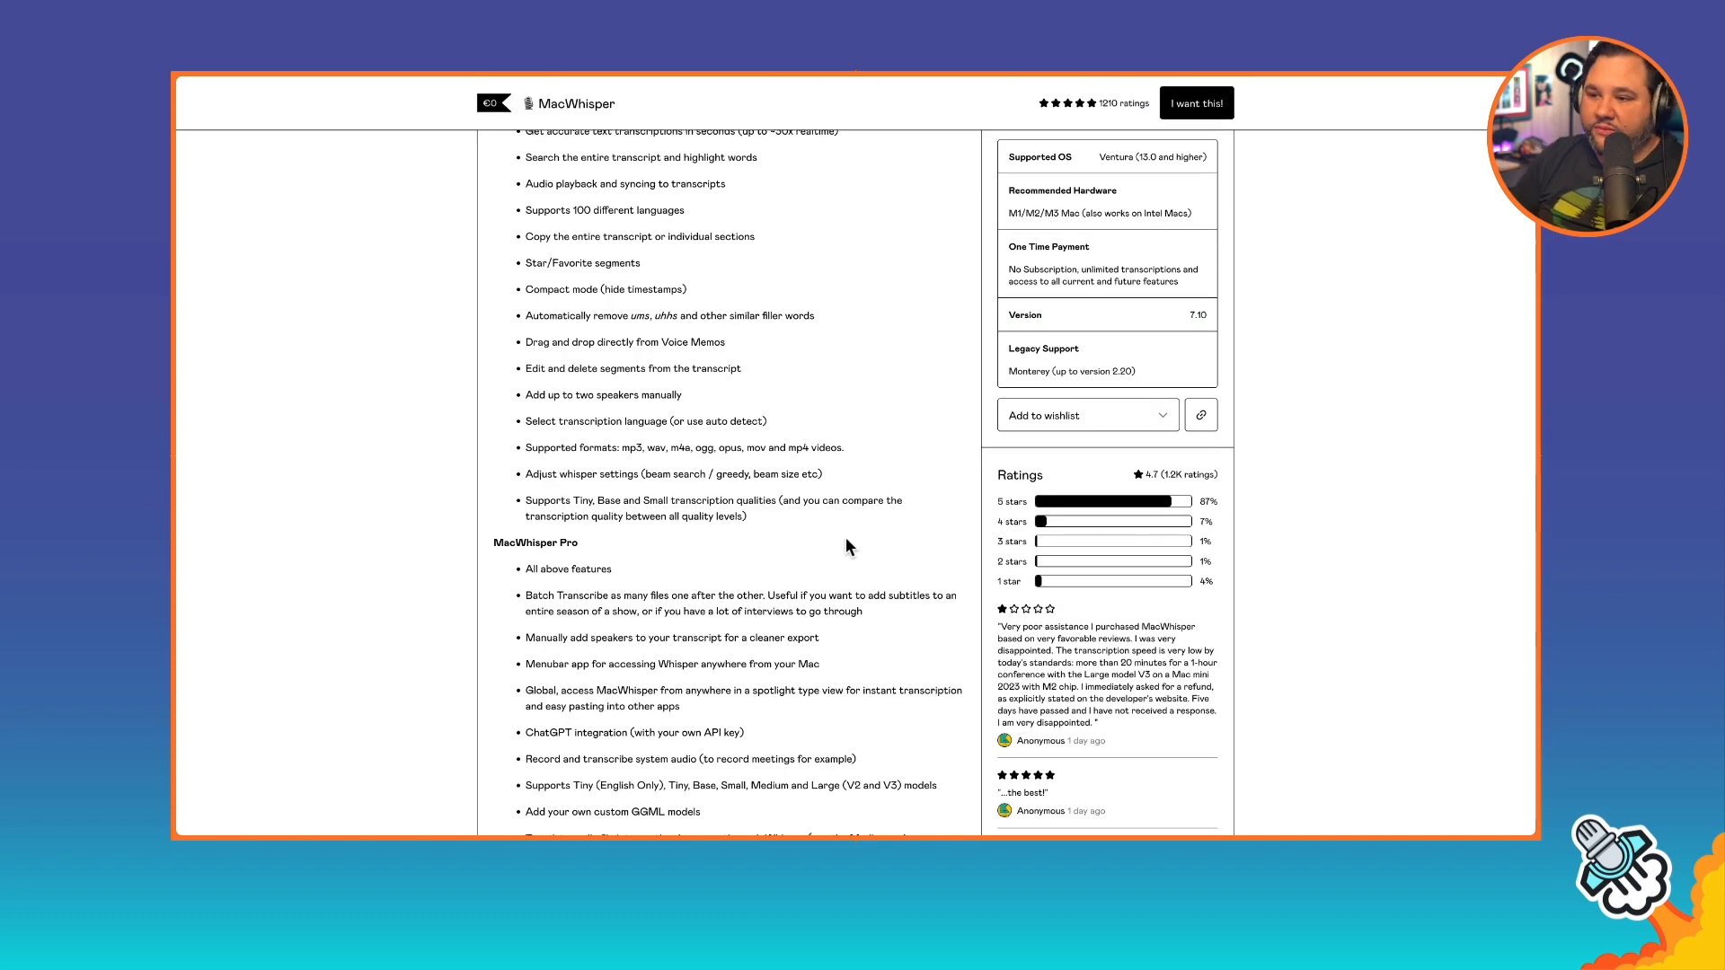
scroll(846, 538, down, 2)
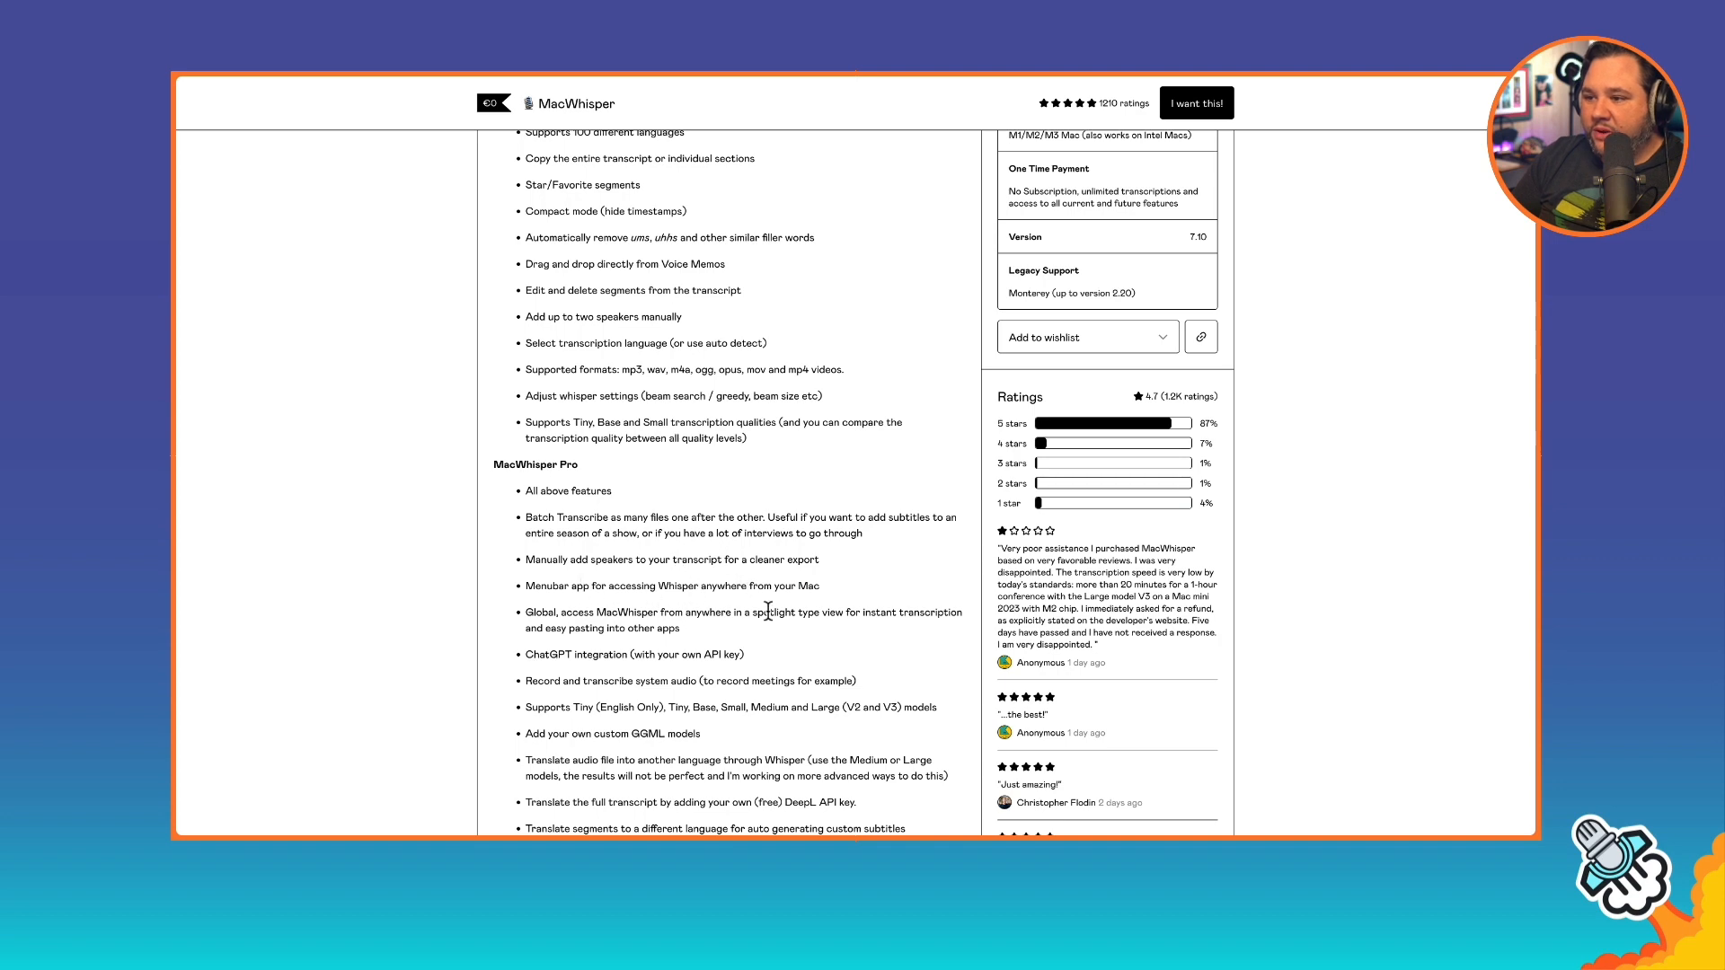
scroll(711, 634, down, 2)
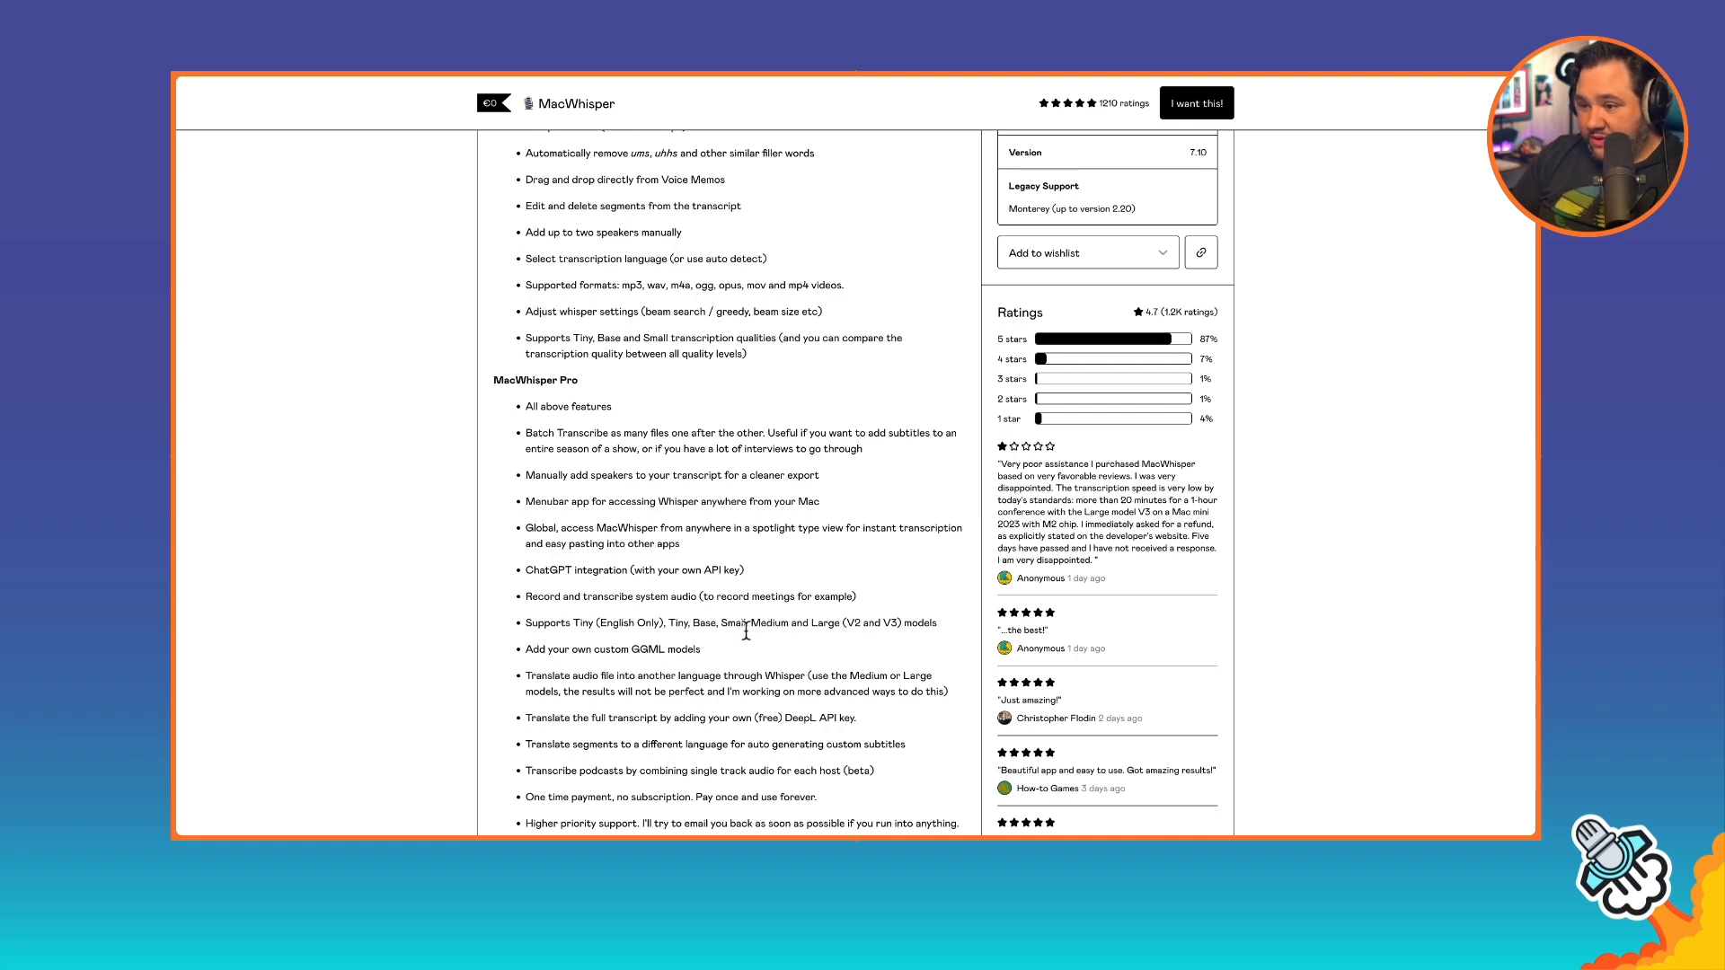
scroll(750, 690, down, 3)
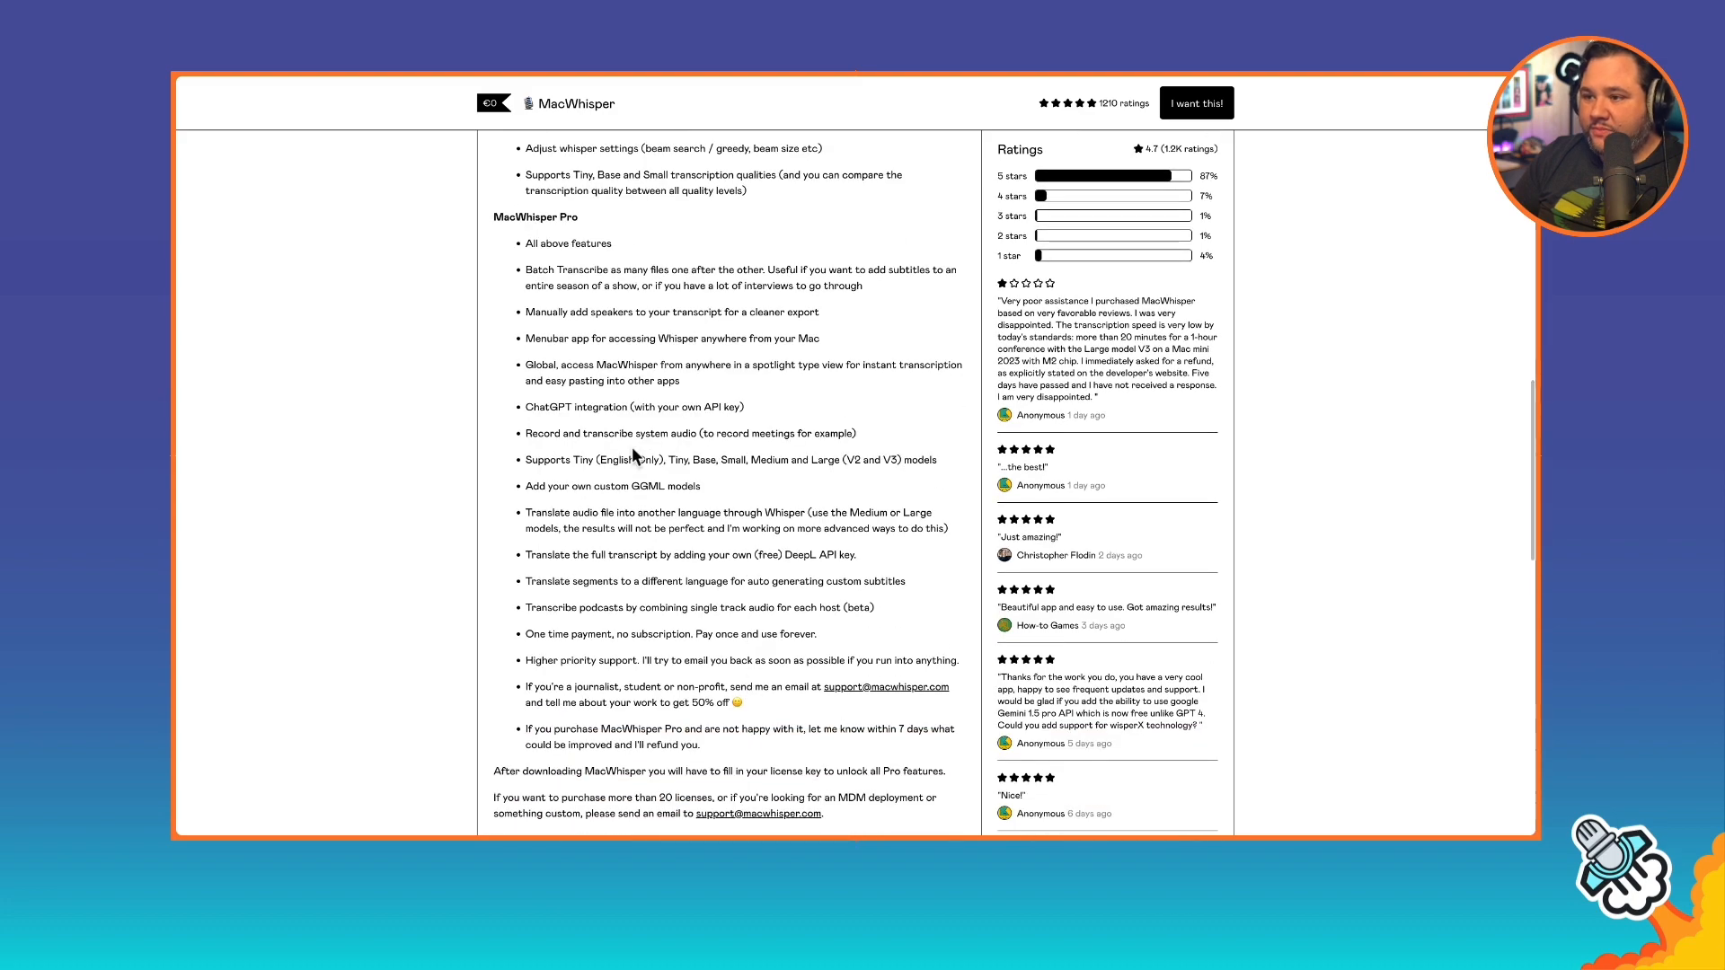
scroll(701, 664, down, 2)
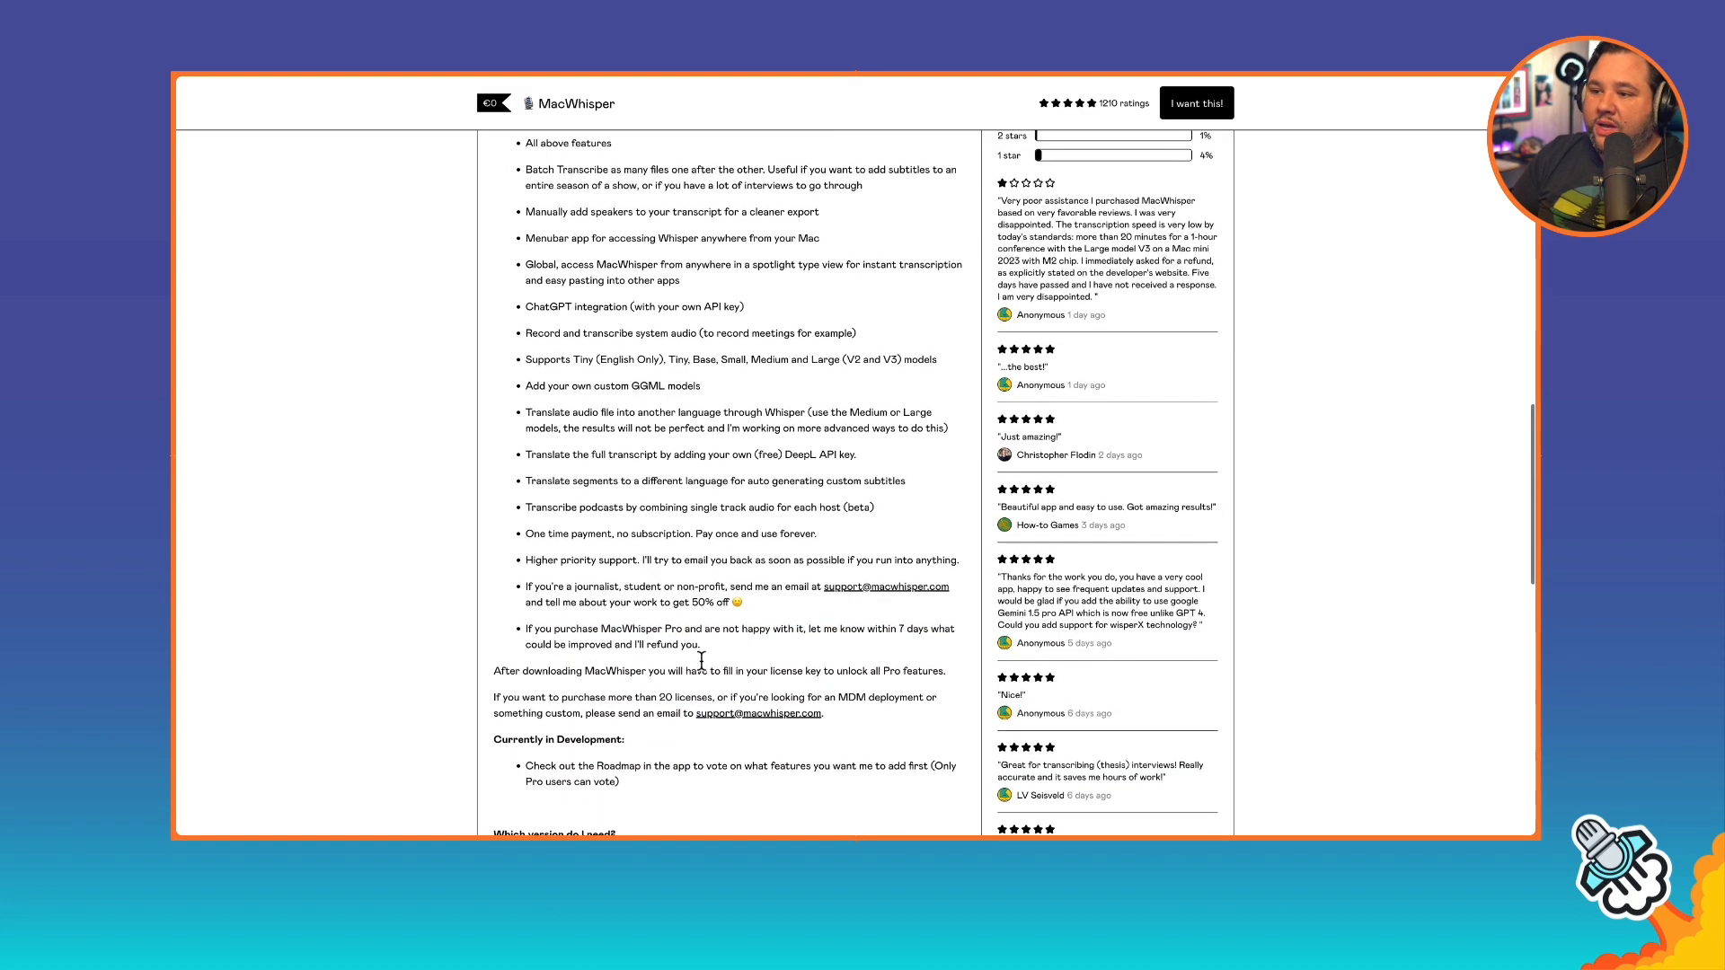
scroll(701, 658, down, 2)
scroll(701, 658, down, 3)
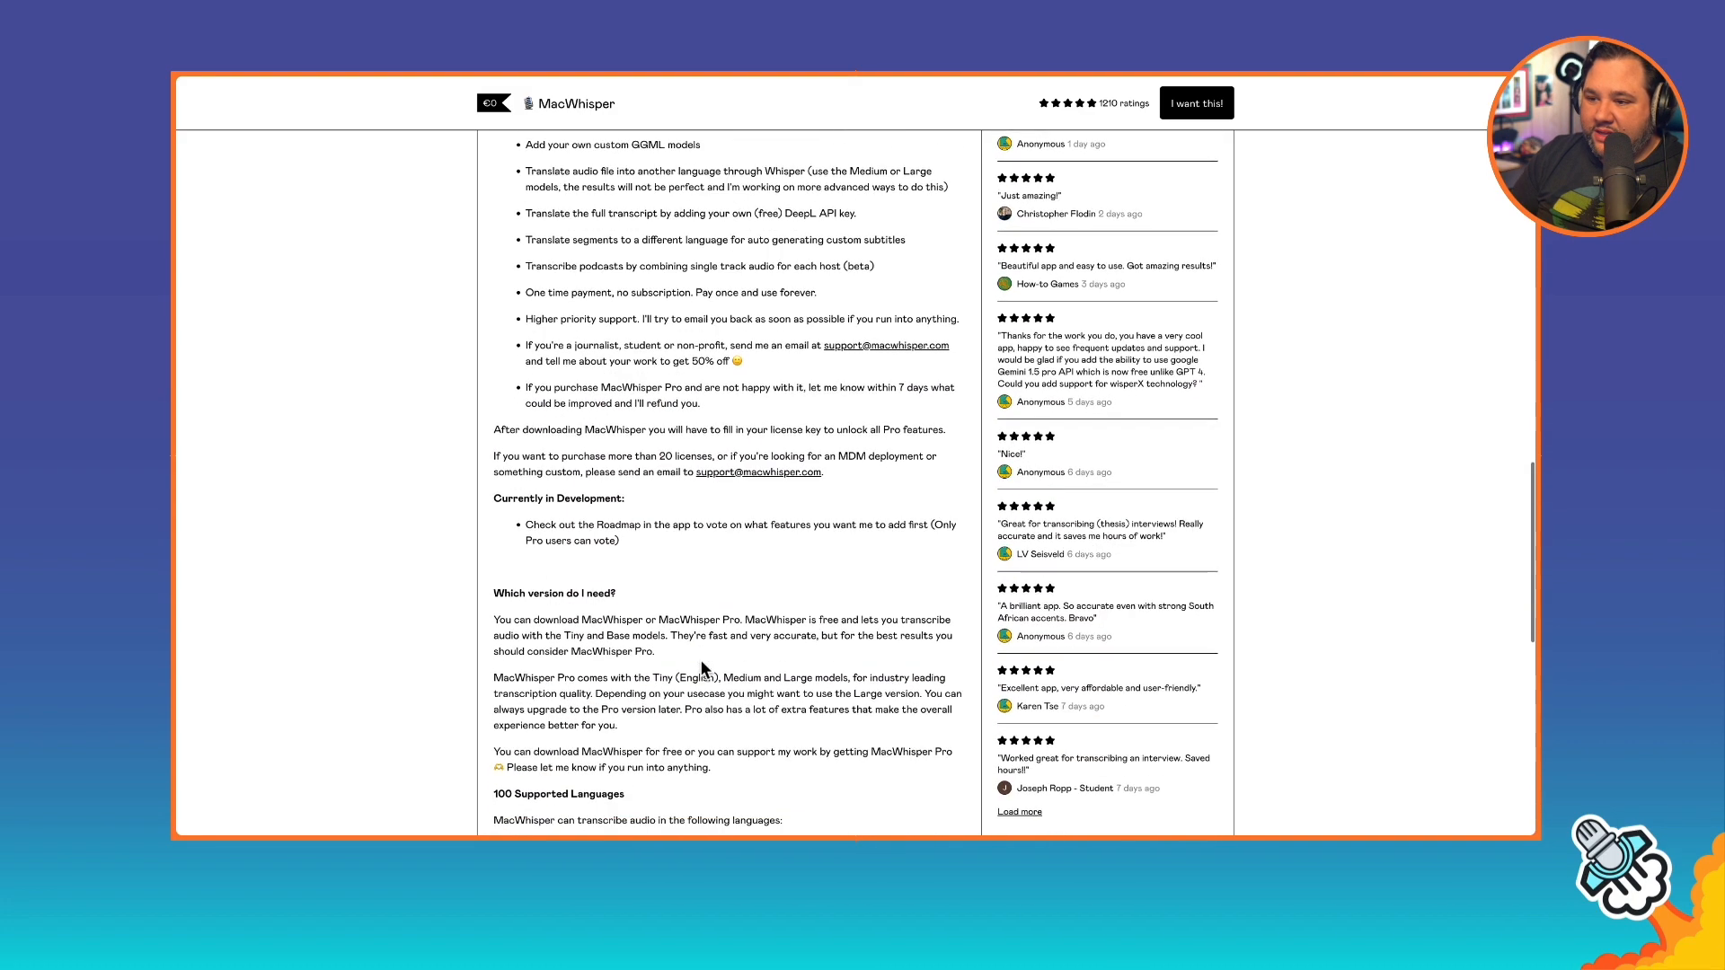
scroll(702, 658, up, 10)
scroll(700, 659, up, 8)
scroll(701, 665, up, 3)
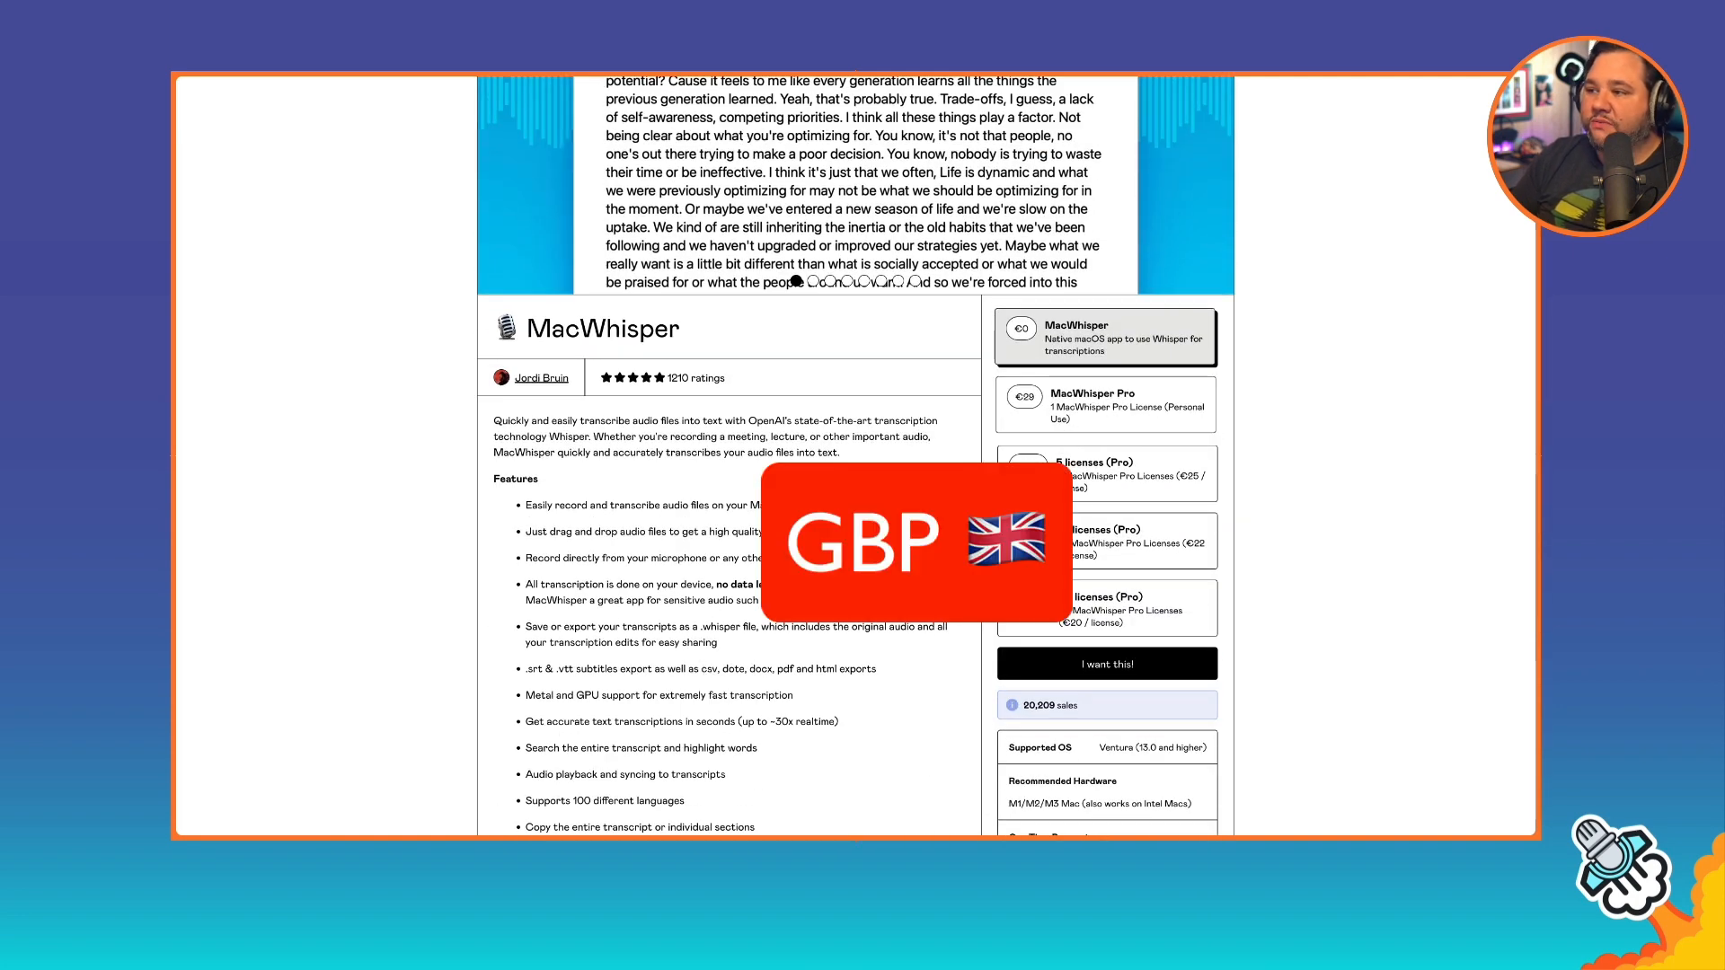
scroll(758, 603, up, 2)
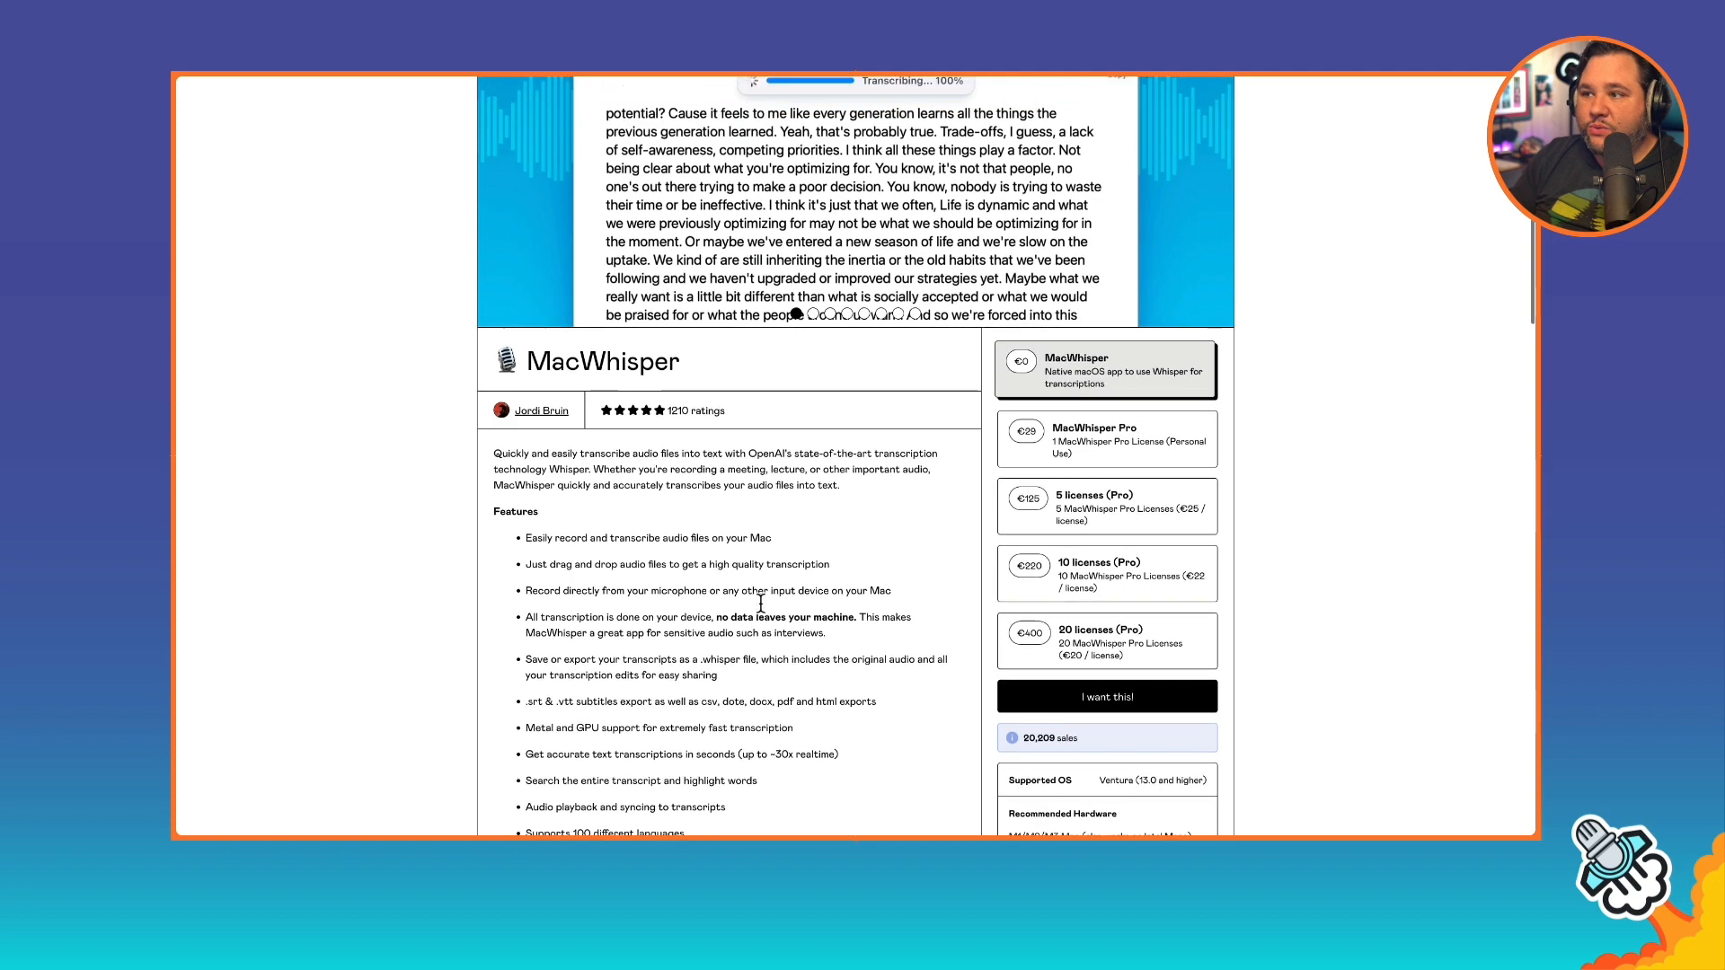
scroll(759, 603, up, 2)
scroll(759, 603, up, 2)
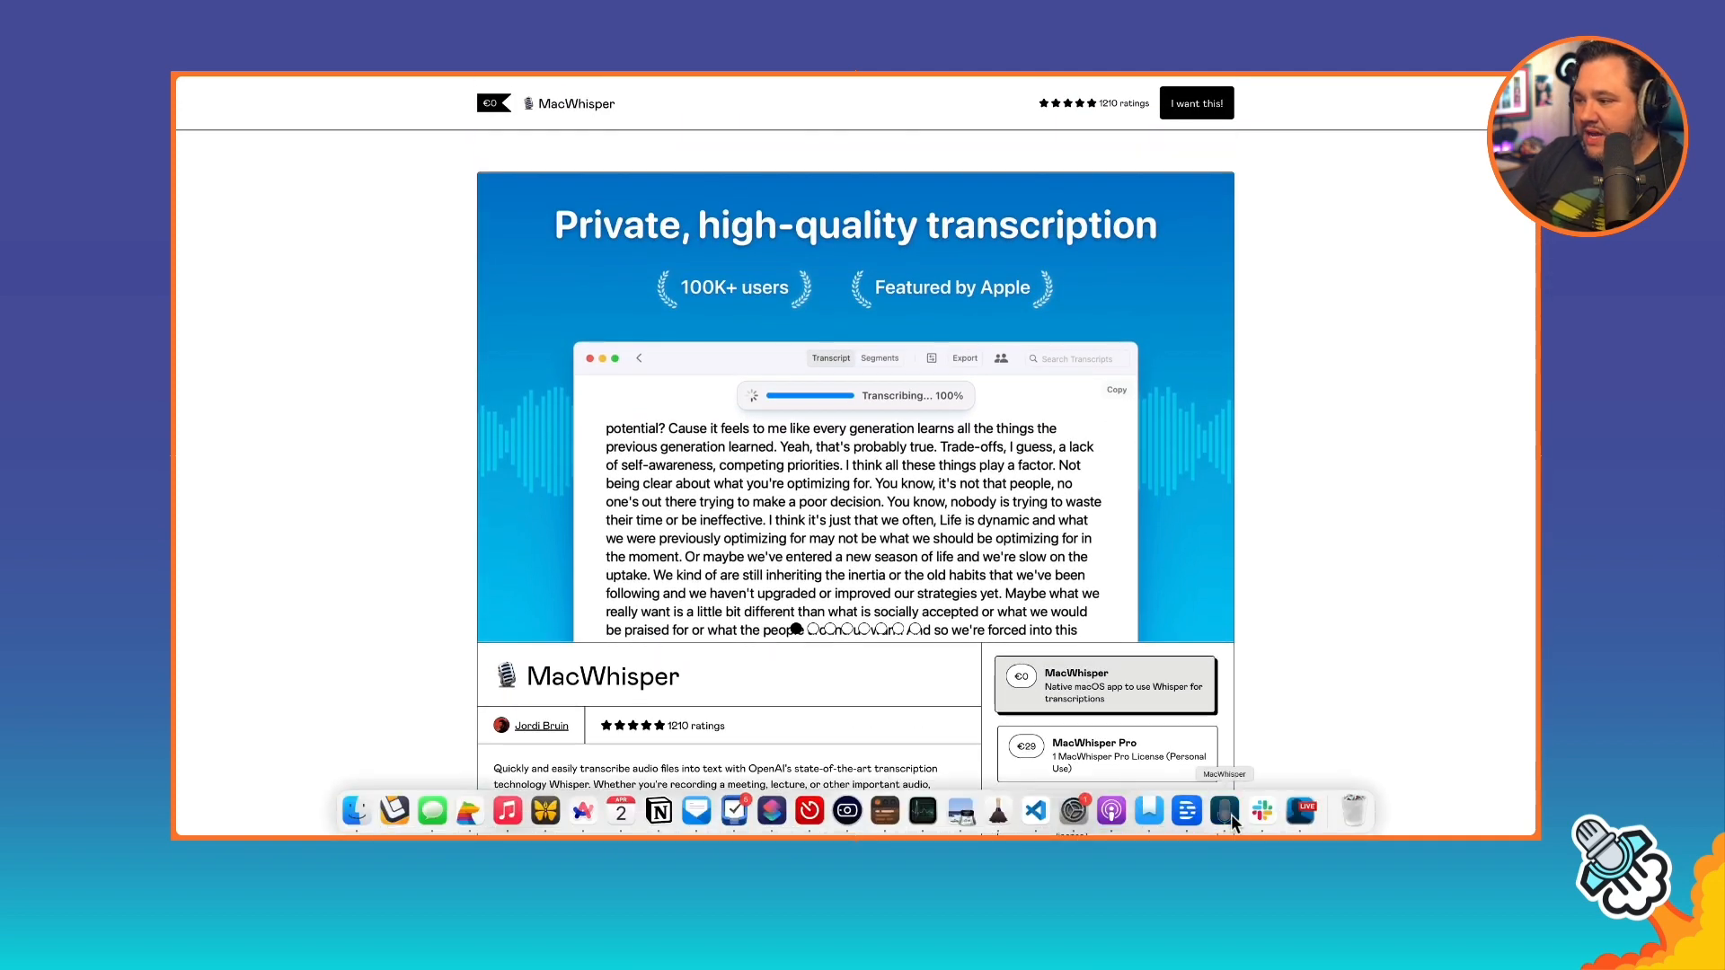
Step: Return to MacWhisper's home screen, discarding the unsaved transcript, and reposition the window
click(1227, 811)
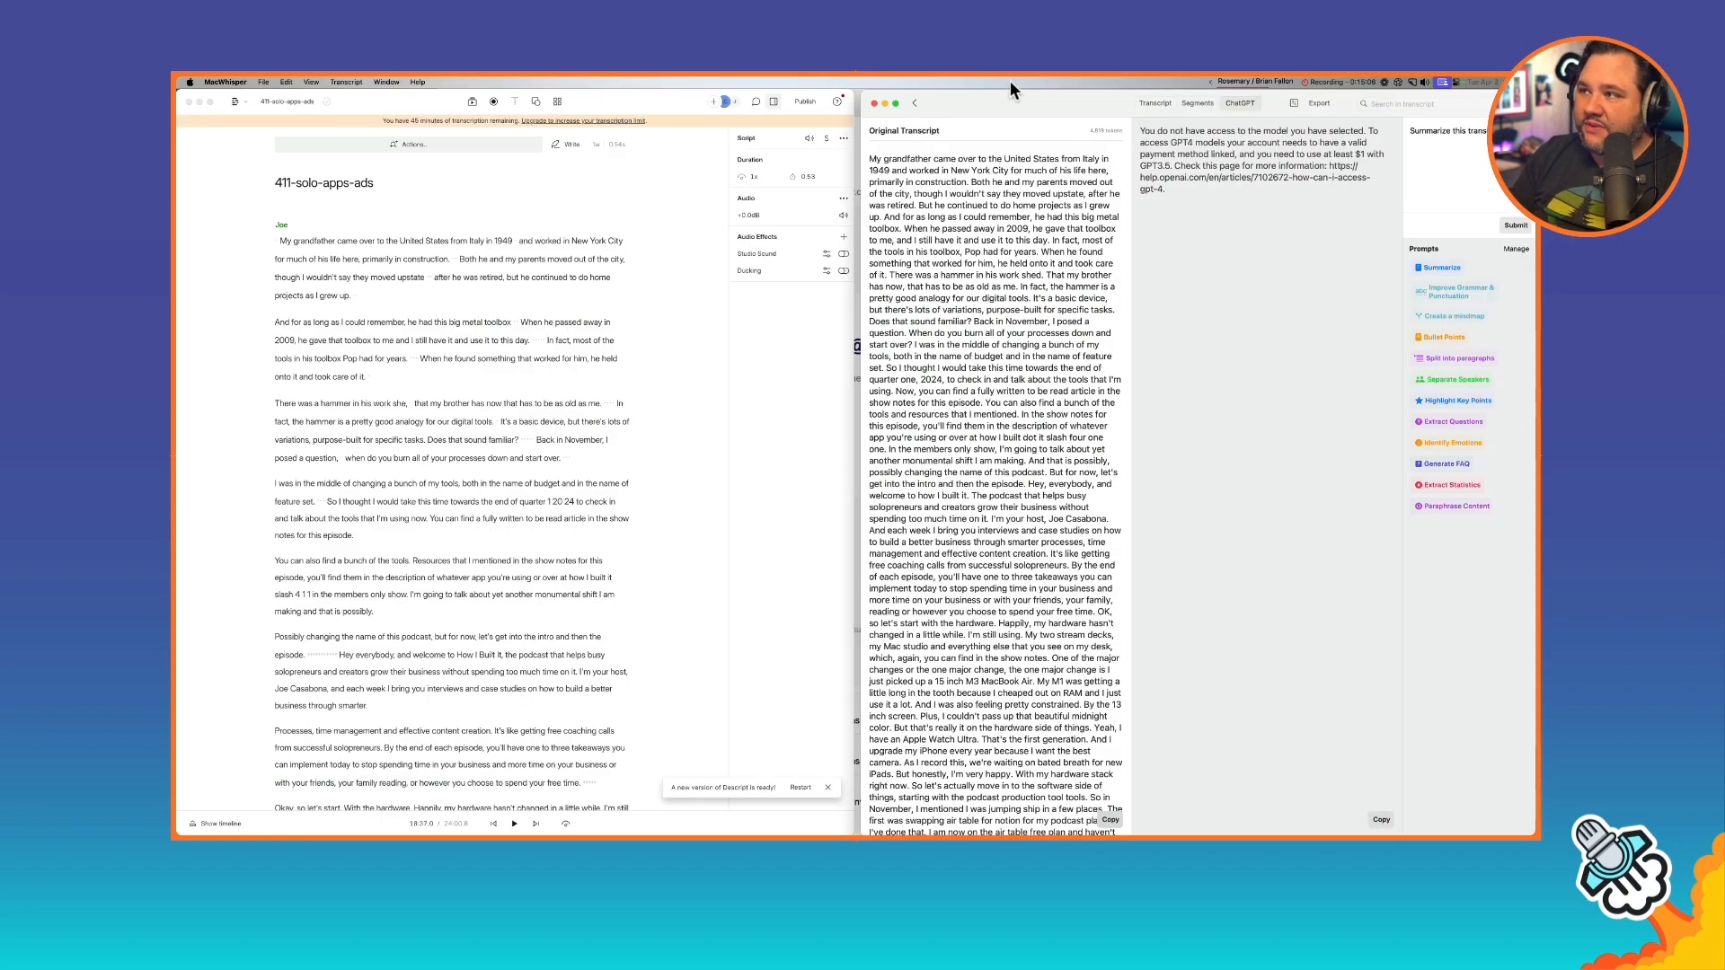
click(913, 101)
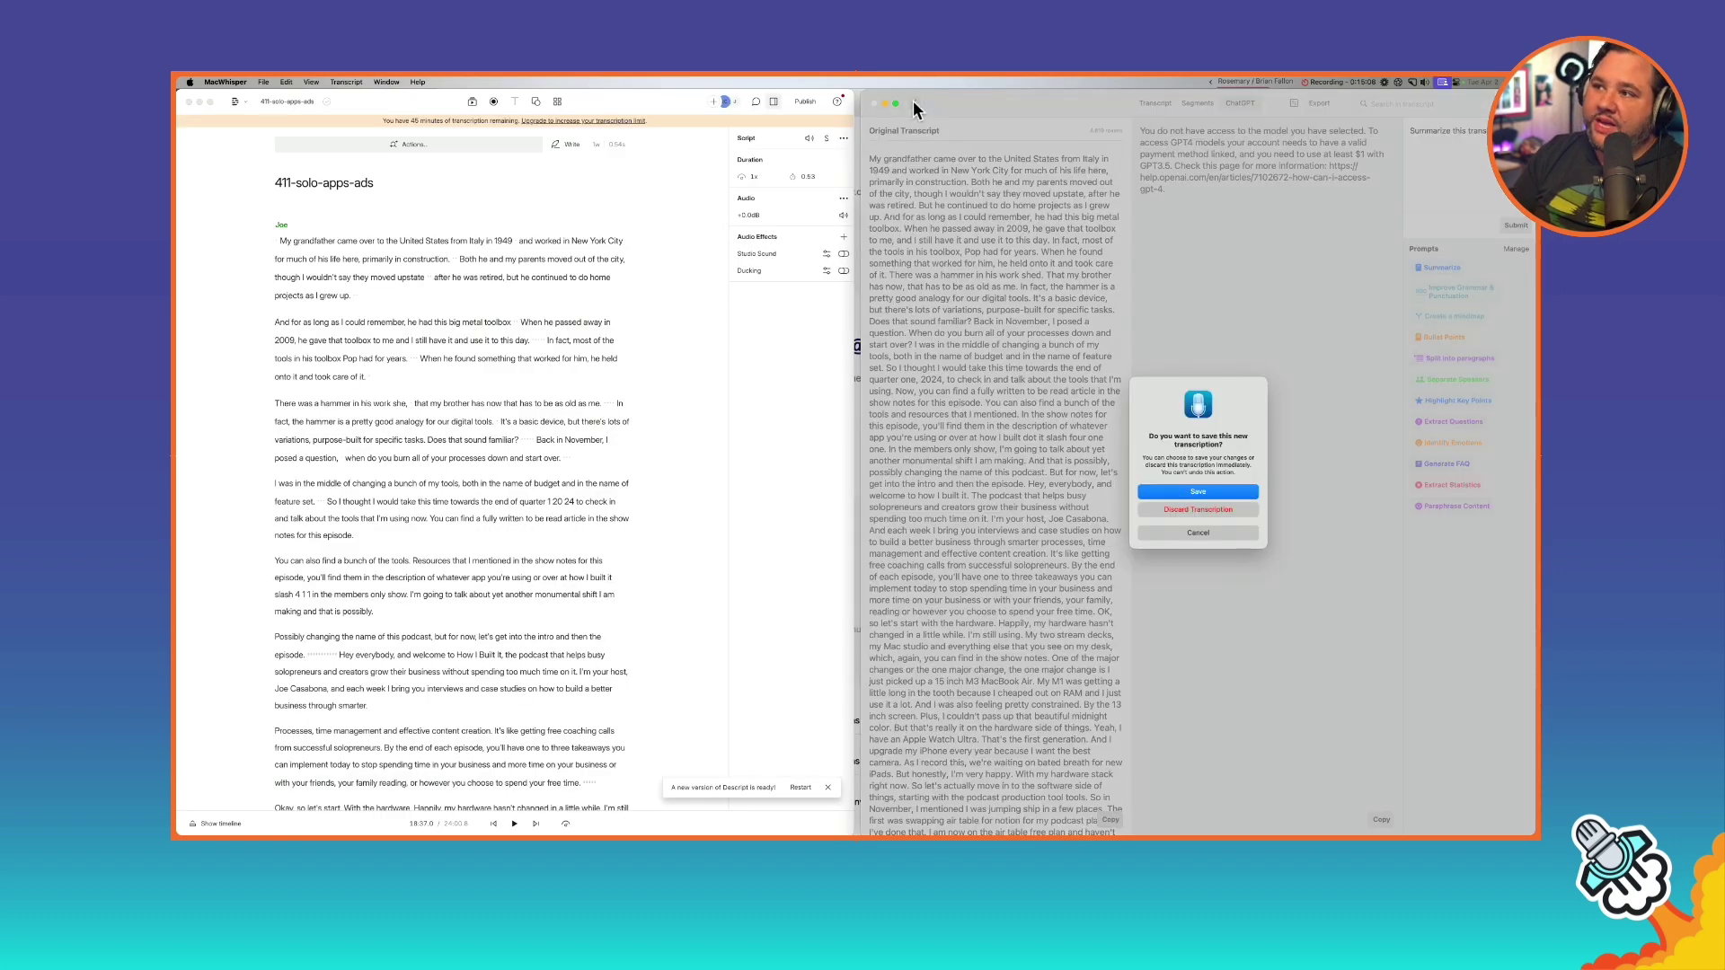
click(1222, 511)
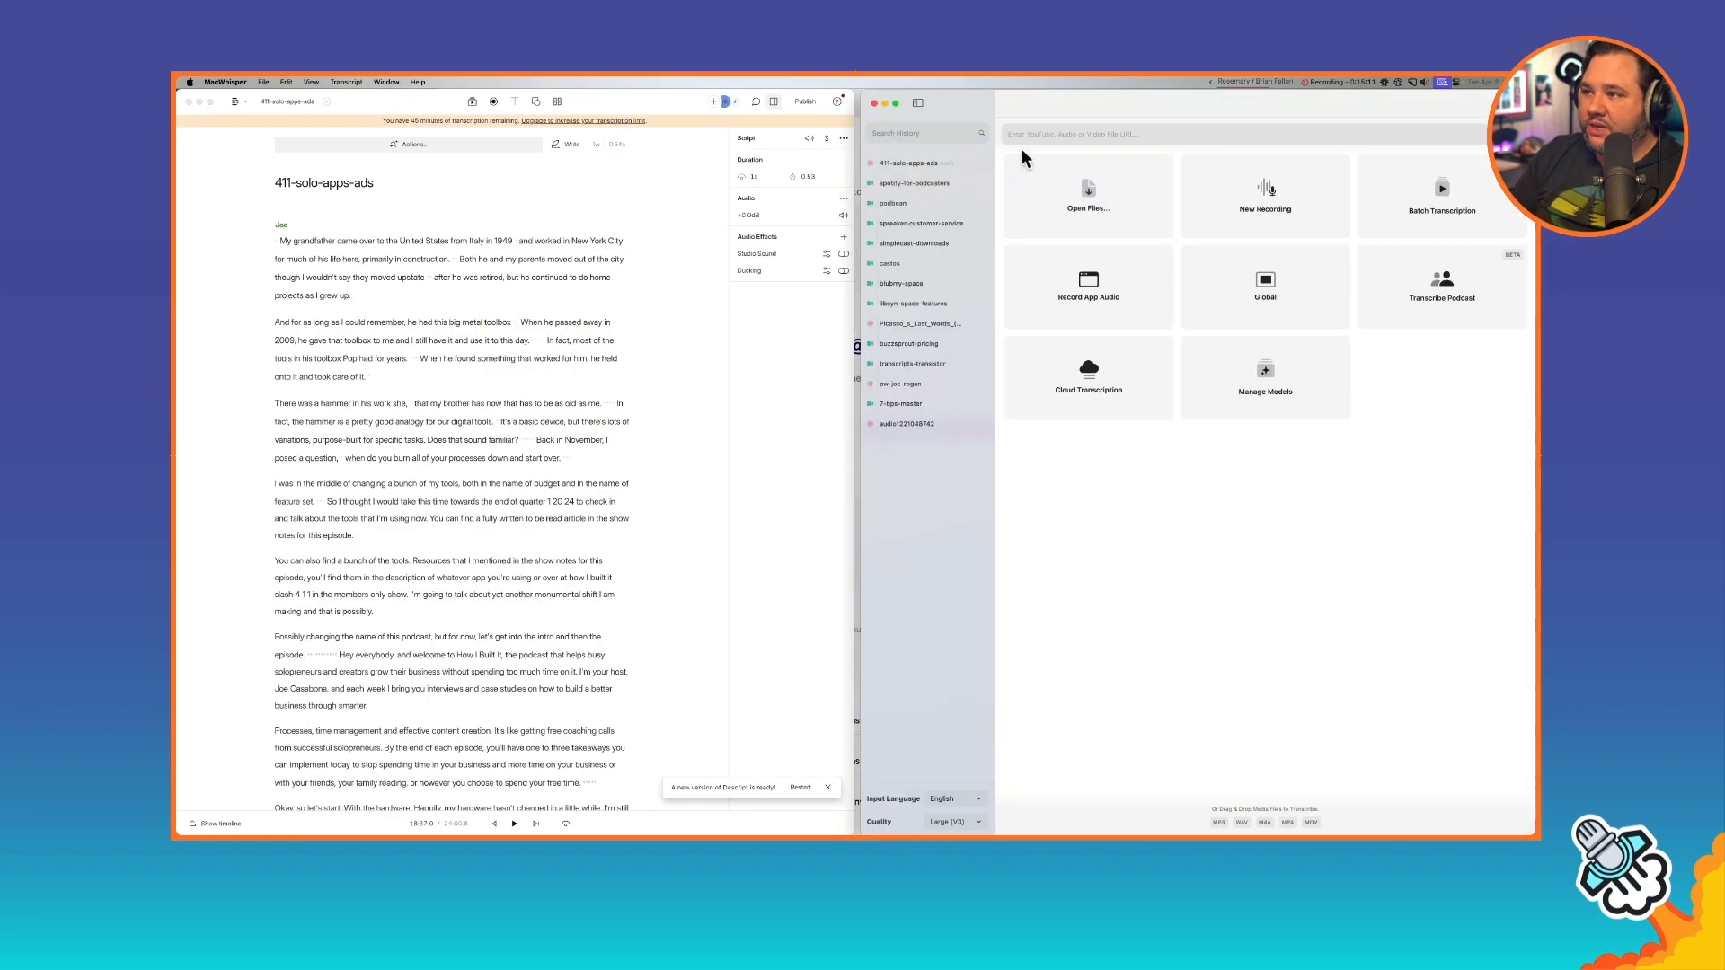
drag(1053, 110, 704, 106)
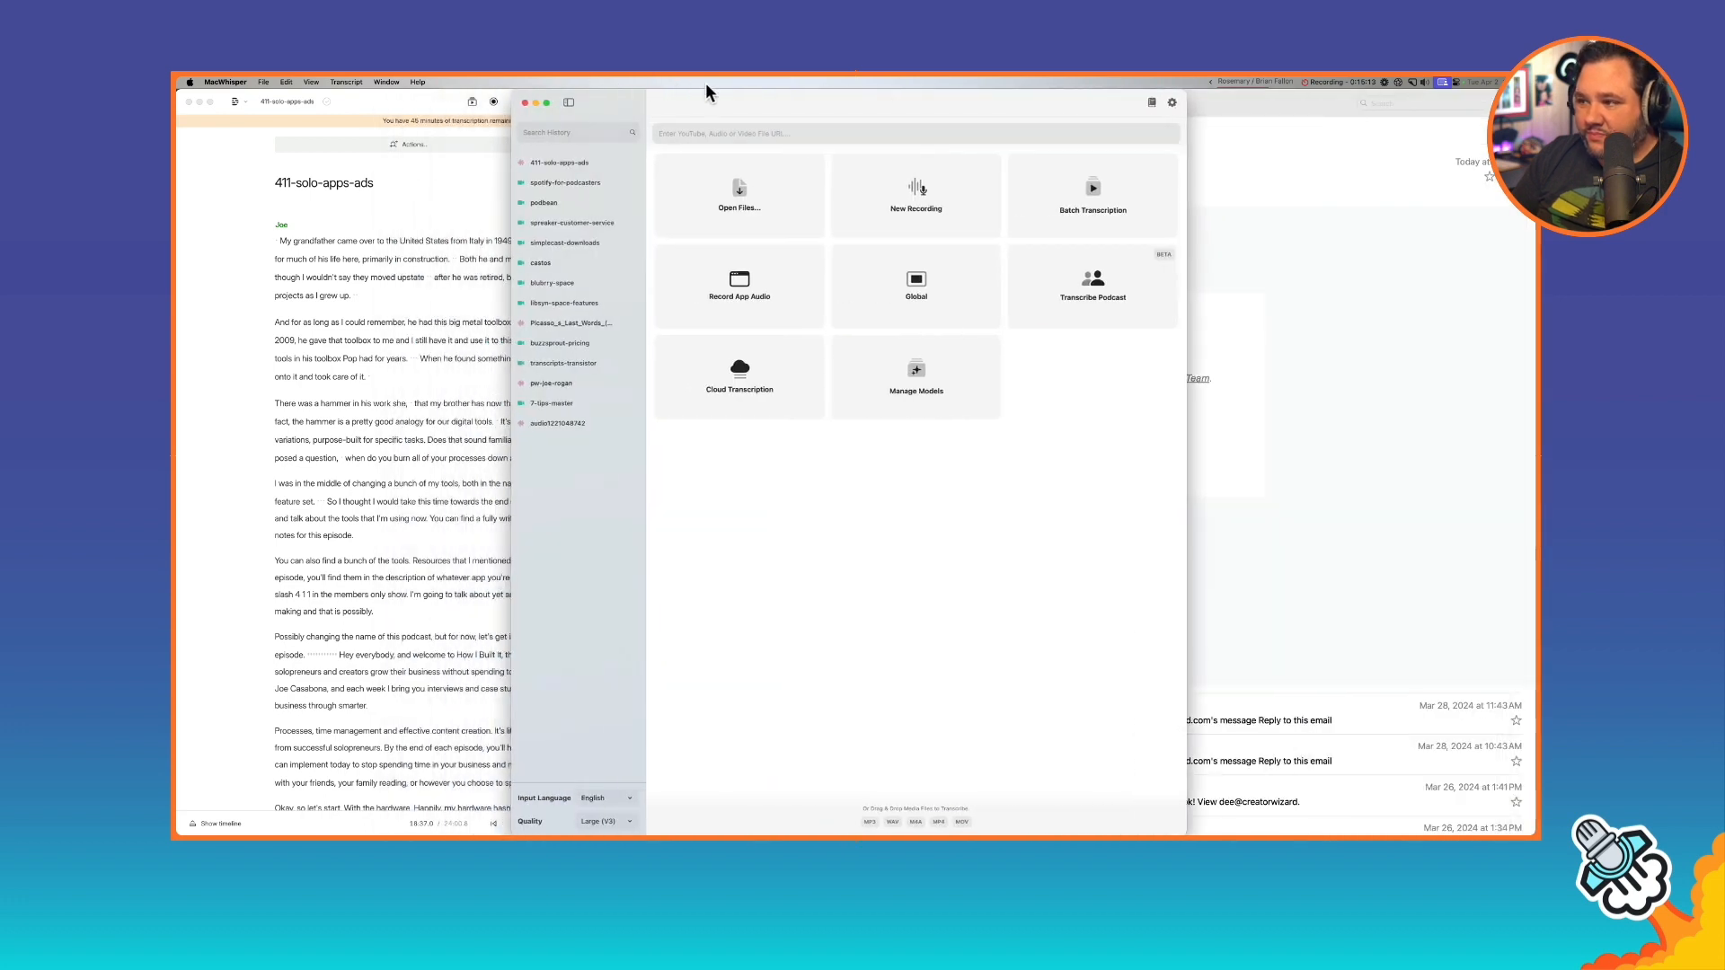
drag(966, 101, 1055, 101)
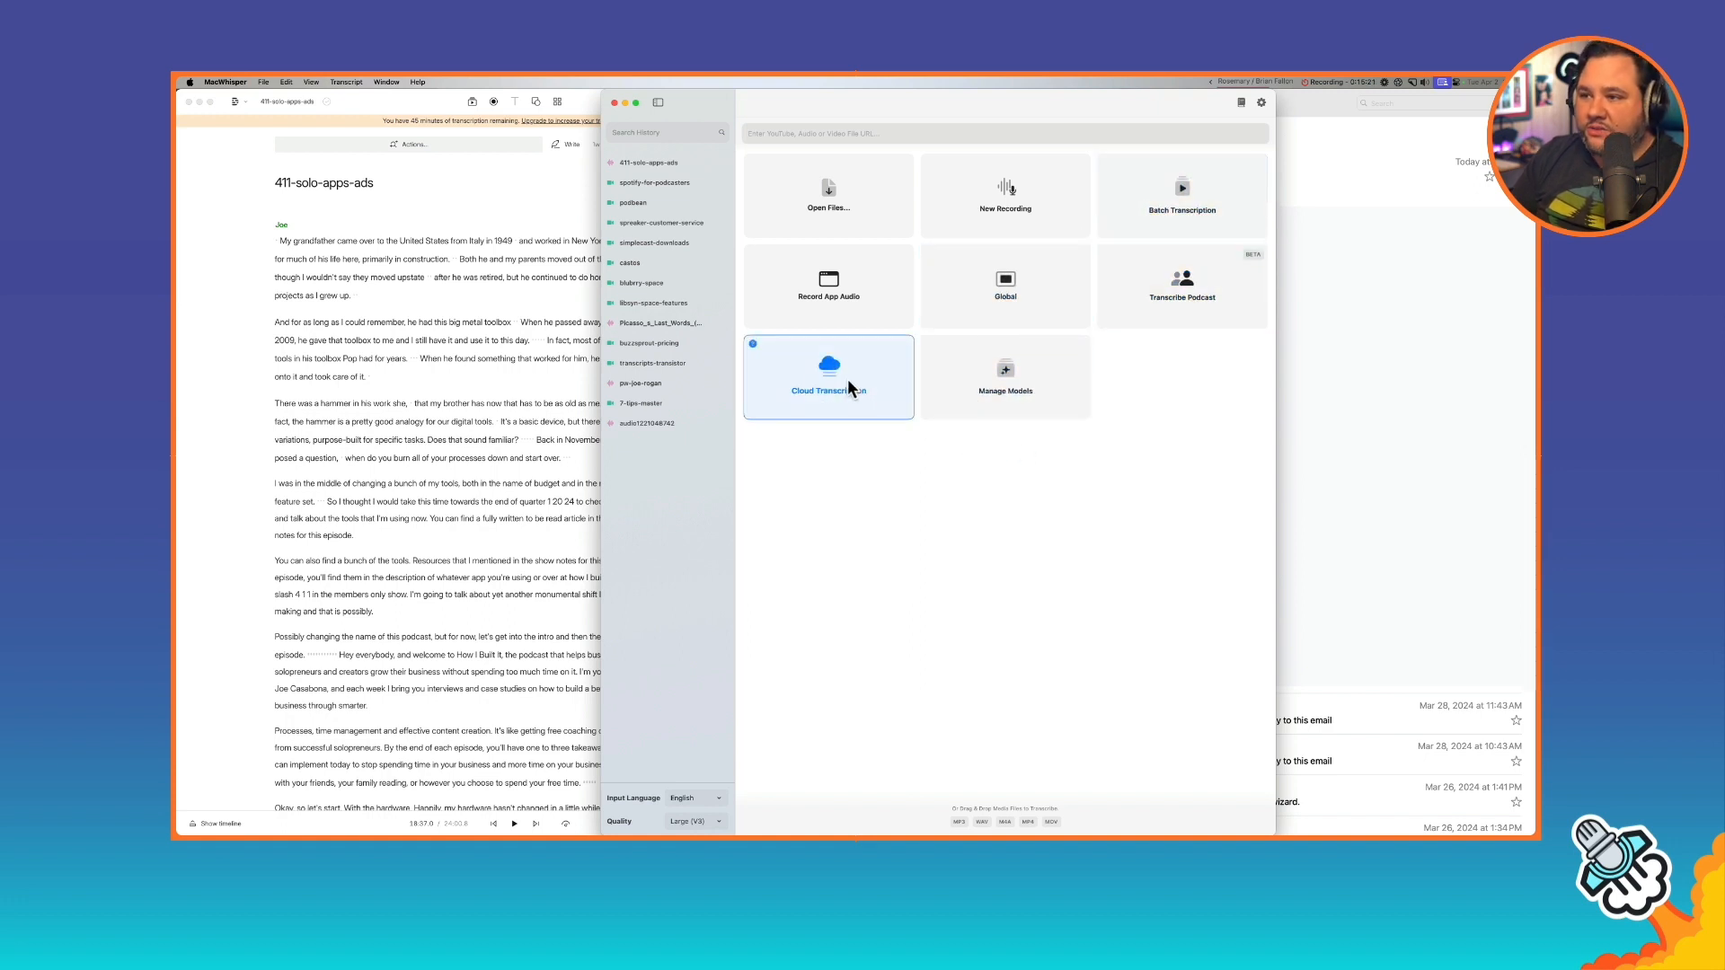
Step: Show the help explanation for the Cloud Transcription tile via its info icon
click(753, 347)
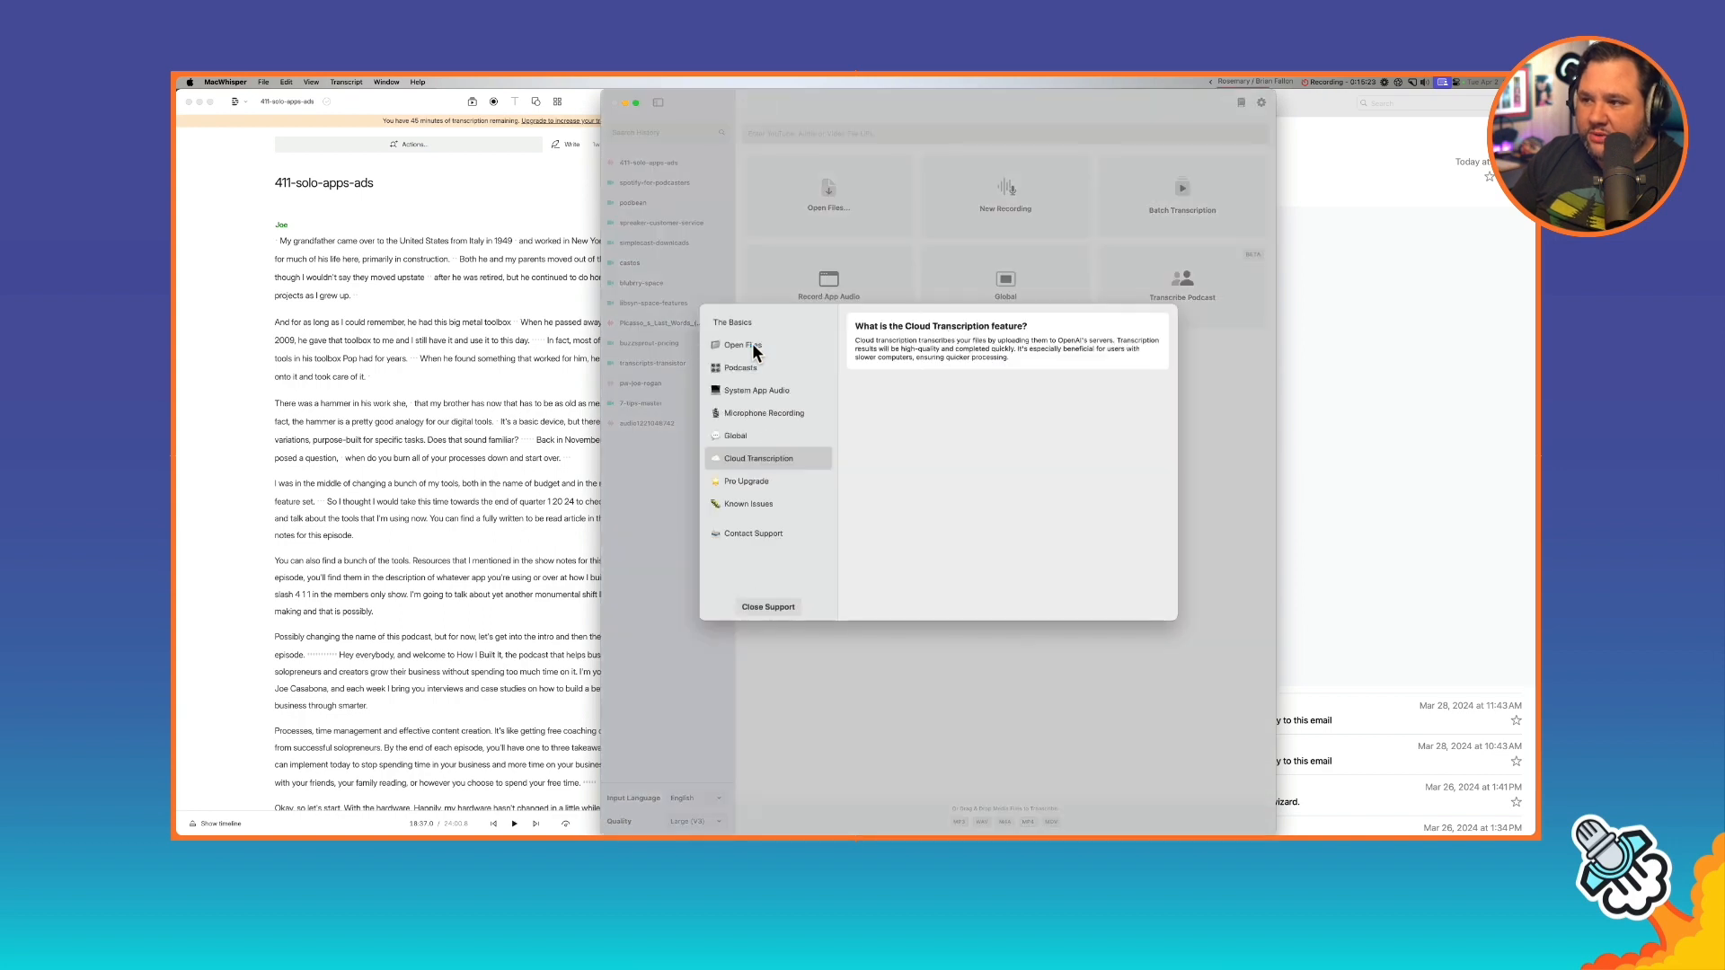